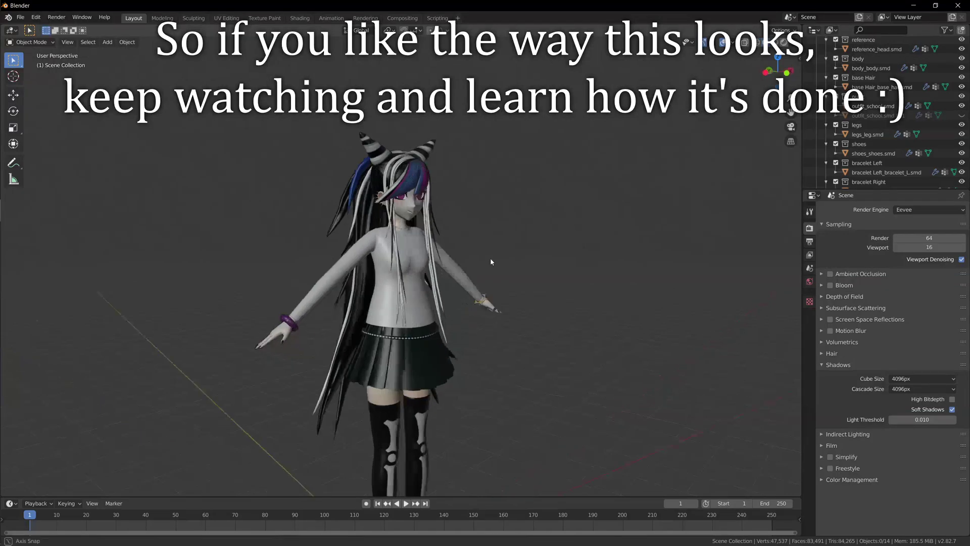
pyautogui.scroll(2, 452, 261)
pyautogui.scroll(-3, 452, 263)
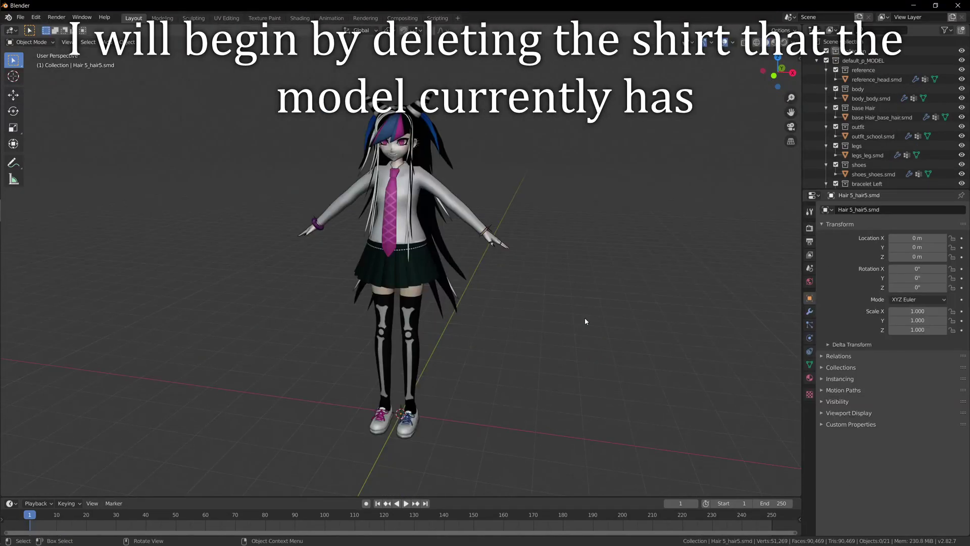
# Hide the hair strands covering the torso and open the outfit_school mesh for editing
pyautogui.press('KP_1')
pyautogui.scroll(4, 571, 298)
pyautogui.keyDown('shift'); pyautogui.moveTo(552, 271); pyautogui.dragTo(554, 411, button='middle'); pyautogui.keyUp('shift')
pyautogui.scroll(3, 553, 412)
pyautogui.click(435, 319)
pyautogui.moveTo(566, 334); pyautogui.dragTo(601, 342, button='middle')
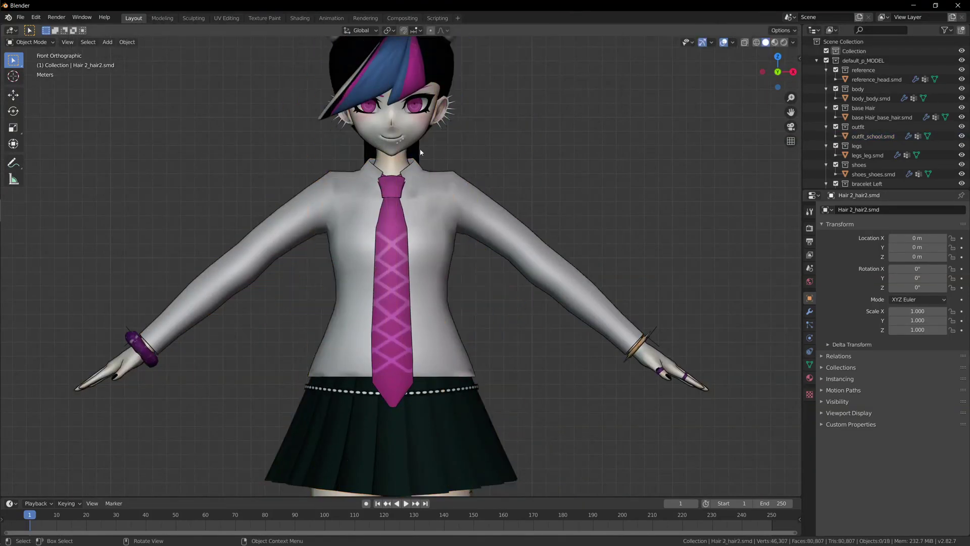
pyautogui.moveTo(505, 192); pyautogui.dragTo(424, 193, button='middle')
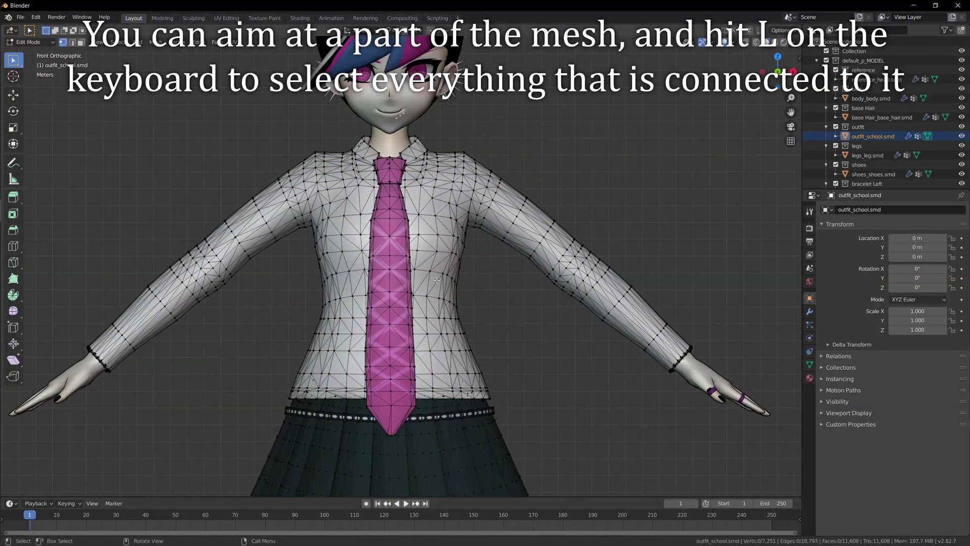
# Delete the linked geometry of the shirt's body and sleeves from the outfit mesh
pyautogui.press('l')
pyautogui.press('x')
pyautogui.click(436, 275)
pyautogui.press('l')
pyautogui.press('x')
pyautogui.click(467, 225)
pyautogui.moveTo(462, 227); pyautogui.dragTo(406, 255, button='middle')
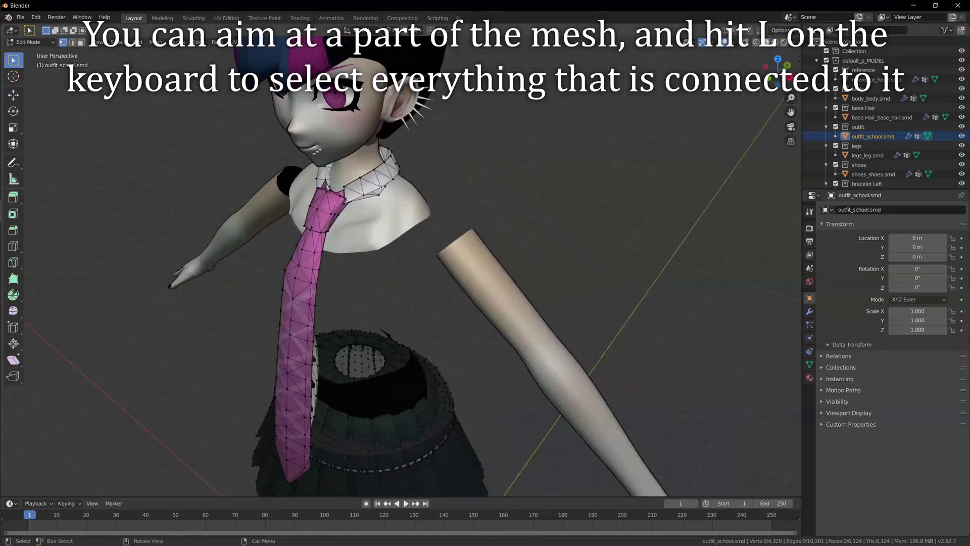
# Delete the shirt's linked collar pieces around the neck
pyautogui.press('l')
pyautogui.press('x')
pyautogui.click(379, 190)
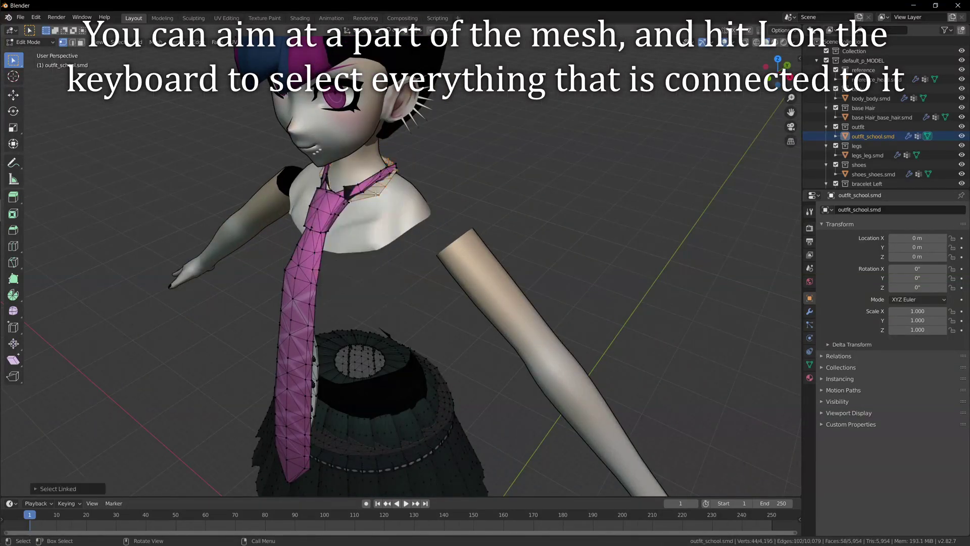
pyautogui.press('x')
pyautogui.click(376, 194)
# Select the shirt's linked button strip and buttons behind the tie in the wireframe side view, and delete their vertices
pyautogui.moveTo(263, 282); pyautogui.dragTo(382, 263, button='middle')
pyautogui.press('KP_3')
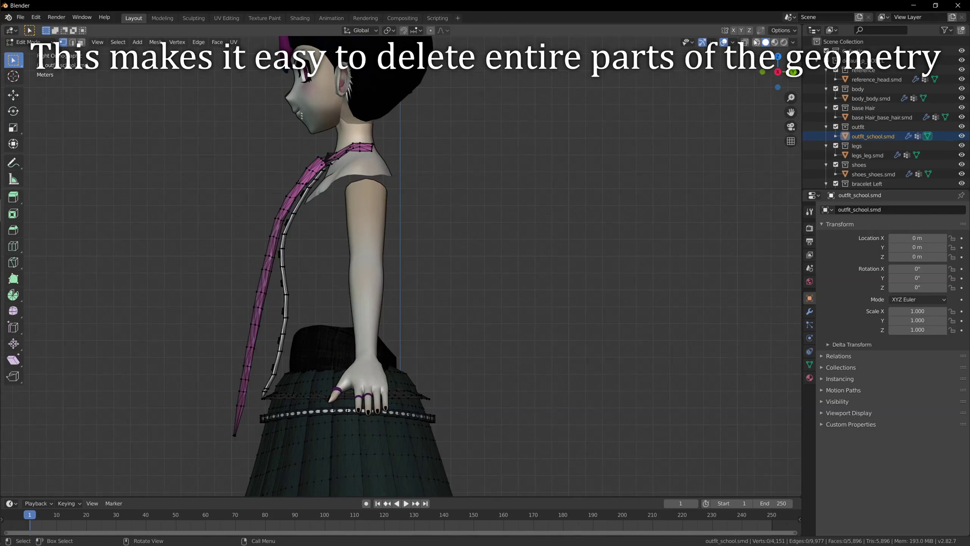
pyautogui.scroll(10, 297, 352)
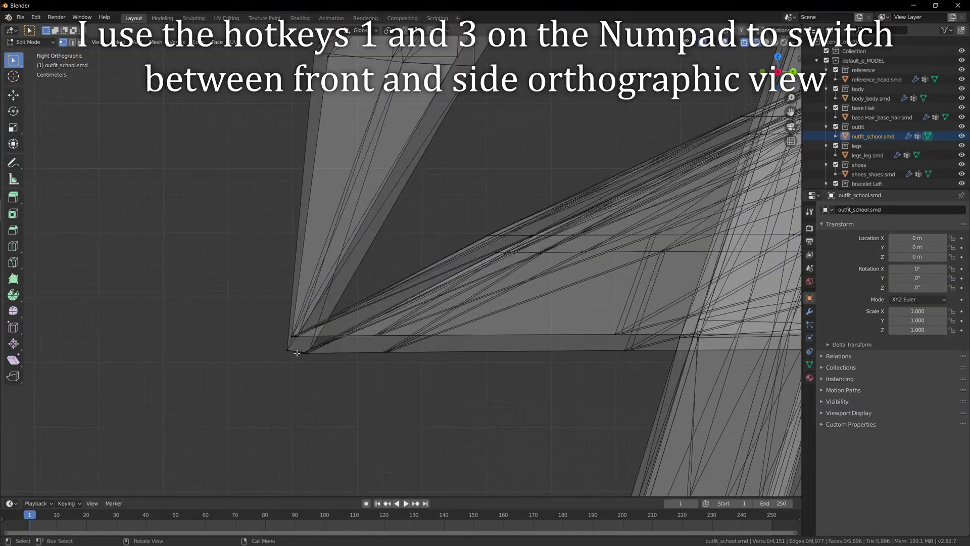
pyautogui.scroll(-3, 306, 374)
pyautogui.hotkey('shift', 'l')
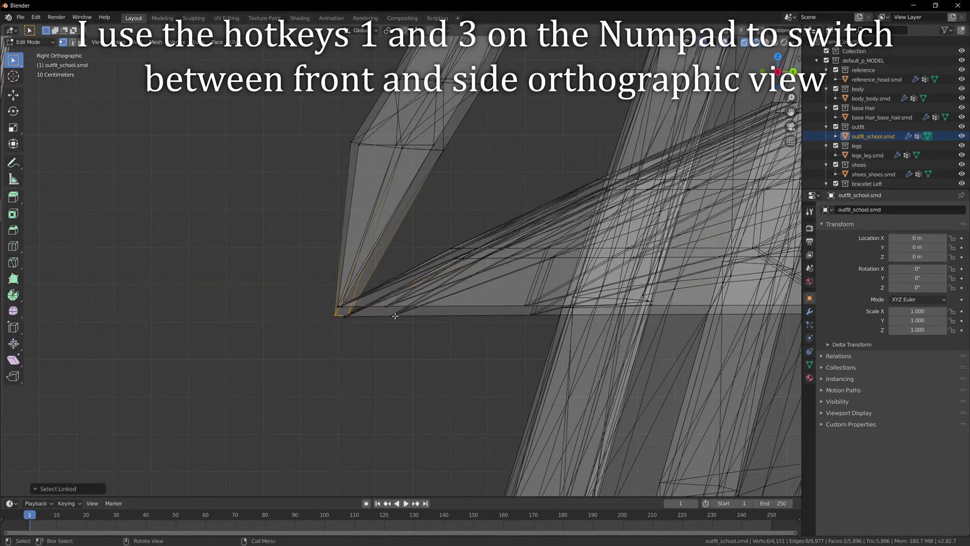
pyautogui.scroll(-1, 396, 316)
pyautogui.keyDown('shift'); pyautogui.moveTo(414, 245); pyautogui.dragTo(297, 383, button='middle'); pyautogui.keyUp('shift')
pyautogui.keyDown('shift'); pyautogui.moveTo(224, 282); pyautogui.dragTo(332, 327); pyautogui.keyUp('shift')
pyautogui.hotkey('ctrl', 'l')
pyautogui.scroll(-3, 368, 346)
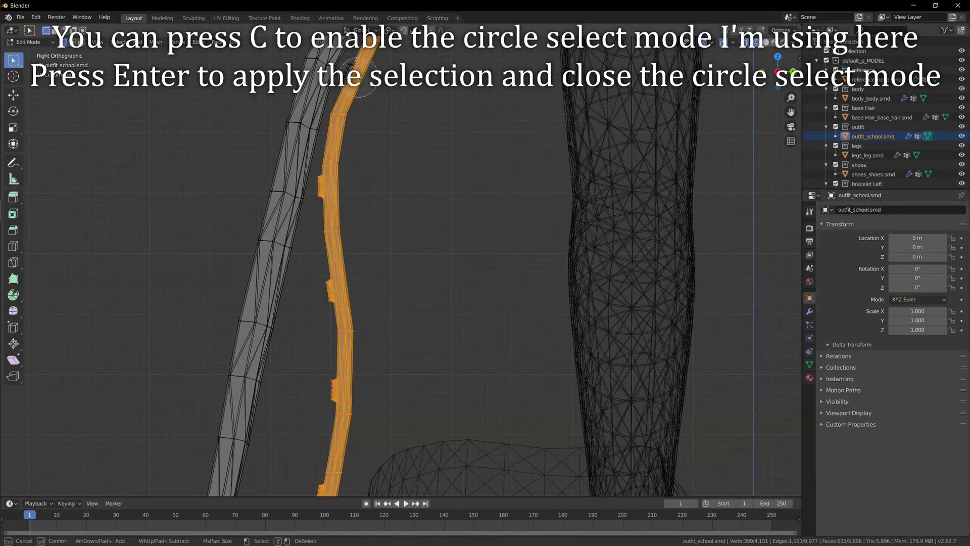
pyautogui.click(358, 77)
pyautogui.press('Return')
pyautogui.keyDown('shift'); pyautogui.moveTo(426, 115); pyautogui.dragTo(404, 384, button='middle'); pyautogui.keyUp('shift')
pyautogui.scroll(7, 419, 275)
pyautogui.press('c')
pyautogui.click(402, 227)
pyautogui.keyDown('shift'); pyautogui.moveTo(511, 179); pyautogui.dragTo(374, 349, button='middle'); pyautogui.keyUp('shift')
pyautogui.scroll(8, 455, 262)
pyautogui.press('c')
pyautogui.click(463, 215)
pyautogui.press('Return')
pyautogui.scroll(-12, 469, 216)
pyautogui.hotkey('ctrl', 'l')
pyautogui.press('x')
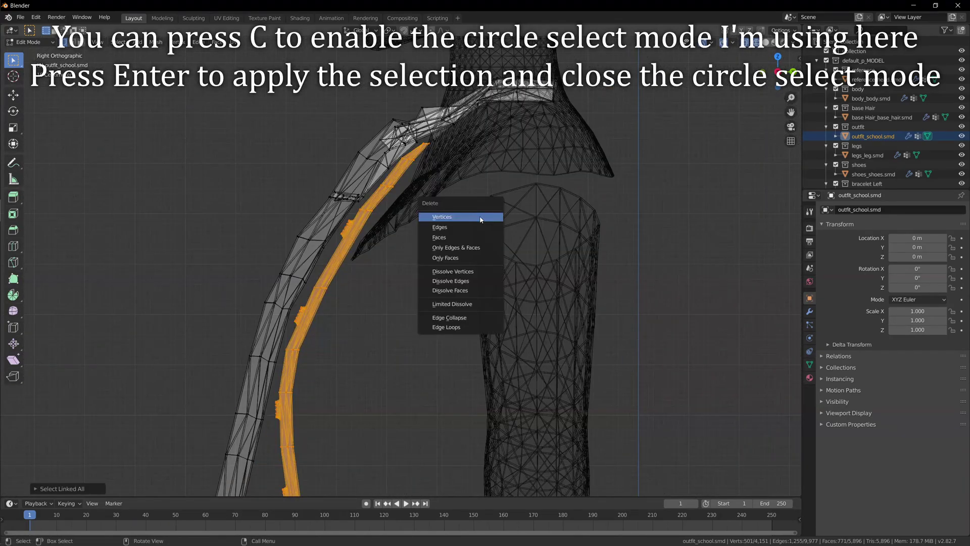
pyautogui.click(480, 219)
pyautogui.hotkey('shift', 'z')
# Try to select the leftover linked collar fragments beside the tie knot
pyautogui.scroll(-8, 580, 214)
pyautogui.moveTo(580, 214)
pyautogui.mouseDown(button='middle')
pyautogui.moveTo(652, 238)
pyautogui.moveTo(601, 248)
pyautogui.mouseUp(button='middle')
pyautogui.click(425, 134)
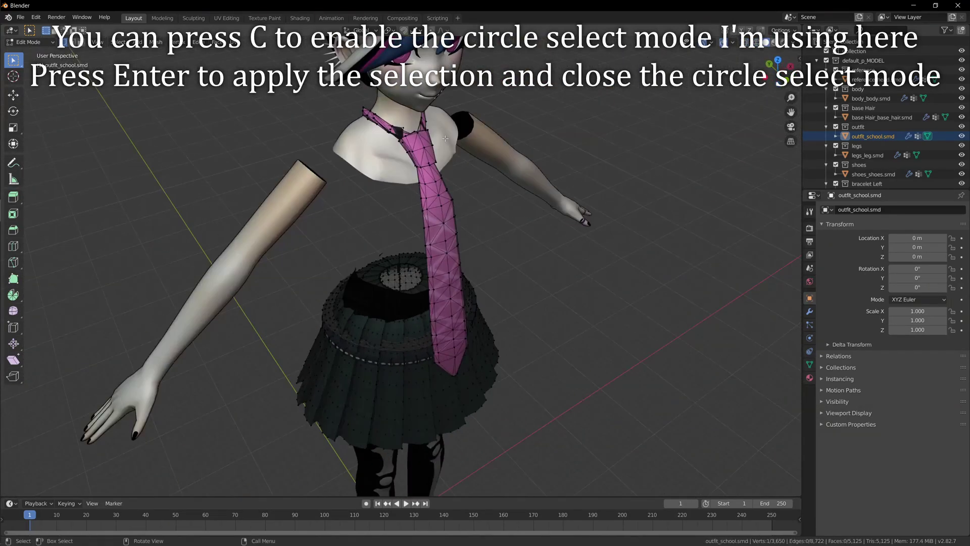
pyautogui.press('KP_Decimal')
pyautogui.moveTo(445, 138); pyautogui.dragTo(402, 101, button='middle')
pyautogui.scroll(11, 425, 151)
pyautogui.keyDown('shift'); pyautogui.click(587, 265); pyautogui.keyUp('shift')
pyautogui.hotkey('ctrl', 'l')
pyautogui.moveTo(581, 258); pyautogui.dragTo(447, 276, button='middle')
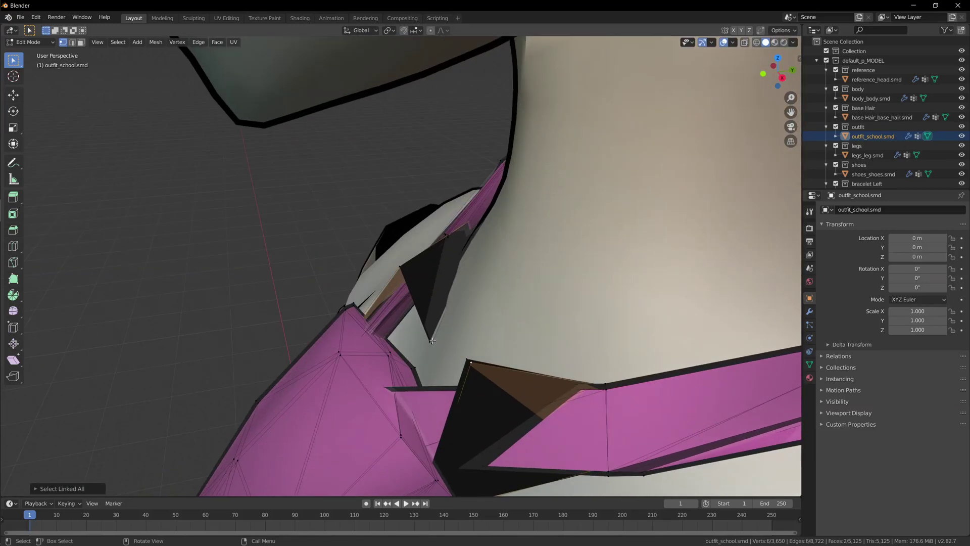
pyautogui.moveTo(468, 367); pyautogui.dragTo(483, 348, button='middle')
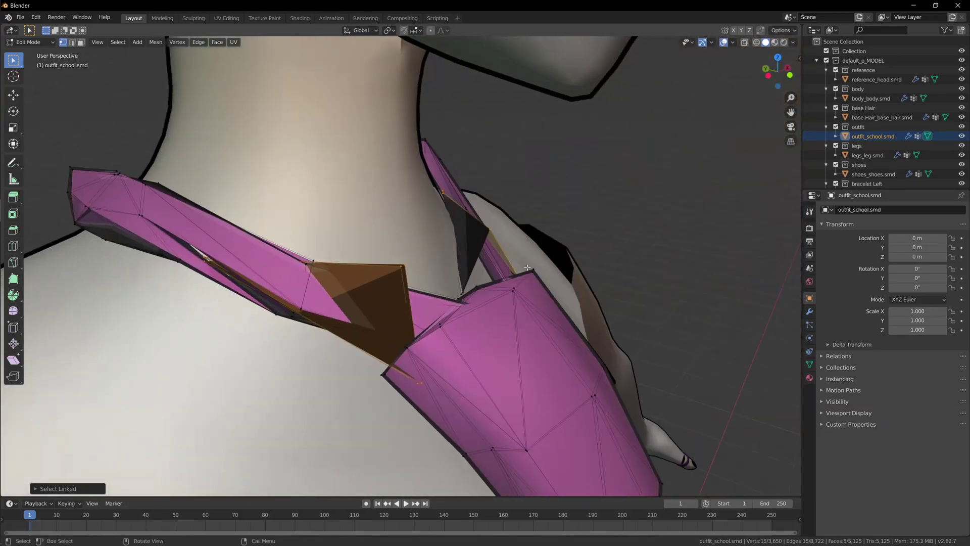
# Hide the tie knot, the neck band pieces and their outline shells within the outfit mesh
pyautogui.click(485, 345)
pyautogui.press('l')
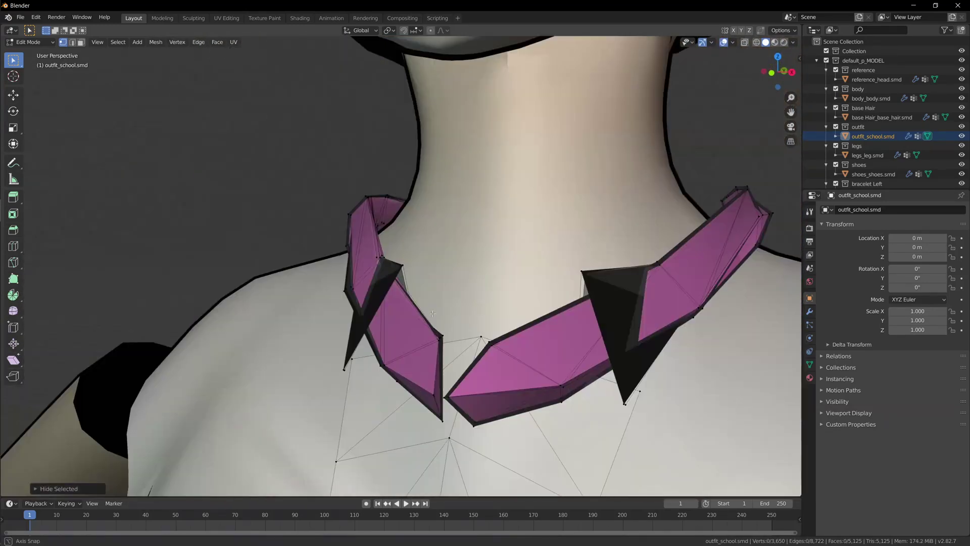
pyautogui.press('l')
pyautogui.press('h')
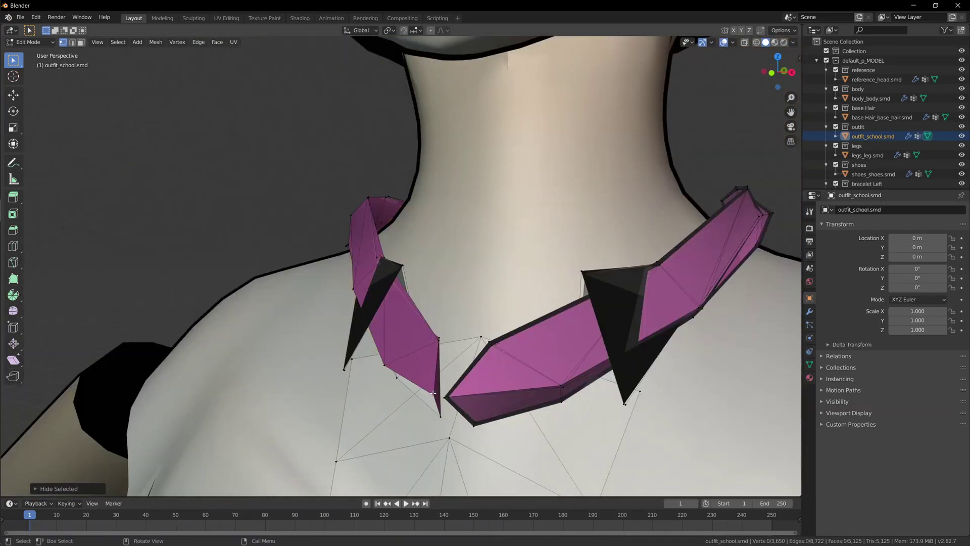
pyautogui.press('l')
pyautogui.press('h')
pyautogui.press('l')
pyautogui.press('h')
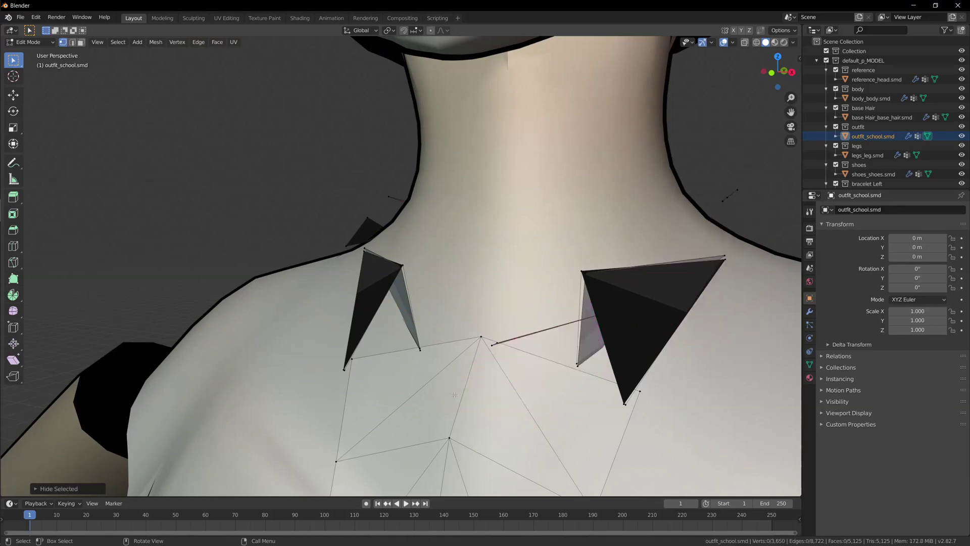
pyautogui.moveTo(448, 380); pyautogui.dragTo(404, 352, button='middle')
pyautogui.press('l')
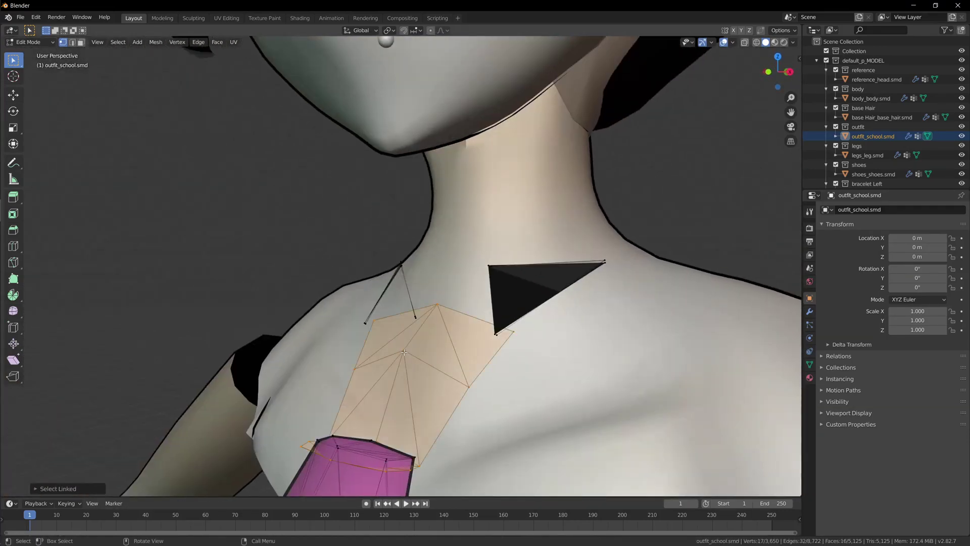
# Isolate the outfit object and delete the leftover collar fragments on both sides of the neck in wireframe front view
pyautogui.press('Tab')
pyautogui.hotkey('shift', 'h')
pyautogui.press('Tab')
pyautogui.press('KP_1')
pyautogui.hotkey('shift', 'z')
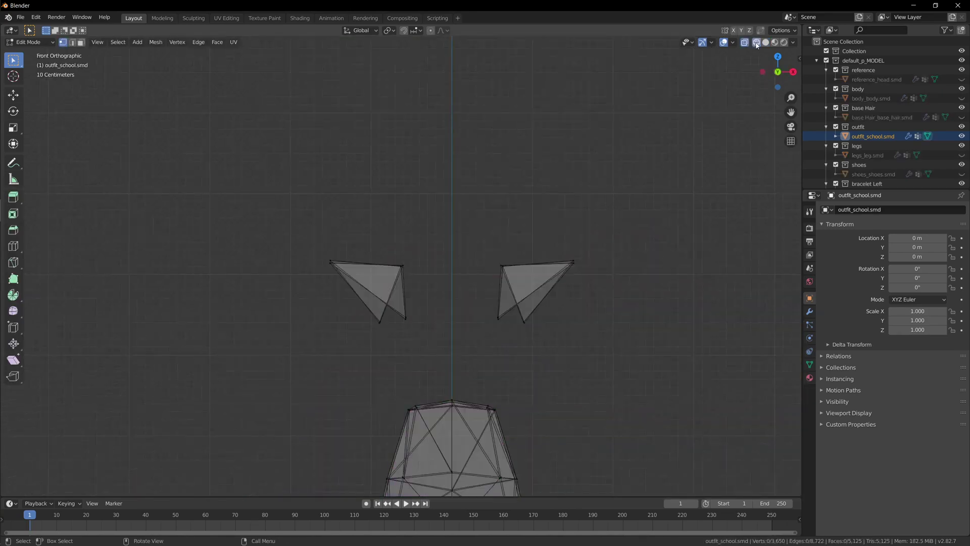
pyautogui.moveTo(228, 196); pyautogui.dragTo(641, 346)
pyautogui.press('x')
pyautogui.click(640, 347)
pyautogui.press('space')
pyautogui.press('space')
pyautogui.click(377, 503)
# Reveal the hidden tie geometry, restore solid shading and return to Object Mode
pyautogui.hotkey('alt', 'h')
pyautogui.hotkey('alt', 'a')
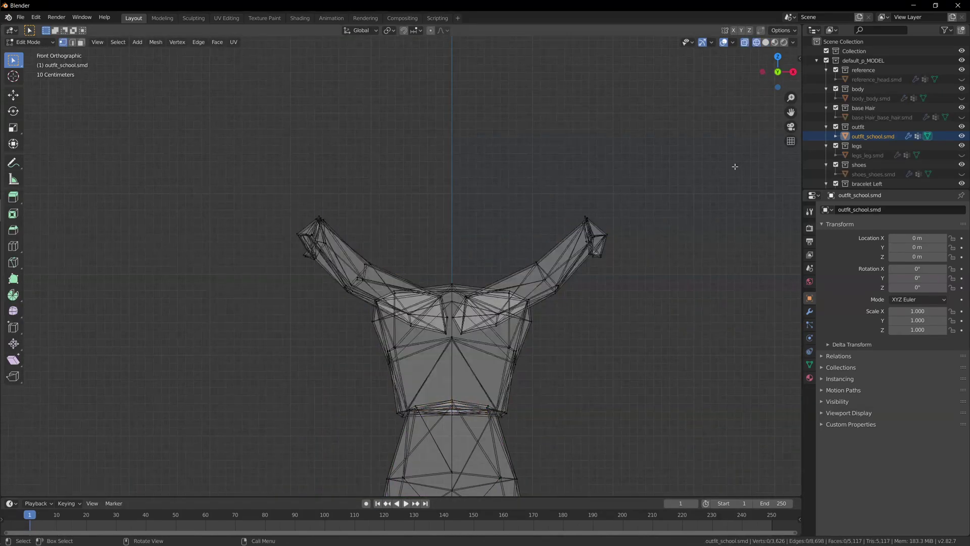
pyautogui.hotkey('shift', 'z')
pyautogui.press('Tab')
pyautogui.hotkey('alt', 'a')
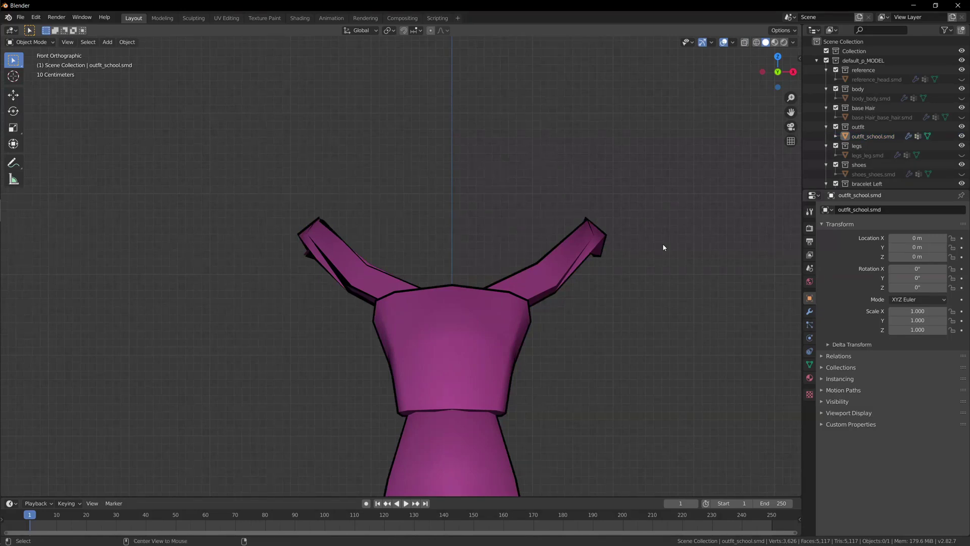
# Bring the rest of the character back into view and hide the long hair strands
pyautogui.press('KP_Divide')
pyautogui.press('h')
pyautogui.scroll(-10, 477, 267)
pyautogui.click(473, 253)
pyautogui.press('h')
pyautogui.press('h')
pyautogui.moveTo(470, 242); pyautogui.dragTo(432, 285, button='middle')
# Circle-select the whole tie in wireframe side view and separate it from the outfit mesh into its own object
pyautogui.click(420, 334)
pyautogui.press('KP_3')
pyautogui.press('Tab')
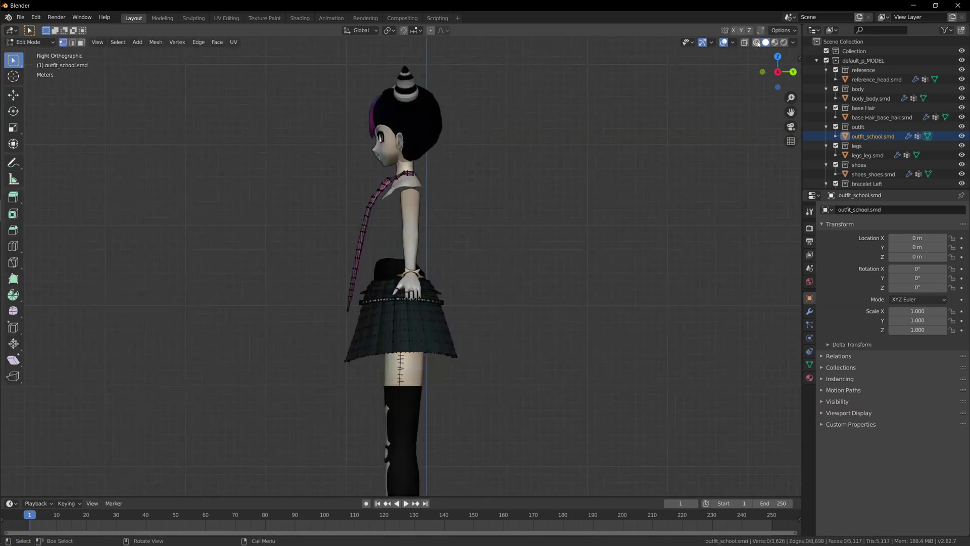
pyautogui.hotkey('shift', 'z')
pyautogui.scroll(5, 282, 336)
pyautogui.press('c')
pyautogui.moveTo(281, 335)
pyautogui.mouseDown()
pyautogui.moveTo(276, 311)
pyautogui.moveTo(320, 162)
pyautogui.moveTo(386, 84)
pyautogui.mouseUp()
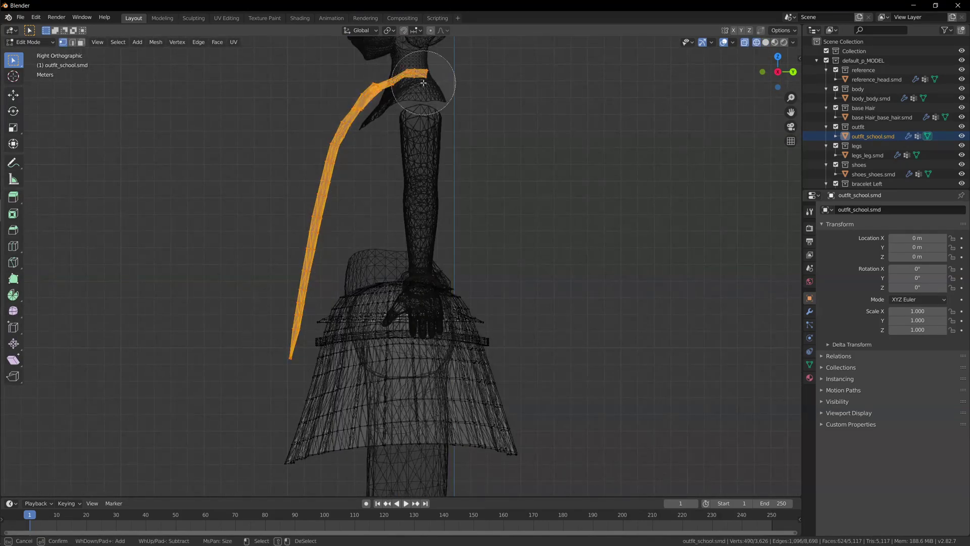
pyautogui.press('Escape')
pyautogui.press('p')
pyautogui.click(396, 82)
pyautogui.hotkey('shift', 'z')
pyautogui.press('Tab')
# Hide the separated tie object and show the whole character from the front
pyautogui.click(327, 207)
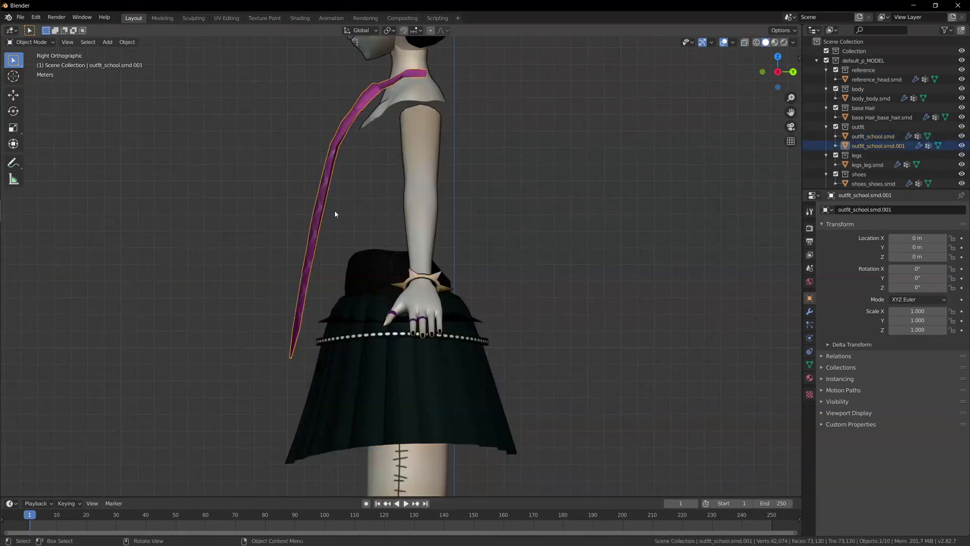
pyautogui.press('h')
pyautogui.moveTo(335, 213); pyautogui.dragTo(420, 225, button='middle')
pyautogui.scroll(-3, 409, 263)
pyautogui.press('KP_1')
pyautogui.press('Home')
pyautogui.press('Delete')
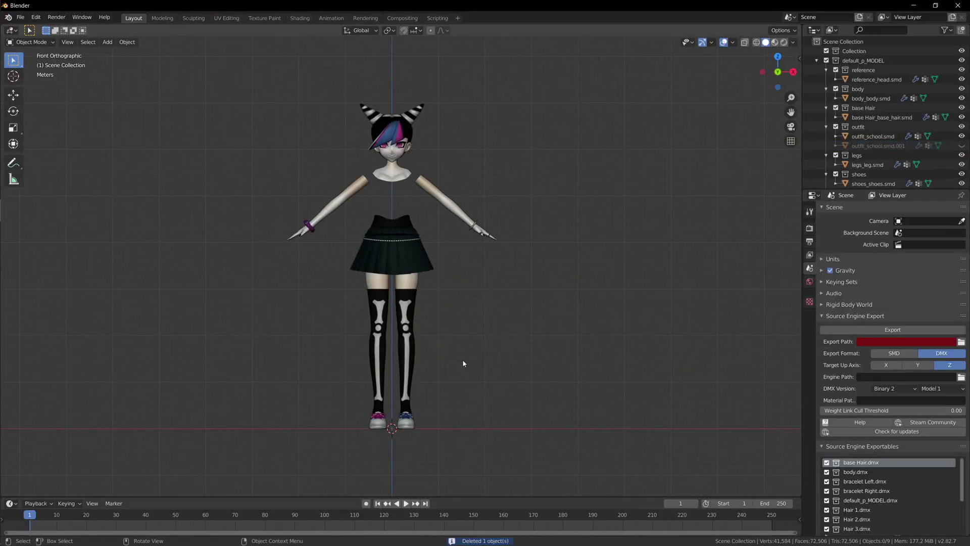
# Add a cylinder mesh with 32 vertices at the world origin
pyautogui.hotkey('shift', 'a')
pyautogui.moveTo(463, 360)
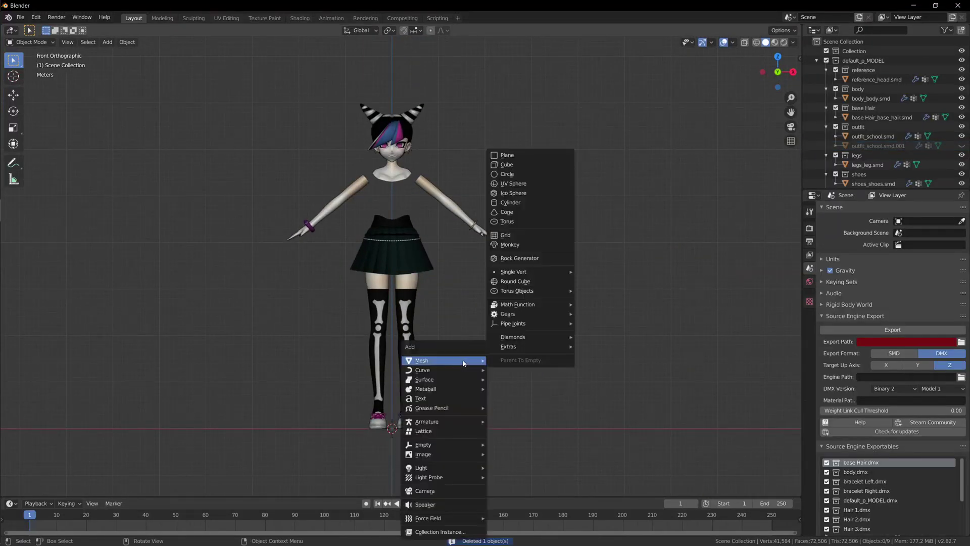
pyautogui.click(530, 223)
pyautogui.click(101, 488)
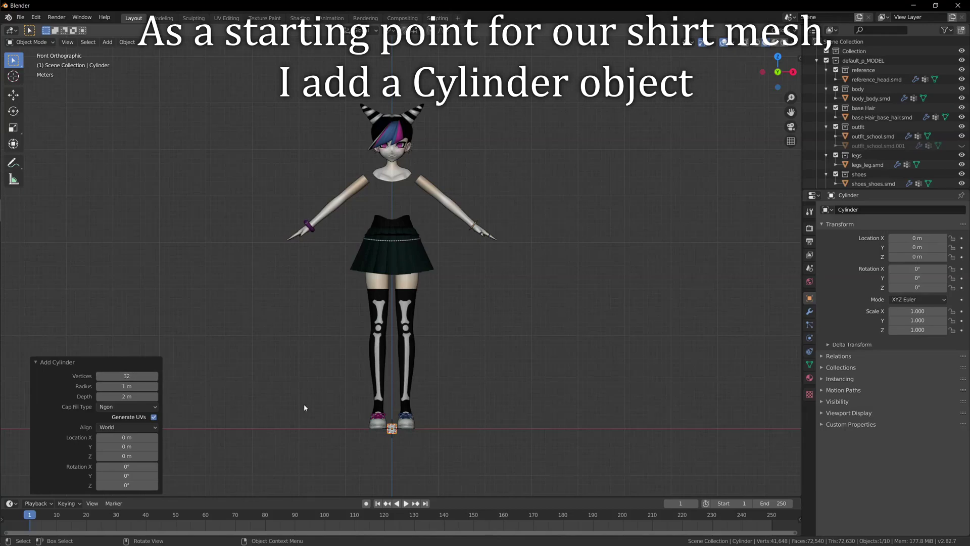
pyautogui.press('KP_Decimal')
pyautogui.scroll(-4, 304, 404)
pyautogui.click(757, 43)
pyautogui.moveTo(638, 169)
pyautogui.mouseDown(button='middle')
pyautogui.moveTo(583, 232)
pyautogui.moveTo(466, 240)
pyautogui.mouseUp(button='middle')
pyautogui.moveTo(126, 375); pyautogui.dragTo(110, 380)
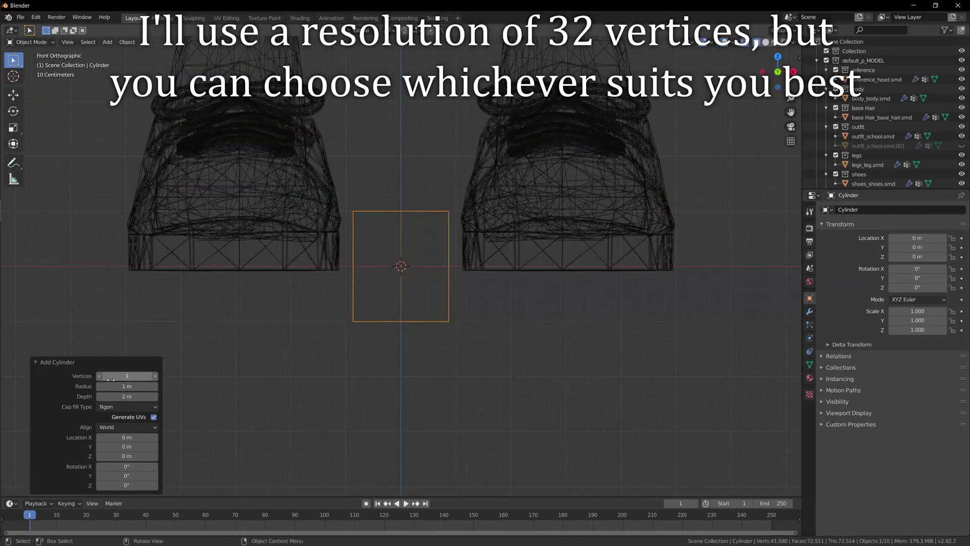
pyautogui.moveTo(384, 298); pyautogui.dragTo(212, 361, button='middle')
pyautogui.moveTo(153, 379)
pyautogui.mouseDown()
pyautogui.moveTo(171, 379)
pyautogui.moveTo(111, 379)
pyautogui.moveTo(138, 376)
pyautogui.mouseUp()
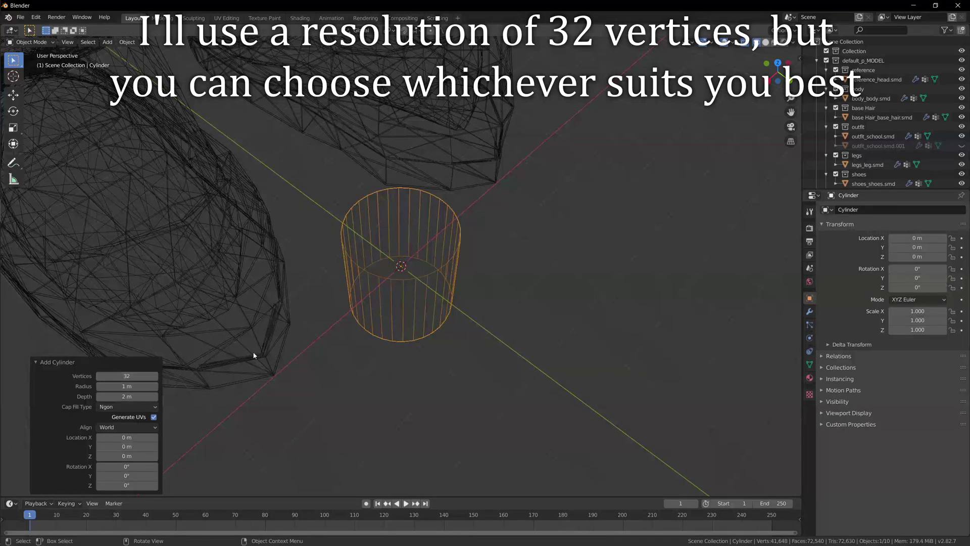
pyautogui.keyDown('alt'); pyautogui.moveTo(254, 352); pyautogui.dragTo(392, 242, button='middle'); pyautogui.keyUp('alt')
# Move all of the cylinder's geometry up 49 m along Z in Edit Mode, placing it between the shoulders and the skirt
pyautogui.click(333, 322)
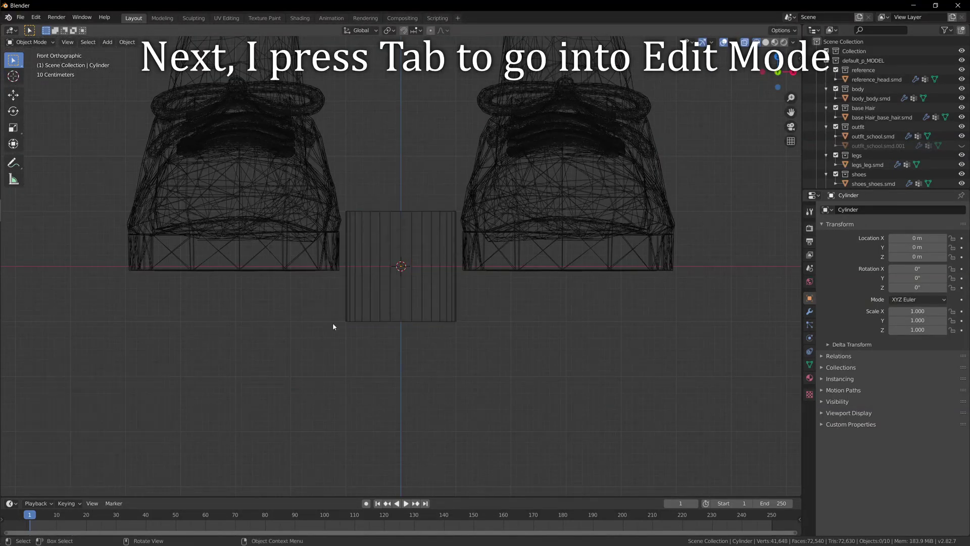
pyautogui.click(431, 214)
pyautogui.click(765, 42)
pyautogui.scroll(-4, 500, 363)
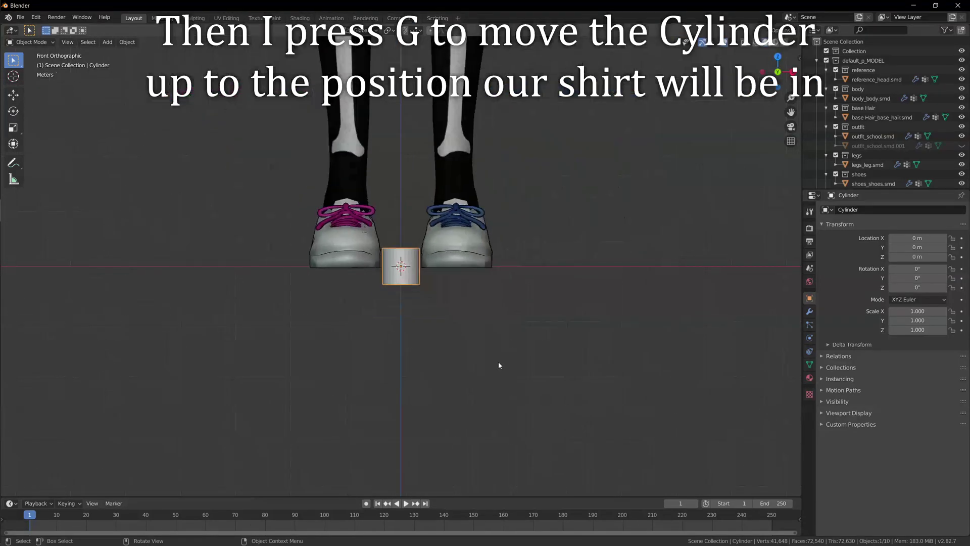
pyautogui.press('Tab')
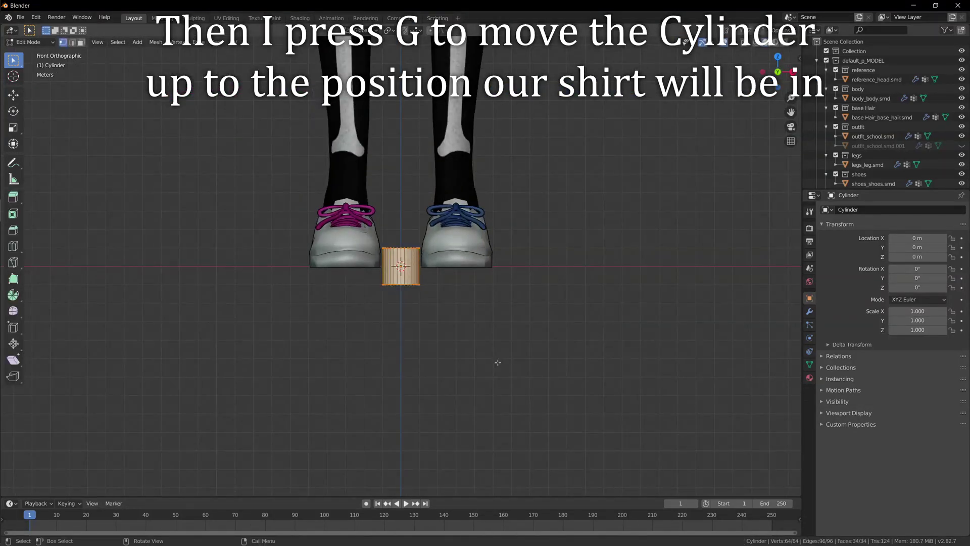
pyautogui.press('Home')
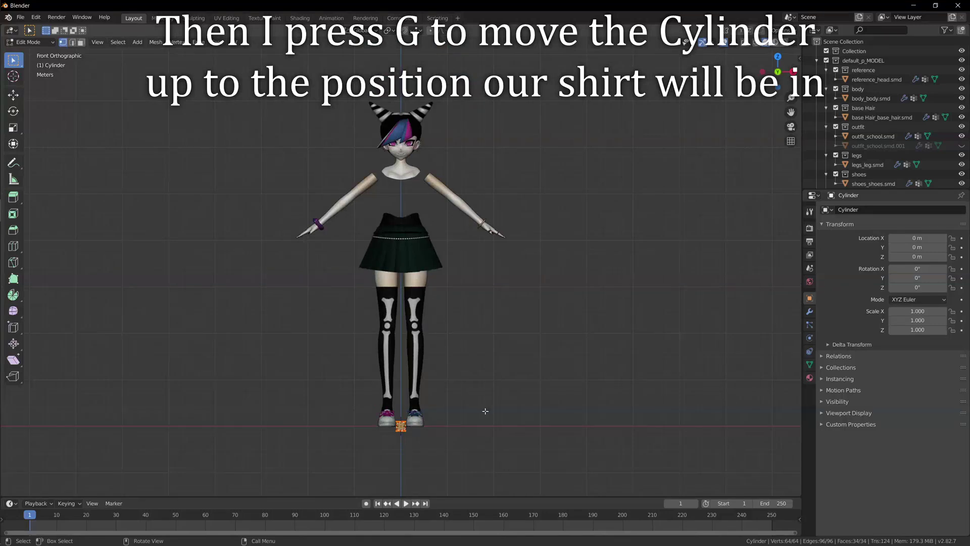
pyautogui.press('g')
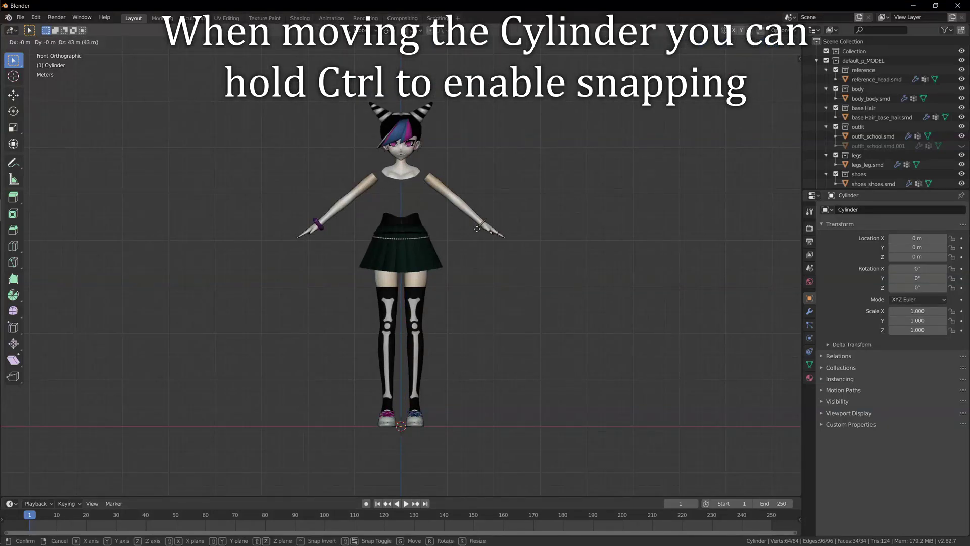
pyautogui.click(475, 205)
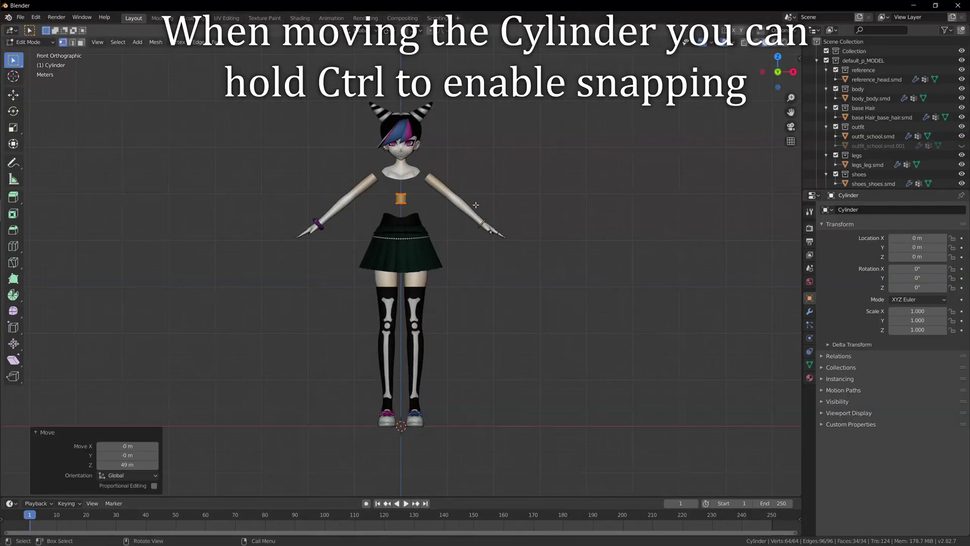
pyautogui.scroll(4, 475, 204)
pyautogui.keyDown('shift'); pyautogui.moveTo(470, 195); pyautogui.dragTo(459, 316, button='middle'); pyautogui.keyUp('shift')
pyautogui.scroll(3, 424, 269)
pyautogui.keyDown('shift'); pyautogui.moveTo(423, 266); pyautogui.dragTo(436, 294, button='middle'); pyautogui.keyUp('shift')
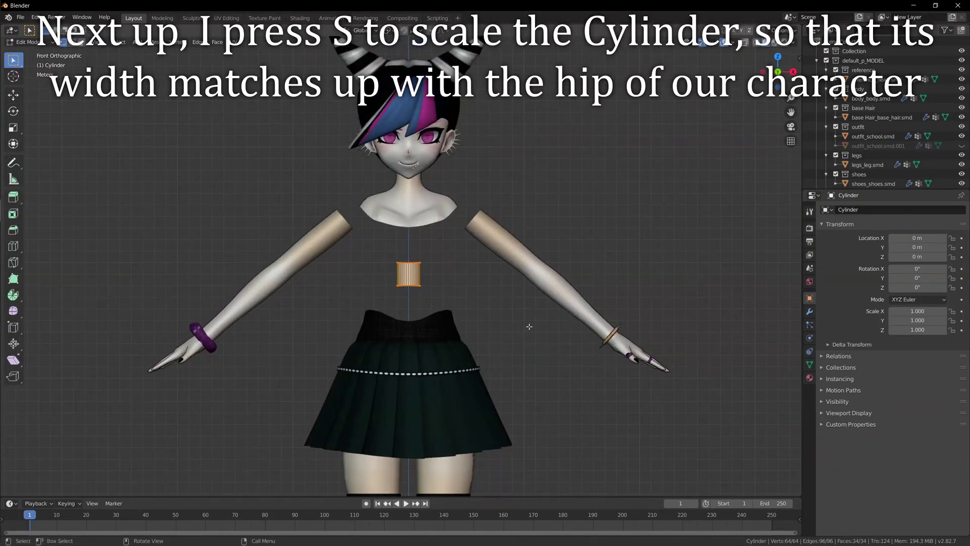
# Scale the cylinder uniformly by about 4.153 so its width matches the character's hips
pyautogui.scroll(-2, 513, 307)
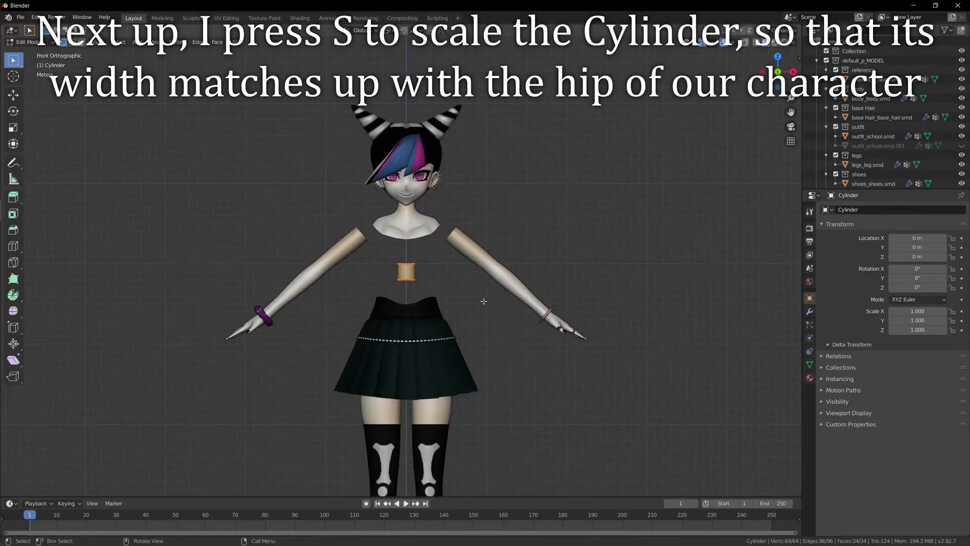
pyautogui.press('s')
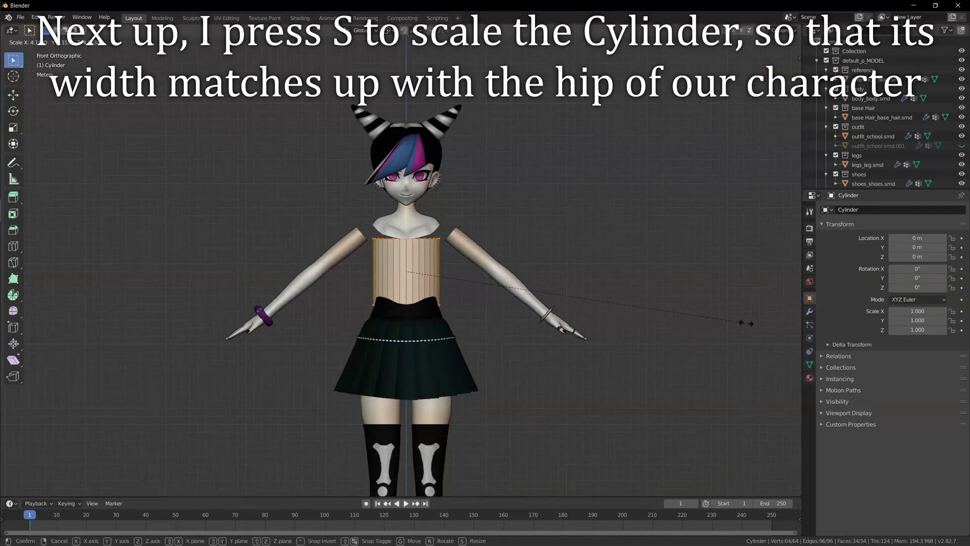
pyautogui.click(746, 323)
# Move the cylinder 4 m forward along negative Y and enlarge it uniformly by about 1.044
pyautogui.press('KP_3')
pyautogui.press('g')
pyautogui.press('y')
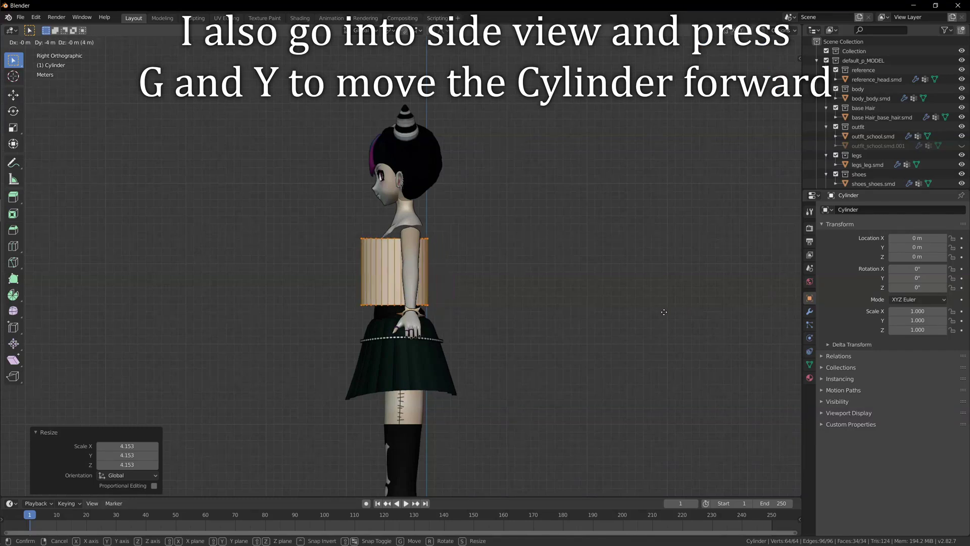
pyautogui.click(666, 313)
pyautogui.press('KP_1')
pyautogui.scroll(5, 561, 300)
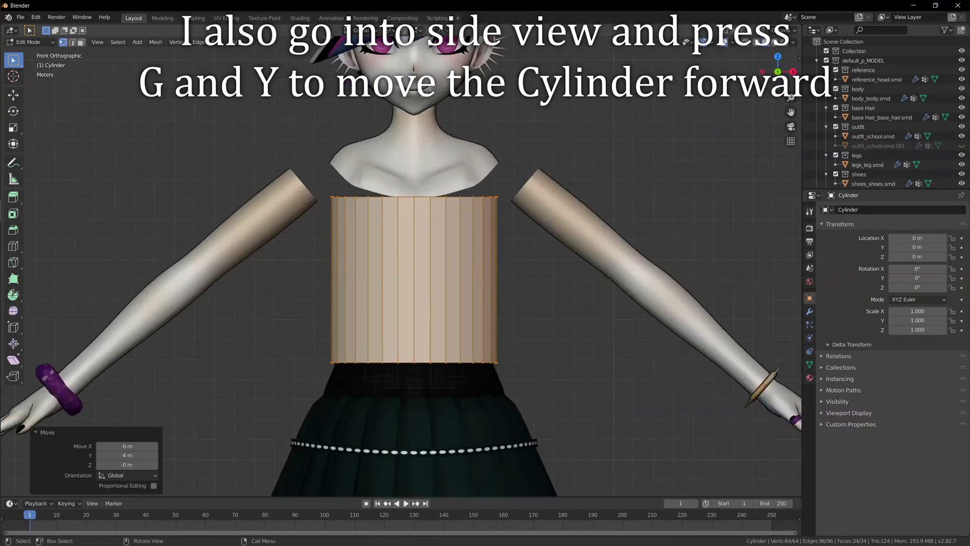
pyautogui.press('s')
pyautogui.click(485, 291)
# In wireframe front view, select the vertices of the cylinder's left half and delete them
pyautogui.click(757, 42)
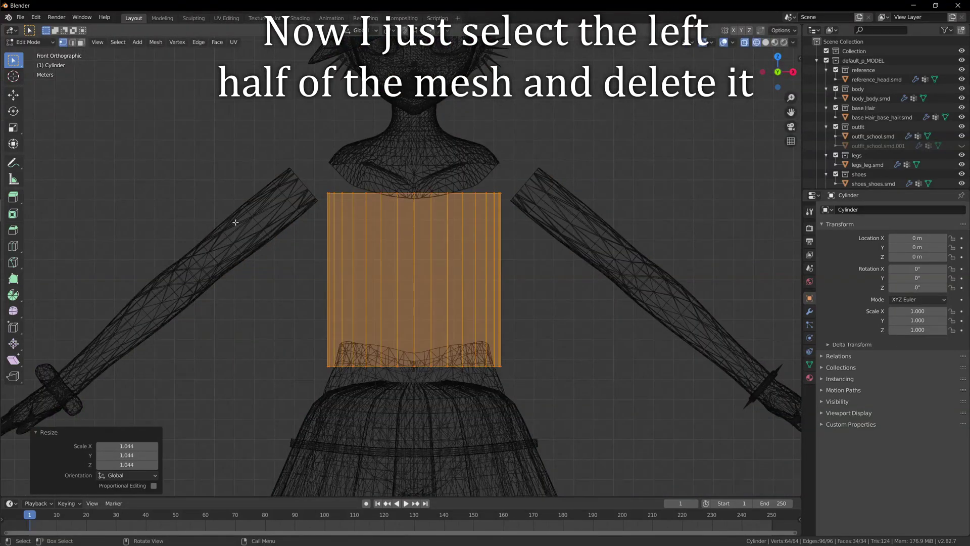
pyautogui.moveTo(190, 156); pyautogui.dragTo(407, 437)
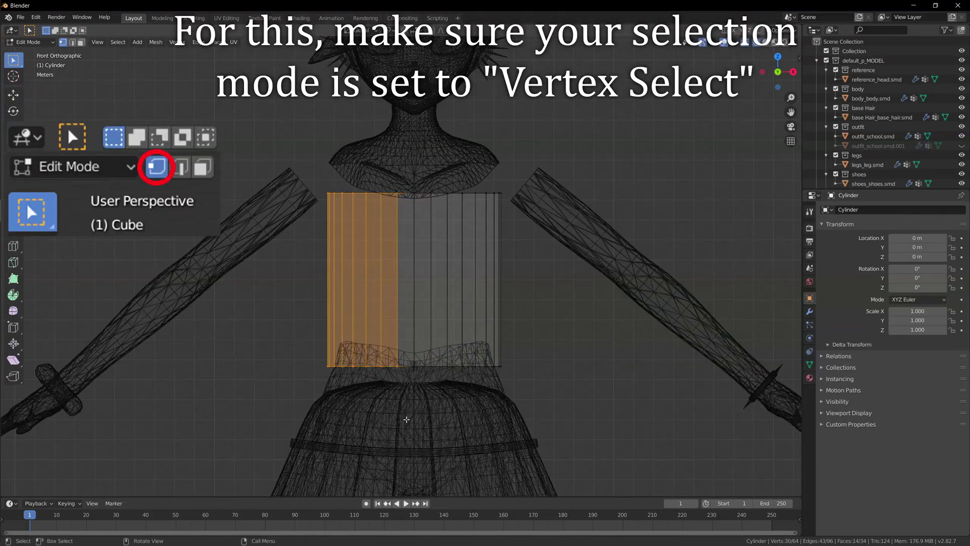
pyautogui.press('x')
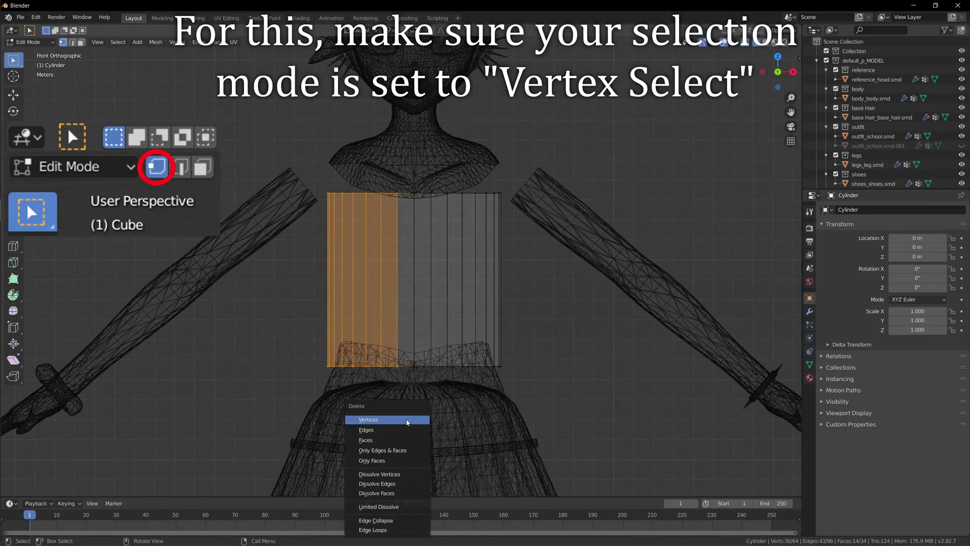
pyautogui.click(407, 420)
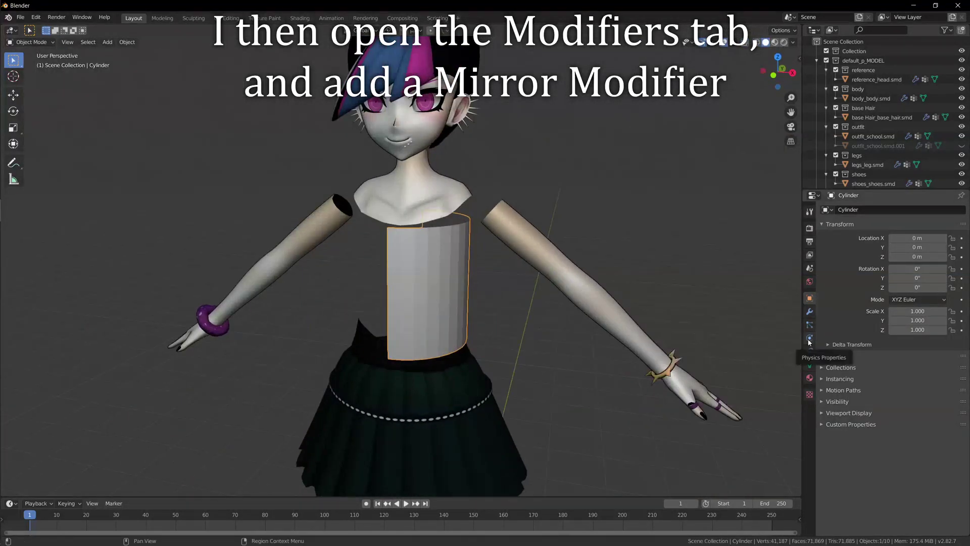
# Add a Mirror modifier on the X axis to the half cylinder and enable its On Cage option
pyautogui.click(809, 311)
pyautogui.click(853, 209)
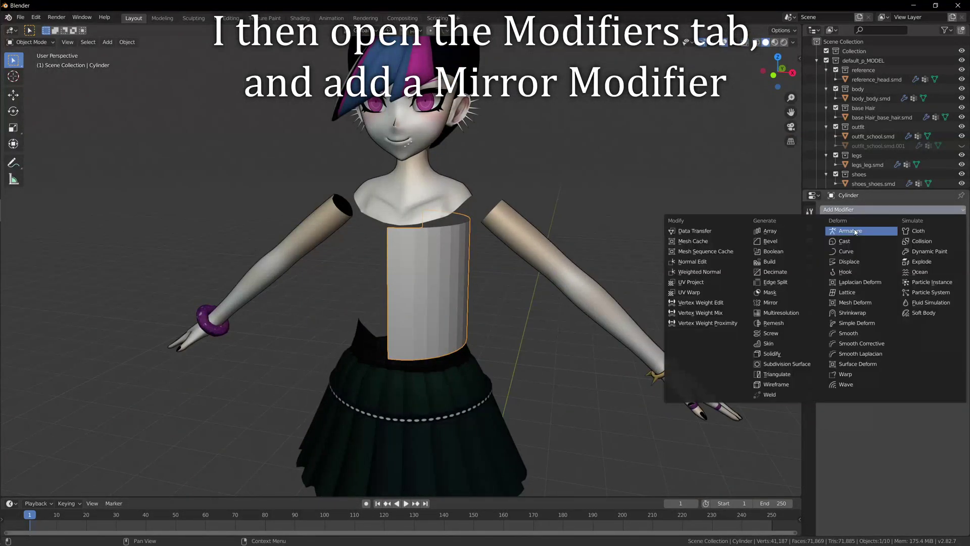
pyautogui.click(770, 302)
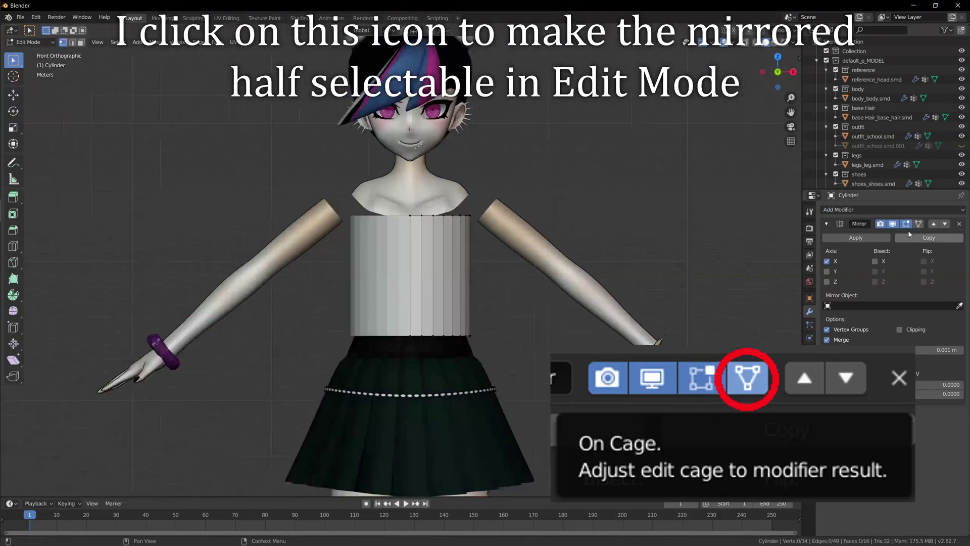
pyautogui.click(918, 223)
pyautogui.moveTo(345, 207); pyautogui.dragTo(361, 222)
pyautogui.press('g')
pyautogui.rightClick(392, 247)
pyautogui.click(519, 273)
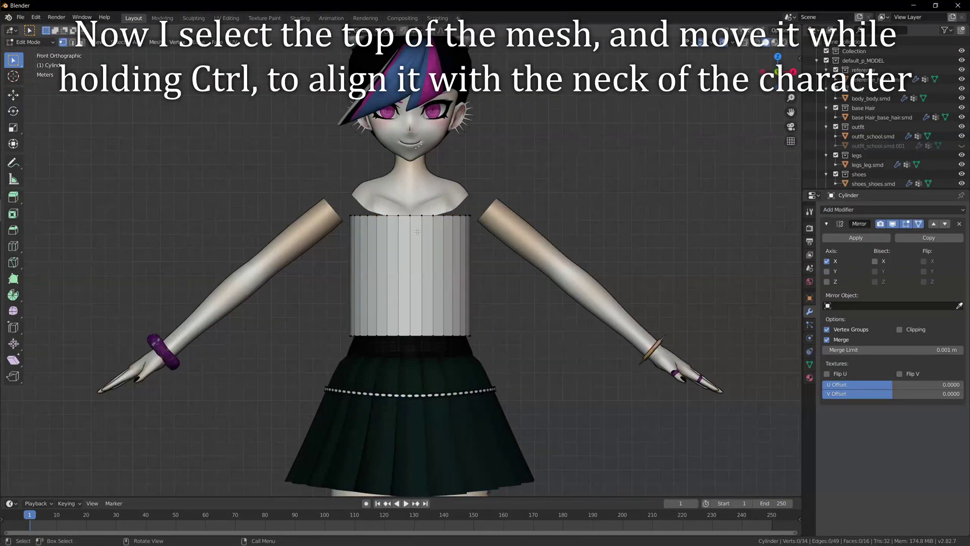
# Select the cylinder's top vertex ring in wireframe and move it up with snapping to the base of the neck
pyautogui.scroll(2, 417, 231)
pyautogui.moveTo(261, 156)
pyautogui.mouseDown()
pyautogui.moveTo(343, 247)
pyautogui.moveTo(556, 251)
pyautogui.mouseUp()
pyautogui.hotkey('shift', 'z')
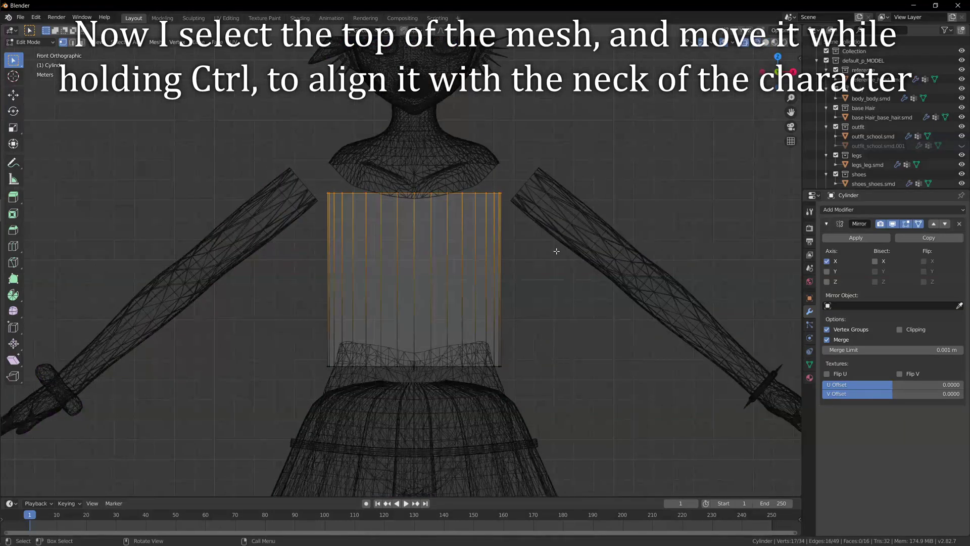
pyautogui.scroll(-1, 549, 269)
pyautogui.press('g')
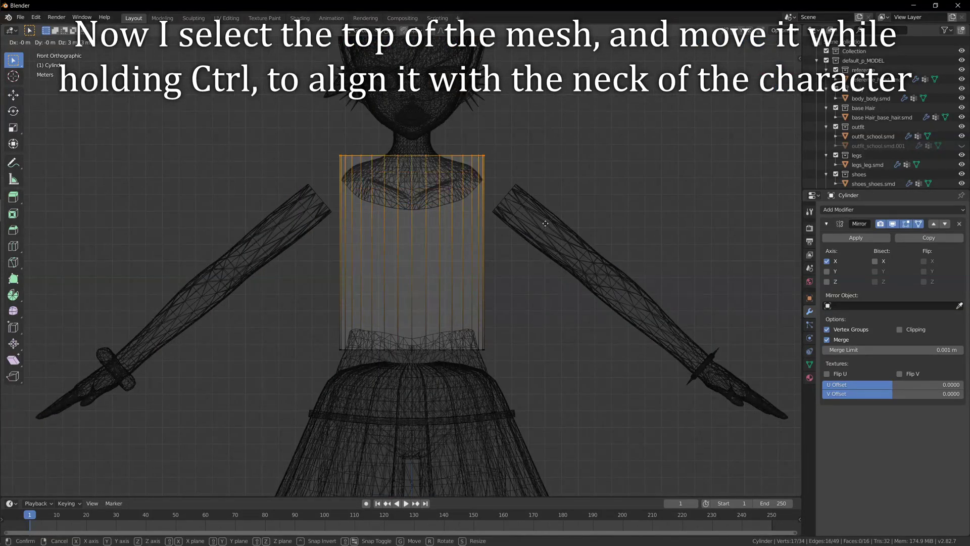
pyautogui.keyDown('ctrl'); pyautogui.click(545, 223); pyautogui.keyUp('ctrl')
# Select the cylinder's bottom vertex ring and move it down with snapping to line up with the hips
pyautogui.moveTo(275, 308); pyautogui.dragTo(570, 388)
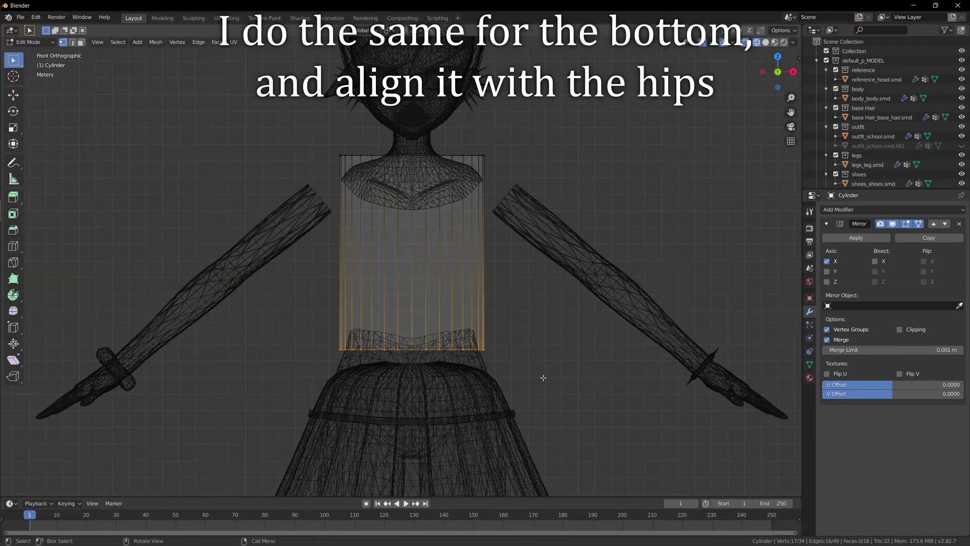
pyautogui.scroll(5, 548, 303)
pyautogui.press('g')
pyautogui.keyDown('ctrl'); pyautogui.click(595, 295); pyautogui.keyUp('ctrl')
pyautogui.scroll(4, 588, 296)
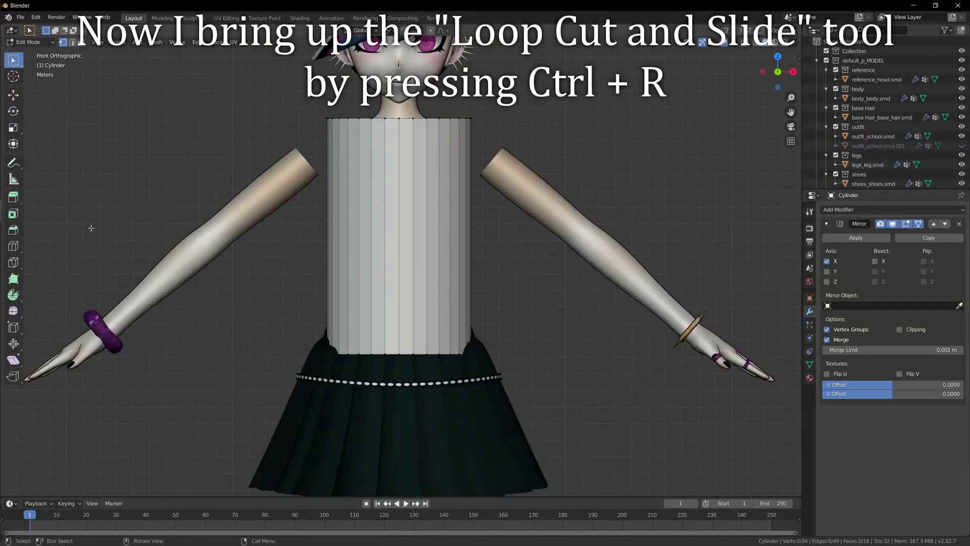
# Add 12 evenly spaced horizontal loop cuts around the cylinder, without sliding them
pyautogui.click(412, 240)
pyautogui.rightClick(412, 240)
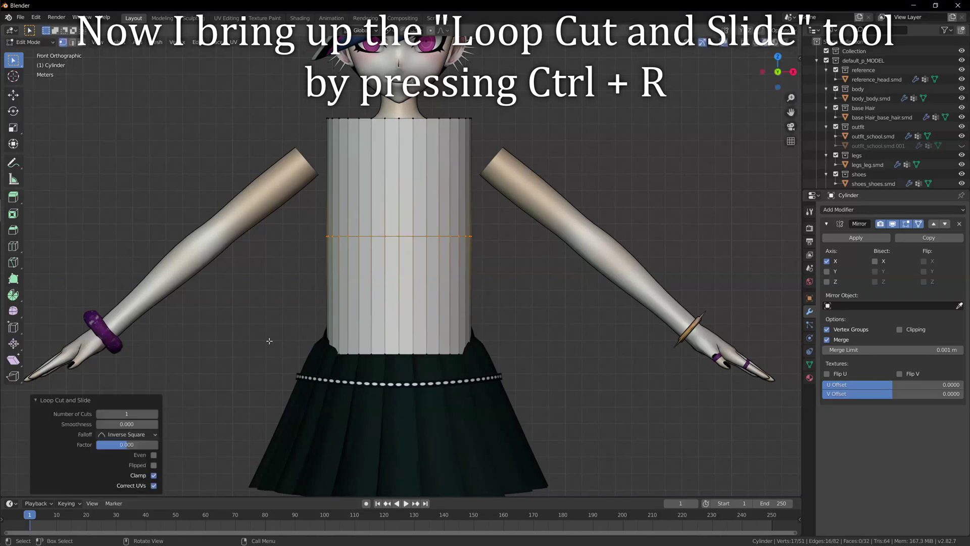
pyautogui.keyDown('ctrl'); pyautogui.scroll(11, 154, 414); pyautogui.keyUp('ctrl')
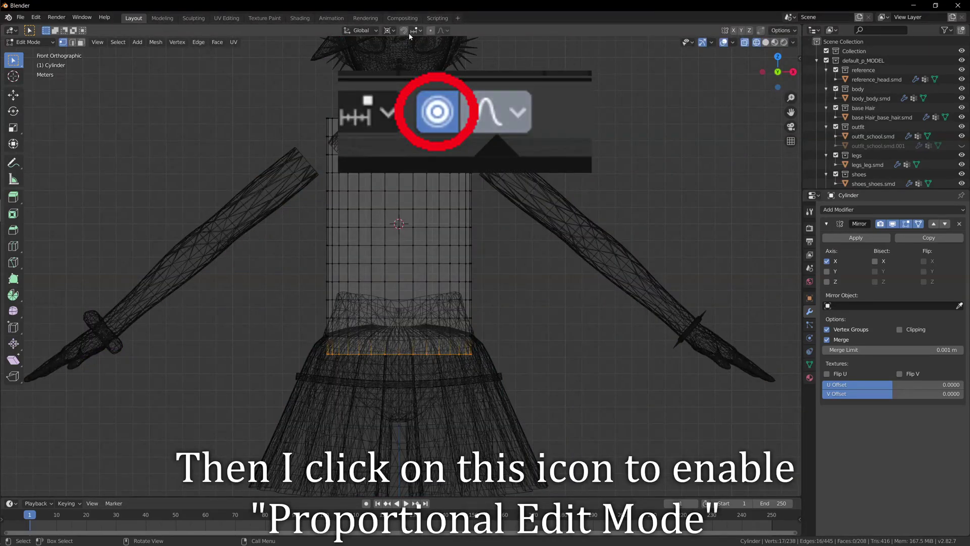
# Enable proportional editing and try flaring the bottom edge loop along X with different influence sizes
pyautogui.click(430, 31)
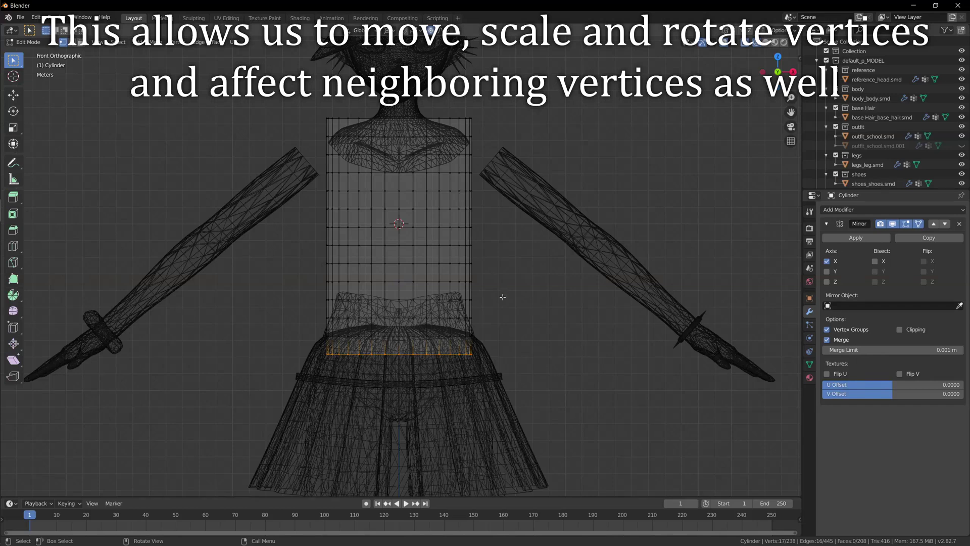
pyautogui.press('s')
pyautogui.press('x')
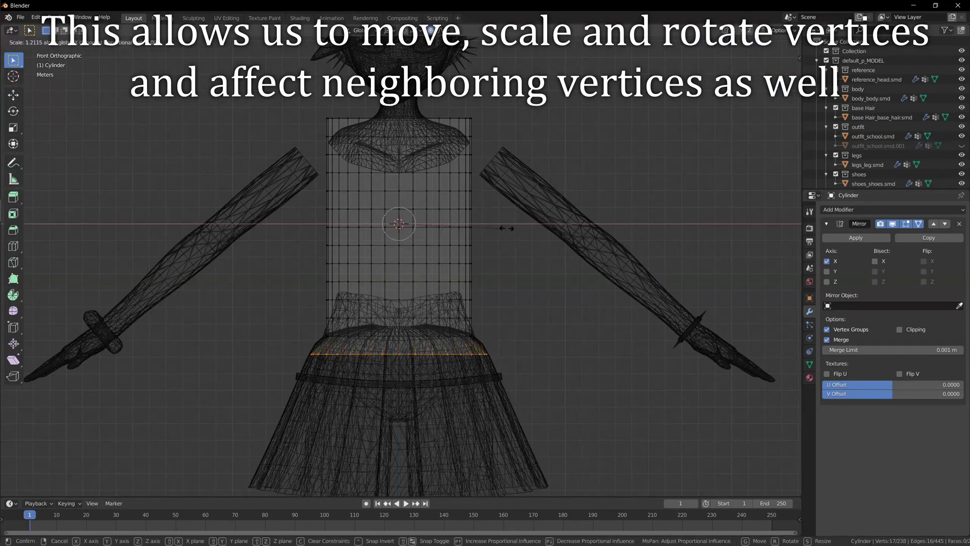
pyautogui.scroll(-10, 528, 230)
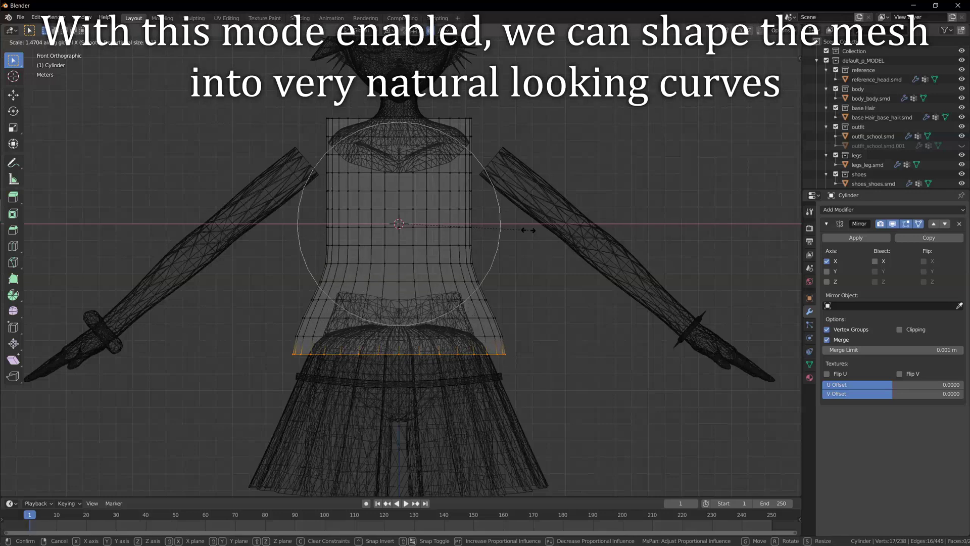
pyautogui.scroll(-3, 528, 230)
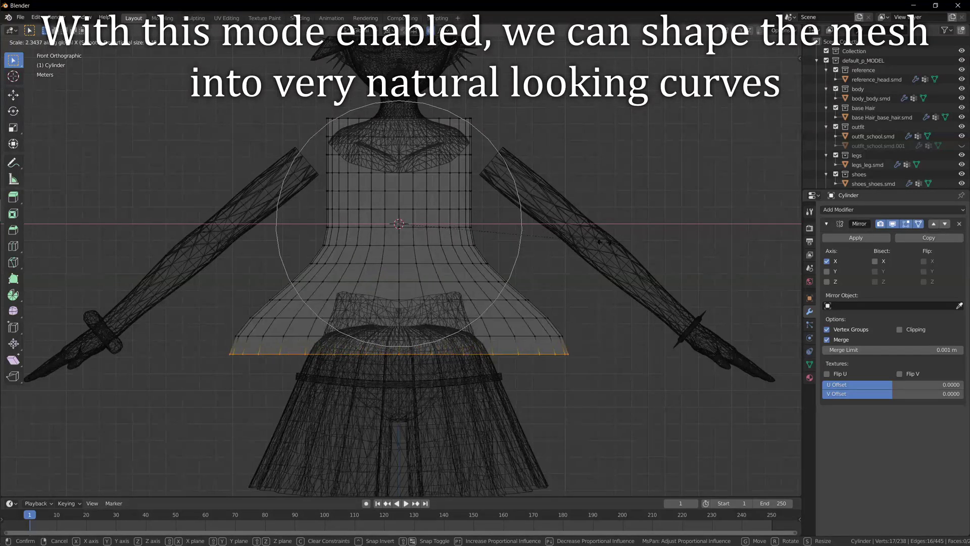
pyautogui.scroll(6, 535, 253)
pyautogui.scroll(-2, 524, 252)
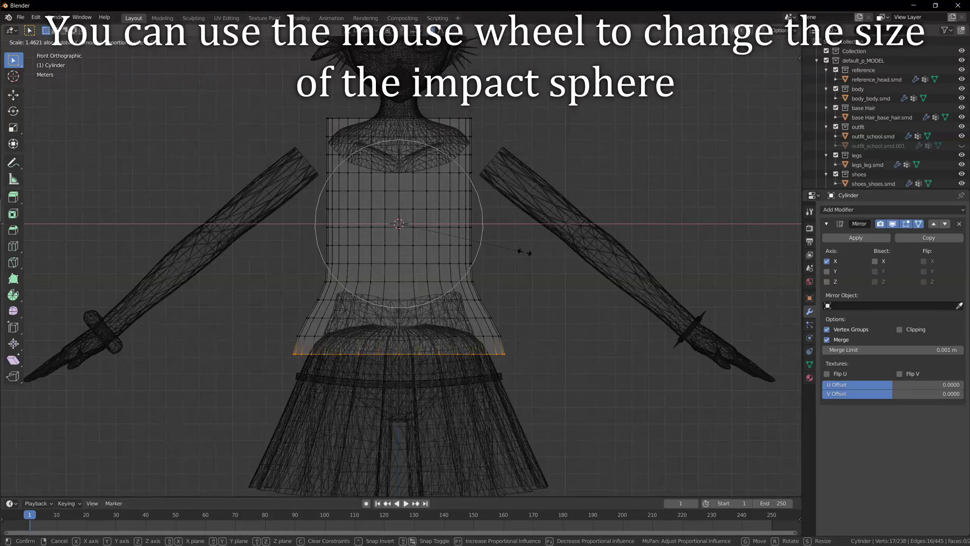
pyautogui.scroll(2, 513, 254)
pyautogui.rightClick(510, 255)
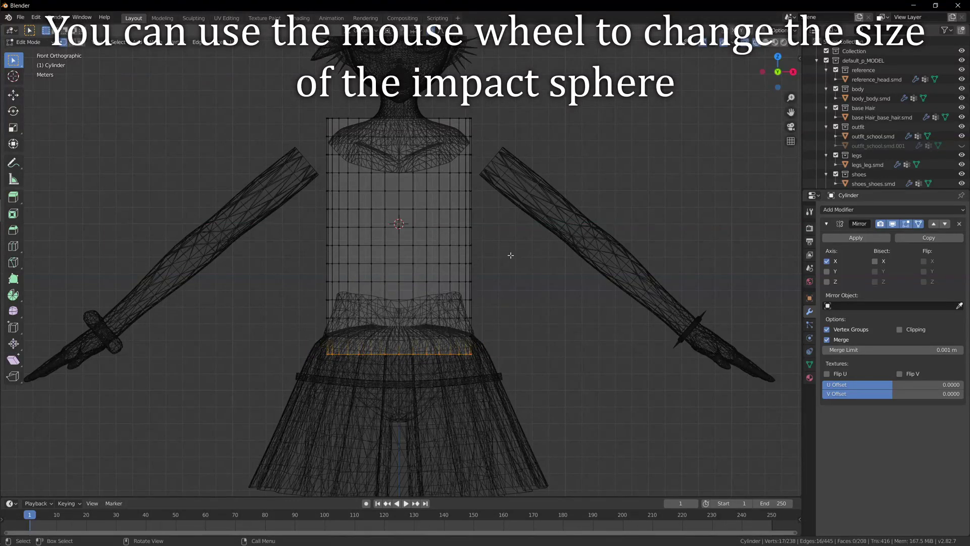
# Set the proportional editing falloff to Sharp and try widening the bottom edge loop along X
pyautogui.click(442, 30)
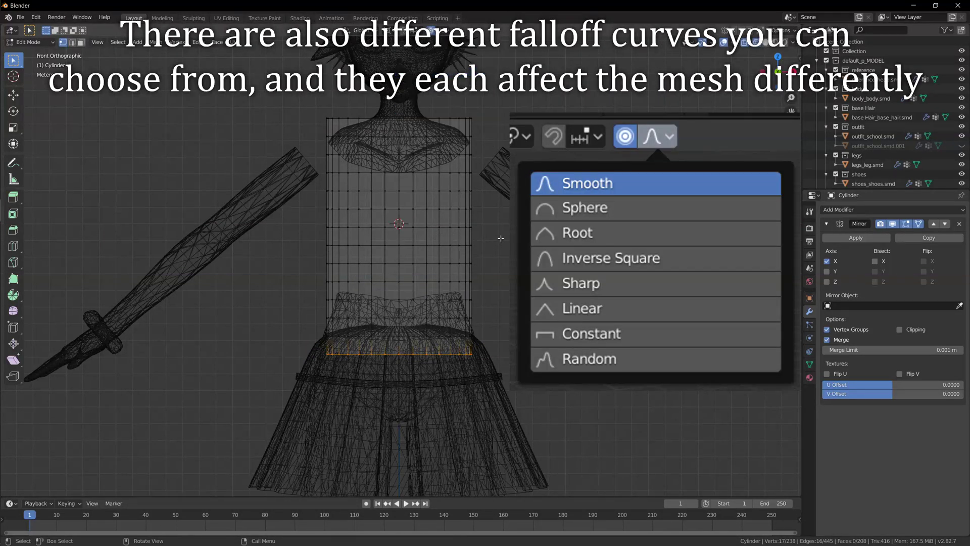
pyautogui.press('s')
pyautogui.press('x')
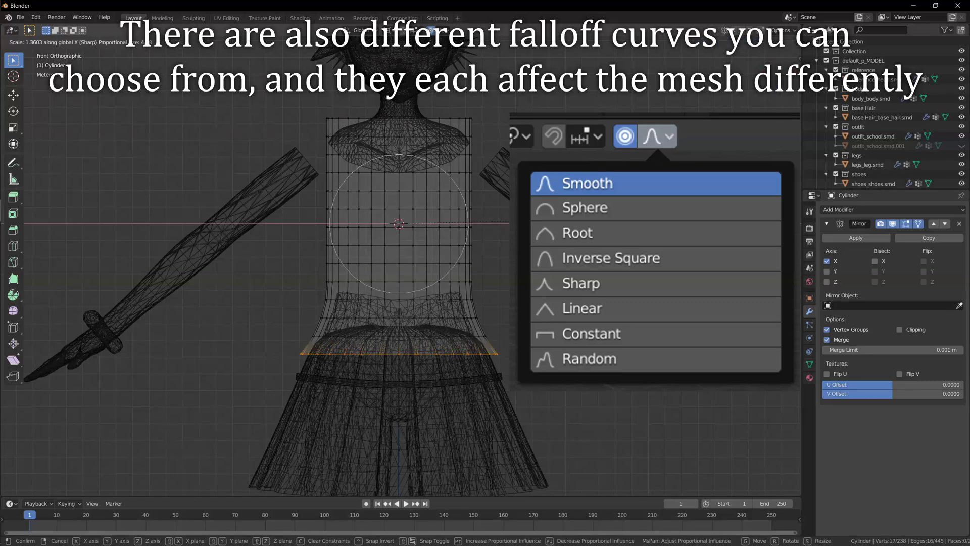
pyautogui.scroll(-8, 399, 223)
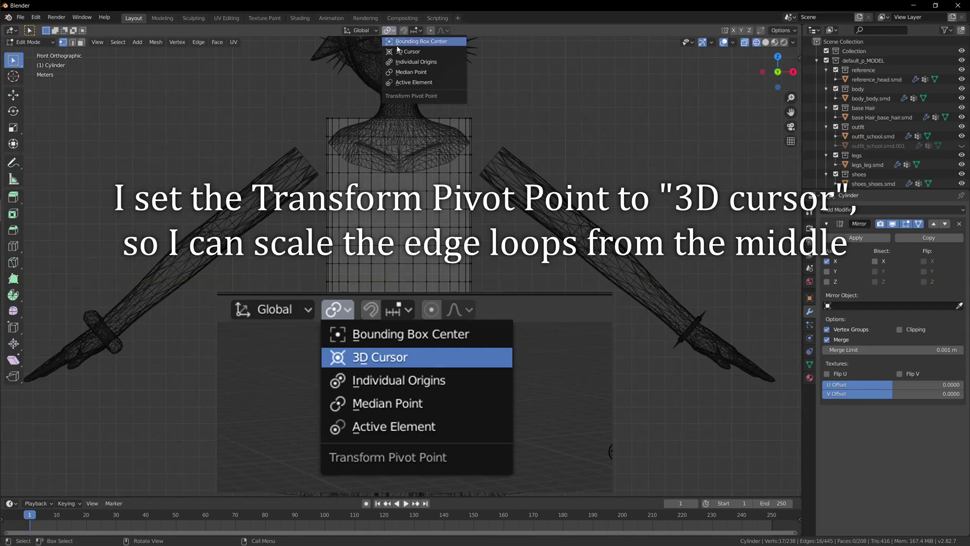
# Set the transform pivot point to 3D Cursor and check the 3D cursor's location settings
pyautogui.click(425, 52)
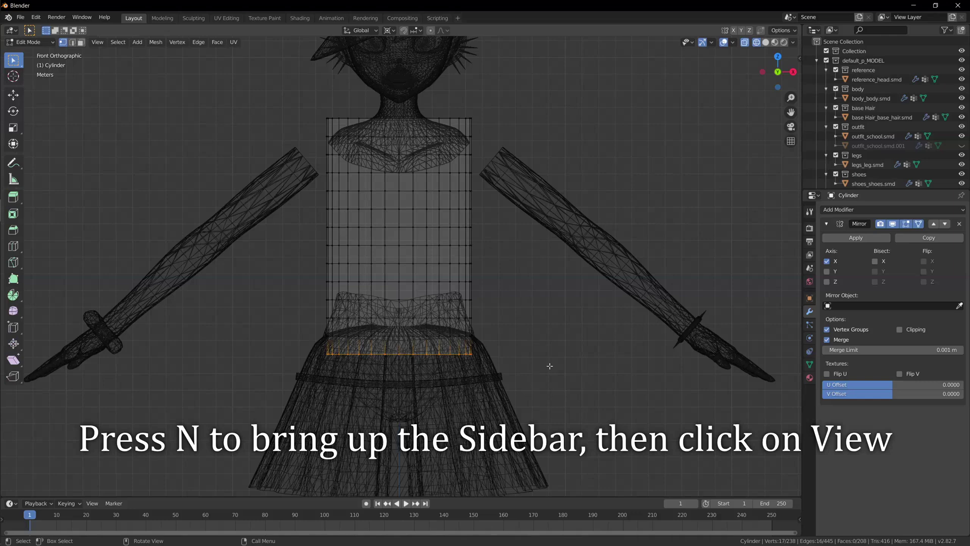
pyautogui.press('n')
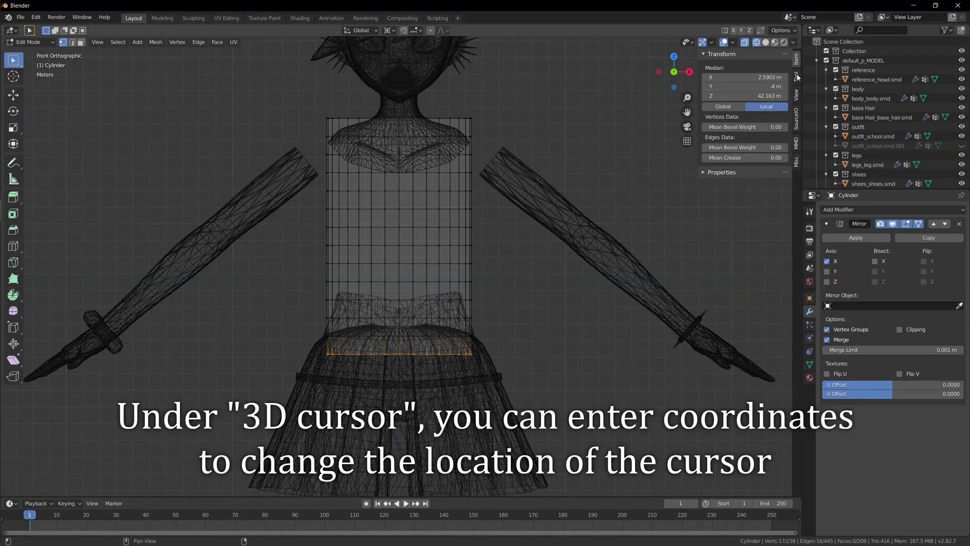
pyautogui.click(796, 95)
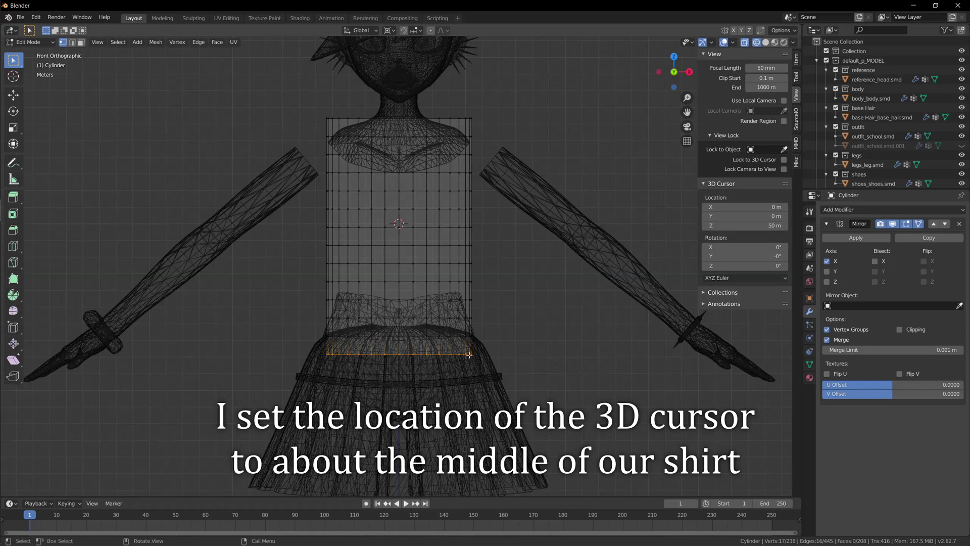
pyautogui.press('n')
# Scale the bottom edge loop along X by about 1.322 with proportional editing at a size of about 9.85, matching the hips
pyautogui.press('o')
pyautogui.press('s')
pyautogui.press('x')
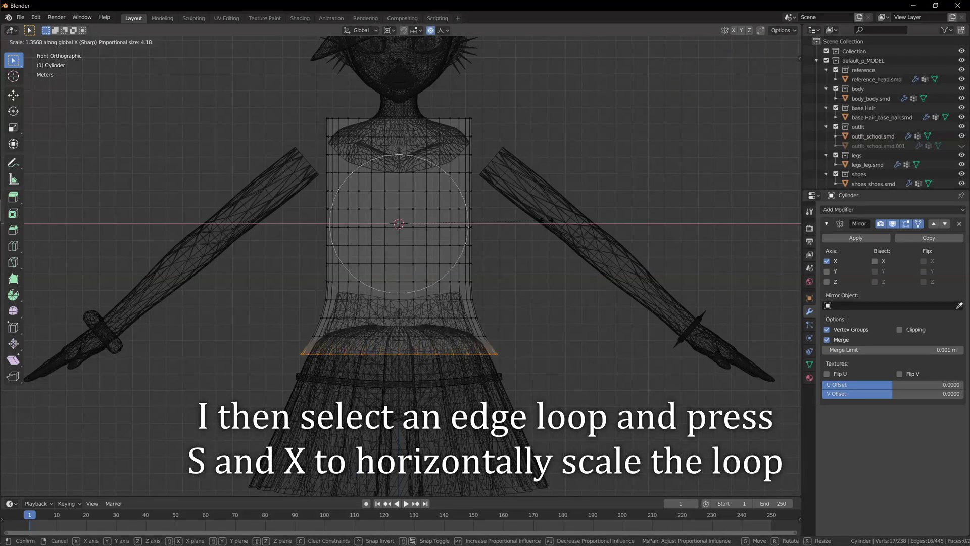
pyautogui.scroll(-4, 541, 221)
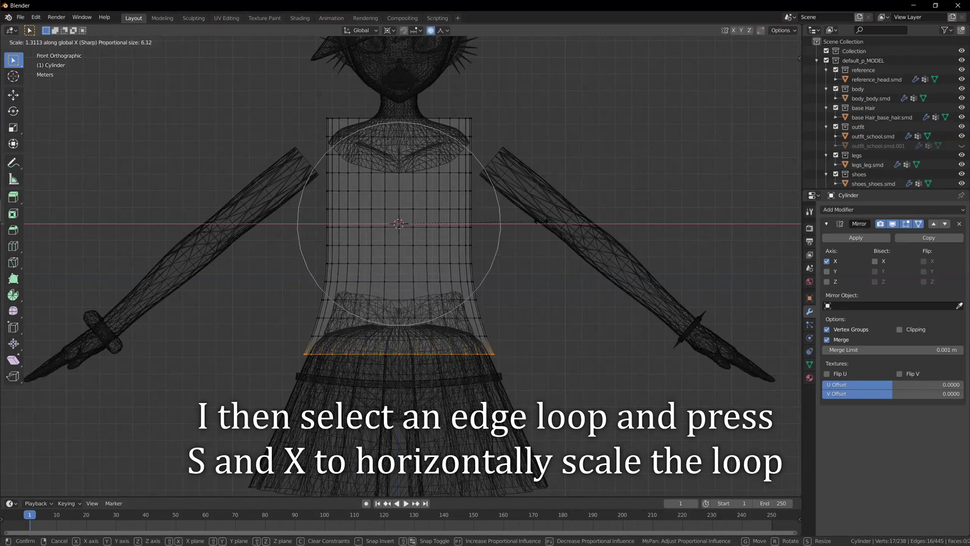
pyautogui.scroll(-5, 540, 221)
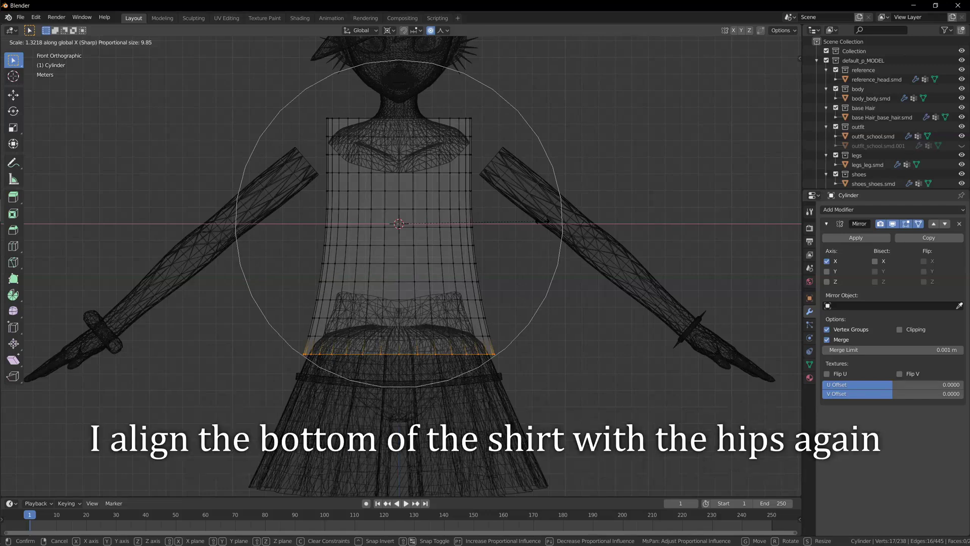
pyautogui.click(542, 221)
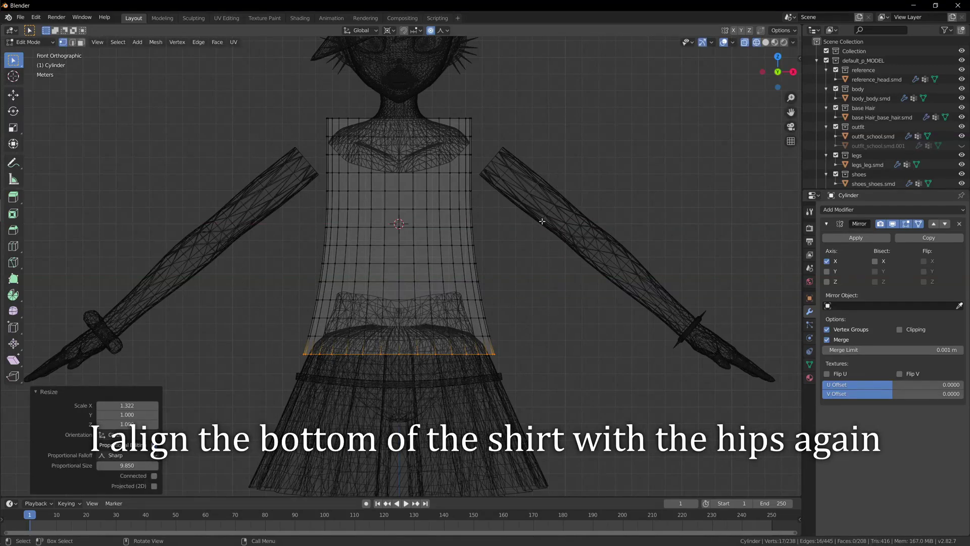
# Select the chest edge loop and set the proportional editing falloff to Smooth
pyautogui.keyDown('alt'); pyautogui.click(434, 192); pyautogui.keyUp('alt')
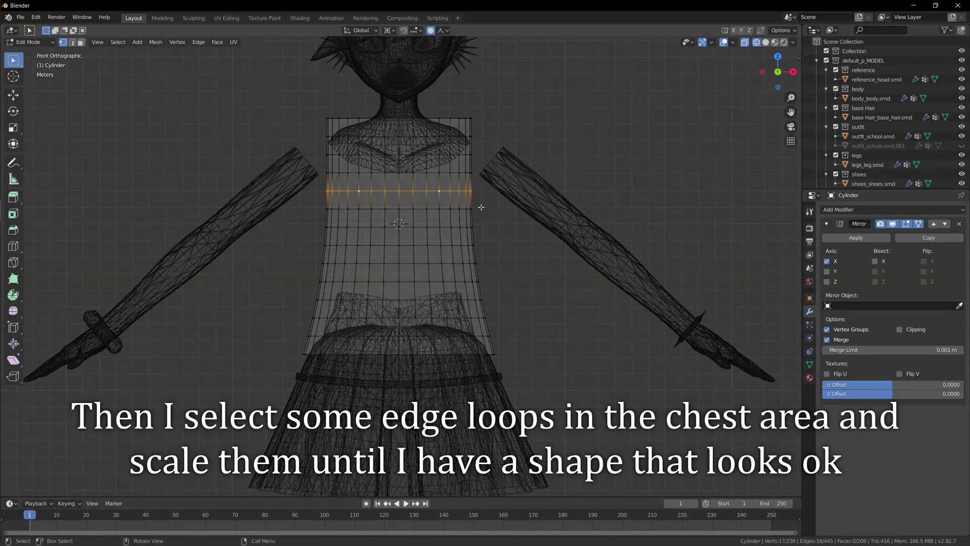
pyautogui.press('n')
pyautogui.click(796, 121)
pyautogui.click(797, 77)
pyautogui.press('n')
pyautogui.click(443, 31)
pyautogui.click(436, 72)
# Try widening the two chest edge loops along X with proportional sizes of about 9.85 and 4.59
pyautogui.press('s')
pyautogui.press('x')
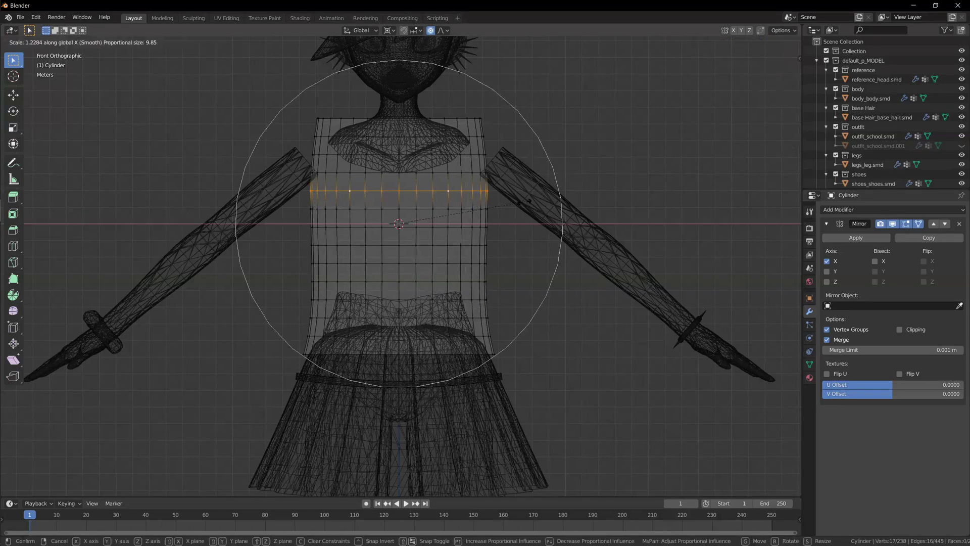
pyautogui.scroll(2, 510, 213)
pyautogui.click(514, 204)
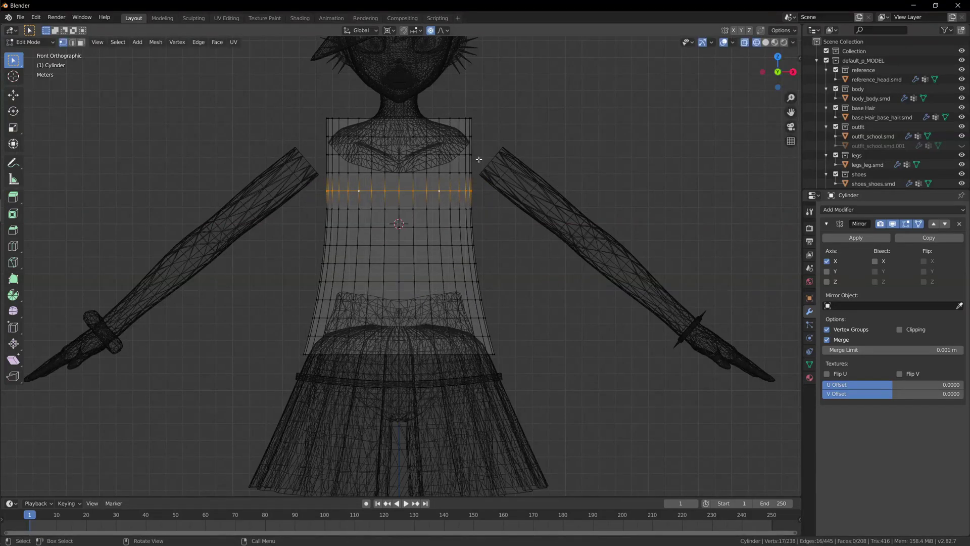
pyautogui.keyDown('alt'); pyautogui.click(484, 173); pyautogui.keyUp('alt')
pyautogui.press('s')
pyautogui.press('x')
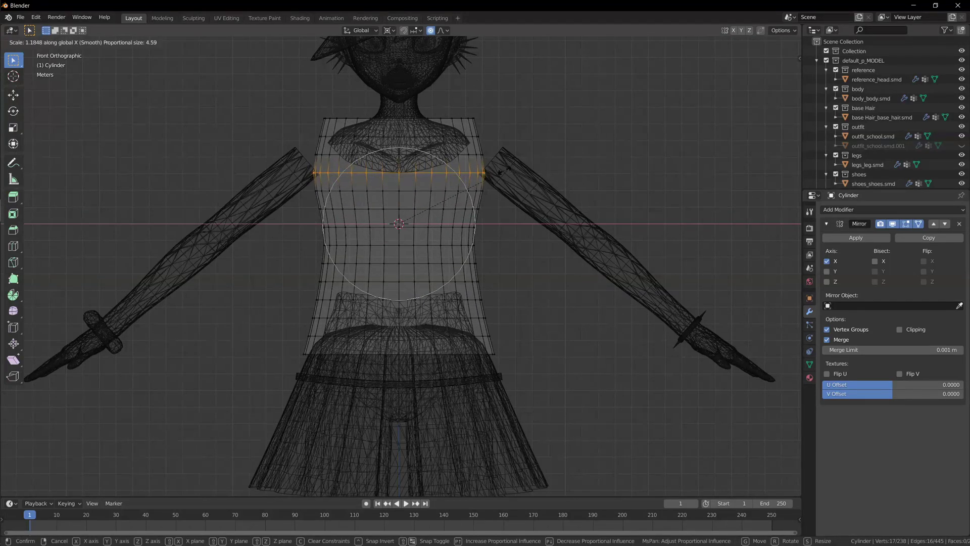
pyautogui.click(492, 174)
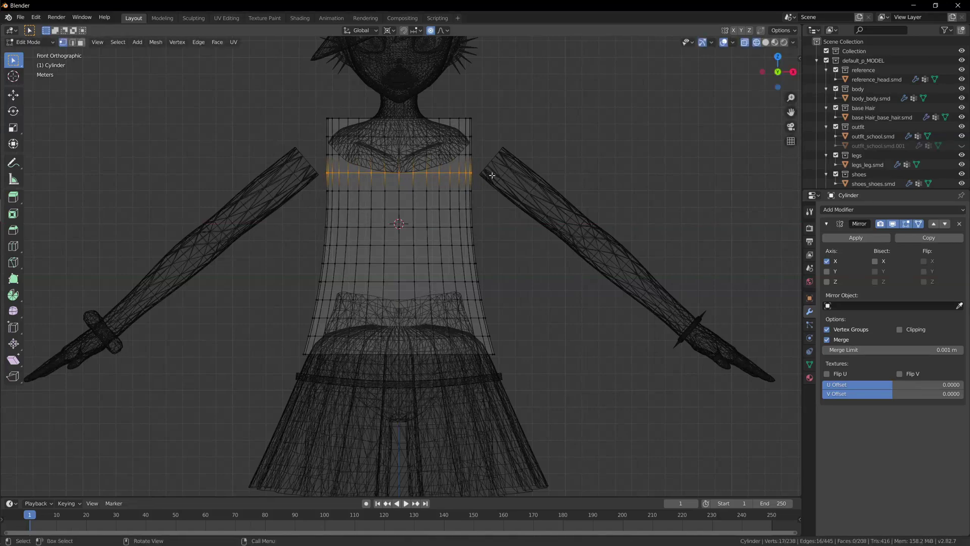
# Scale the lower chest edge loop along X by about 1.096 with a proportional size of about 5.05
pyautogui.keyDown('alt'); pyautogui.click(484, 204); pyautogui.keyUp('alt')
pyautogui.press('s')
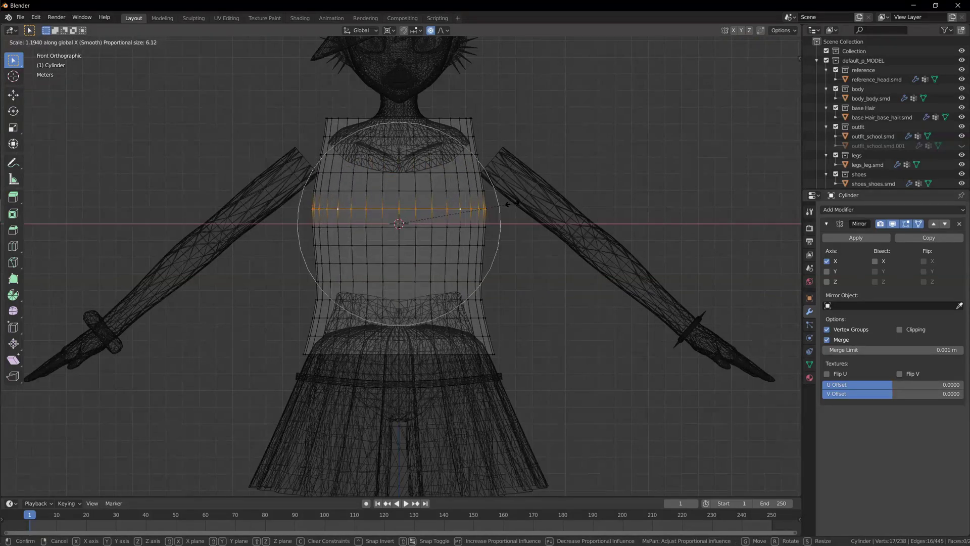
pyautogui.click(503, 206)
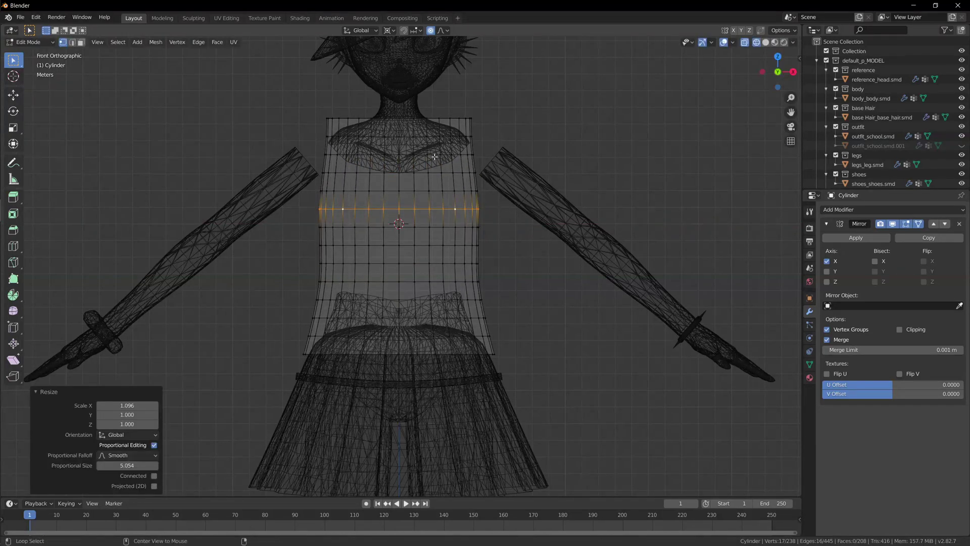
# Scale the armpit-level edge loop along X by about 1.04 and widen the shoulder-level edge loop along X
pyautogui.keyDown('alt'); pyautogui.click(475, 172); pyautogui.keyUp('alt')
pyautogui.press('s')
pyautogui.press('x')
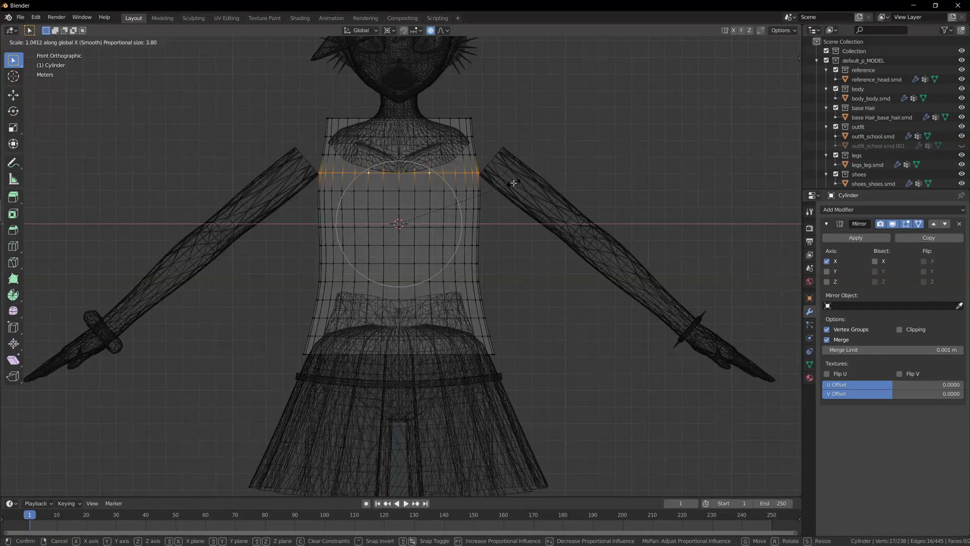
pyautogui.click(513, 183)
pyautogui.click(513, 183)
pyautogui.press('s')
pyautogui.press('x')
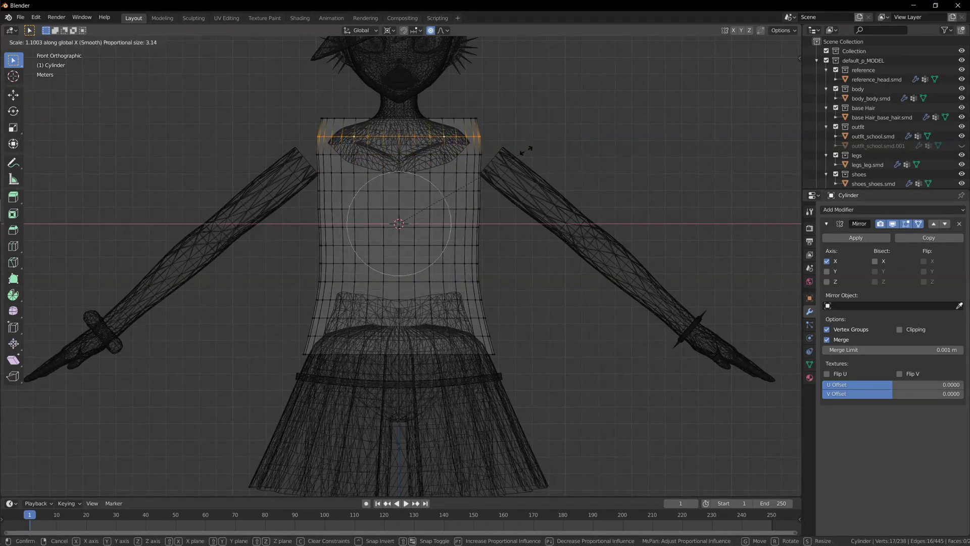
pyautogui.click(519, 150)
# Scale the waist edge loop along X by about 0.934 with a proportional size of about 3.8
pyautogui.hotkey('alt', 'a')
pyautogui.press('s')
pyautogui.press('x')
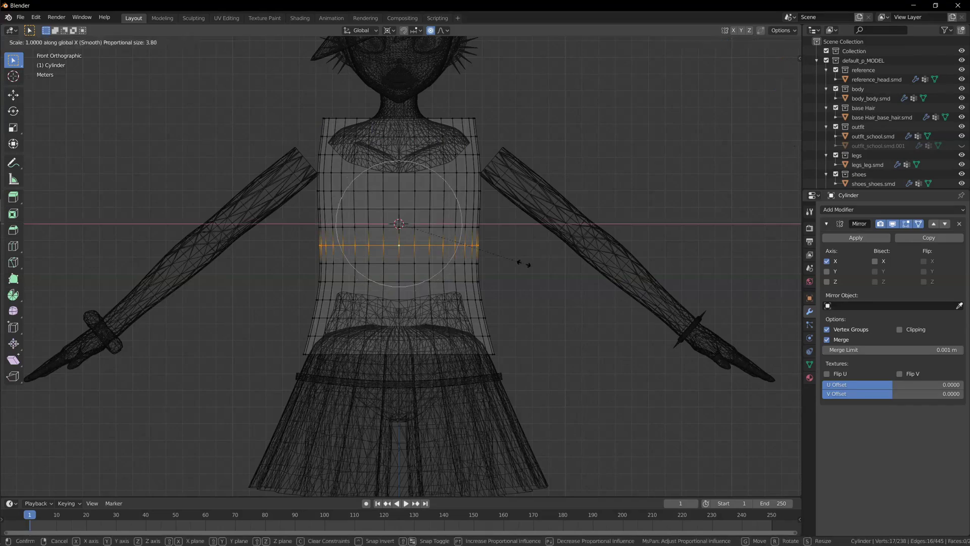
pyautogui.scroll(-2, 518, 260)
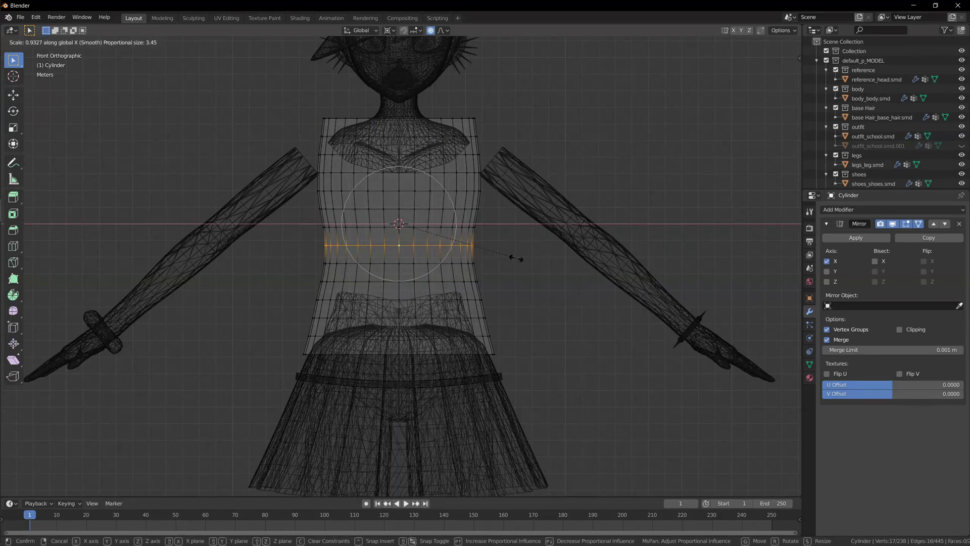
pyautogui.scroll(-1, 516, 258)
pyautogui.click(507, 264)
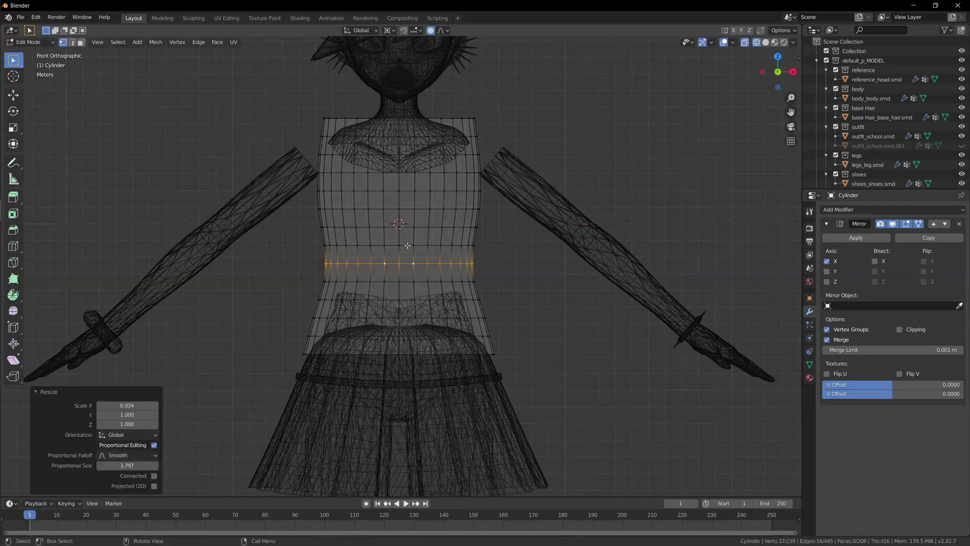
# Narrow the edge loop just above the waist along X with proportional editing
pyautogui.keyDown('alt'); pyautogui.click(407, 245); pyautogui.keyUp('alt')
pyautogui.press('s')
pyautogui.press('x')
pyautogui.scroll(3, 509, 256)
pyautogui.click(505, 255)
# Adjust the width of the lower chest edge loop along X with proportional editing, then deselect it
pyautogui.keyDown('shift'); pyautogui.moveTo(485, 229); pyautogui.dragTo(497, 273, button='middle'); pyautogui.keyUp('shift')
pyautogui.hotkey('alt', 'a')
pyautogui.scroll(3, 489, 273)
pyautogui.keyDown('alt'); pyautogui.click(502, 277); pyautogui.keyUp('alt')
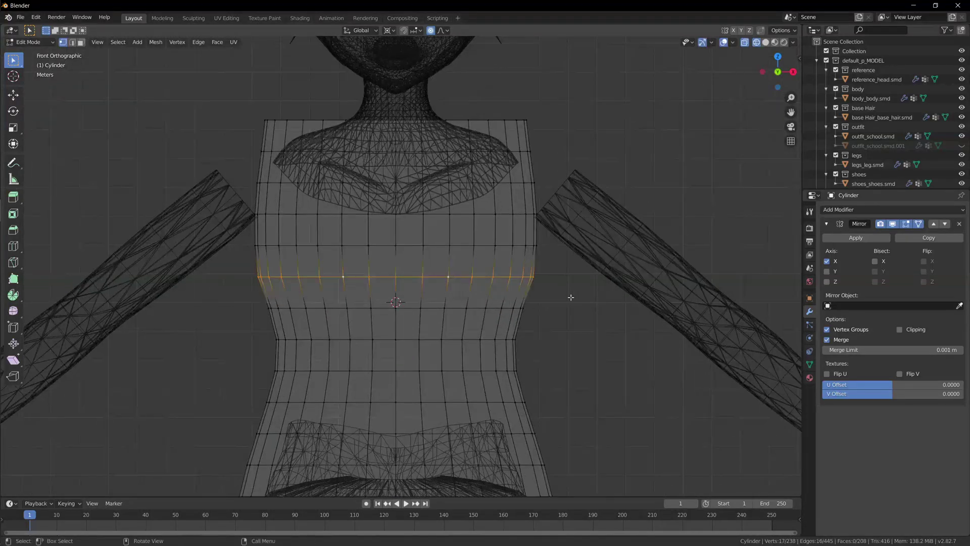
pyautogui.press('s')
pyautogui.press('x')
pyautogui.scroll(2, 564, 296)
pyautogui.click(564, 296)
pyautogui.hotkey('alt', 'a')
# Switch to the right side view and set the transform pivot point to Median Point
pyautogui.scroll(-2, 565, 296)
pyautogui.keyDown('shift'); pyautogui.moveTo(528, 237); pyautogui.dragTo(504, 282, button='middle'); pyautogui.keyUp('shift')
pyautogui.press('KP_3')
pyautogui.press('n')
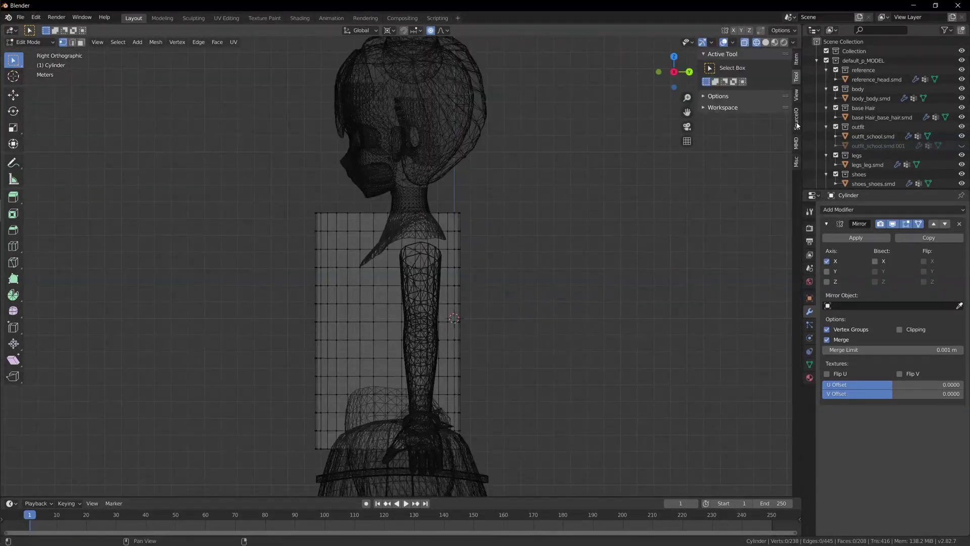
pyautogui.click(796, 94)
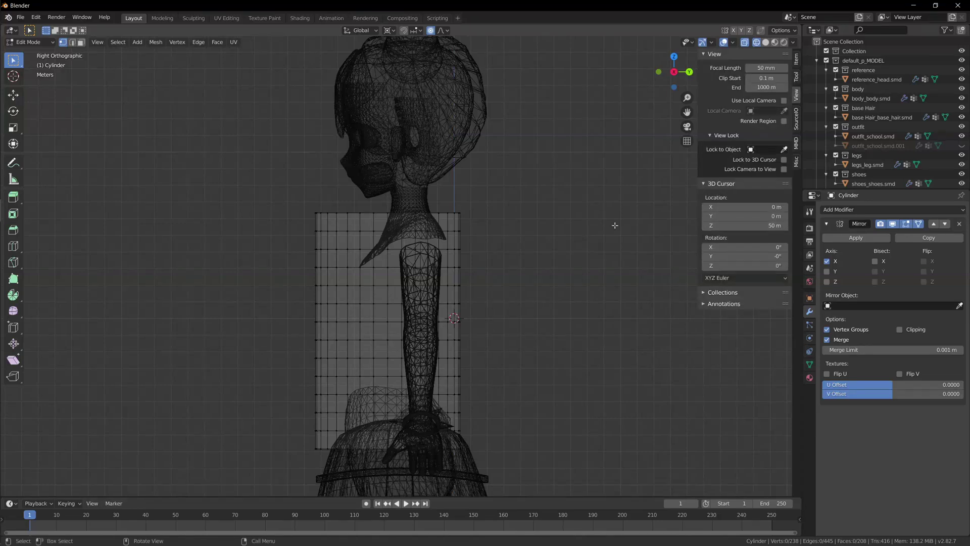
pyautogui.press('n')
pyautogui.press('n')
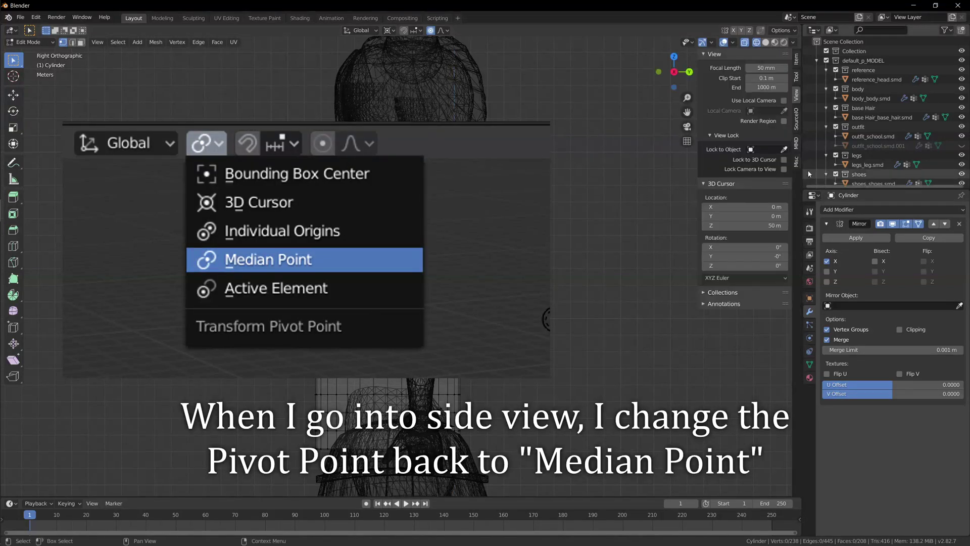
pyautogui.press('n')
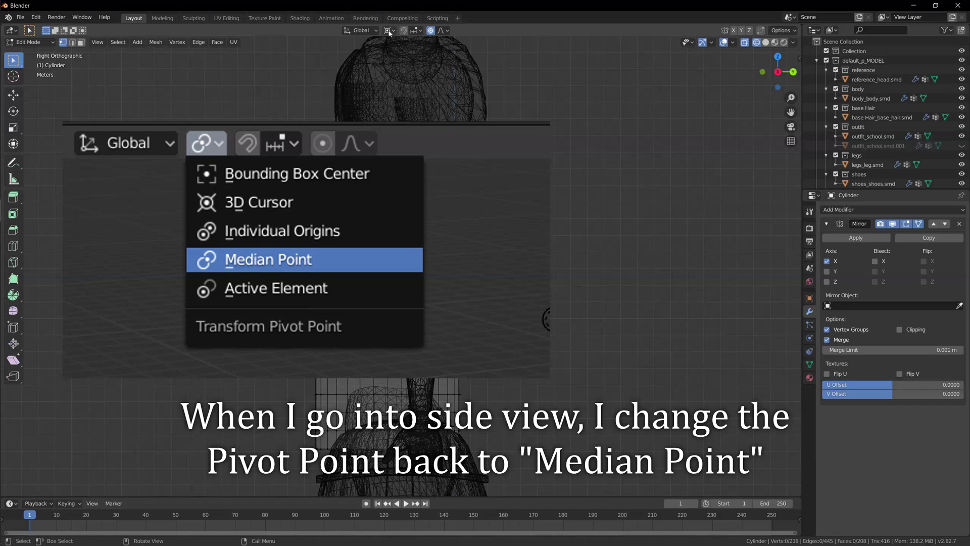
pyautogui.click(388, 31)
pyautogui.click(404, 71)
# Select the whole shirt mesh and move it about 0.729 m along Y to align it with the body
pyautogui.press('a')
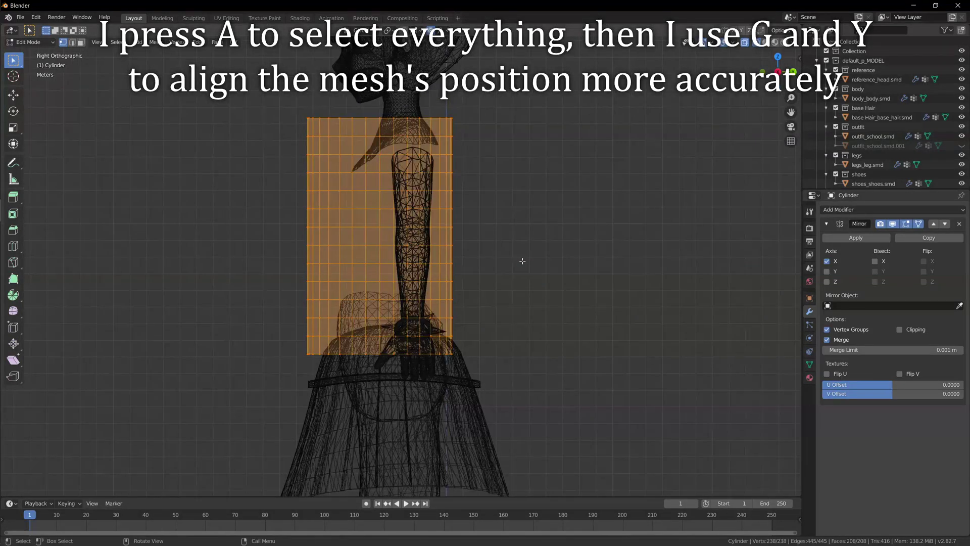
pyautogui.press('g')
pyautogui.press('y')
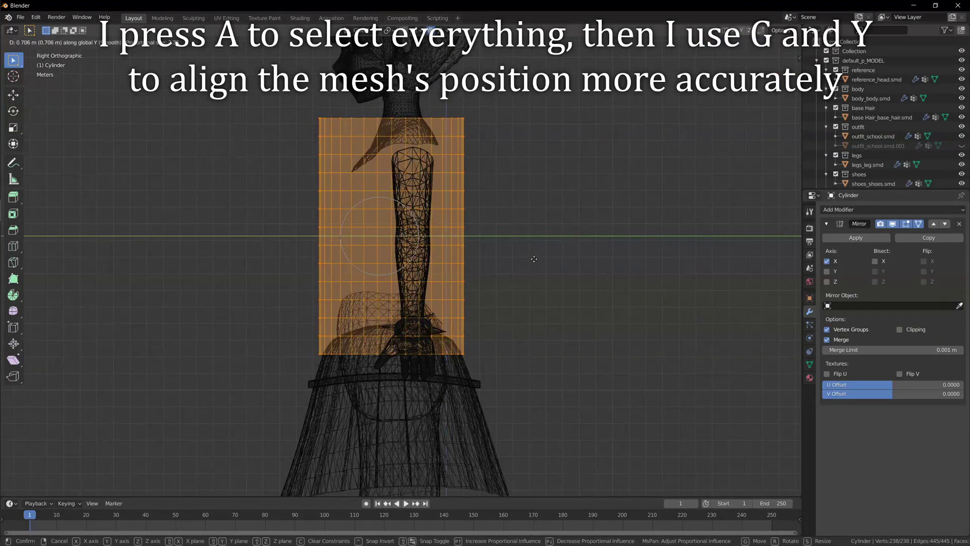
pyautogui.click(534, 259)
pyautogui.moveTo(535, 259); pyautogui.dragTo(571, 292, button='middle')
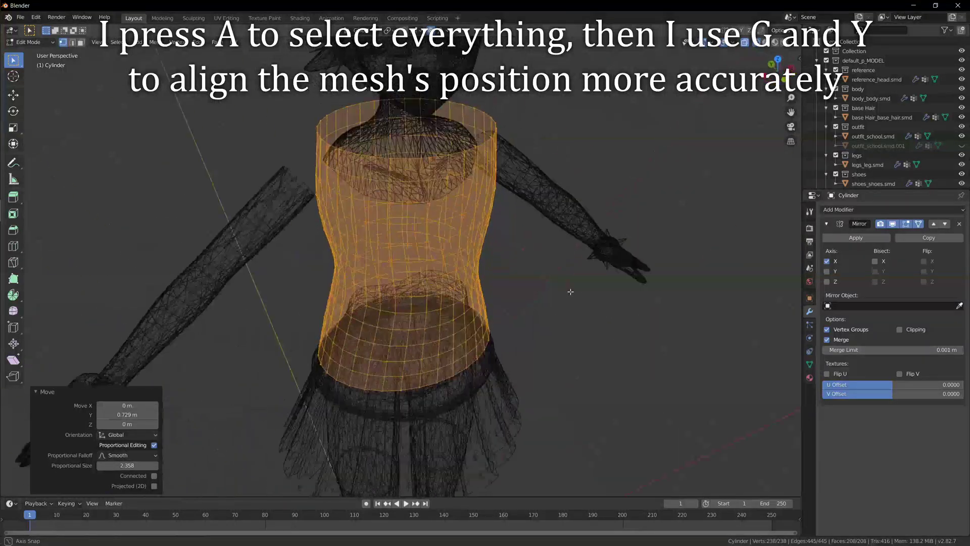
pyautogui.press('KP_3')
pyautogui.keyDown('alt'); pyautogui.click(455, 281); pyautogui.keyUp('alt')
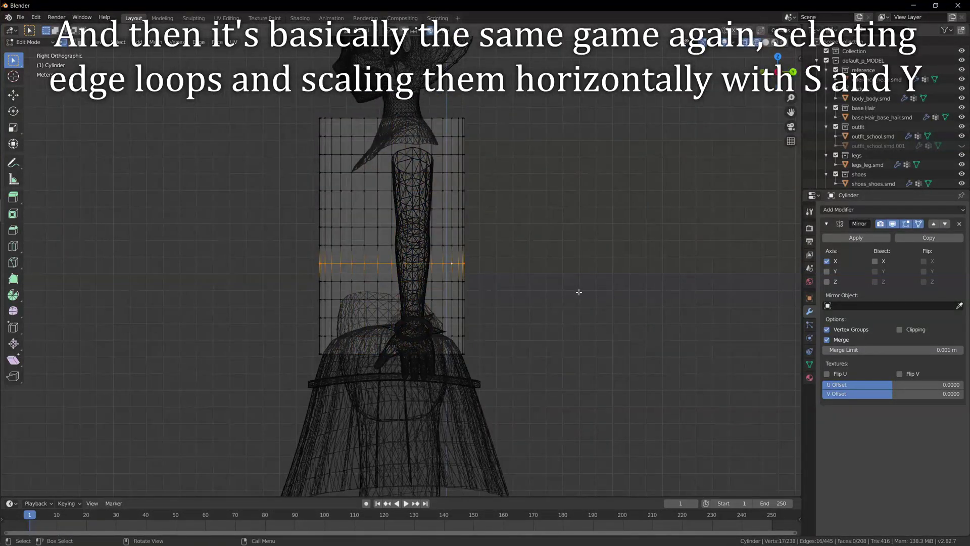
pyautogui.press('s')
pyautogui.press('y')
pyautogui.press('Escape')
# Set the proportional editing falloff to Sharp and widen the bottom edge loop along Y
pyautogui.click(443, 31)
pyautogui.click(457, 113)
pyautogui.press('s')
pyautogui.press('y')
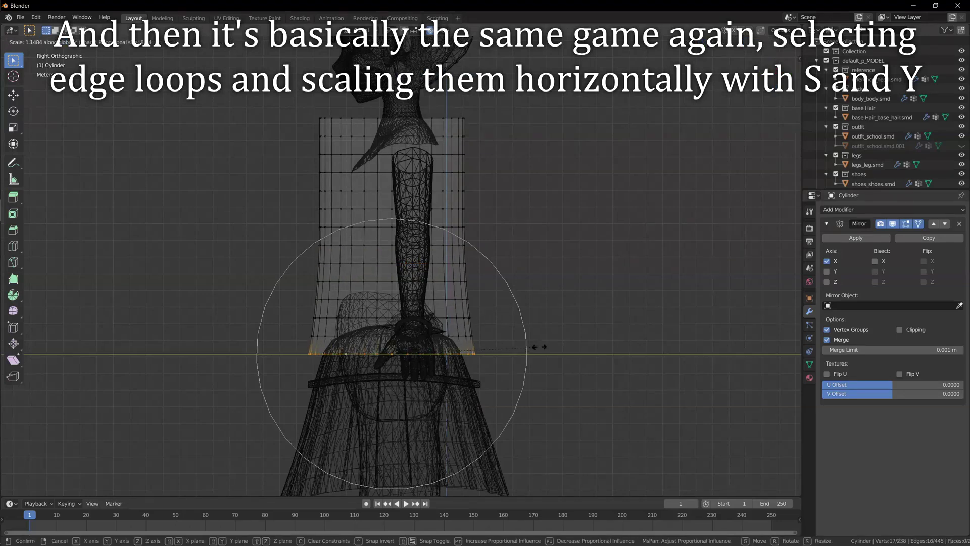
pyautogui.click(554, 335)
# Scale the whole shirt mesh along Y by about 0.795
pyautogui.press('a')
pyautogui.press('s')
pyautogui.press('y')
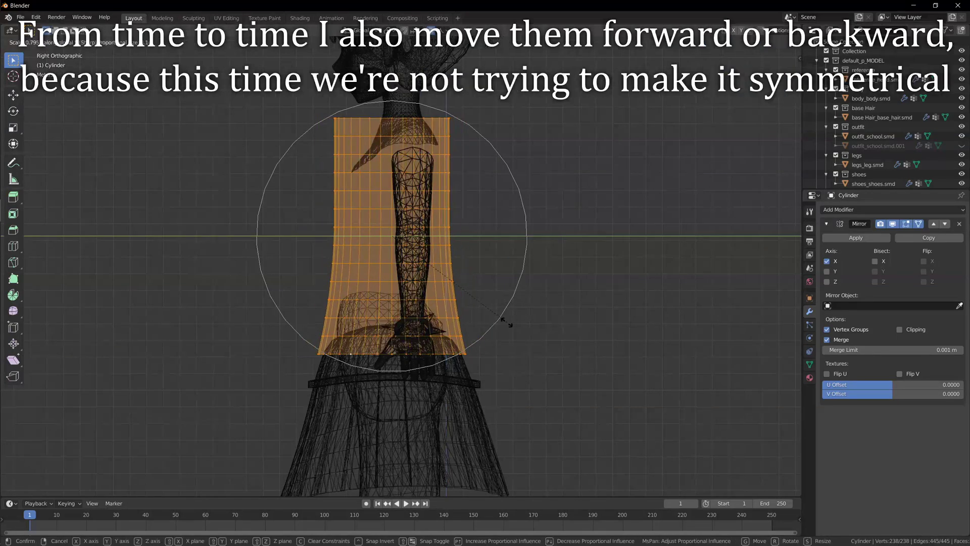
pyautogui.click(506, 323)
# Scale the bottom edge loop along Y by about 1.13 with a larger proportional influence to match the hips
pyautogui.keyDown('alt'); pyautogui.click(435, 354); pyautogui.keyUp('alt')
pyautogui.press('s')
pyautogui.press('y')
pyautogui.scroll(-2, 567, 371)
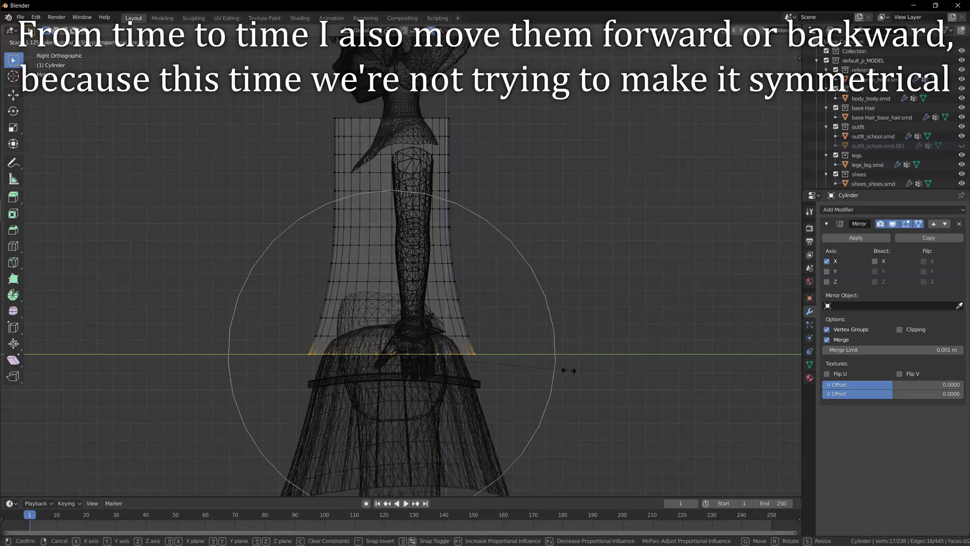
pyautogui.click(571, 369)
# Scale the whole shirt mesh along Y by about 0.877
pyautogui.press('a')
pyautogui.press('s')
pyautogui.press('y')
pyautogui.click(566, 262)
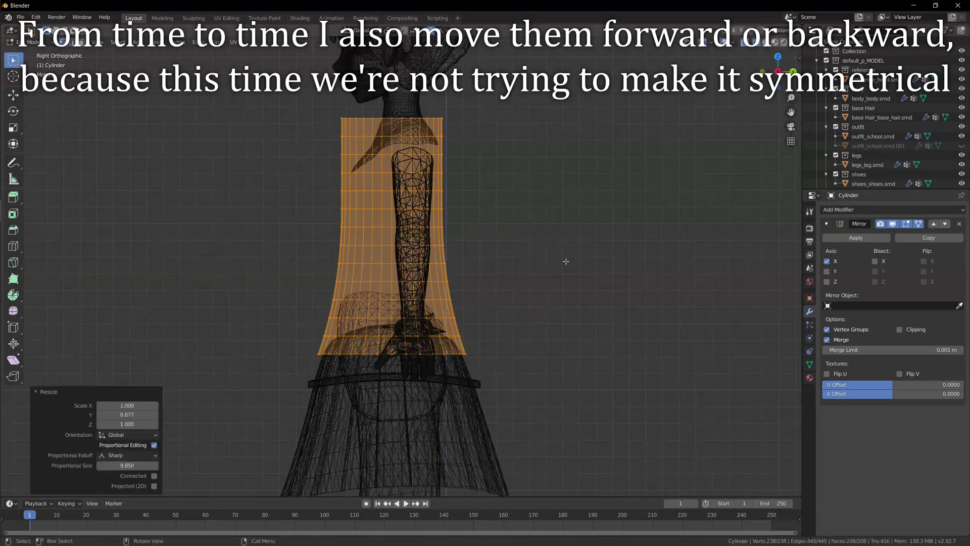
# Set the proportional editing falloff to Smooth and narrow the edge loop above the waist along Y
pyautogui.keyDown('shift'); pyautogui.moveTo(527, 251); pyautogui.dragTo(534, 306, button='middle'); pyautogui.keyUp('shift')
pyautogui.click(535, 306)
pyautogui.click(443, 30)
pyautogui.scroll(2, 394, 353)
pyautogui.keyDown('shift'); pyautogui.moveTo(374, 326); pyautogui.dragTo(384, 331, button='middle'); pyautogui.keyUp('shift')
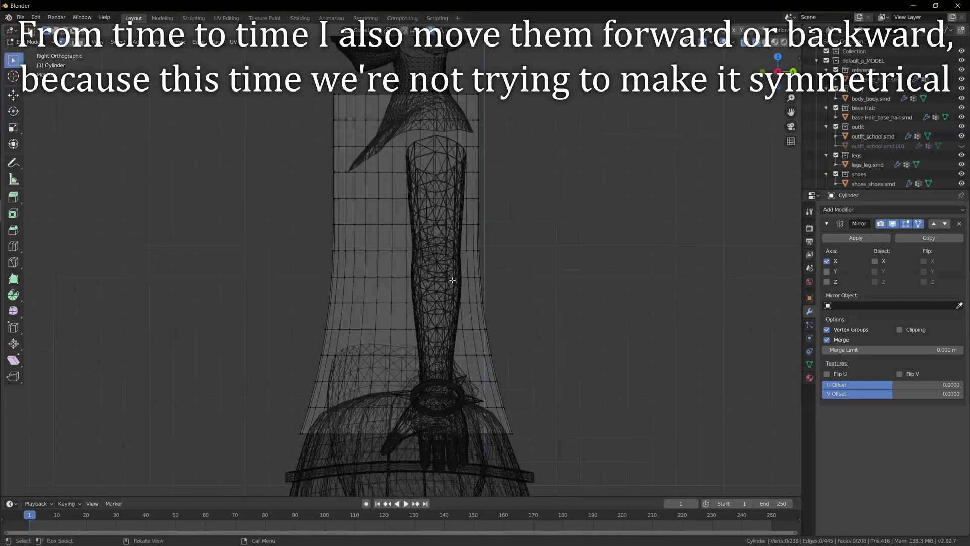
pyautogui.scroll(-1, 546, 286)
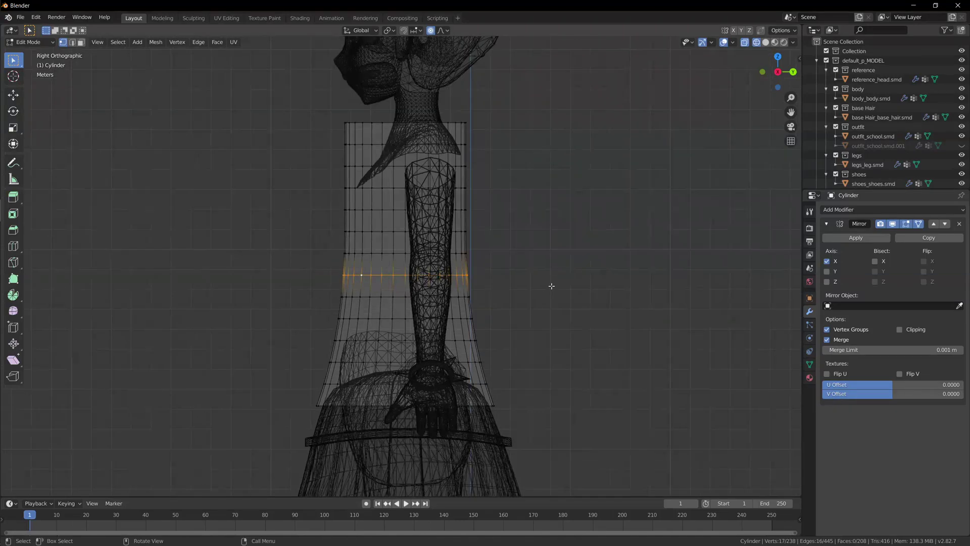
pyautogui.press('s')
pyautogui.press('y')
pyautogui.scroll(10, 566, 290)
pyautogui.click(557, 290)
# Narrow the waist edge loop along Y and shift it along Y with proportional editing
pyautogui.keyDown('alt'); pyautogui.click(385, 305); pyautogui.keyUp('alt')
pyautogui.keyDown('alt'); pyautogui.click(388, 298); pyautogui.keyUp('alt')
pyautogui.press('s')
pyautogui.press('y')
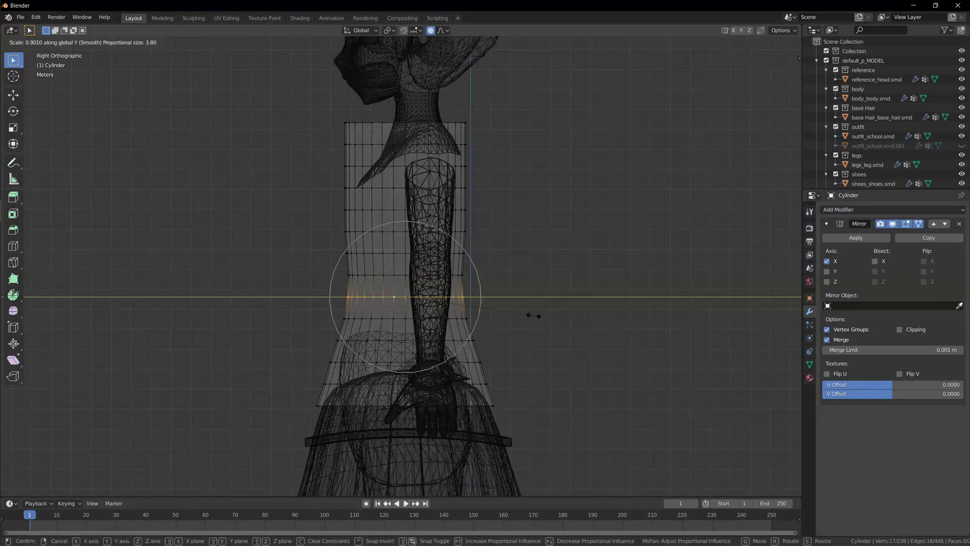
pyautogui.click(528, 314)
pyautogui.press('g')
pyautogui.press('y')
pyautogui.scroll(4, 531, 342)
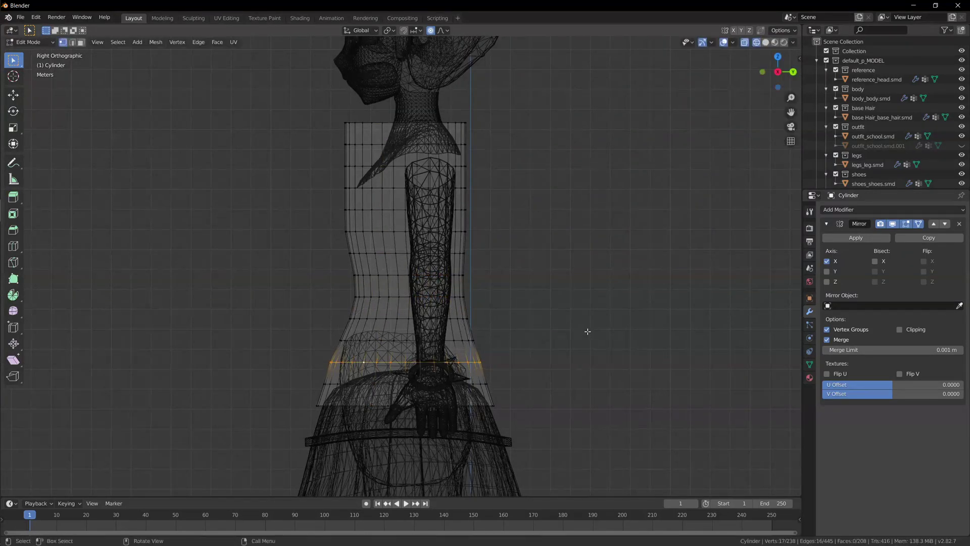
# Move the upper hip edge loop backward along Y with a proportional size of about 2.59
pyautogui.click(504, 342)
pyautogui.press('g')
pyautogui.press('y')
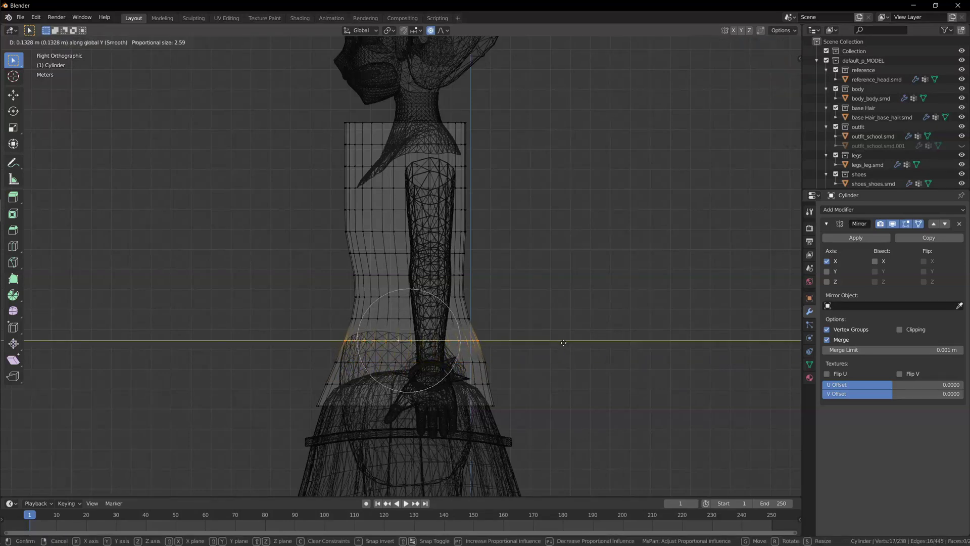
pyautogui.click(527, 327)
# Move the waist edge loop 0.19 m along Y and scale it along Y by about 1.06
pyautogui.press('g')
pyautogui.press('y')
pyautogui.click(535, 315)
pyautogui.press('s')
pyautogui.press('y')
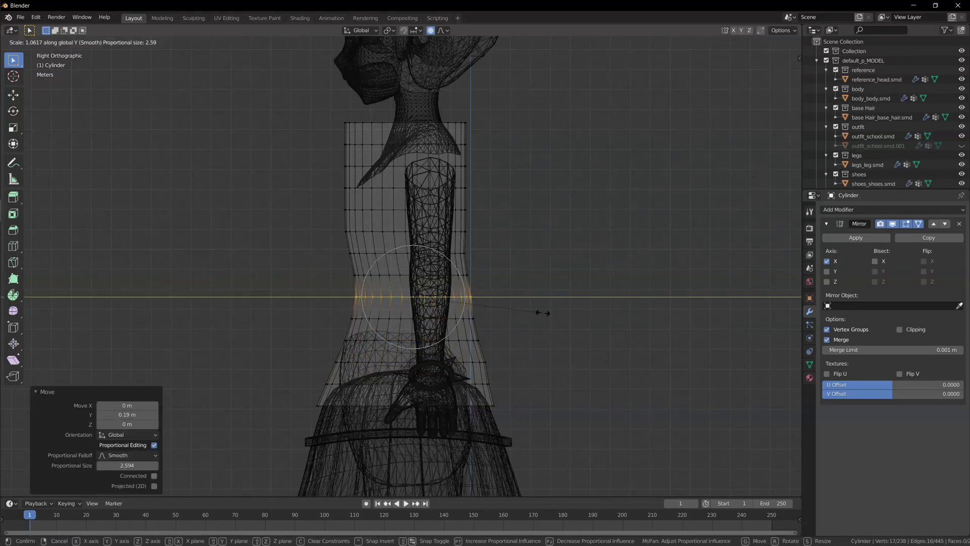
pyautogui.click(544, 313)
# Move the two edge loops below the waist about 0.019 m along Y with a proportional size of 0.42
pyautogui.keyDown('alt'); pyautogui.click(408, 319); pyautogui.keyUp('alt')
pyautogui.press('g')
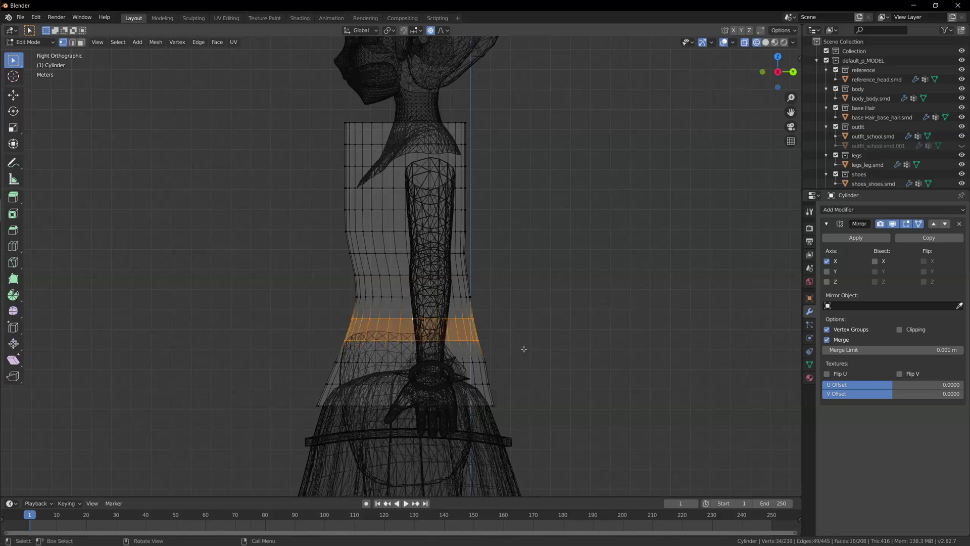
pyautogui.press('y')
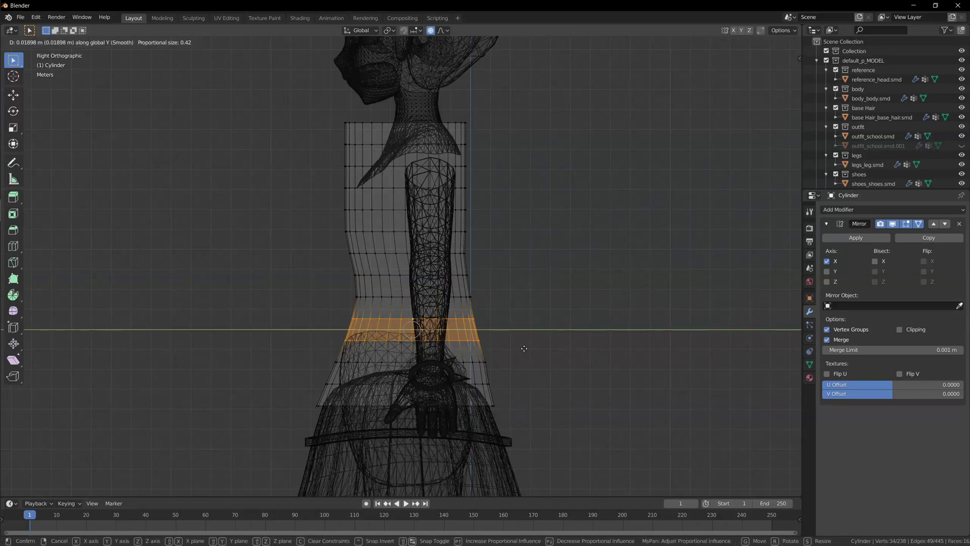
pyautogui.click(524, 348)
# Scale the mid-hip edge loop along Y by about 0.989 and move it about 0.057 m along Y
pyautogui.moveTo(326, 350); pyautogui.dragTo(520, 371)
pyautogui.press('s')
pyautogui.press('y')
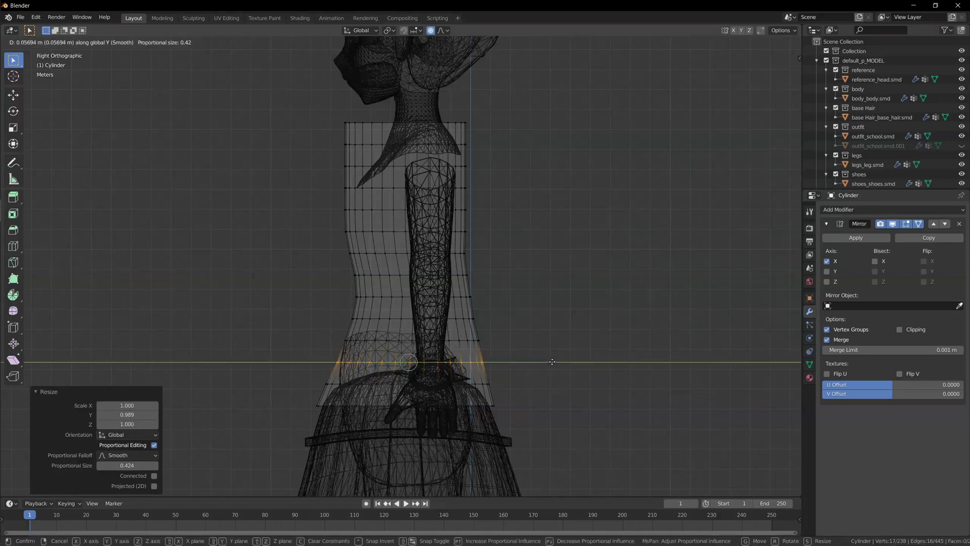
pyautogui.click(552, 361)
pyautogui.click(549, 361)
# Scale the upper hip edge loop along Y by about 1.093 and move it along Y with a proportional size of 3.45
pyautogui.scroll(2, 504, 354)
pyautogui.moveTo(504, 353); pyautogui.dragTo(448, 304, button='middle')
pyautogui.press('KP_3')
pyautogui.scroll(-3, 445, 293)
pyautogui.scroll(1, 445, 278)
pyautogui.keyDown('alt'); pyautogui.click(457, 273); pyautogui.keyUp('alt')
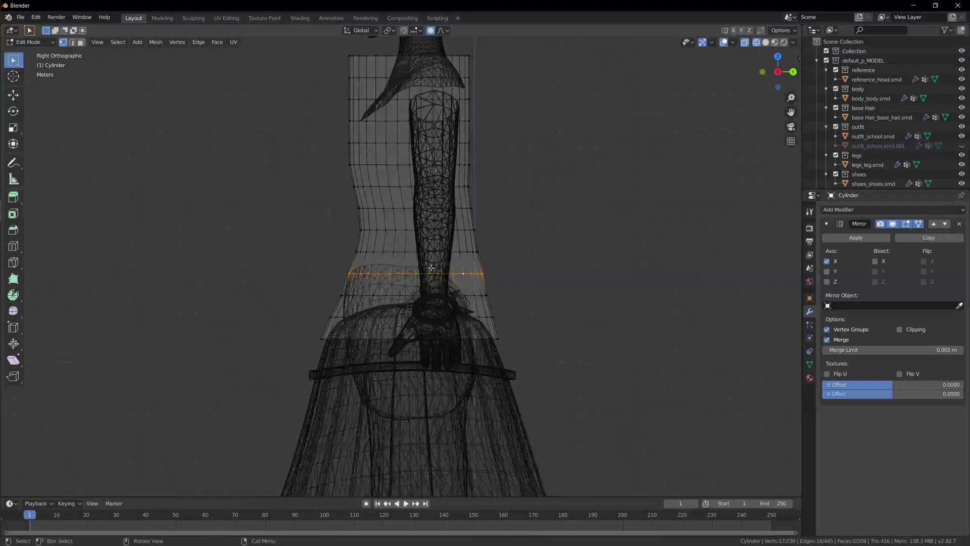
pyautogui.press('s')
pyautogui.press('y')
pyautogui.click(535, 260)
pyautogui.press('g')
pyautogui.press('y')
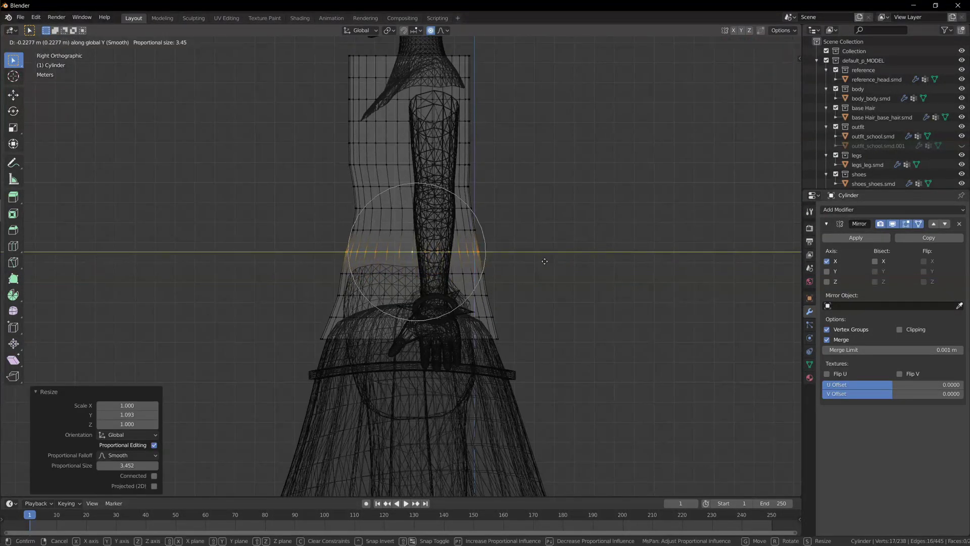
pyautogui.click(515, 246)
# Scale the waist edge loop along Y with proportional editing, then clear the selection
pyautogui.keyDown('shift'); pyautogui.moveTo(515, 246); pyautogui.dragTo(516, 274, button='middle'); pyautogui.keyUp('shift')
pyautogui.press('s')
pyautogui.press('y')
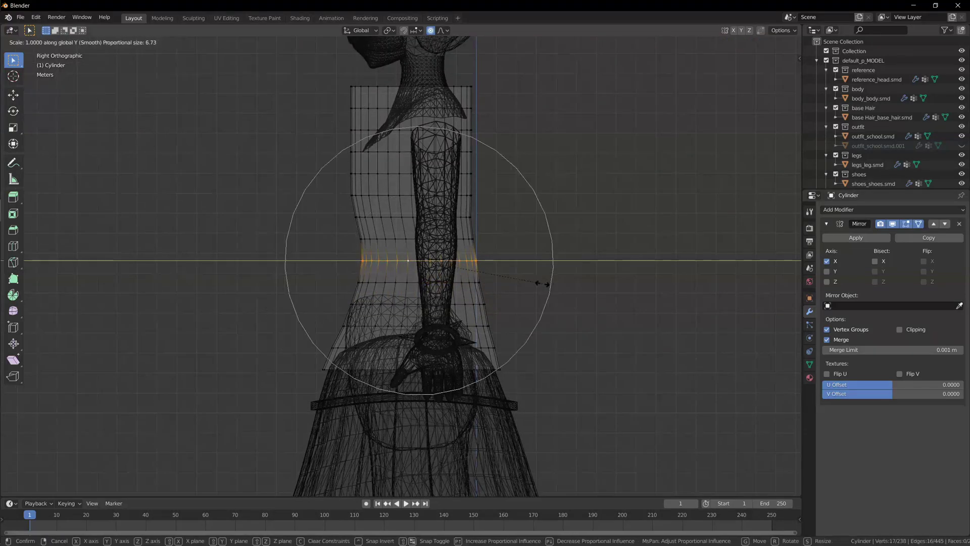
pyautogui.click(554, 281)
pyautogui.hotkey('alt', 'a')
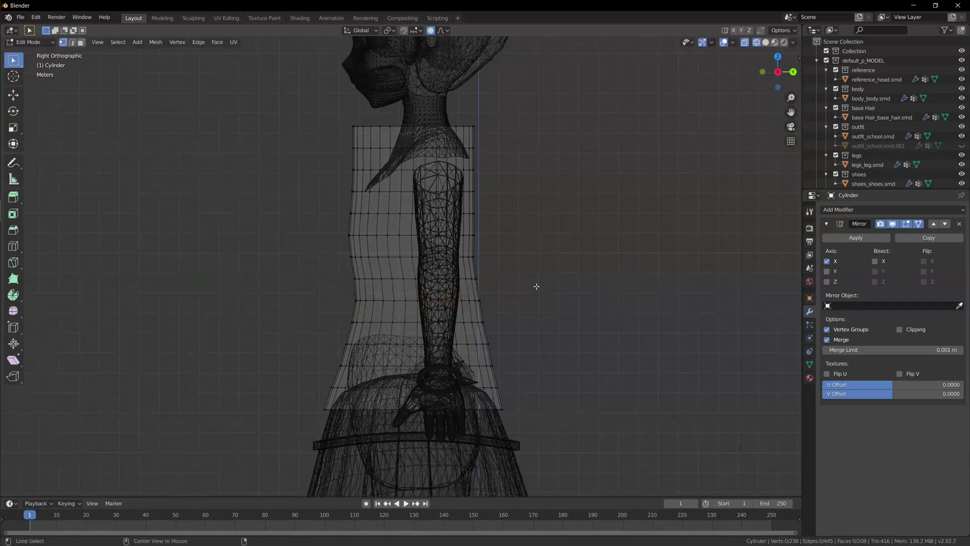
# Move the edge loop above the waist along Y and scale it along Y by about 0.87 with a proportional size of 3.14
pyautogui.scroll(3, 532, 303)
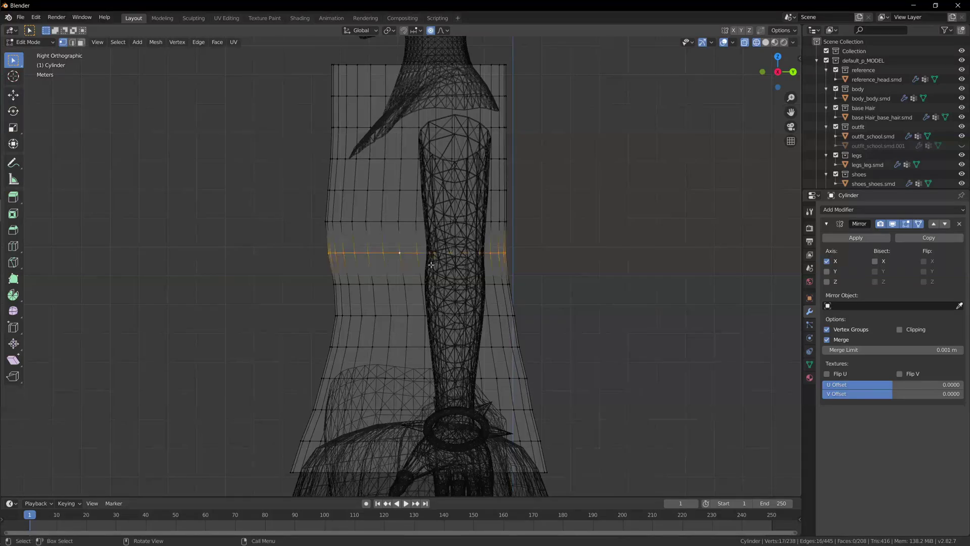
pyautogui.scroll(-2, 556, 255)
pyautogui.press('g')
pyautogui.press('y')
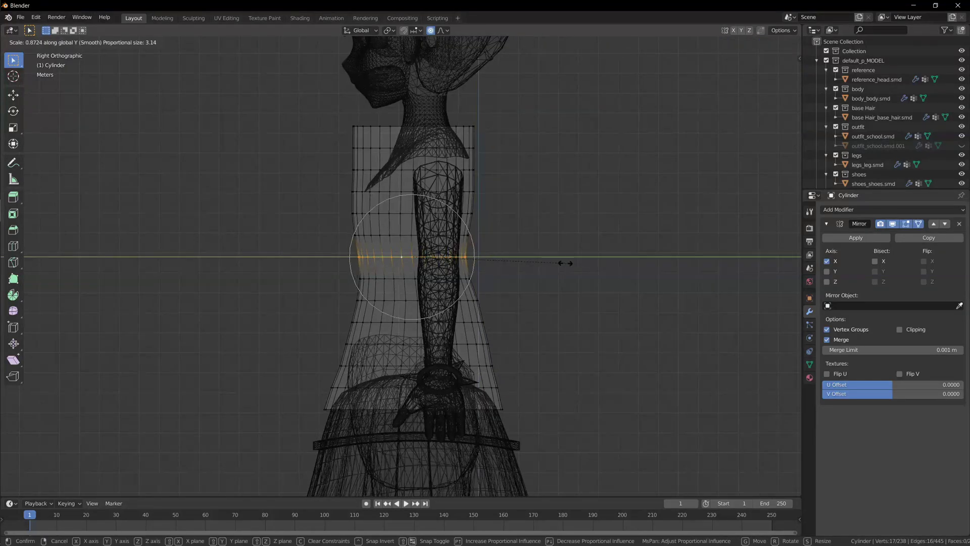
pyautogui.click(572, 262)
# Move the two upper chest edge loops 0.285 m along Y with a proportional size of about 3.14
pyautogui.moveTo(544, 246); pyautogui.dragTo(530, 227, button='middle')
pyautogui.press('KP_3')
pyautogui.moveTo(323, 180); pyautogui.dragTo(508, 225)
pyautogui.press('g')
pyautogui.press('y')
pyautogui.click(513, 223)
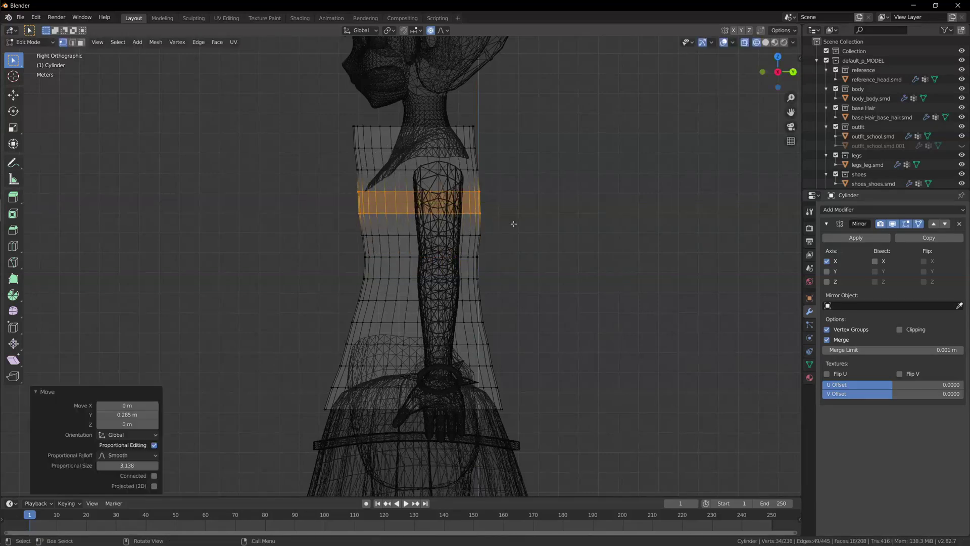
# Scale the neckline edge loop along Y by about 0.494 with a proportional size of 2.85 and move it backward along Y
pyautogui.moveTo(320, 107); pyautogui.dragTo(525, 159)
pyautogui.press('s')
pyautogui.press('y')
pyautogui.scroll(2, 558, 162)
pyautogui.scroll(3, 555, 161)
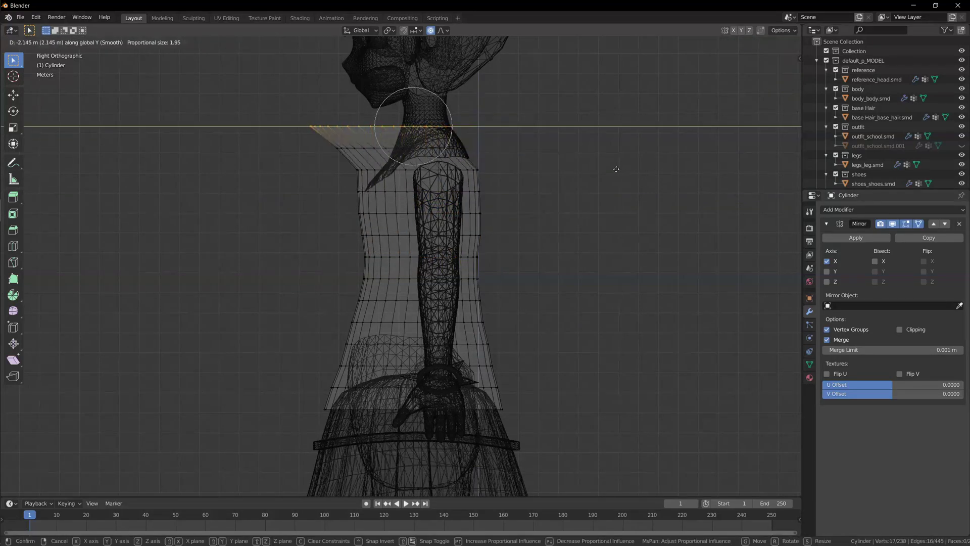
pyautogui.click(539, 154)
pyautogui.press('g')
pyautogui.press('y')
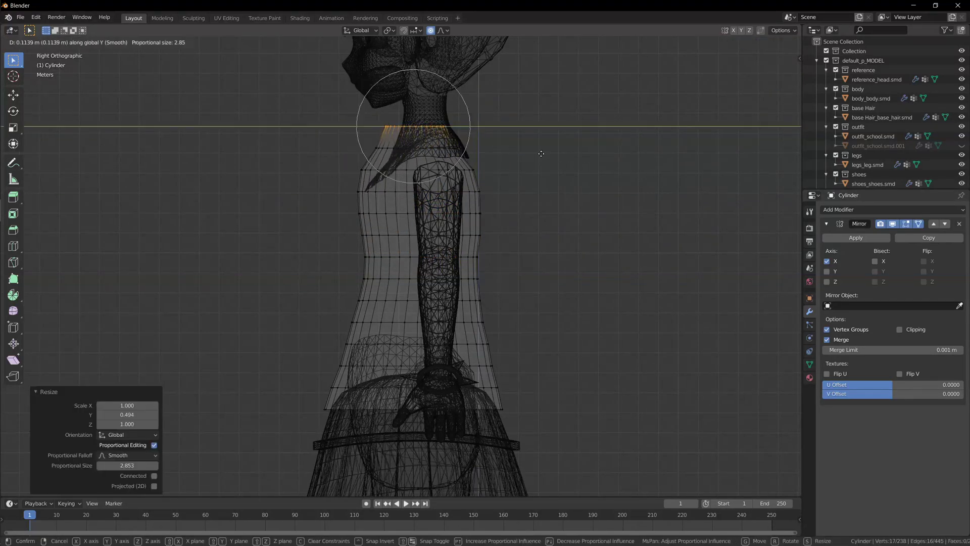
pyautogui.click(494, 150)
# Scale the loop below the neckline along Y by about 1.024 and move the neckline loop about -0.19 m along Y with proportional size 0.91
pyautogui.press('s')
pyautogui.press('y')
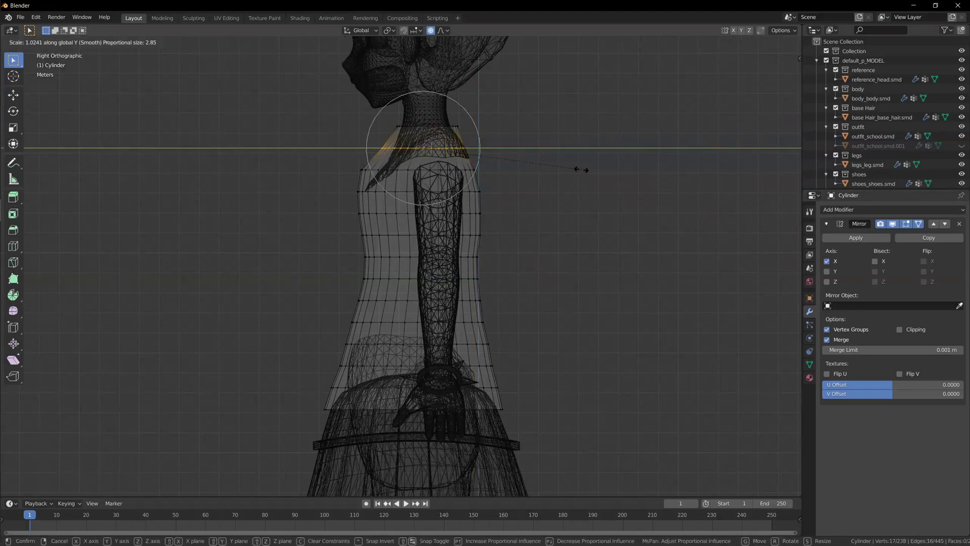
pyautogui.click(582, 169)
pyautogui.press('g')
pyautogui.press('y')
pyautogui.scroll(8, 511, 133)
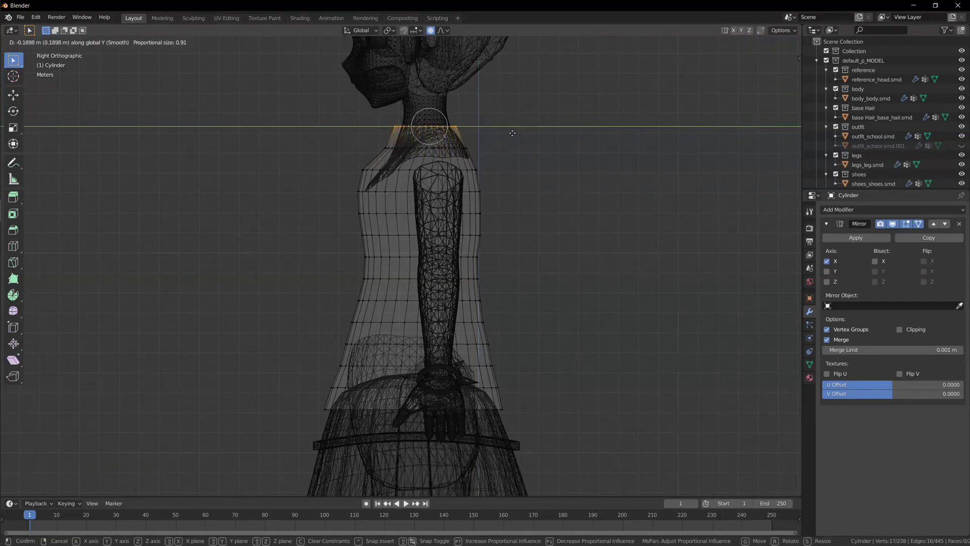
pyautogui.click(512, 134)
# Move the two topmost edge loops about 0.076 m along Y with a proportional size of 3.14
pyautogui.moveTo(368, 110); pyautogui.dragTo(501, 155)
pyautogui.press('g')
pyautogui.scroll(-2, 503, 156)
pyautogui.press('y')
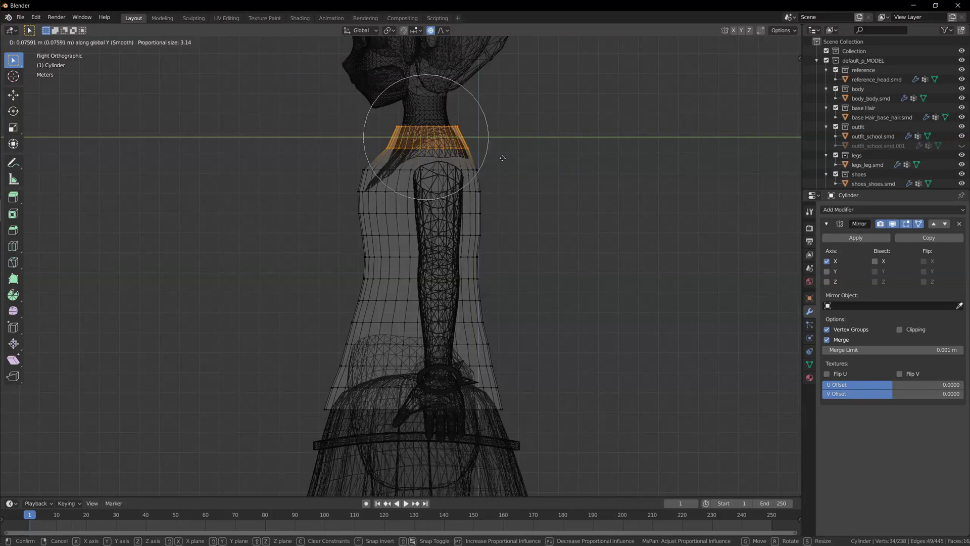
pyautogui.click(503, 158)
# Scale the shoulder-level edge loop along Y by about 0.906 with a proportional size of 1.46 and move it slightly along Y
pyautogui.moveTo(346, 163); pyautogui.dragTo(498, 186)
pyautogui.press('s')
pyautogui.press('y')
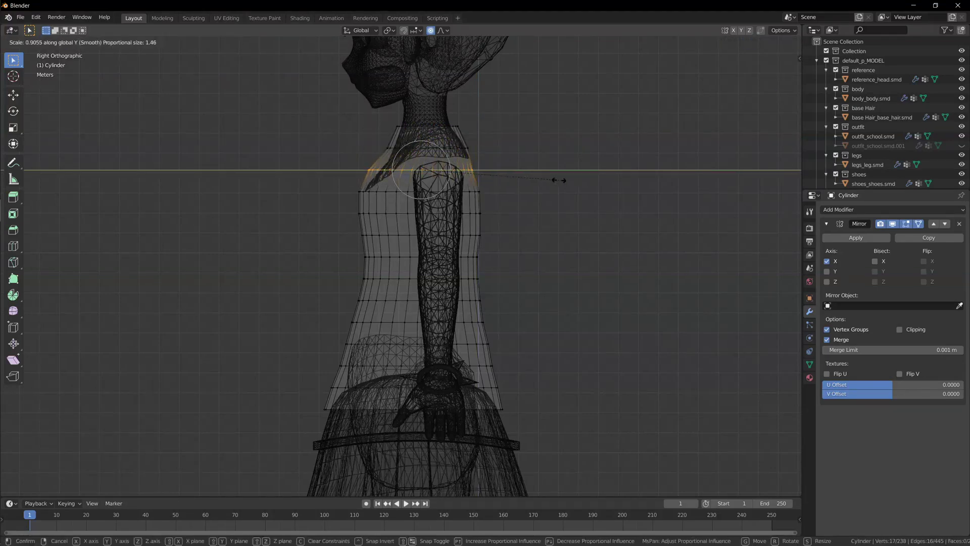
pyautogui.click(559, 181)
pyautogui.press('g')
pyautogui.press('y')
pyautogui.click(556, 180)
pyautogui.click(556, 180)
# Show the model in solid shading and apply Shade Smooth to all faces of the shirt
pyautogui.scroll(-2, 557, 179)
pyautogui.click(765, 42)
pyautogui.moveTo(446, 191)
pyautogui.mouseDown(button='middle')
pyautogui.moveTo(563, 219)
pyautogui.moveTo(530, 219)
pyautogui.moveTo(477, 194)
pyautogui.moveTo(515, 202)
pyautogui.mouseUp(button='middle')
pyautogui.press('Tab')
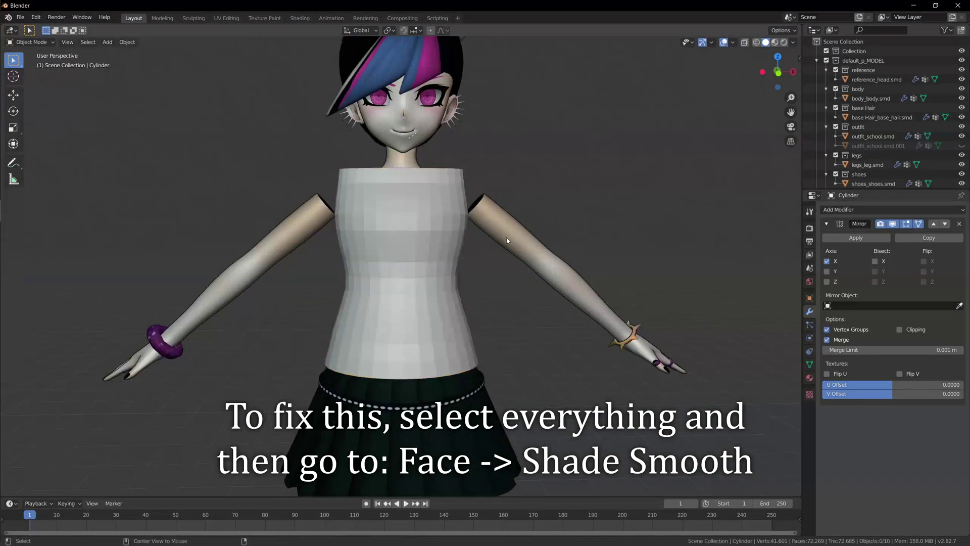
pyautogui.moveTo(507, 241); pyautogui.dragTo(453, 253, button='middle')
pyautogui.press('Tab')
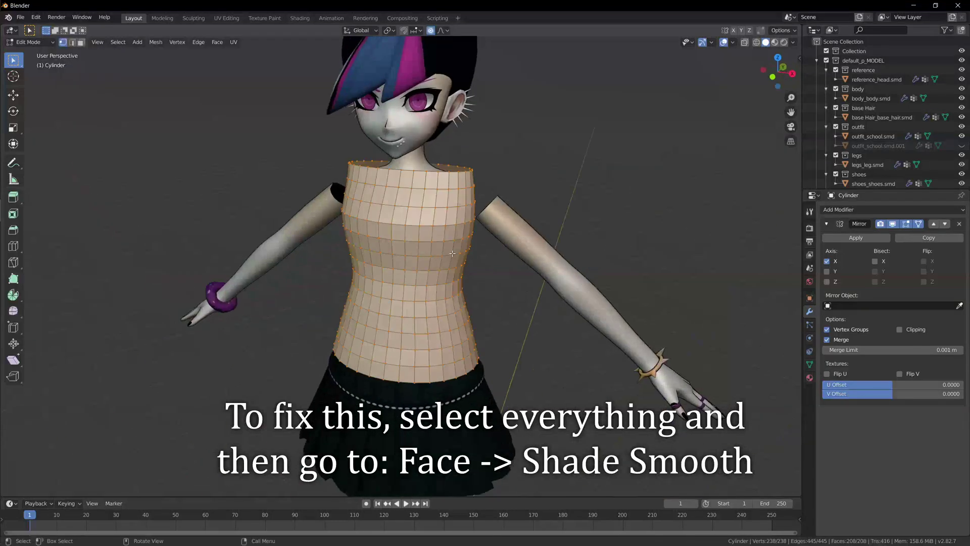
pyautogui.click(217, 42)
pyautogui.click(287, 216)
pyautogui.hotkey('alt', 'a')
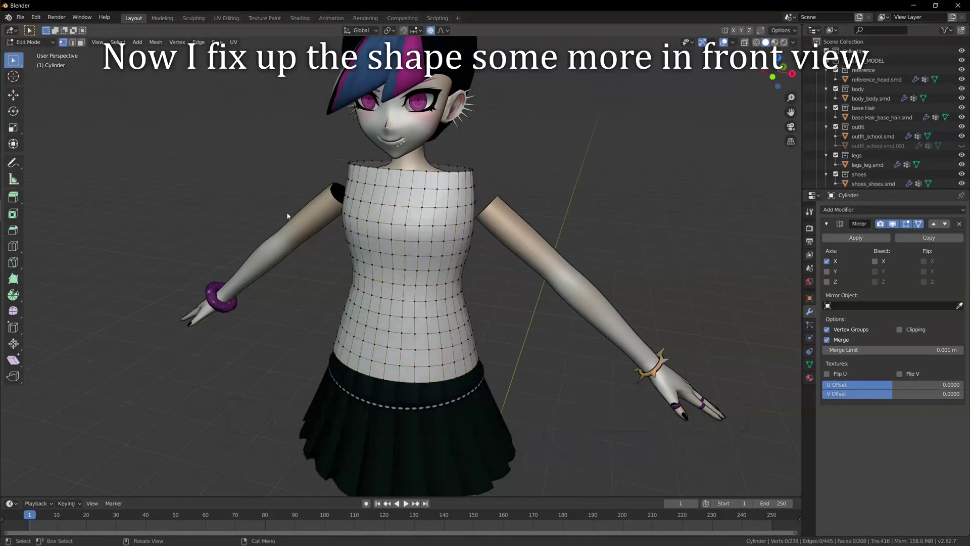
# Return to a wireframe front view, select the chest edge loop at armpit height and set the transform pivot point to 3D Cursor
pyautogui.press('Tab')
pyautogui.moveTo(469, 225); pyautogui.dragTo(404, 237, button='middle')
pyautogui.press('Tab')
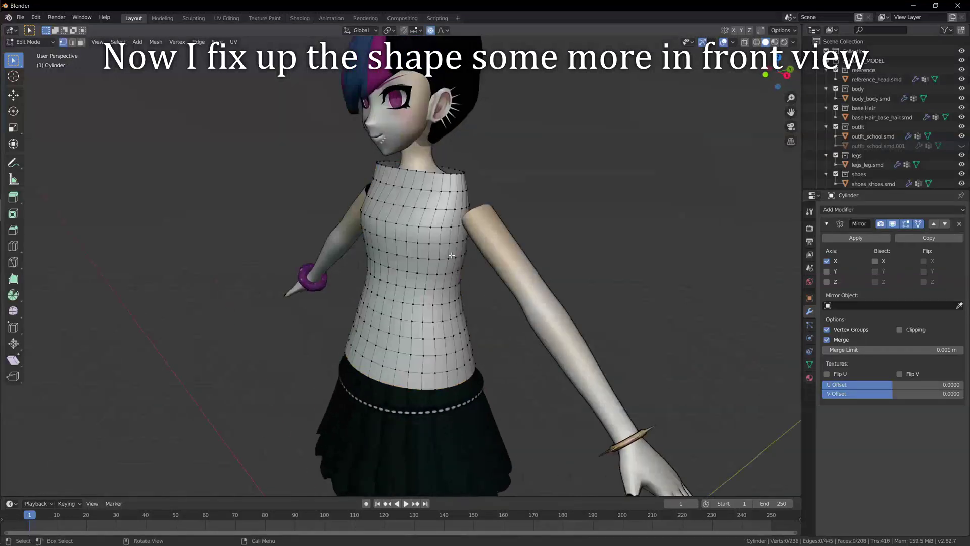
pyautogui.press('KP_3')
pyautogui.hotkey('shift', 'z')
pyautogui.scroll(2, 545, 252)
pyautogui.keyDown('shift'); pyautogui.moveTo(545, 232); pyautogui.dragTo(545, 284, button='middle'); pyautogui.keyUp('shift')
pyautogui.scroll(-1, 531, 282)
pyautogui.press('KP_1')
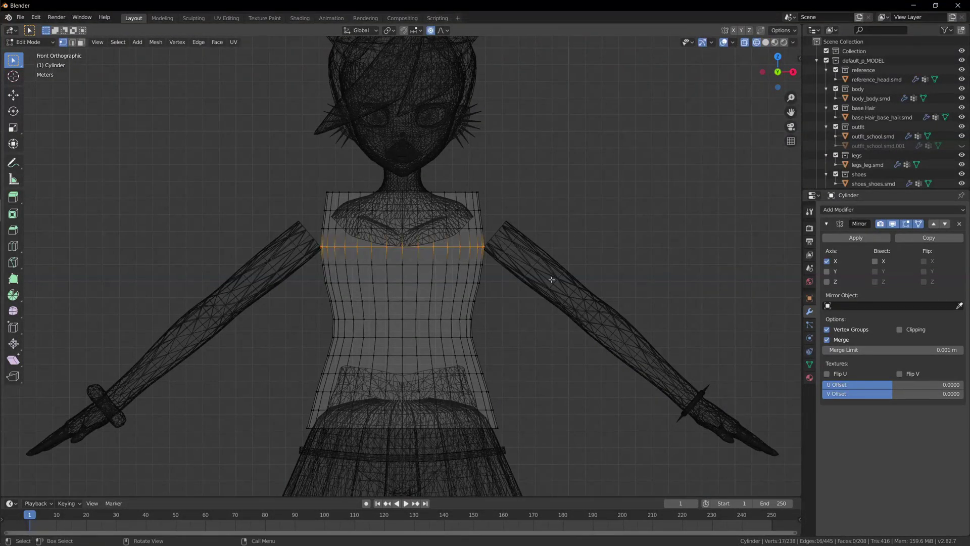
pyautogui.click(389, 30)
pyautogui.click(454, 74)
pyautogui.press('s')
pyautogui.press('x')
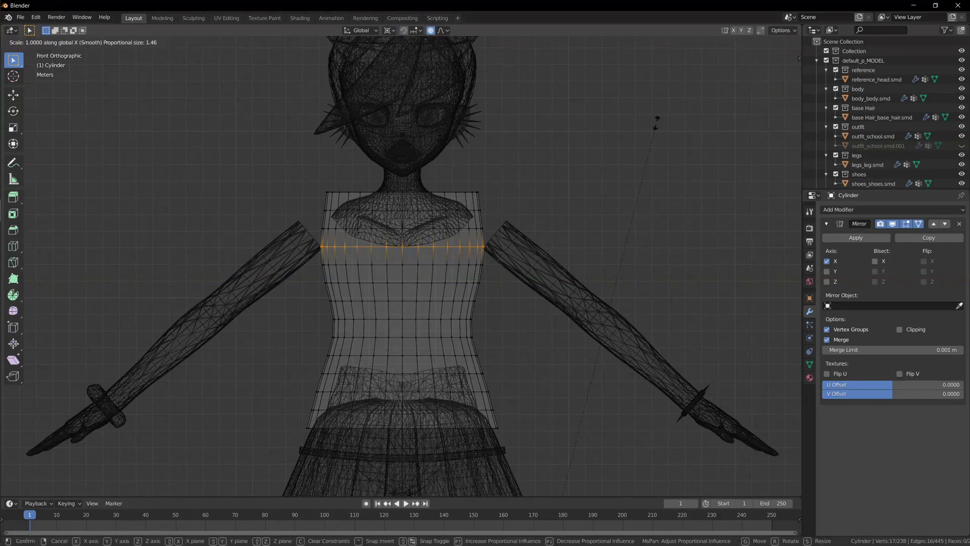
pyautogui.rightClick(596, 219)
# Raise the 3D cursor along Z to mid-torso height and adjust the chest edge loop's X scale about it
pyautogui.press('n')
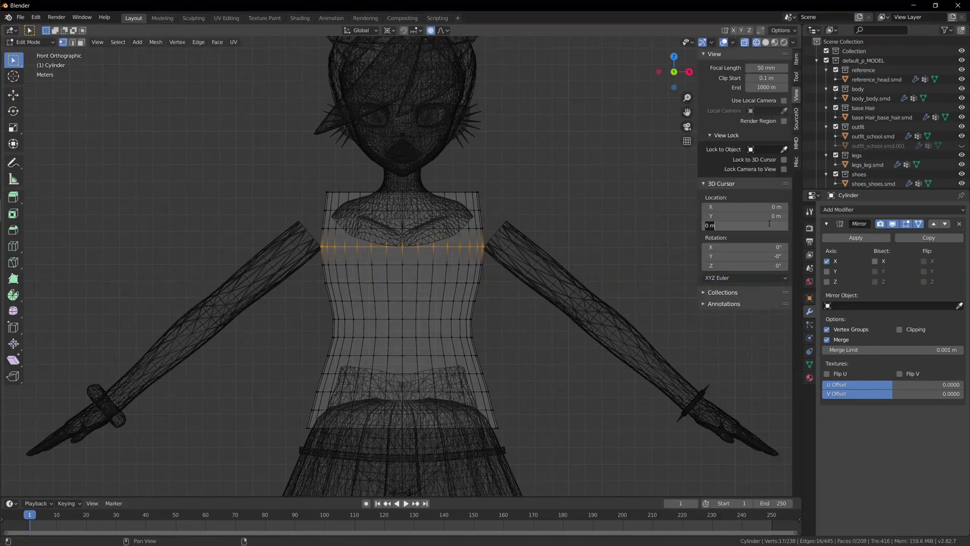
pyautogui.press('n')
pyautogui.press('s')
pyautogui.press('x')
pyautogui.scroll(-4, 640, 243)
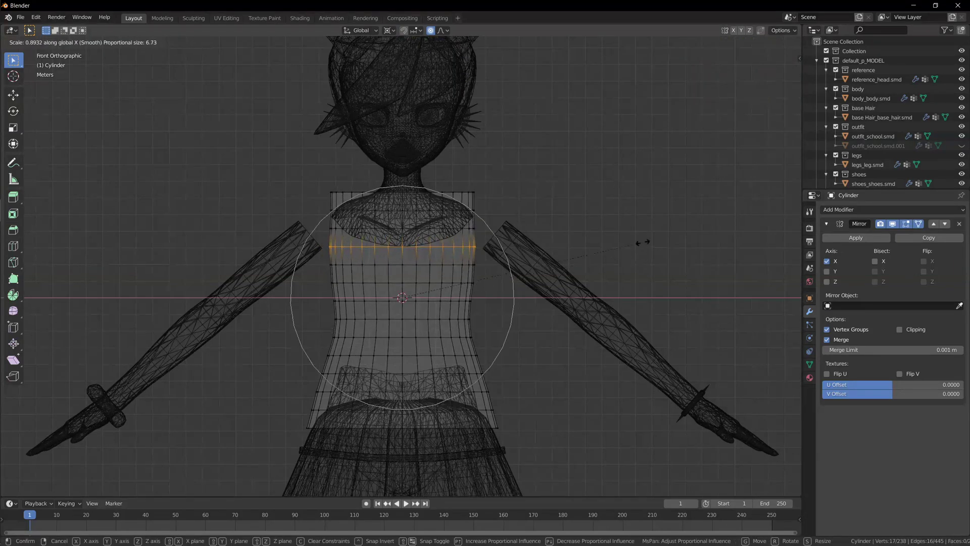
pyautogui.scroll(4, 637, 244)
pyautogui.scroll(-1, 638, 241)
pyautogui.click(647, 197)
pyautogui.scroll(2, 639, 226)
# Scale the chest edge loop along X by 0.966 with a proportional size of about 3.14
pyautogui.press('s')
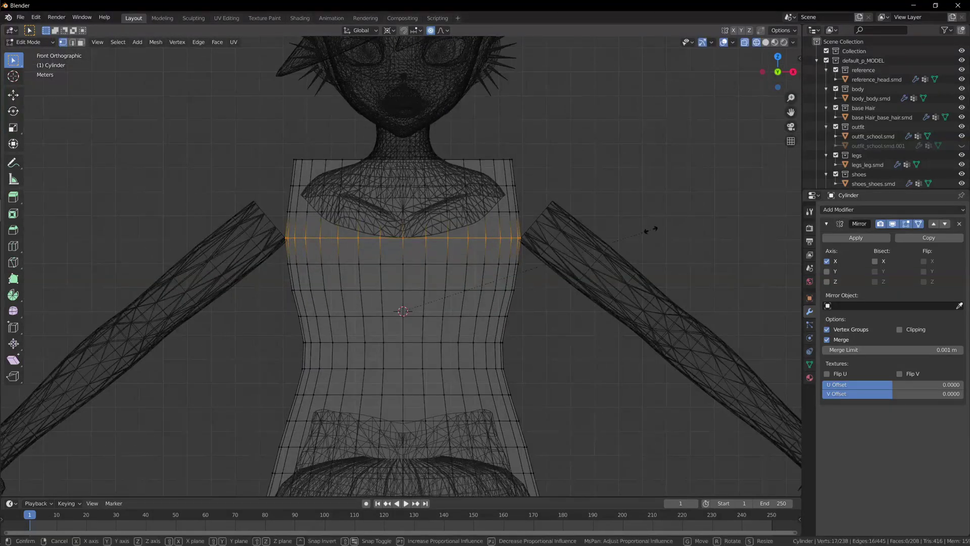
pyautogui.press('x')
pyautogui.scroll(6, 643, 232)
pyautogui.scroll(-1, 642, 232)
pyautogui.click(642, 230)
# Narrow the chest edge loop again along X by about 0.93 with a larger proportional size, then clear the selection
pyautogui.press('s')
pyautogui.press('x')
pyautogui.scroll(-9, 641, 225)
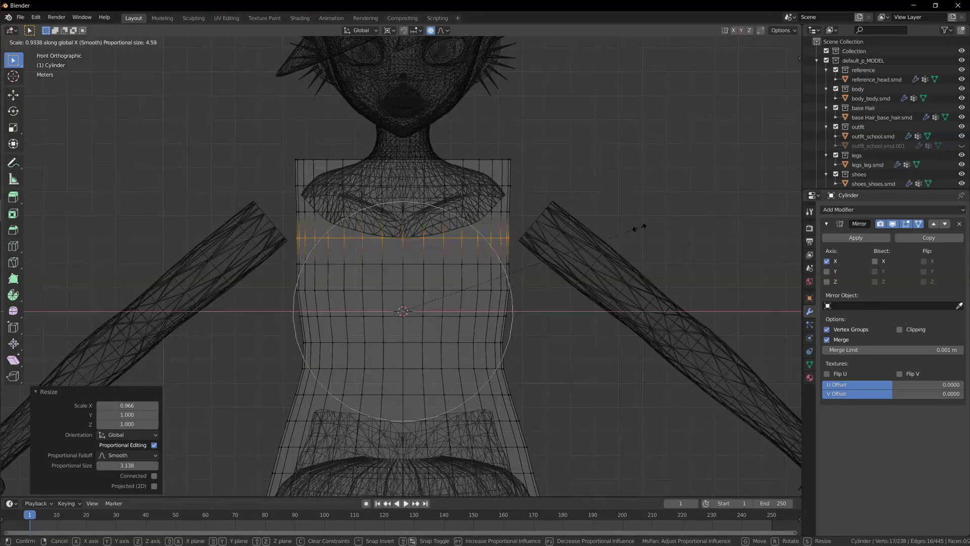
pyautogui.scroll(-2, 642, 224)
pyautogui.click(621, 221)
pyautogui.scroll(-2, 617, 222)
pyautogui.click(615, 223)
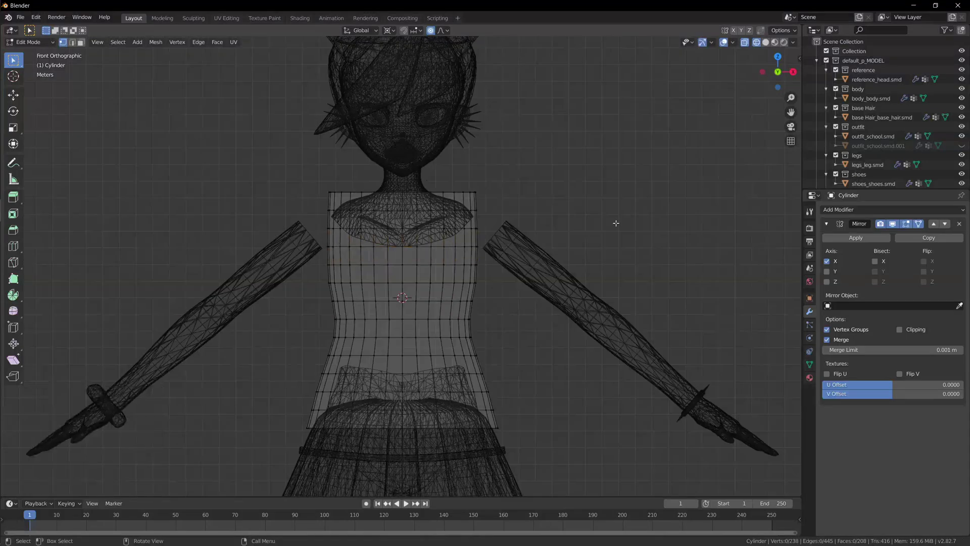
# Scale the second edge loop below the armpits along X by 0.94 with a proportional size of about 2.14
pyautogui.scroll(2, 582, 239)
pyautogui.press('b')
pyautogui.press('s')
pyautogui.press('x')
pyautogui.scroll(16, 642, 280)
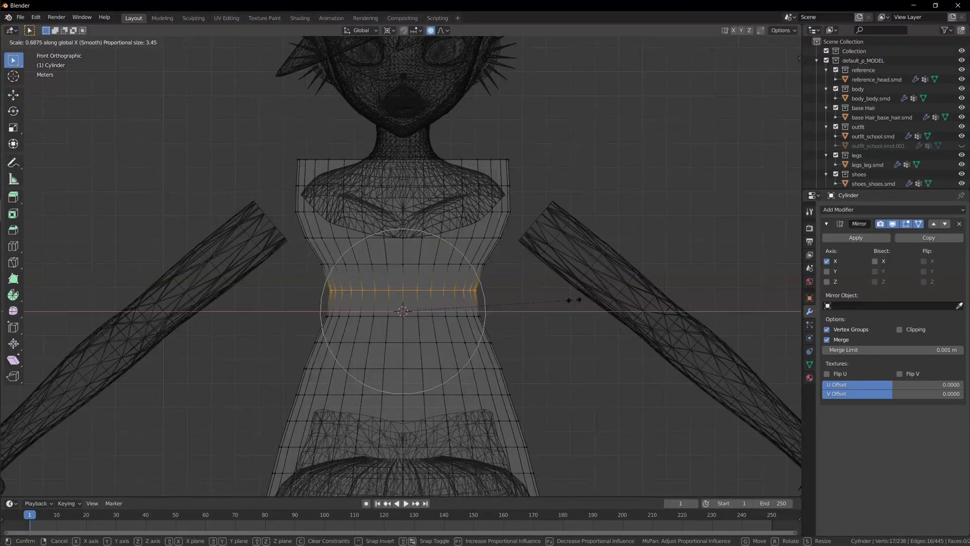
pyautogui.scroll(-8, 641, 278)
pyautogui.click(634, 281)
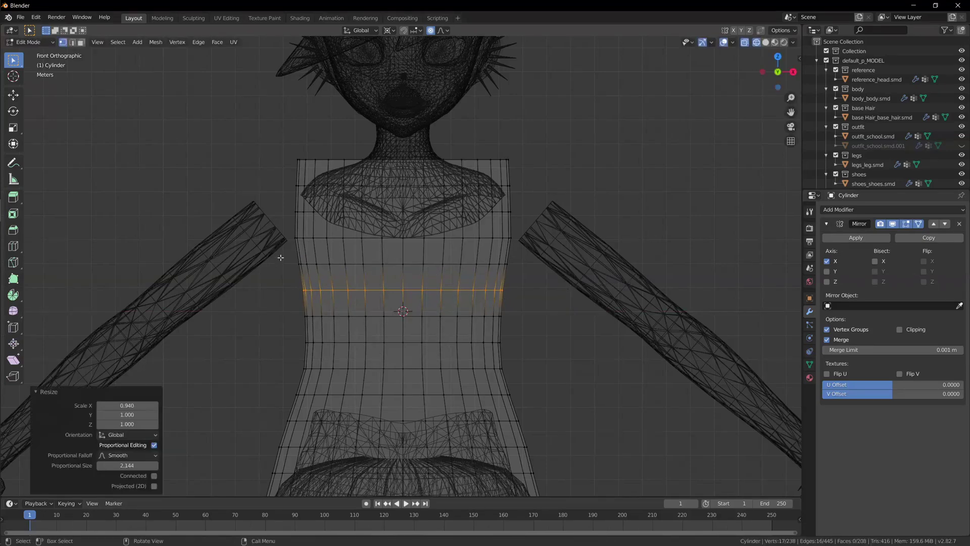
# Scale the edge loop directly below the armpit loop along X to even out the side contour
pyautogui.moveTo(280, 258); pyautogui.dragTo(581, 275)
pyautogui.press('s')
pyautogui.press('x')
pyautogui.click(593, 277)
pyautogui.scroll(-2, 593, 277)
# Narrow the neckline edge loop along X with a proportional size of 1.77
pyautogui.moveTo(313, 190); pyautogui.dragTo(562, 199)
pyautogui.press('s')
pyautogui.press('x')
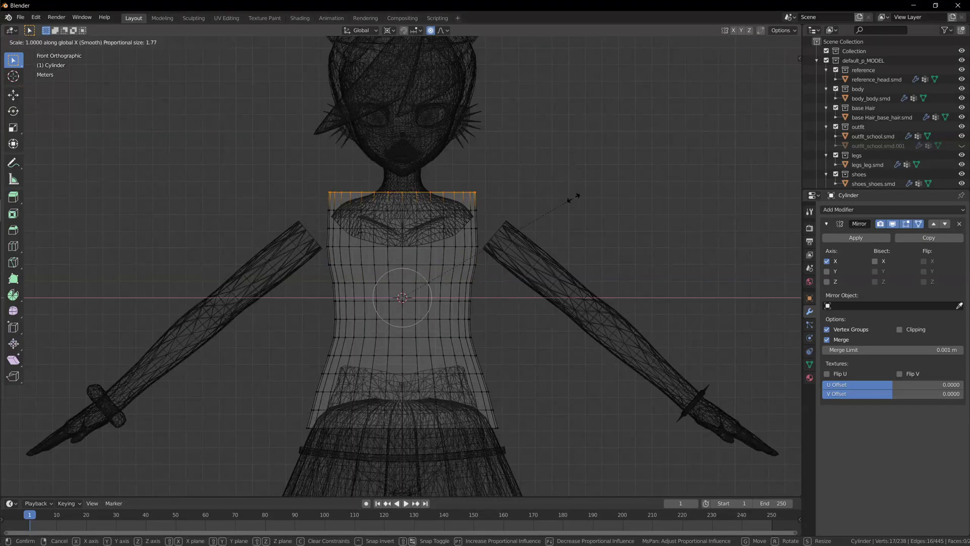
pyautogui.click(555, 198)
# Scale the upper chest edge loop along X by about 1.04 with a proportional size of 5.05
pyautogui.moveTo(512, 240); pyautogui.dragTo(512, 240)
pyautogui.press('s')
pyautogui.press('x')
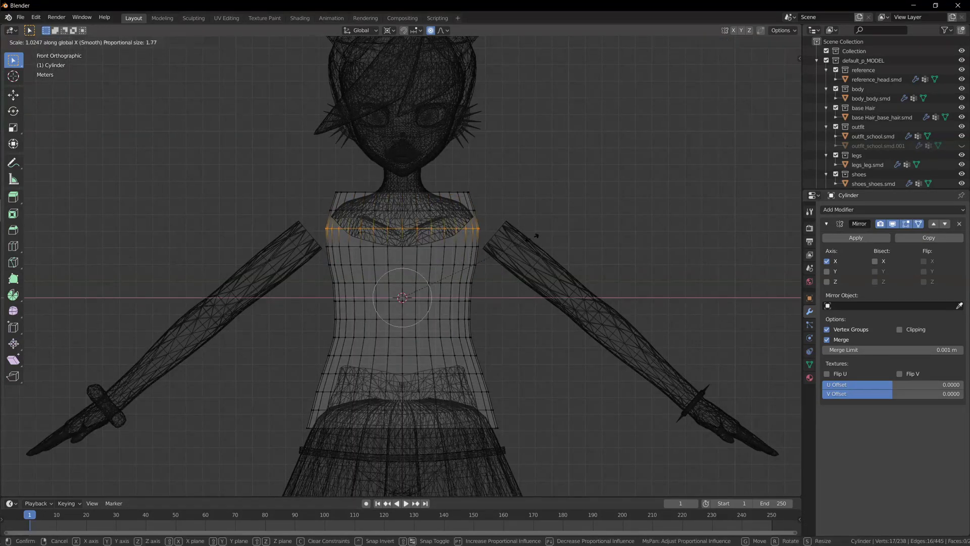
pyautogui.scroll(-10, 536, 235)
pyautogui.scroll(-2, 532, 233)
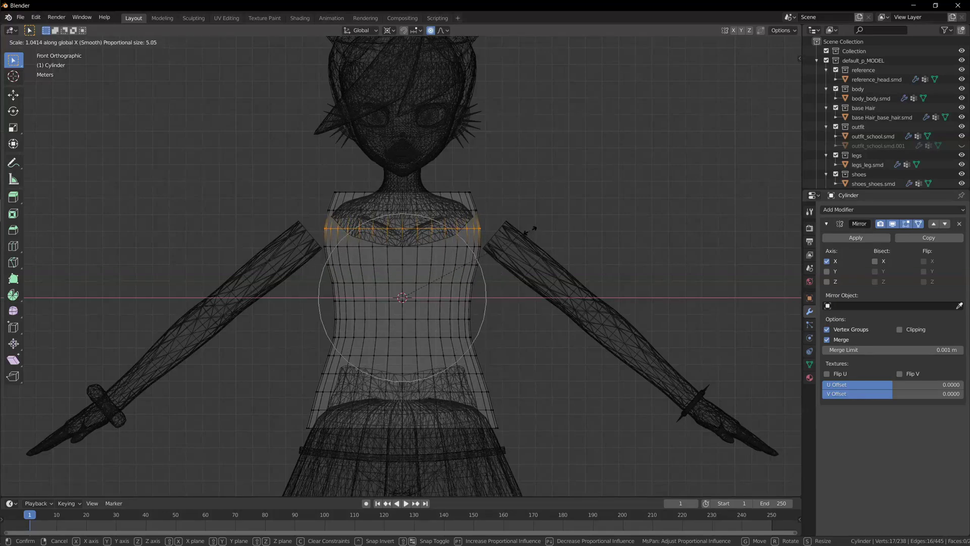
pyautogui.click(526, 230)
pyautogui.click(526, 230)
# Inspect the shirt's chest up close in solid shading for body mesh clipping through it
pyautogui.moveTo(526, 230)
pyautogui.mouseDown(button='middle')
pyautogui.moveTo(455, 217)
pyautogui.moveTo(528, 196)
pyautogui.moveTo(532, 234)
pyautogui.moveTo(521, 235)
pyautogui.mouseUp(button='middle')
pyautogui.hotkey('shift', 'z')
pyautogui.press('Tab')
pyautogui.scroll(6, 531, 235)
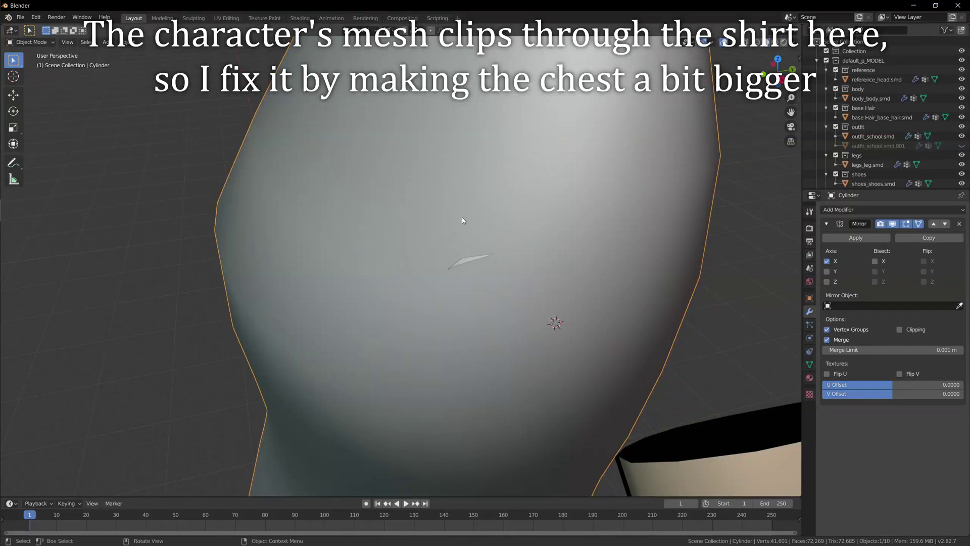
pyautogui.scroll(-6, 502, 239)
pyautogui.moveTo(502, 238)
pyautogui.mouseDown(button='middle')
pyautogui.moveTo(600, 256)
pyautogui.moveTo(546, 282)
pyautogui.mouseUp(button='middle')
pyautogui.press('Tab')
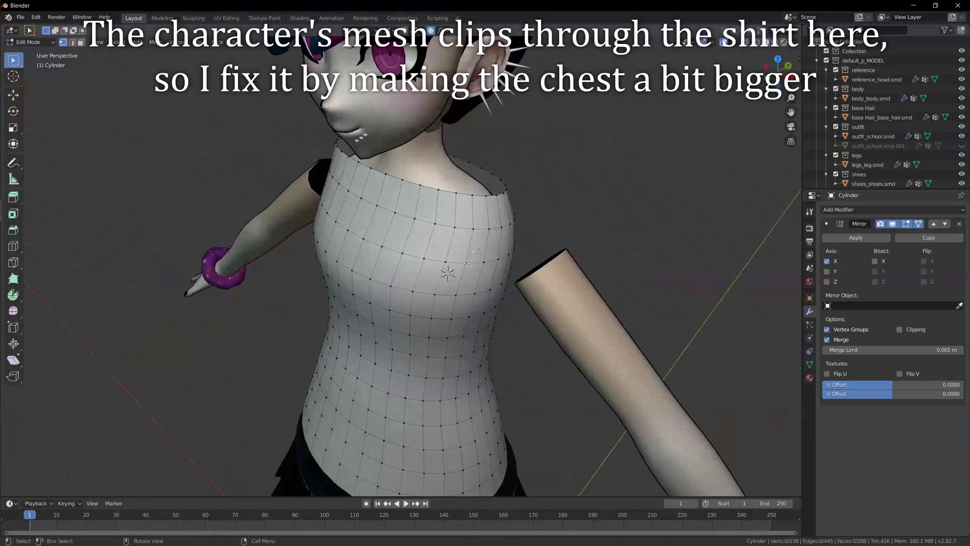
# Change the transform pivot point, enlarge the two chest edge loops along Y in side wireframe view and shift them along Y
pyautogui.press('KP_1')
pyautogui.hotkey('shift', 'z')
pyautogui.press('KP_3')
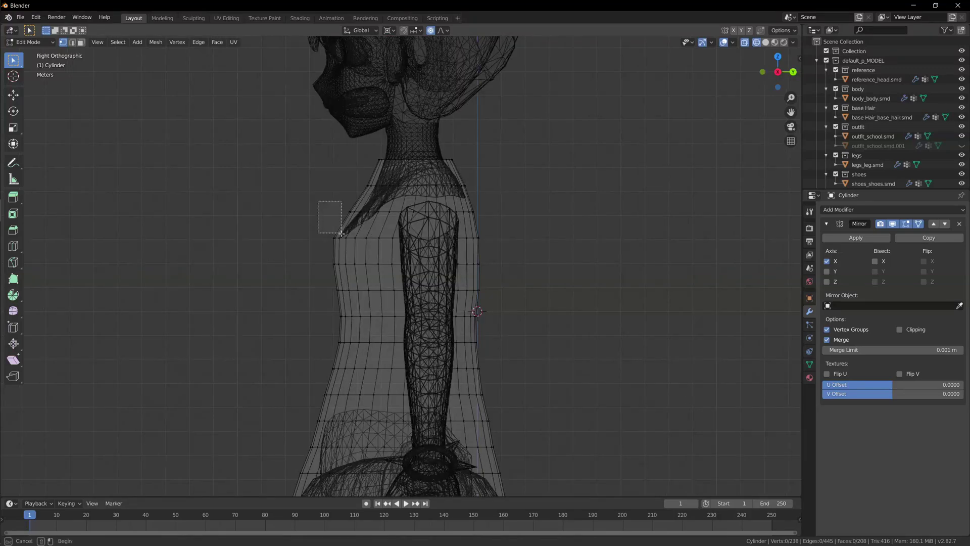
pyautogui.moveTo(342, 234); pyautogui.dragTo(525, 243)
pyautogui.click(390, 30)
pyautogui.click(423, 72)
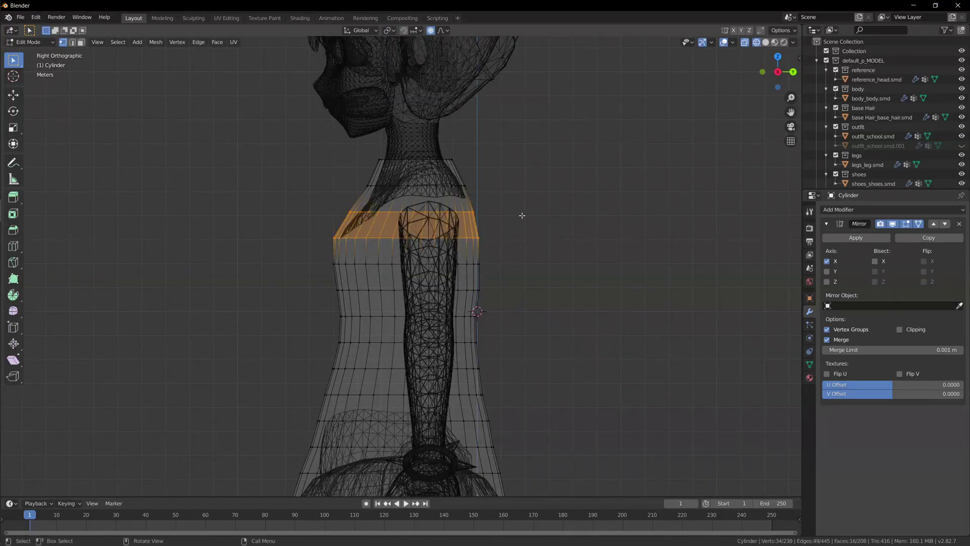
pyautogui.press('s')
pyautogui.press('y')
pyautogui.click(528, 214)
pyautogui.press('g')
pyautogui.press('y')
pyautogui.click(536, 215)
# Scale the neckline edge loop along Y with a reduced proportional size, then clear the selection
pyautogui.moveTo(359, 148); pyautogui.dragTo(493, 173)
pyautogui.press('s')
pyautogui.press('y')
pyautogui.scroll(11, 550, 183)
pyautogui.click(549, 183)
pyautogui.click(533, 183)
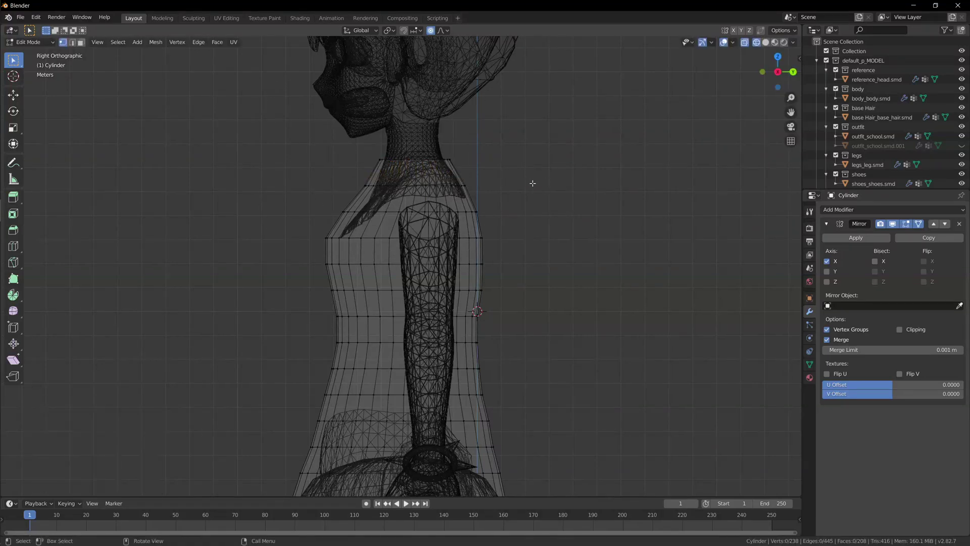
# In solid shading, select two neighbouring middle vertices of the shirt's chest and move them back along Y
pyautogui.click(765, 43)
pyautogui.press('Tab')
pyautogui.moveTo(344, 253); pyautogui.dragTo(361, 333, button='middle')
pyautogui.scroll(-3, 415, 259)
pyautogui.press('Tab')
pyautogui.scroll(4, 402, 275)
pyautogui.scroll(1, 402, 274)
pyautogui.click(394, 237)
pyautogui.keyDown('shift'); pyautogui.click(394, 282); pyautogui.keyUp('shift')
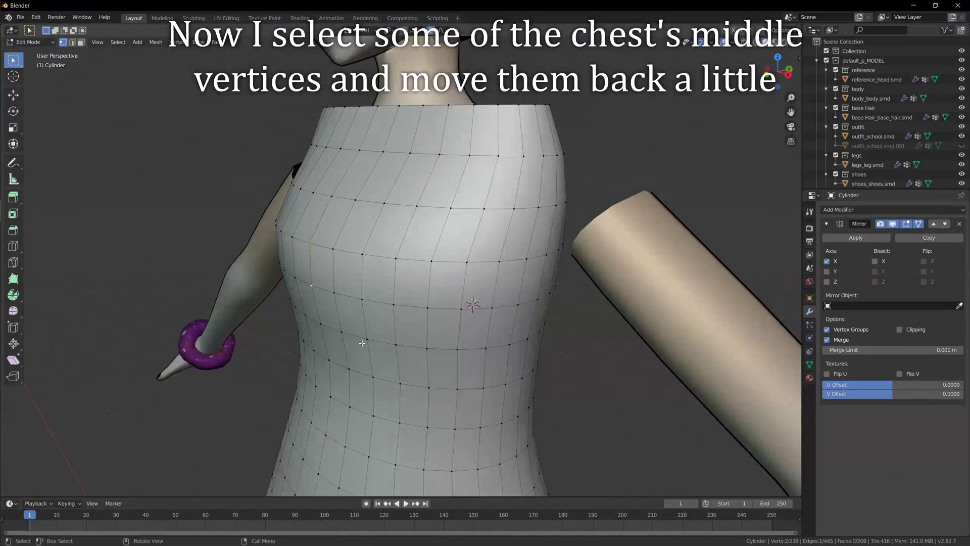
pyautogui.press('g')
pyautogui.press('y')
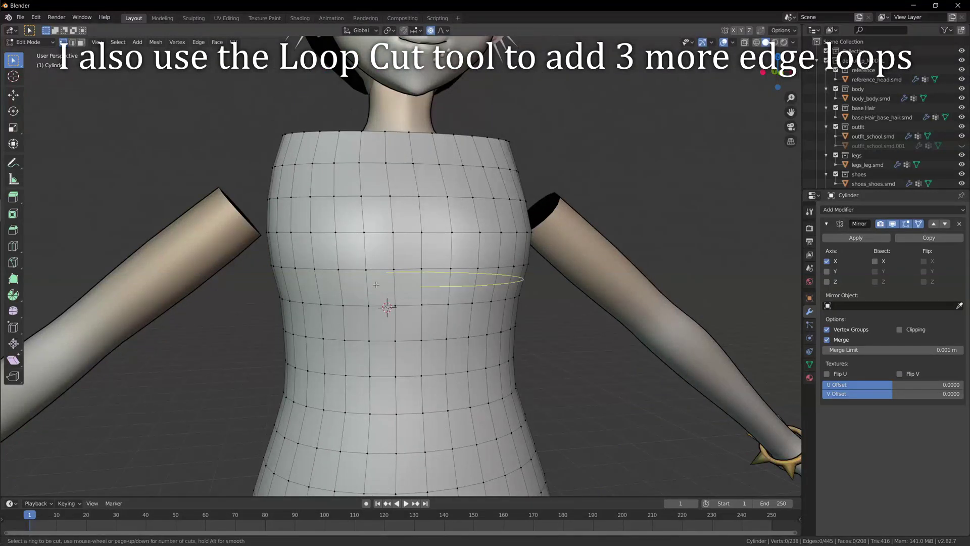
# Add three horizontal edge loops around the chest and just below it with Loop Cut, leaving them unslid
pyautogui.moveTo(511, 323); pyautogui.dragTo(417, 299, button='middle')
pyautogui.hotkey('ctrl', 'r')
pyautogui.click(454, 315)
pyautogui.rightClick(454, 314)
pyautogui.hotkey('alt', 'a')
pyautogui.hotkey('ctrl', 'r')
pyautogui.click(381, 248)
pyautogui.rightClick(381, 249)
pyautogui.hotkey('alt', 'a')
pyautogui.moveTo(405, 249); pyautogui.dragTo(430, 278, button='middle')
# Enlarge the new edge loop across the chest to a scale of 1.043 with a proportional size of 1.1
pyautogui.keyDown('alt'); pyautogui.click(481, 248); pyautogui.keyUp('alt')
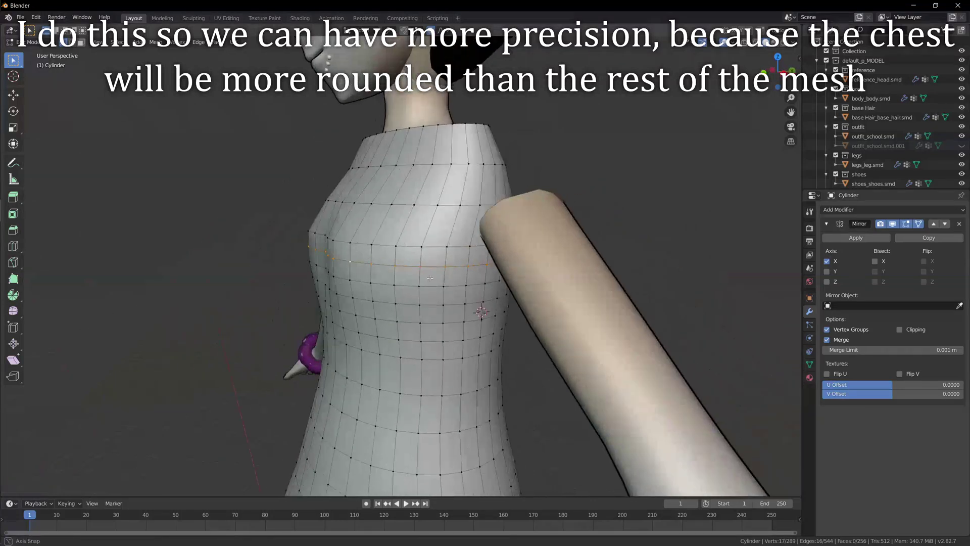
pyautogui.press('s')
pyautogui.click(529, 329)
pyautogui.press('KP_1')
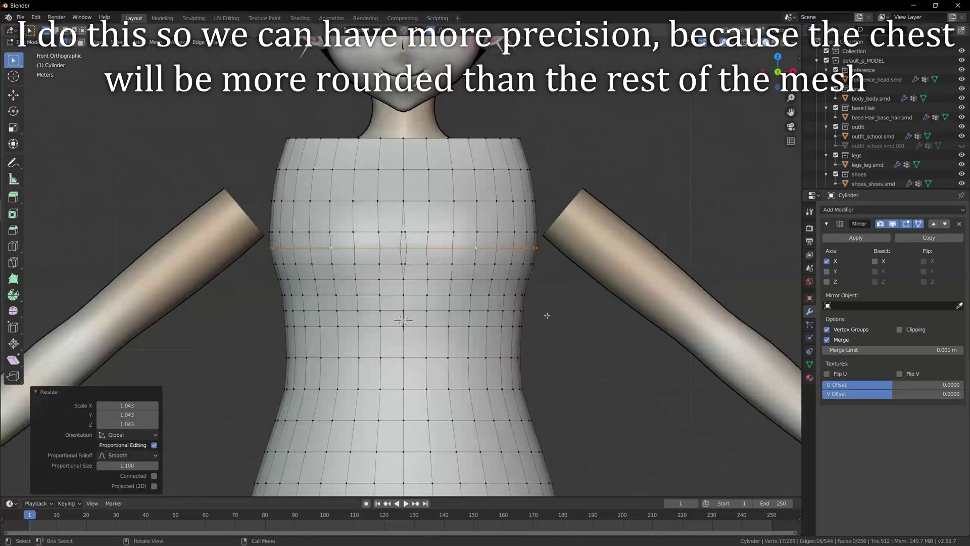
# In front wireframe view, select the shirt's vertical centre edge loop along the mirror plane
pyautogui.scroll(2, 594, 285)
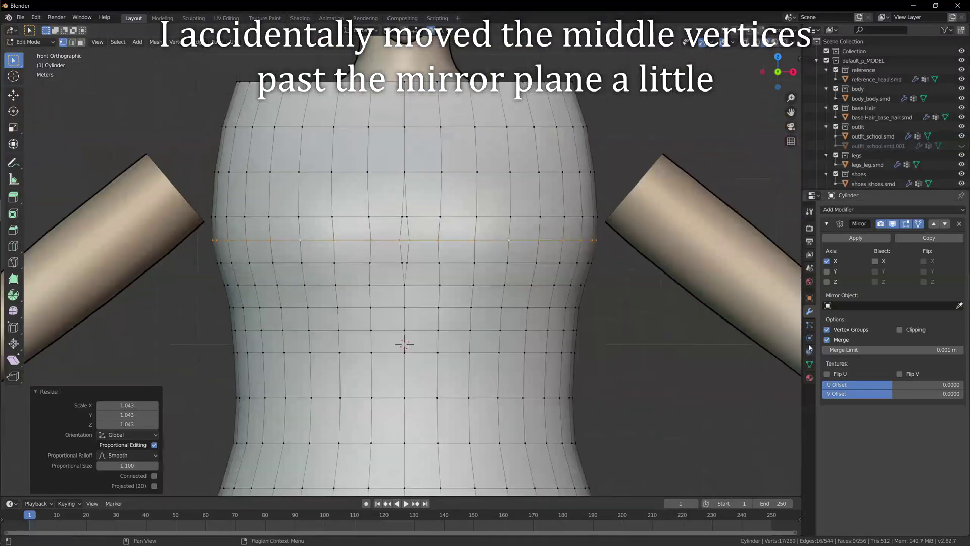
pyautogui.scroll(-3, 493, 286)
pyautogui.moveTo(493, 286); pyautogui.dragTo(455, 283, button='middle')
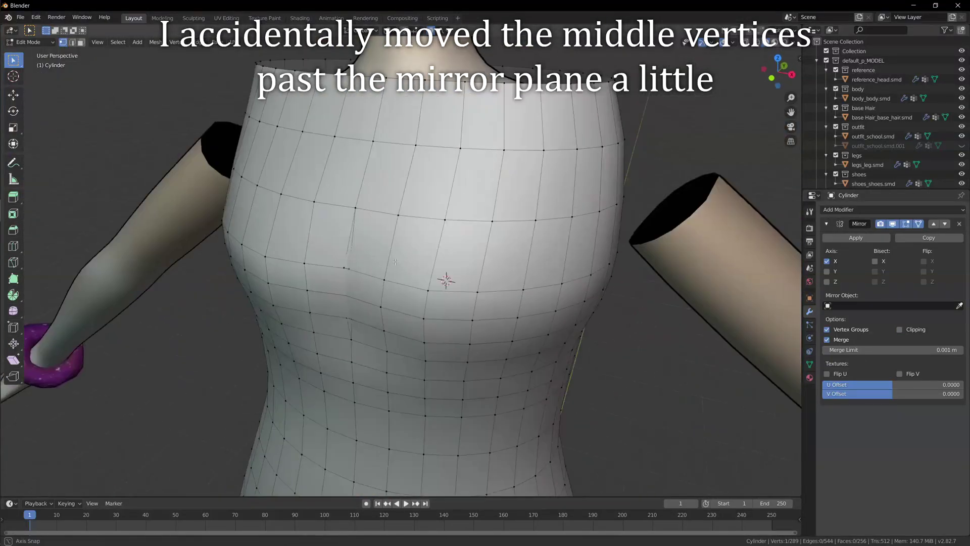
pyautogui.press('KP_1')
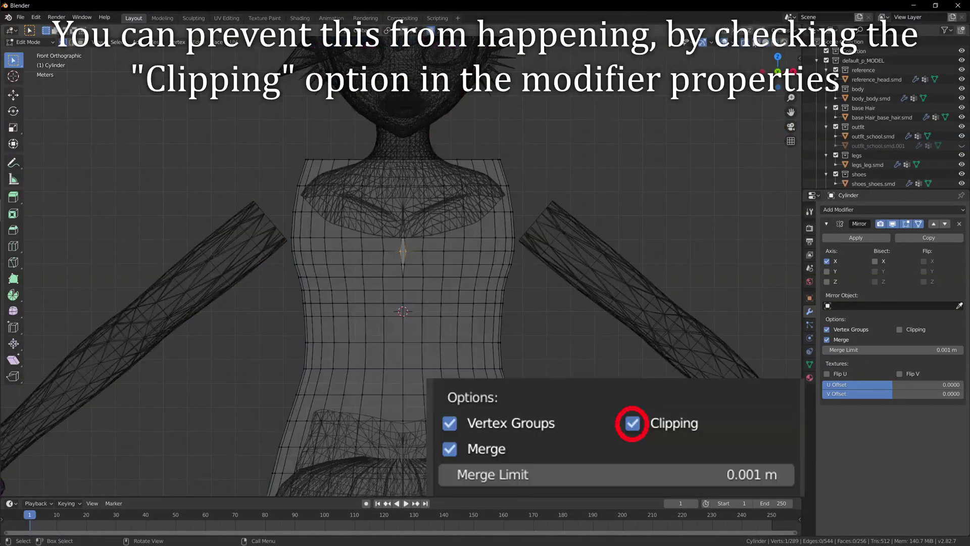
pyautogui.scroll(2, 415, 342)
pyautogui.keyDown('alt'); pyautogui.click(415, 343); pyautogui.keyUp('alt')
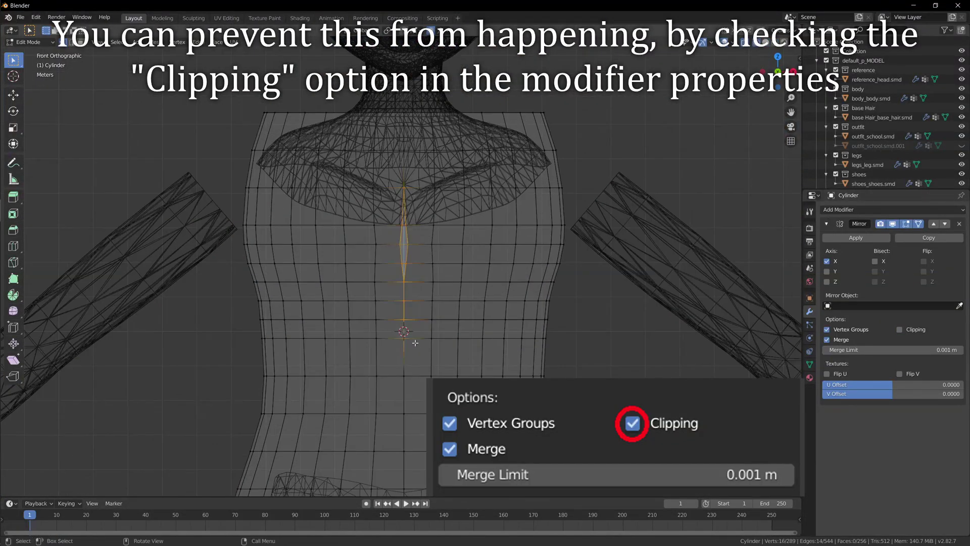
# Try to flatten the centre loop by scaling it to 0 along X with proportional editing on
pyautogui.press('s')
pyautogui.press('x')
pyautogui.press('0')
pyautogui.press('Return')
pyautogui.press('n')
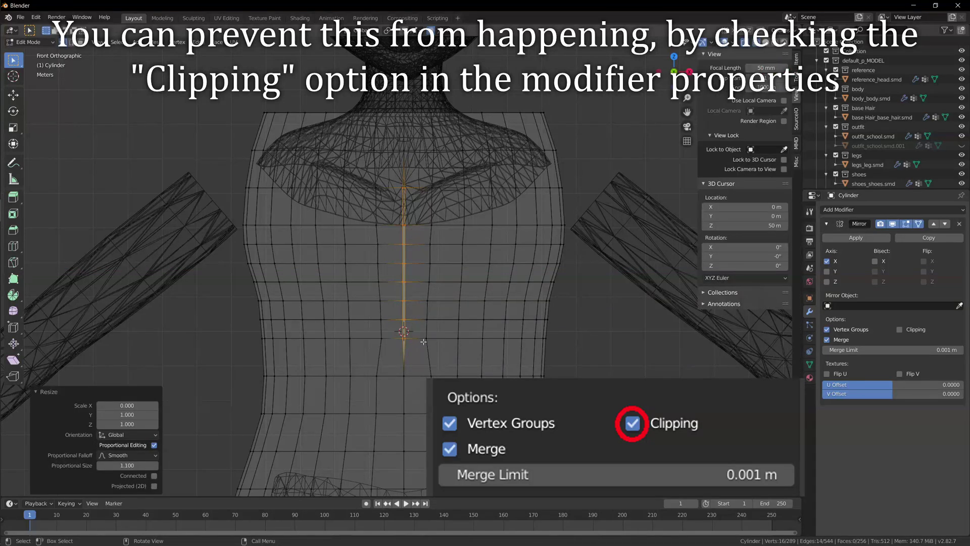
pyautogui.press('n')
pyautogui.hotkey('ctrl', 'z')
# Scale the centre loop to 0 along X without proportional editing and align its X location with the mirror plane
pyautogui.press('s')
pyautogui.press('x')
pyautogui.press('0')
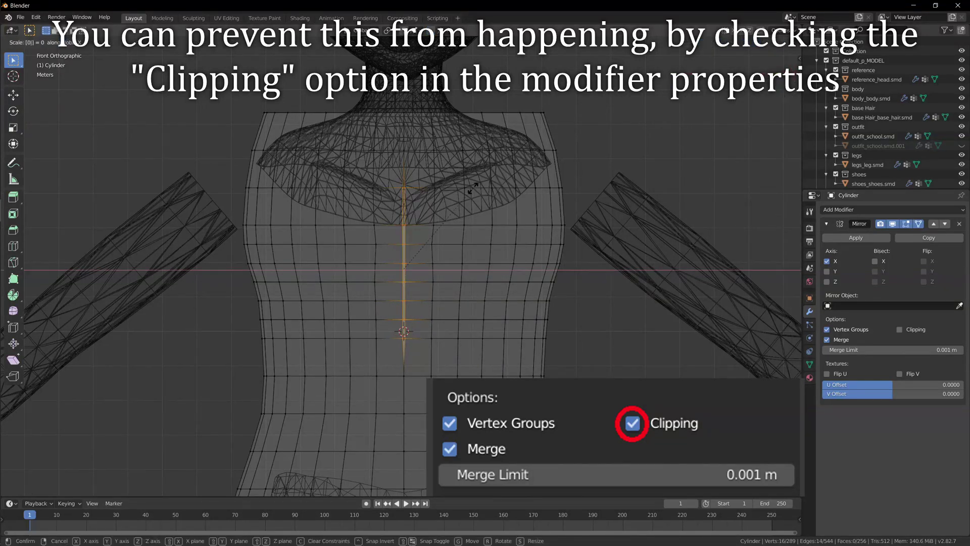
pyautogui.press('Return')
pyautogui.press('n')
pyautogui.click(796, 56)
pyautogui.click(763, 77)
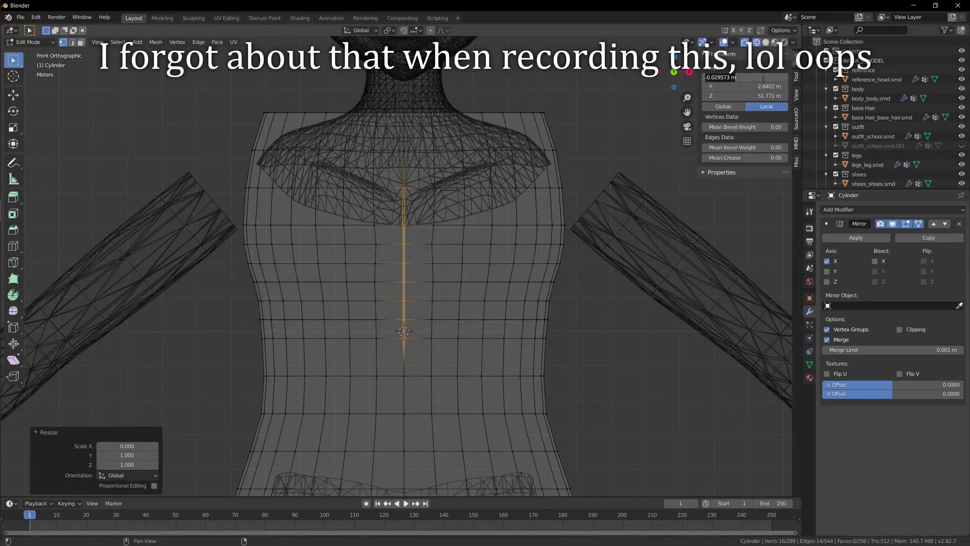
pyautogui.click(671, 250)
pyautogui.press('n')
# Shift the chest vertex beside the centre line outward along X, then move its three-vertex column outward by about 0.03 m
pyautogui.scroll(4, 455, 212)
pyautogui.moveTo(447, 201); pyautogui.dragTo(483, 247)
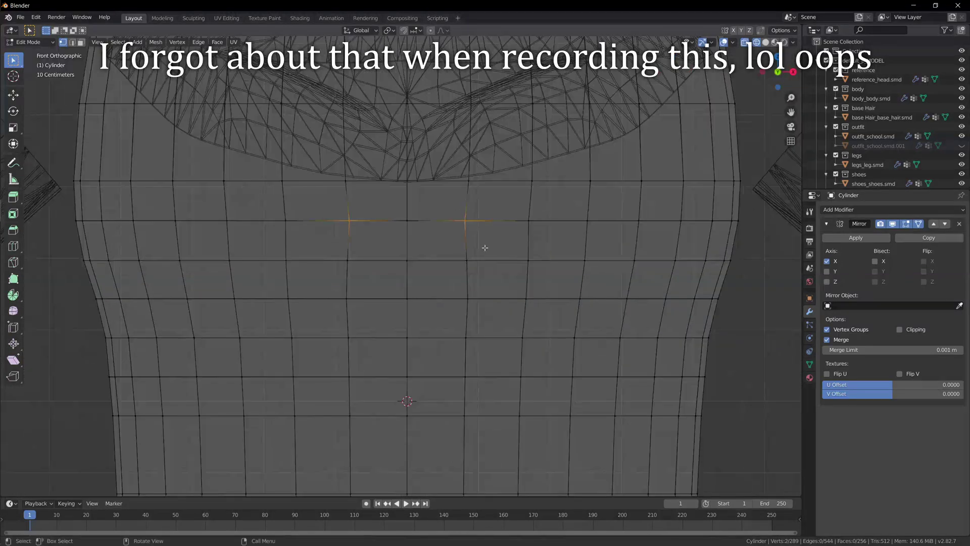
pyautogui.press('g')
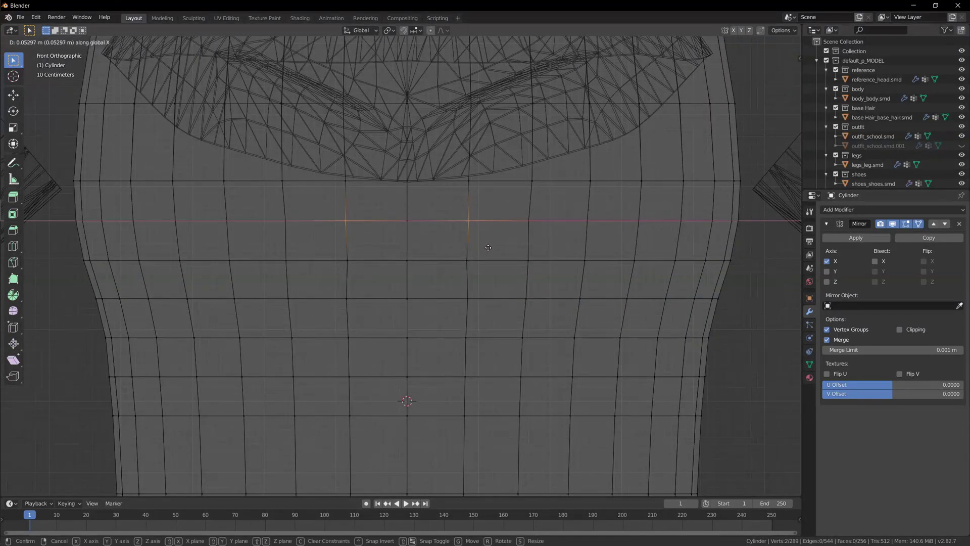
pyautogui.click(487, 248)
pyautogui.moveTo(454, 173); pyautogui.dragTo(483, 275)
pyautogui.press('g')
pyautogui.press('x')
pyautogui.click(486, 277)
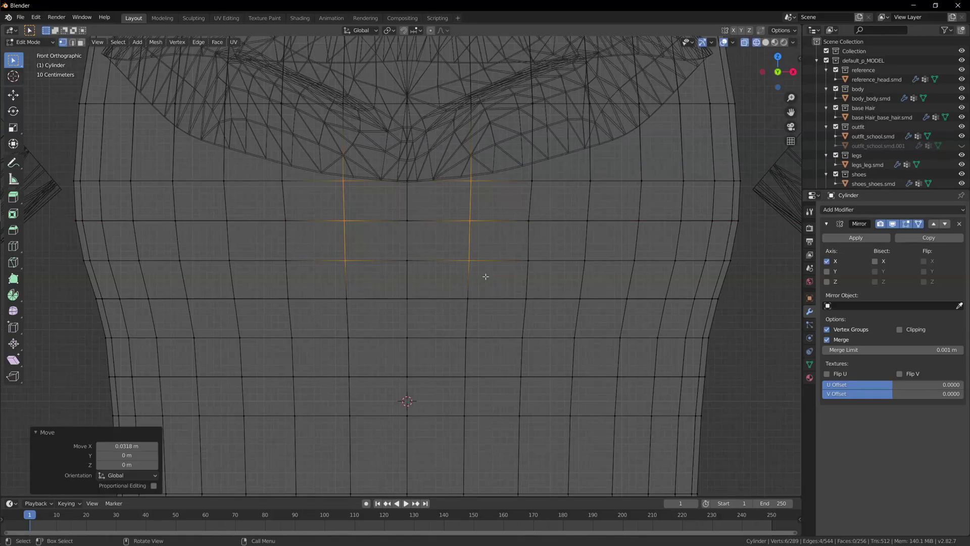
# Even out the chest grid by moving vertices of the next two columns outward along X
pyautogui.moveTo(270, 206); pyautogui.dragTo(301, 236)
pyautogui.press('g')
pyautogui.press('x')
pyautogui.click(298, 236)
pyautogui.moveTo(273, 208); pyautogui.dragTo(302, 275)
pyautogui.press('g')
pyautogui.press('x')
pyautogui.click(300, 275)
pyautogui.moveTo(214, 204); pyautogui.dragTo(246, 240)
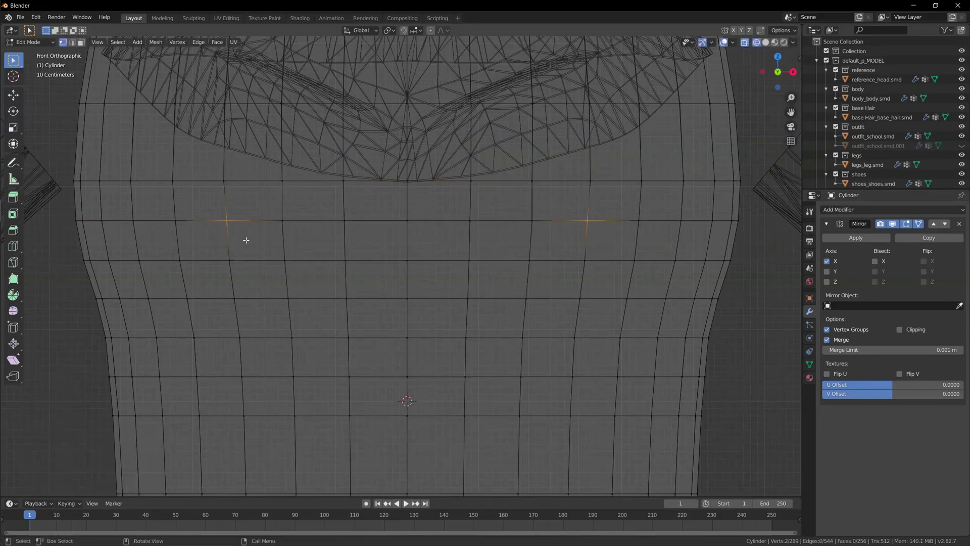
pyautogui.press('g')
pyautogui.press('x')
pyautogui.click(237, 258)
# Return to solid shading with proportional editing on and select a single vertex on the front of the chest
pyautogui.click(372, 280)
pyautogui.scroll(-3, 372, 279)
pyautogui.click(765, 43)
pyautogui.scroll(-3, 616, 158)
pyautogui.moveTo(606, 209)
pyautogui.mouseDown(button='middle')
pyautogui.moveTo(522, 233)
pyautogui.moveTo(578, 211)
pyautogui.mouseUp(button='middle')
pyautogui.scroll(3, 579, 211)
pyautogui.moveTo(455, 267); pyautogui.dragTo(488, 279, button='middle')
pyautogui.click(496, 279)
pyautogui.scroll(-1, 497, 237)
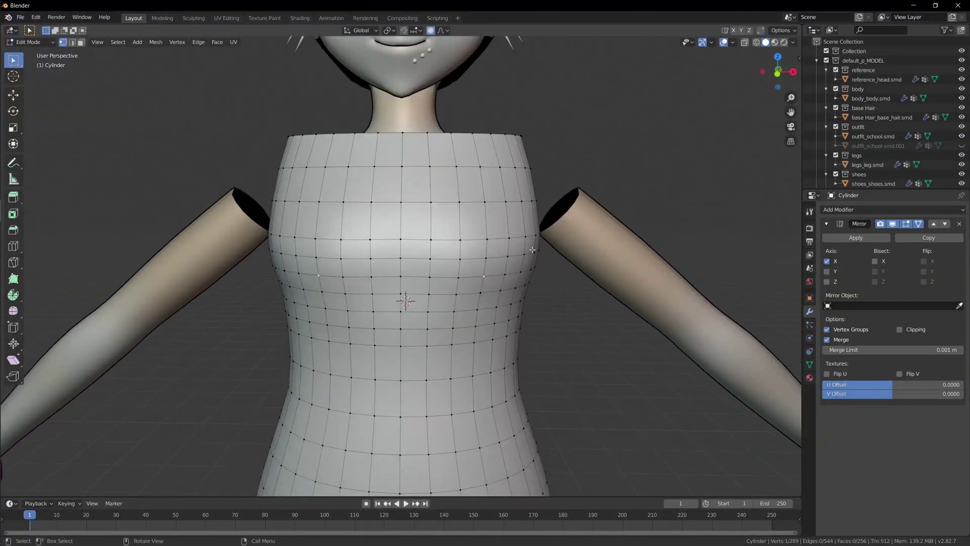
# Try pulling a single chest vertex forward along Y with a proportional size of about 3.14, then undo it
pyautogui.moveTo(533, 250); pyautogui.dragTo(567, 303, button='middle')
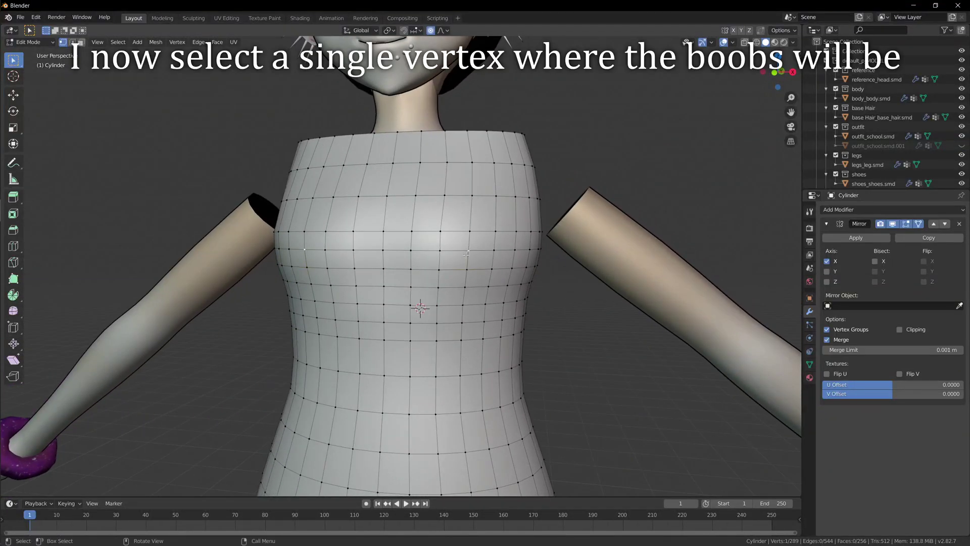
pyautogui.press('KP_1')
pyautogui.moveTo(467, 291); pyautogui.dragTo(510, 329, button='middle')
pyautogui.press('g')
pyautogui.press('y')
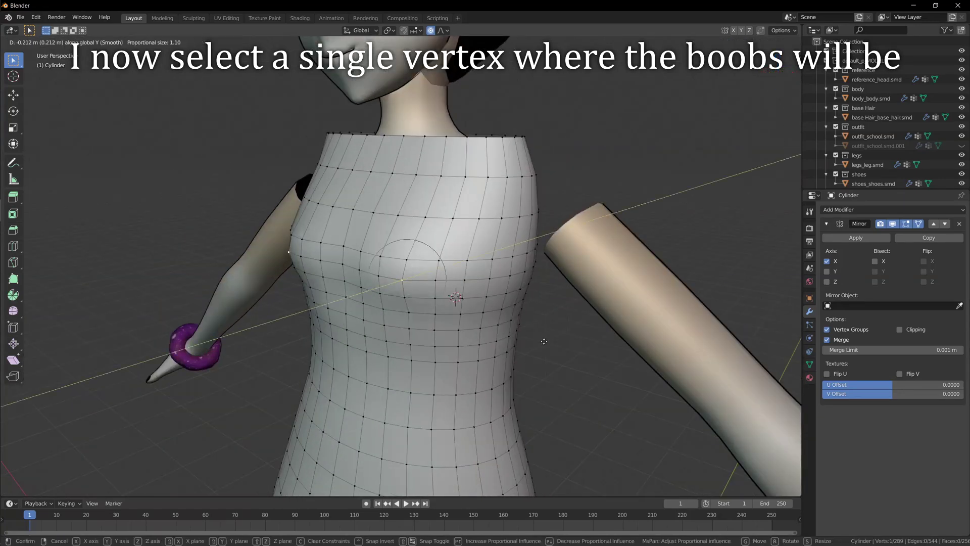
pyautogui.click(539, 342)
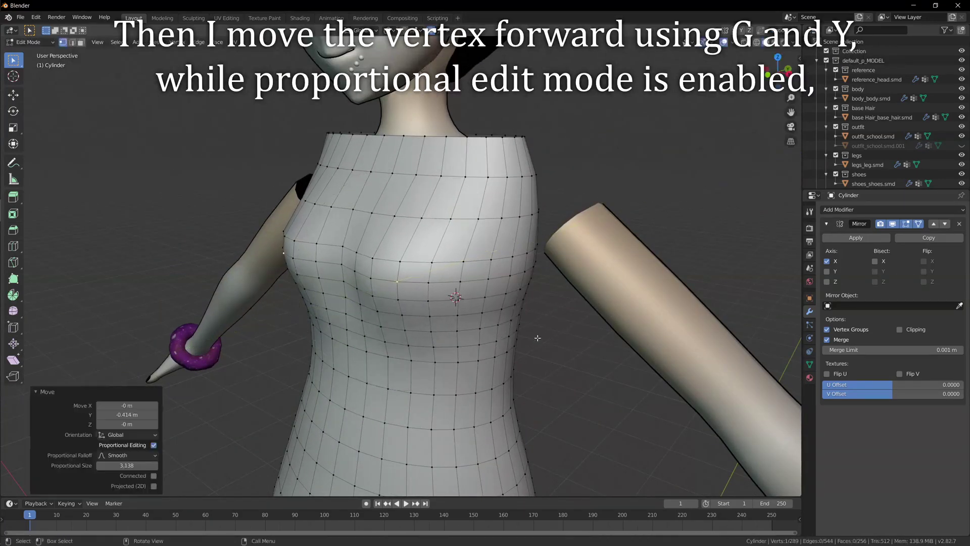
pyautogui.moveTo(539, 342); pyautogui.dragTo(481, 336, button='middle')
pyautogui.moveTo(542, 336); pyautogui.dragTo(472, 339, button='middle')
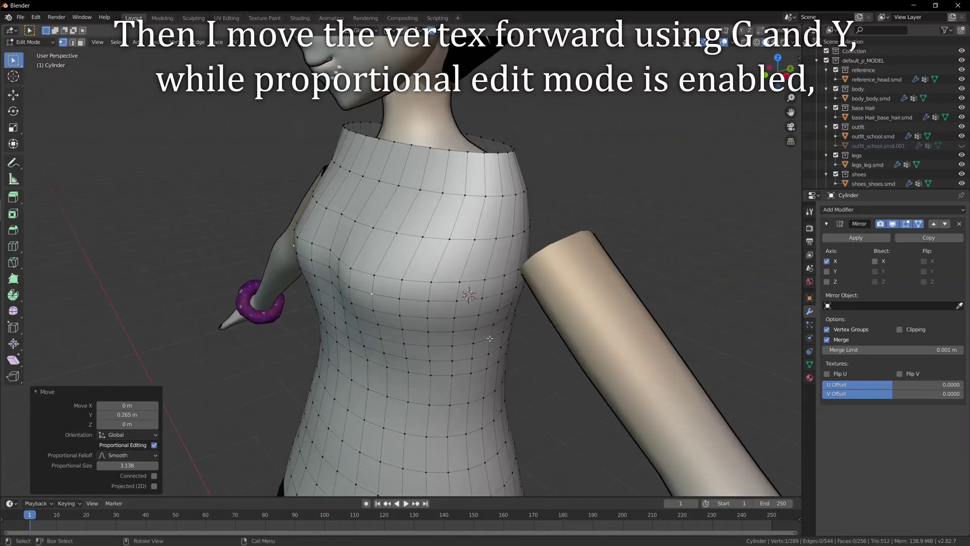
pyautogui.press('KP_1')
pyautogui.hotkey('ctrl', 'z')
# Pull a chest vertex nearer the centre forward along Y in two moves, using a proportional size of about 4.6
pyautogui.moveTo(583, 323); pyautogui.dragTo(525, 309, button='middle')
pyautogui.press('g')
pyautogui.press('y')
pyautogui.click(517, 336)
pyautogui.press('g')
pyautogui.press('y')
pyautogui.click(508, 354)
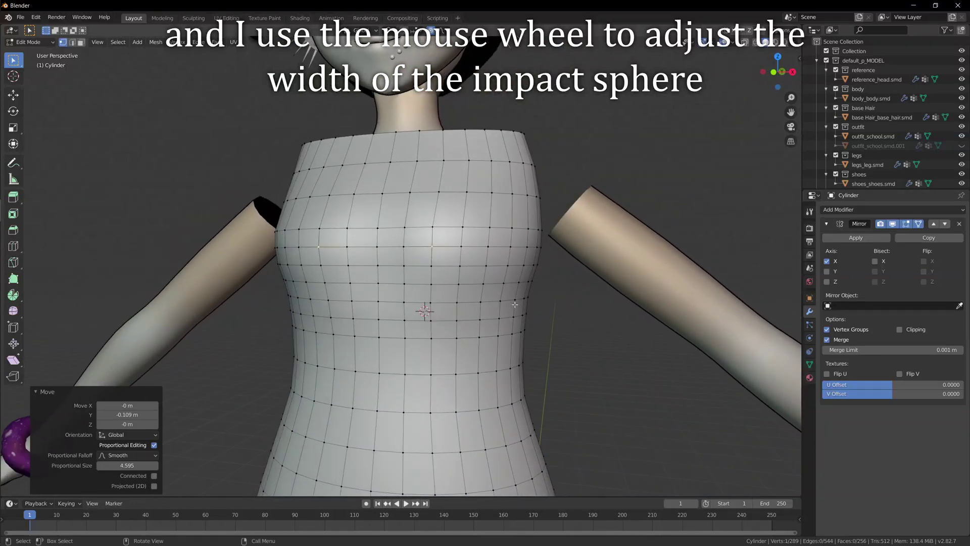
# Adjust the selected chest vertex's height along Z from the front view with proportional editing
pyautogui.press('KP_1')
pyautogui.press('g')
pyautogui.press('z')
pyautogui.moveTo(604, 309); pyautogui.dragTo(400, 257, button='middle')
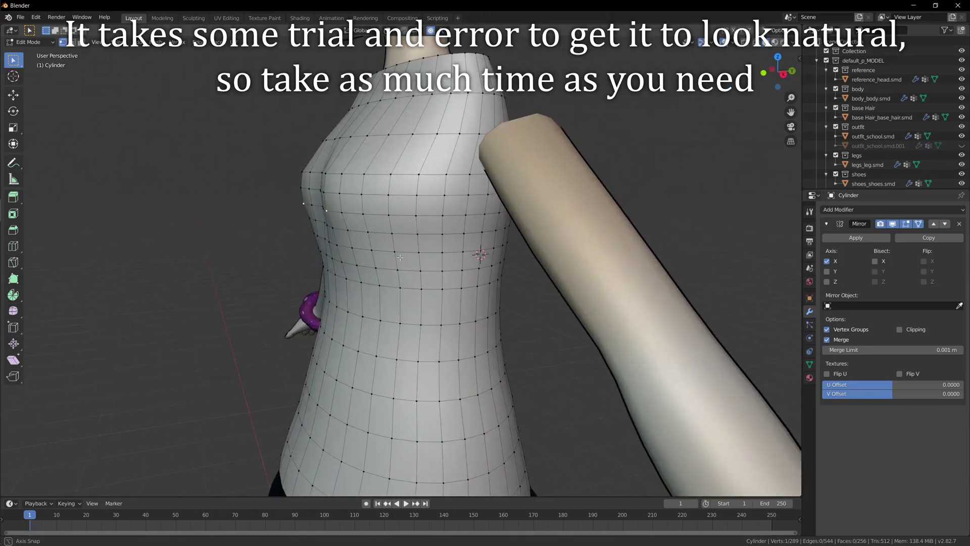
pyautogui.click(485, 293)
pyautogui.moveTo(485, 293); pyautogui.dragTo(515, 287, button='middle')
# Pull the selected chest vertex further forward along Y with proportional editing to round out the bust
pyautogui.press('g')
pyautogui.press('y')
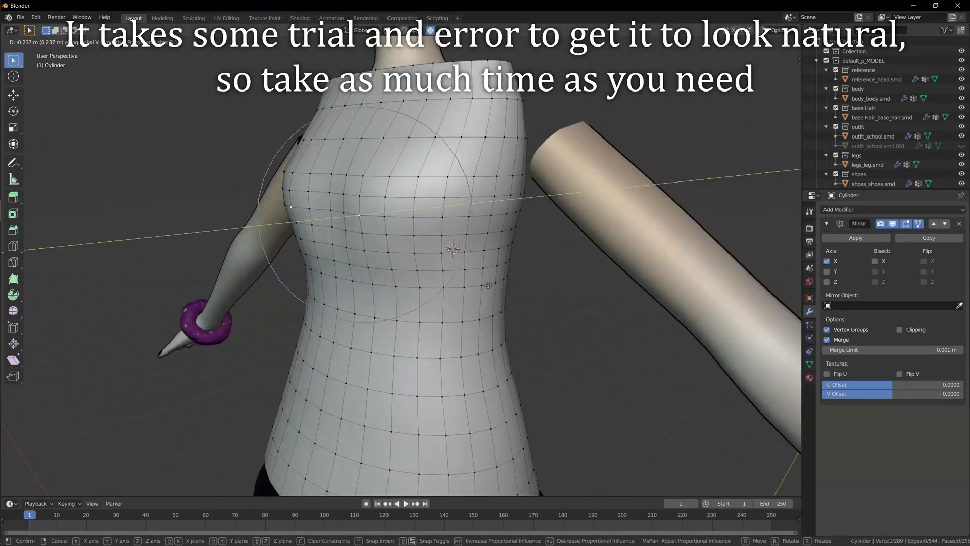
pyautogui.click(480, 282)
pyautogui.press('g')
pyautogui.press('y')
pyautogui.click(457, 278)
pyautogui.moveTo(457, 279); pyautogui.dragTo(457, 305, button='middle')
pyautogui.click(465, 308)
# Try scaling the mirrored chest vertices apart along X with a proportional size of 2.59
pyautogui.scroll(-3, 505, 327)
pyautogui.press('Tab')
pyautogui.press('Tab')
pyautogui.scroll(2, 457, 306)
pyautogui.press('KP_1')
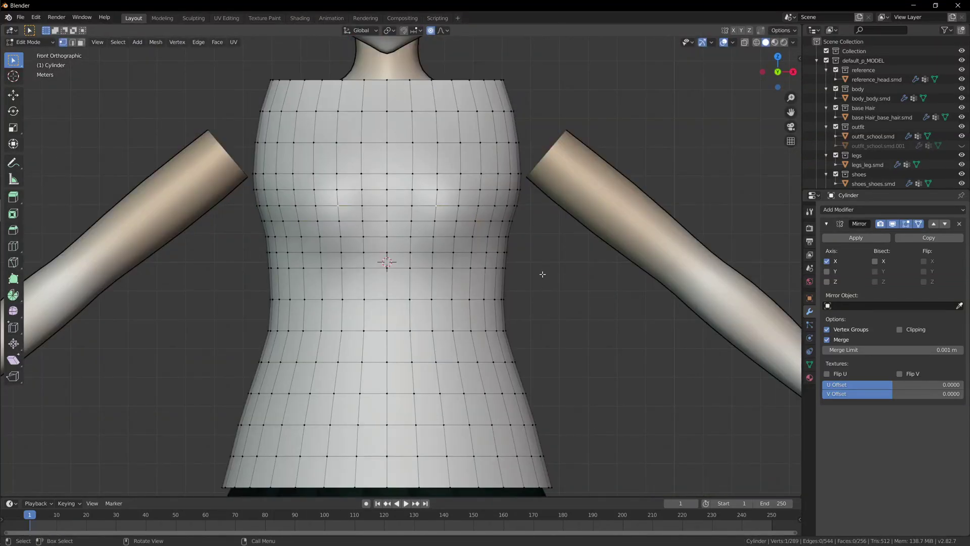
pyautogui.keyDown('shift'); pyautogui.moveTo(524, 251); pyautogui.dragTo(514, 288, button='middle'); pyautogui.keyUp('shift')
pyautogui.scroll(1, 515, 288)
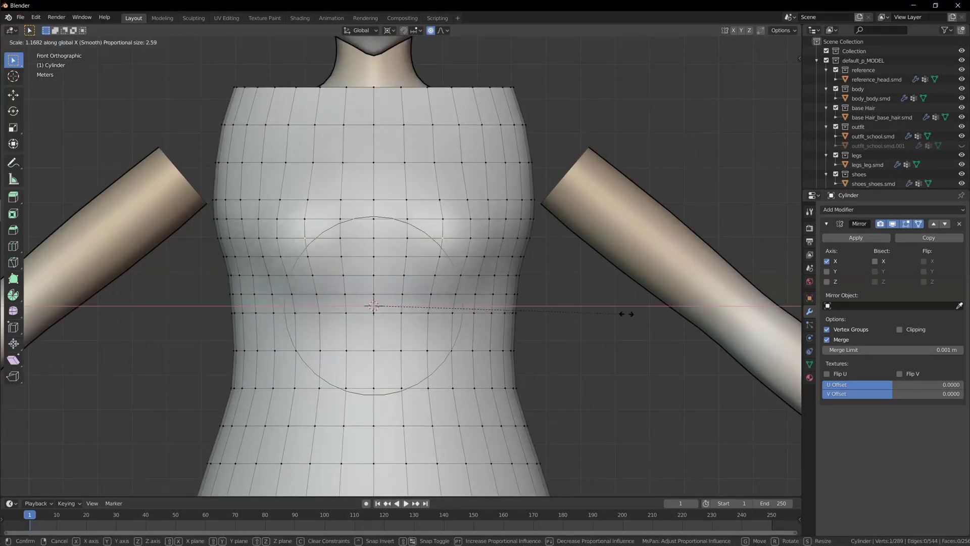
pyautogui.rightClick(626, 313)
# Select a vertex on the underside of the chest and reshape the area around it with proportional editing
pyautogui.click(457, 256)
pyautogui.click(565, 299)
pyautogui.moveTo(564, 300); pyautogui.dragTo(483, 294, button='middle')
pyautogui.click(473, 290)
pyautogui.press('KP_1')
pyautogui.moveTo(563, 307); pyautogui.dragTo(561, 349, button='middle')
# Inspect the shirt's chest shape in Object Mode from the front, up close and from the side
pyautogui.press('Tab')
pyautogui.scroll(-5, 505, 329)
pyautogui.press('Tab')
pyautogui.scroll(6, 474, 327)
pyautogui.scroll(3, 528, 348)
pyautogui.click(552, 349)
pyautogui.press('Tab')
pyautogui.scroll(-3, 552, 344)
pyautogui.press('KP_3')
pyautogui.scroll(-3, 461, 338)
pyautogui.press('Tab')
pyautogui.scroll(3, 510, 353)
# Move the middle section above the chest down with proportional editing so it follows the body
pyautogui.moveTo(351, 277); pyautogui.dragTo(417, 294)
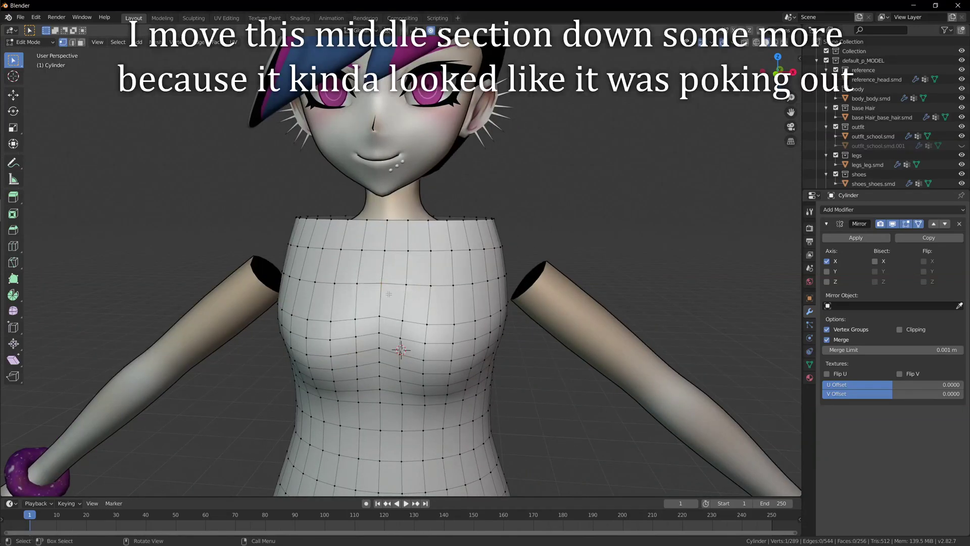
pyautogui.moveTo(417, 293); pyautogui.dragTo(493, 388, button='middle')
pyautogui.click(341, 311)
# Examine the chest's profile from the side view with and without the edit mesh displayed
pyautogui.press('Tab')
pyautogui.press('KP_3')
pyautogui.scroll(-3, 393, 356)
pyautogui.scroll(2, 439, 391)
pyautogui.press('Tab')
pyautogui.moveTo(596, 385); pyautogui.dragTo(543, 383, button='middle')
pyautogui.press('KP_3')
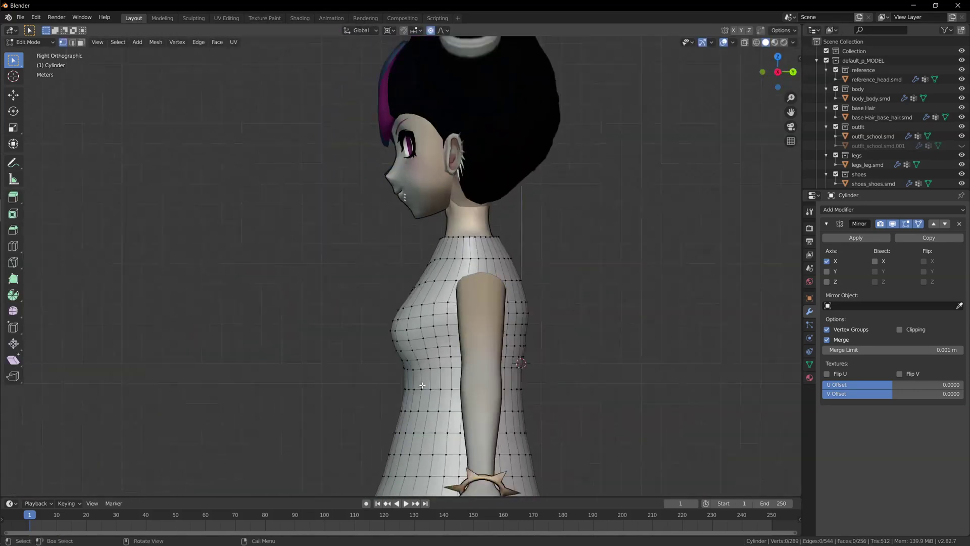
pyautogui.scroll(-3, 422, 385)
# Widen the mirrored under-chest vertices along X to a scale of 1.047 with a proportional size of 2.59
pyautogui.press('KP_1')
pyautogui.scroll(4, 438, 298)
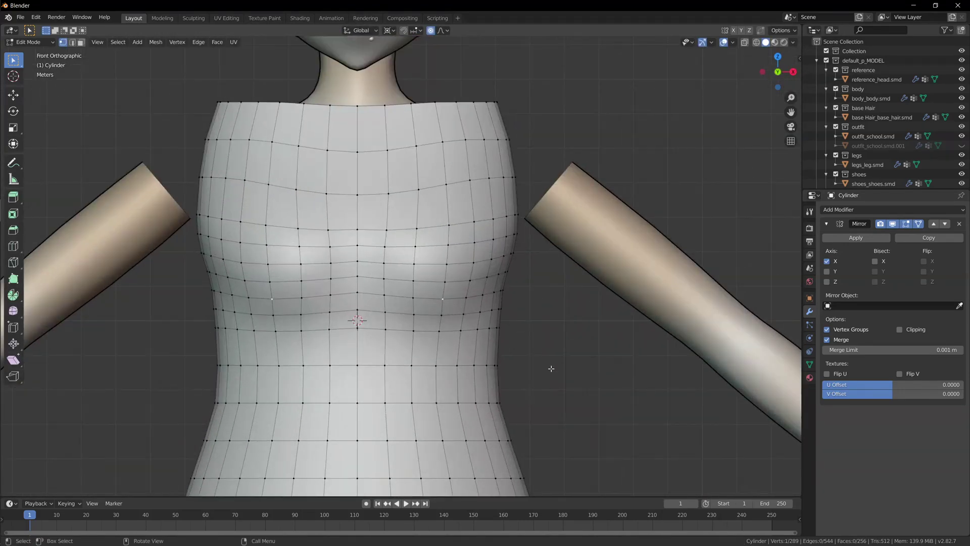
pyautogui.click(564, 347)
pyautogui.moveTo(564, 347); pyautogui.dragTo(548, 364, button='middle')
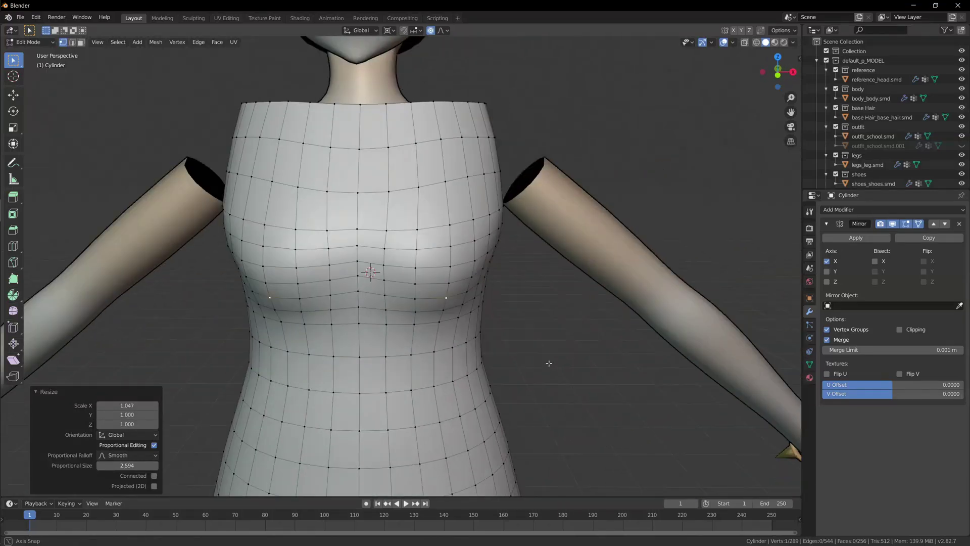
# Move the outer under-chest vertex about 0.24 m along X and -0.04 m along Z with a proportional size of 2.14
pyautogui.scroll(-2, 548, 364)
pyautogui.press('Tab')
pyautogui.moveTo(434, 338); pyautogui.dragTo(411, 340, button='middle')
pyautogui.press('Tab')
pyautogui.press('KP_1')
pyautogui.scroll(3, 412, 340)
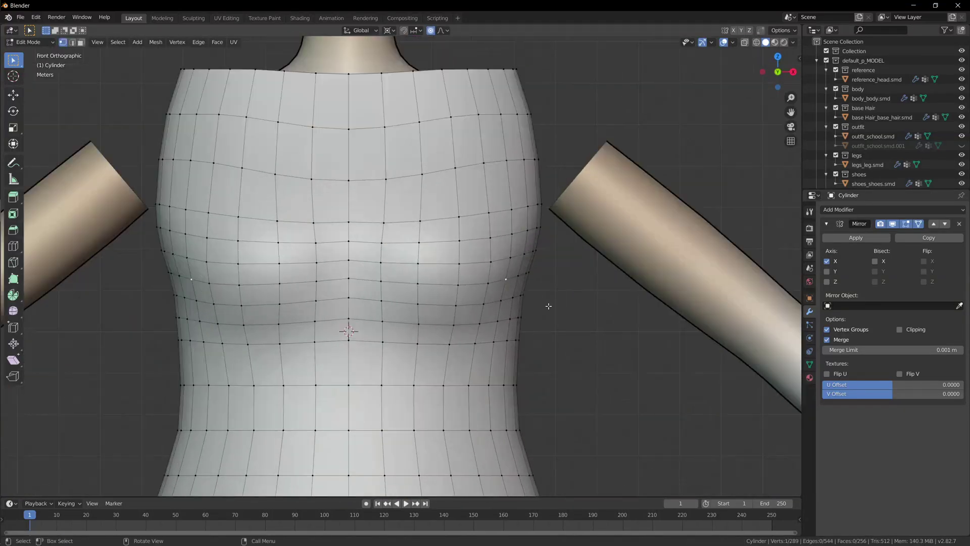
pyautogui.press('g')
pyautogui.click(548, 333)
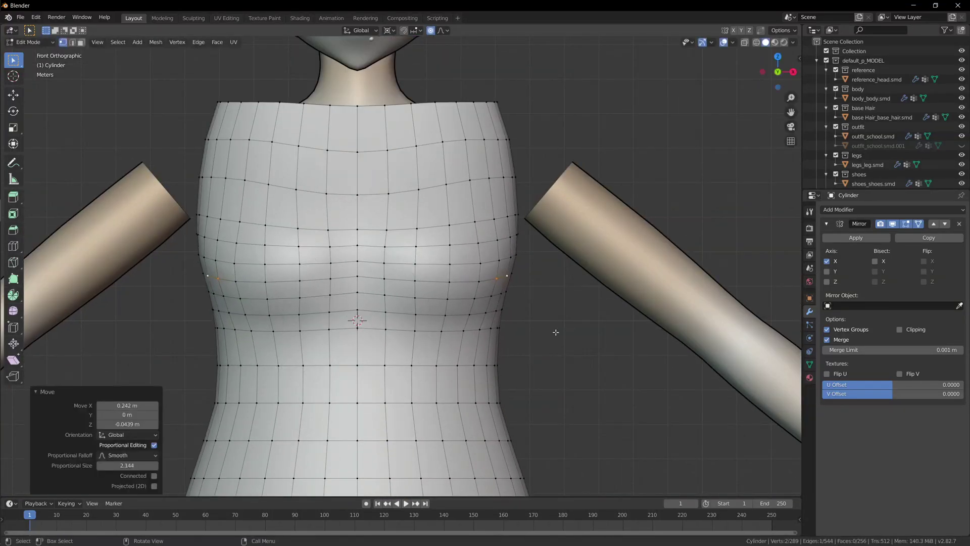
# Move the selected under-chest vertex about -0.16 m along Y and -0.09 m along Z with a proportional size of 2.14
pyautogui.press('Tab')
pyautogui.moveTo(554, 332); pyautogui.dragTo(449, 313, button='middle')
pyautogui.scroll(-6, 535, 340)
pyautogui.press('Tab')
pyautogui.press('KP_3')
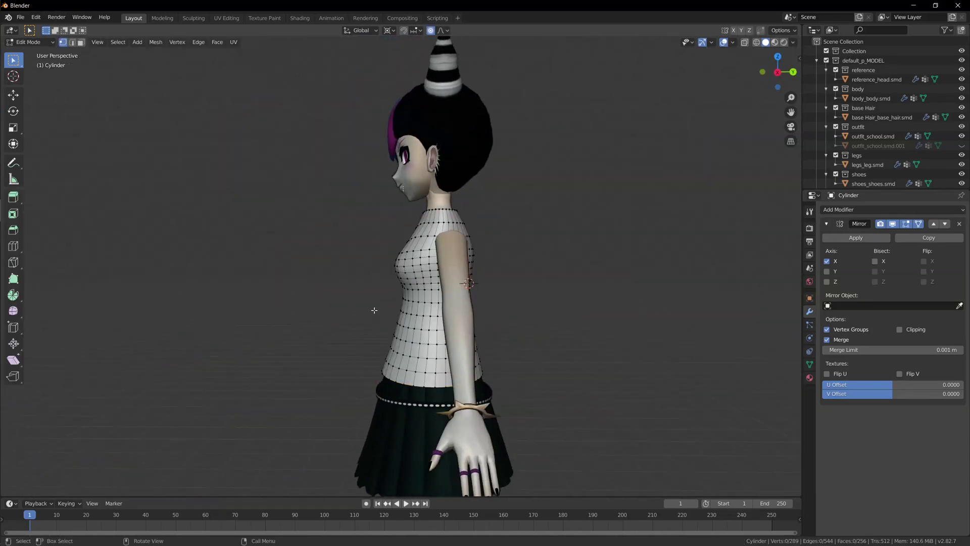
pyautogui.scroll(6, 441, 324)
pyautogui.press('g')
pyautogui.click(433, 328)
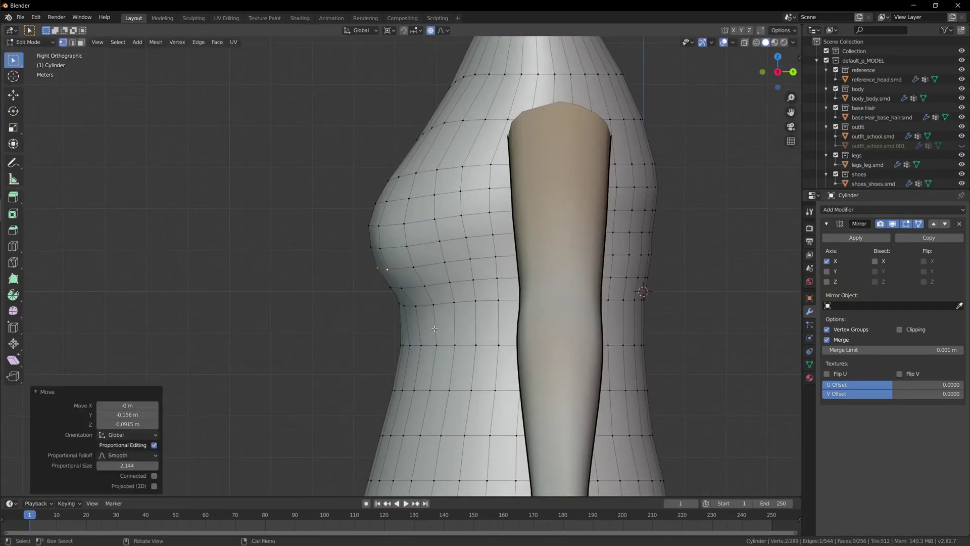
pyautogui.press('Tab')
pyautogui.scroll(-7, 432, 329)
pyautogui.click(328, 328)
pyautogui.moveTo(328, 329); pyautogui.dragTo(435, 361, button='middle')
pyautogui.click(416, 328)
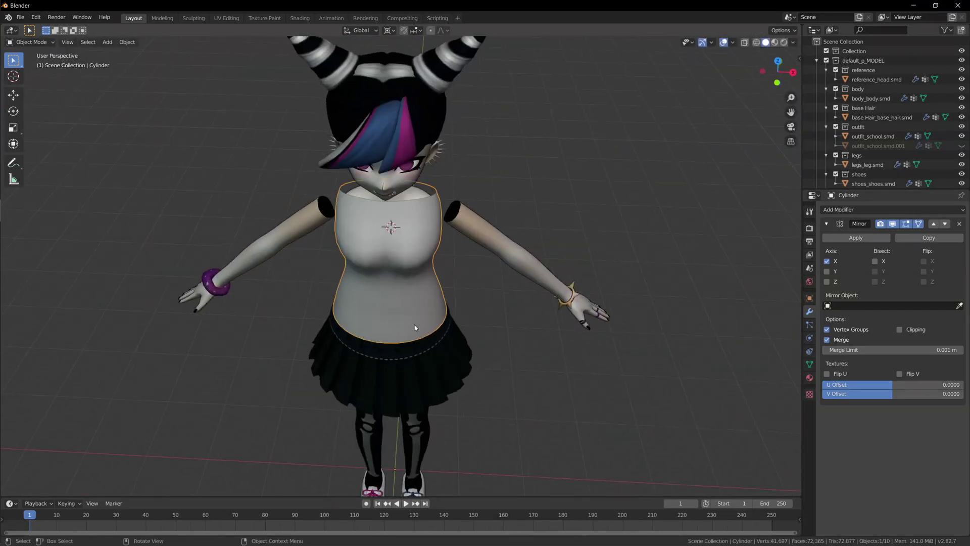
# Move the inner under-chest vertices near the centre line about -0.13 m along Y with a proportional size of 1.77
pyautogui.scroll(3, 415, 327)
pyautogui.moveTo(416, 327); pyautogui.dragTo(376, 242, button='middle')
pyautogui.press('Tab')
pyautogui.scroll(3, 376, 243)
pyautogui.moveTo(374, 225); pyautogui.dragTo(385, 250)
pyautogui.moveTo(385, 251); pyautogui.dragTo(406, 298, button='middle')
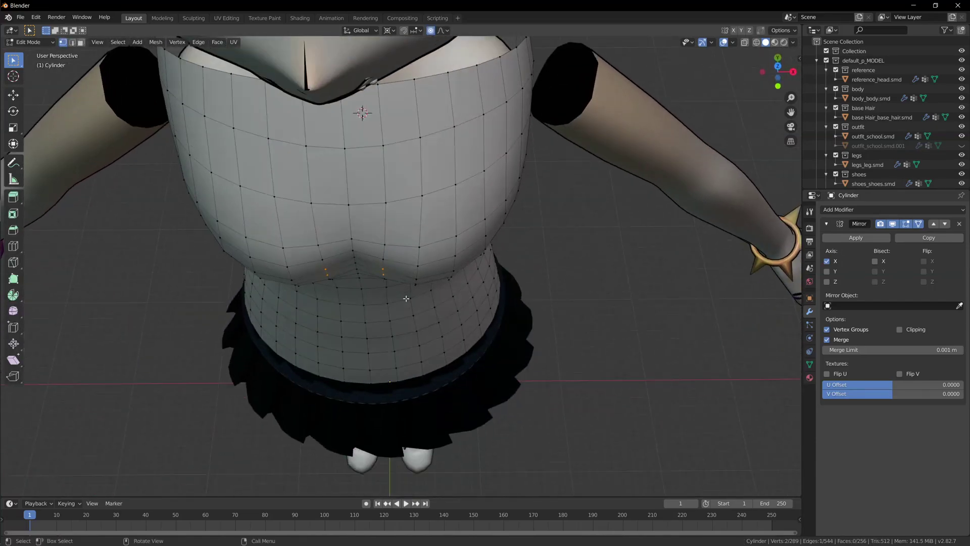
pyautogui.click(587, 310)
pyautogui.press('Tab')
pyautogui.moveTo(588, 310); pyautogui.dragTo(491, 294, button='middle')
pyautogui.scroll(-5, 542, 278)
pyautogui.scroll(5, 490, 294)
pyautogui.press('Tab')
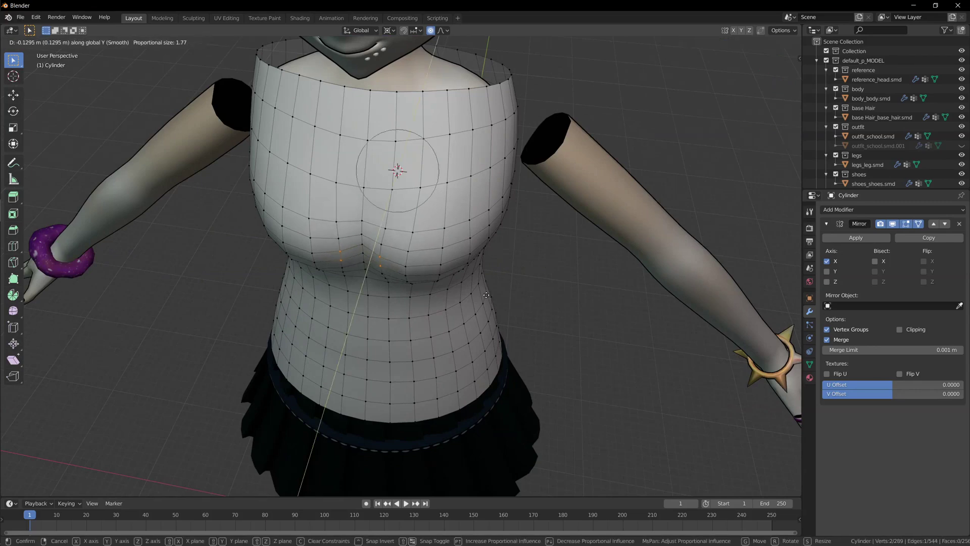
pyautogui.click(486, 295)
# Select the edge loop running just beneath the chest and move it along Z with proportional editing
pyautogui.press('Tab')
pyautogui.scroll(-6, 450, 267)
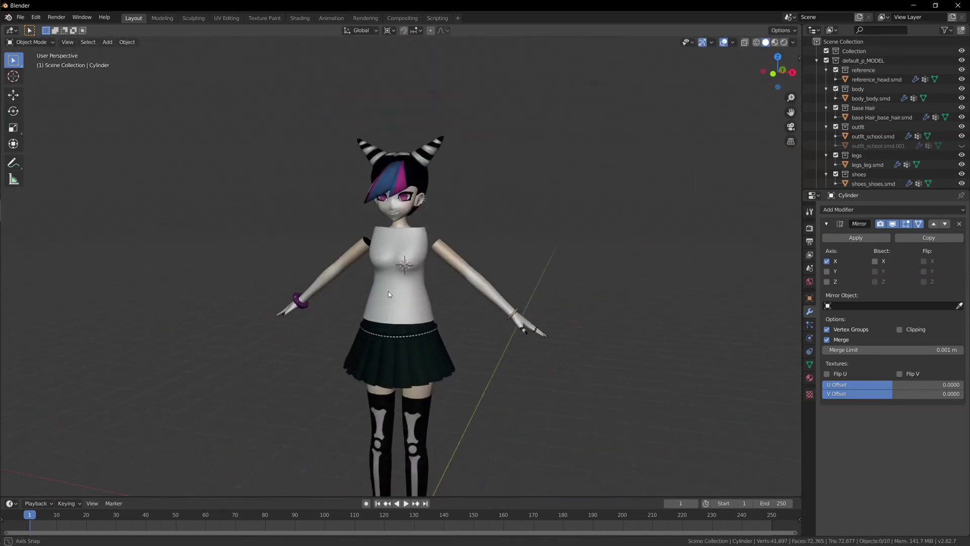
pyautogui.scroll(8, 391, 291)
pyautogui.press('Tab')
pyautogui.moveTo(394, 288); pyautogui.dragTo(381, 312, button='middle')
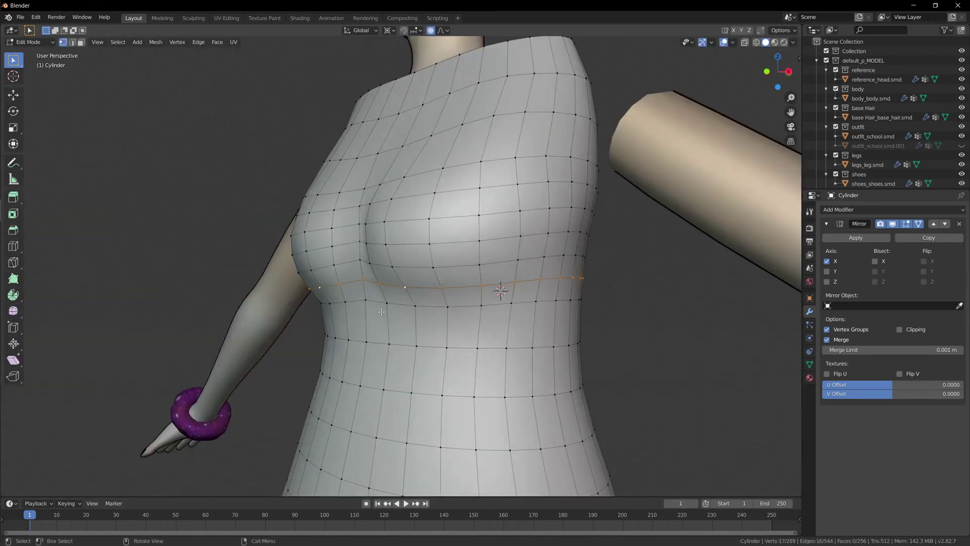
pyautogui.click(420, 336)
pyautogui.scroll(-2, 420, 334)
pyautogui.keyDown('alt'); pyautogui.click(412, 296); pyautogui.keyUp('alt')
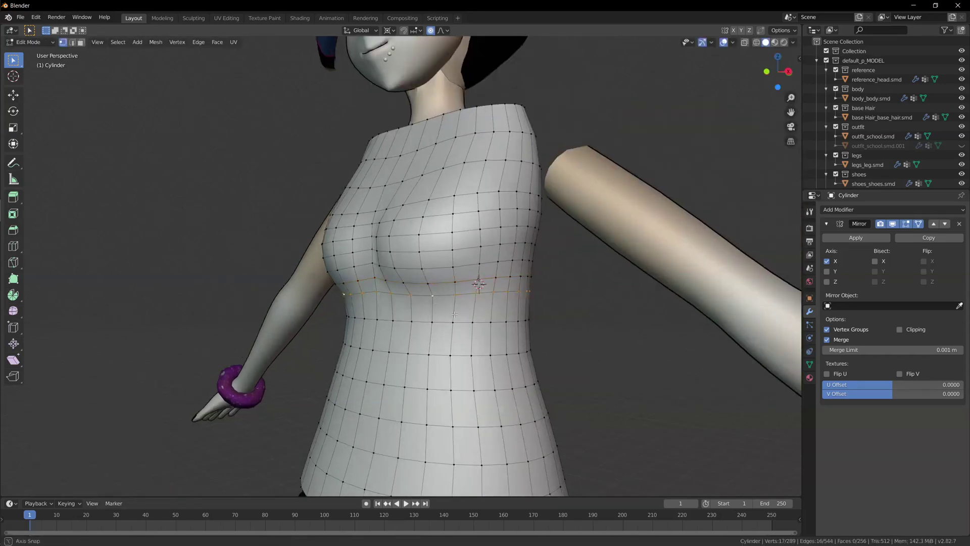
pyautogui.scroll(2, 452, 352)
pyautogui.press('g')
pyautogui.press('z')
pyautogui.moveTo(478, 349); pyautogui.dragTo(472, 323, button='middle')
pyautogui.click(449, 356)
# Narrow the shirt's top ring along X to a scale of 0.892 with a proportional size of 1.464
pyautogui.press('Tab')
pyautogui.scroll(-4, 462, 359)
pyautogui.scroll(-2, 383, 339)
pyautogui.press('Tab')
pyautogui.scroll(3, 454, 313)
pyautogui.moveTo(404, 311); pyautogui.dragTo(511, 355, button='middle')
pyautogui.press('Tab')
pyautogui.press('KP_1')
pyautogui.press('Tab')
pyautogui.hotkey('shift', 'z')
pyautogui.moveTo(225, 213); pyautogui.dragTo(497, 239)
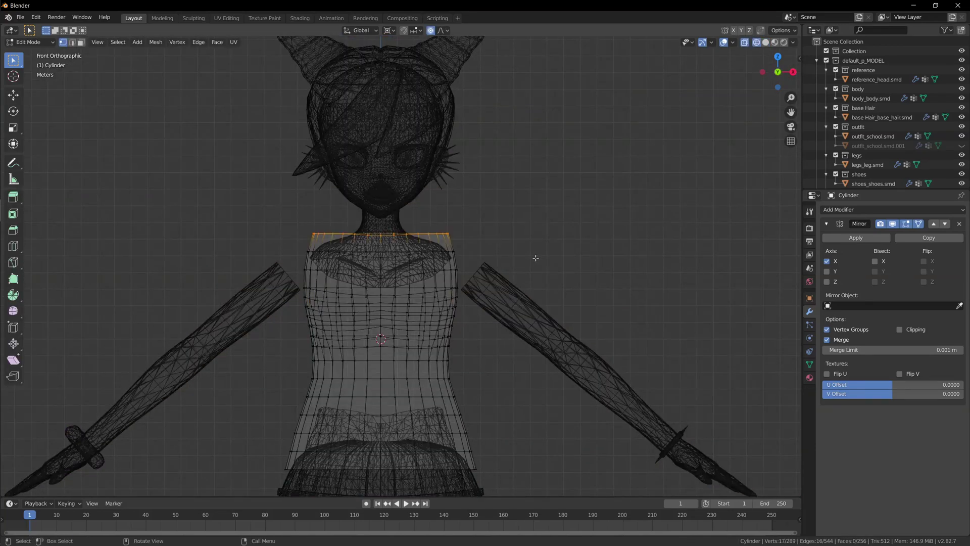
pyautogui.click(564, 257)
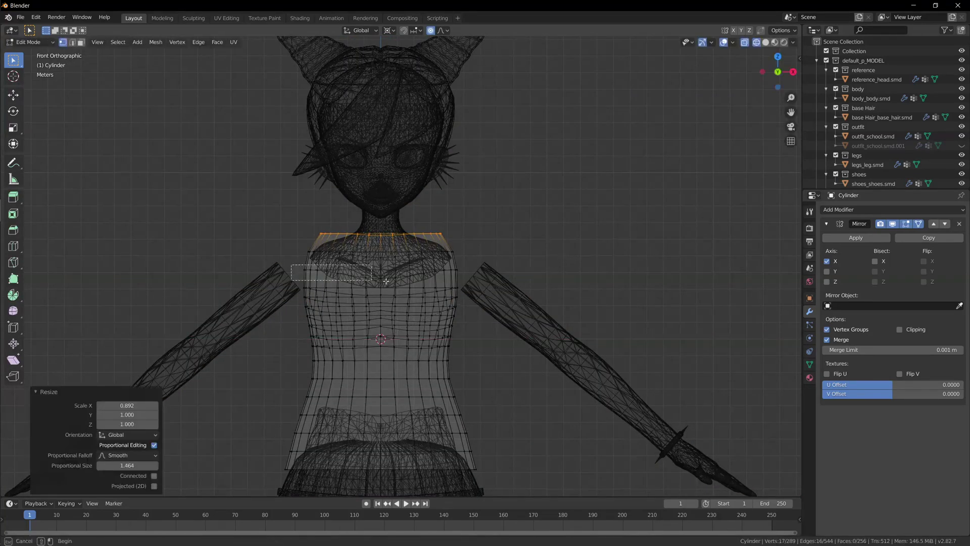
# Widen the upper-chest ring at armpit height along X to a scale of about 1.03 with a proportional size of 5.05
pyautogui.moveTo(283, 263); pyautogui.dragTo(525, 283)
pyautogui.press('s')
pyautogui.press('x')
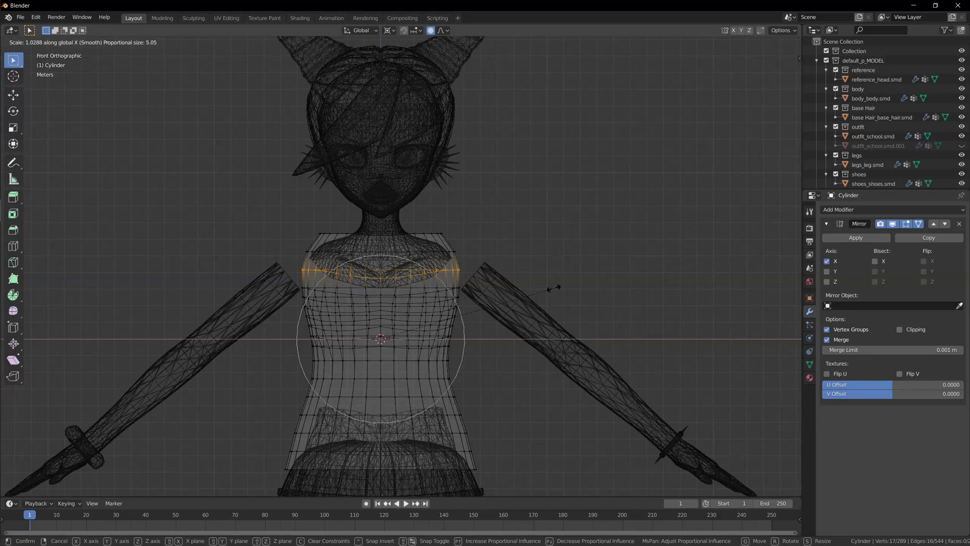
pyautogui.click(555, 287)
# Examine the shirt's fit around the shoulders and chest from perspective and front views, leaving nothing selected
pyautogui.press('Tab')
pyautogui.hotkey('shift', 'z')
pyautogui.moveTo(595, 210)
pyautogui.mouseDown(button='middle')
pyautogui.moveTo(527, 193)
pyautogui.moveTo(643, 175)
pyautogui.moveTo(533, 203)
pyautogui.moveTo(555, 211)
pyautogui.mouseUp(button='middle')
pyautogui.scroll(-5, 602, 177)
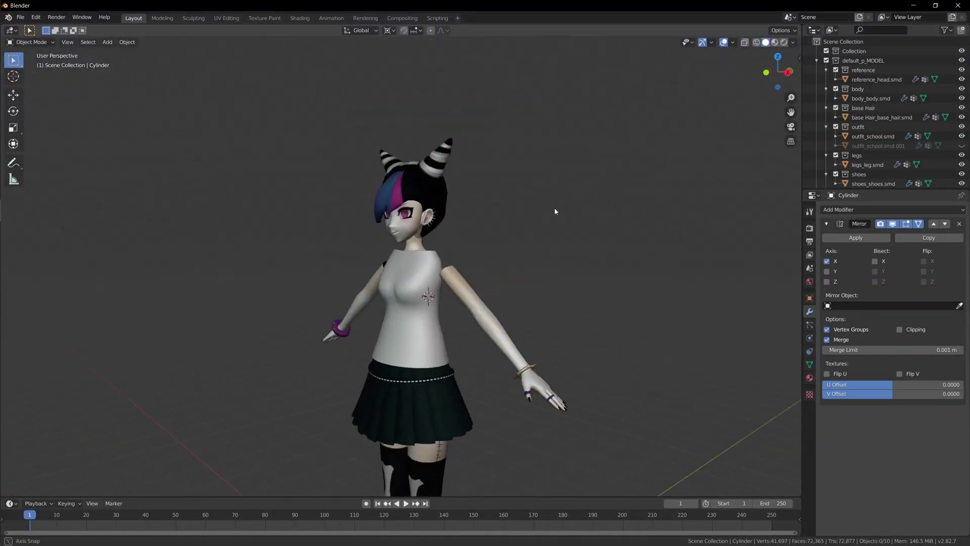
pyautogui.press('KP_1')
pyautogui.press('KP_Decimal')
pyautogui.press('Tab')
pyautogui.scroll(2, 525, 320)
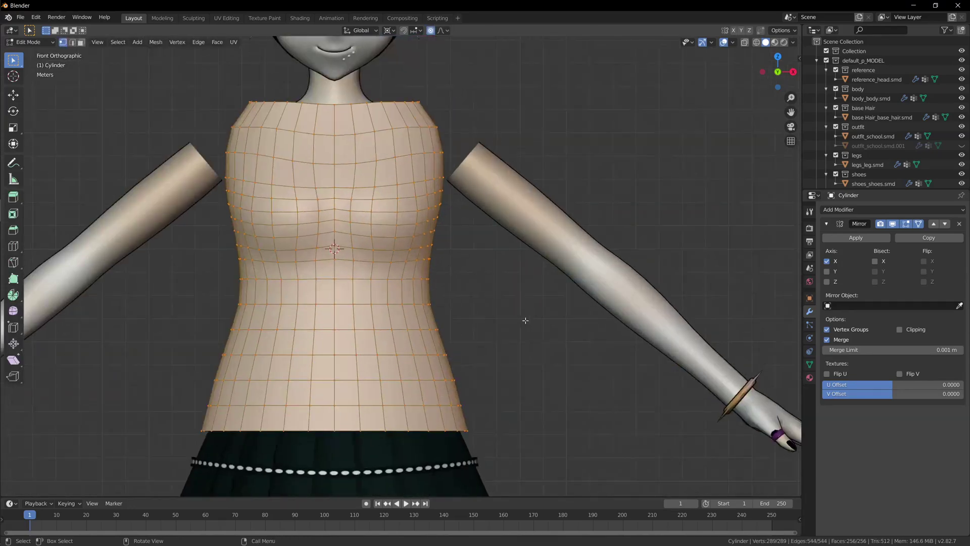
pyautogui.scroll(-1, 525, 320)
pyautogui.hotkey('alt', 'a')
pyautogui.moveTo(589, 313); pyautogui.dragTo(502, 353, button='middle')
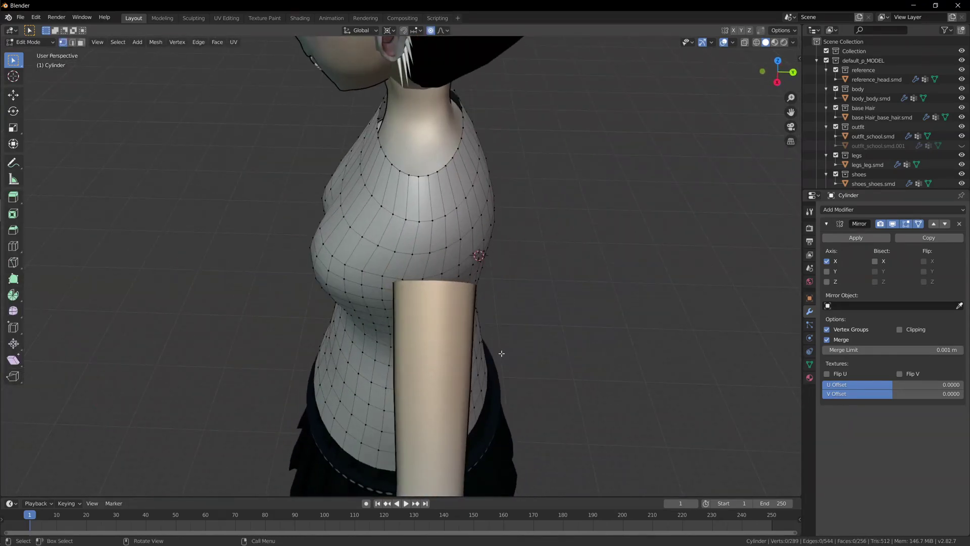
# Scale the two rings below the neckline along Y to about 1.046 around their own centre with proportional size 2.85, and shift them along Y
pyautogui.press('KP_1')
pyautogui.press('KP_3')
pyautogui.hotkey('shift', 'z')
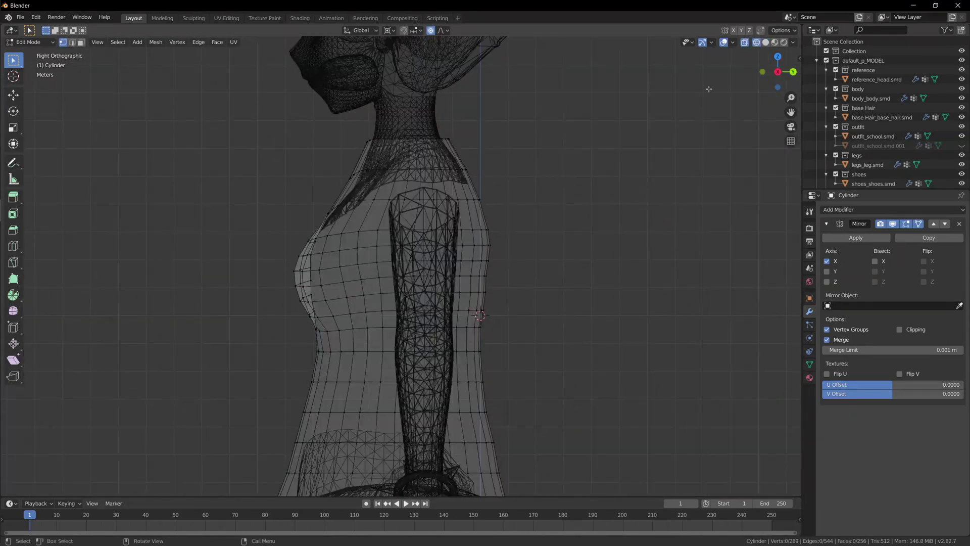
pyautogui.moveTo(507, 212); pyautogui.dragTo(507, 213)
pyautogui.press('KP_1')
pyautogui.press('KP_3')
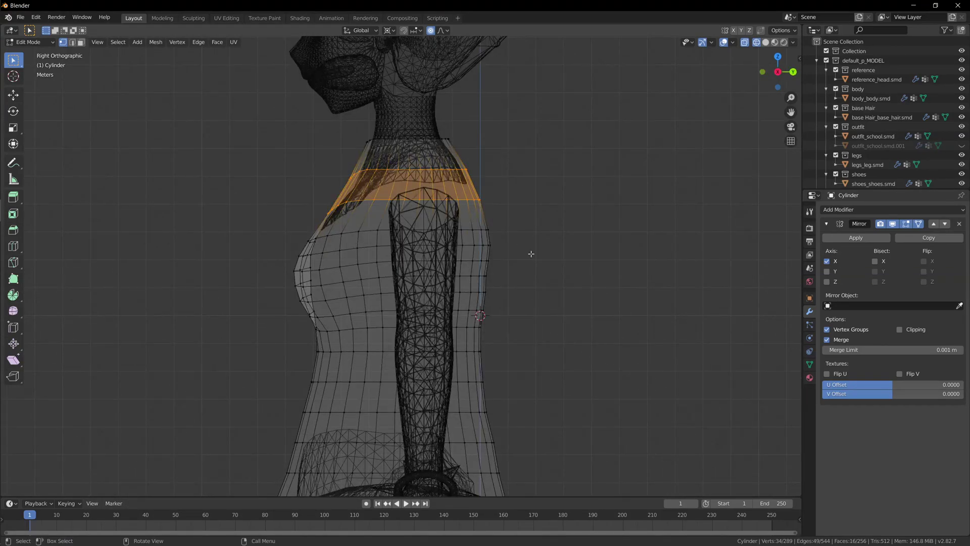
pyautogui.click(414, 62)
pyautogui.press('s')
pyautogui.press('y')
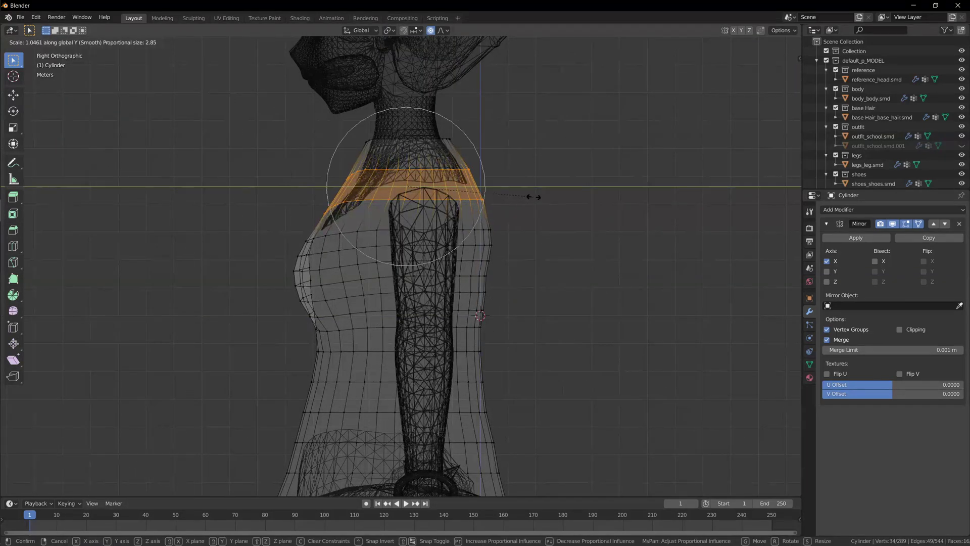
pyautogui.click(534, 196)
pyautogui.press('g')
pyautogui.press('y')
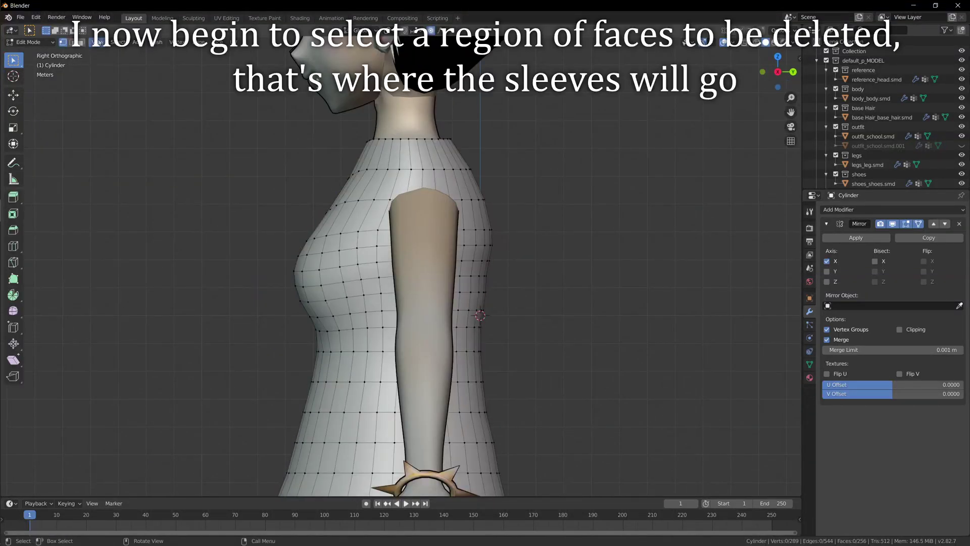
# Select the side faces around the shoulder for the sleeve hole in face mode, lining up the selection in front view
pyautogui.click(81, 42)
pyautogui.scroll(4, 405, 194)
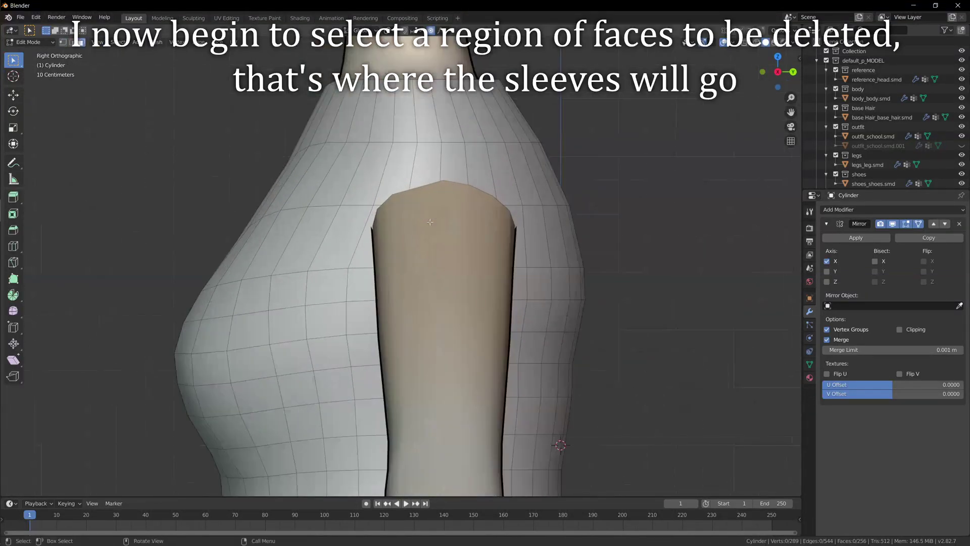
pyautogui.keyDown('ctrl'); pyautogui.click(402, 163); pyautogui.keyUp('ctrl')
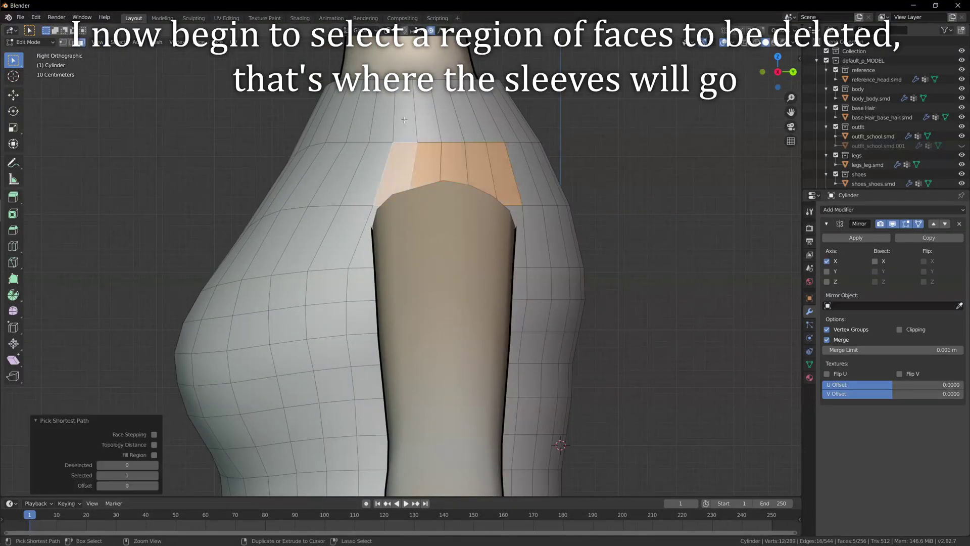
pyautogui.moveTo(411, 252)
pyautogui.mouseDown(button='middle')
pyautogui.moveTo(432, 264)
pyautogui.moveTo(406, 240)
pyautogui.mouseUp(button='middle')
pyautogui.keyDown('shift'); pyautogui.click(350, 154); pyautogui.keyUp('shift')
pyautogui.keyDown('shift'); pyautogui.click(384, 152); pyautogui.keyUp('shift')
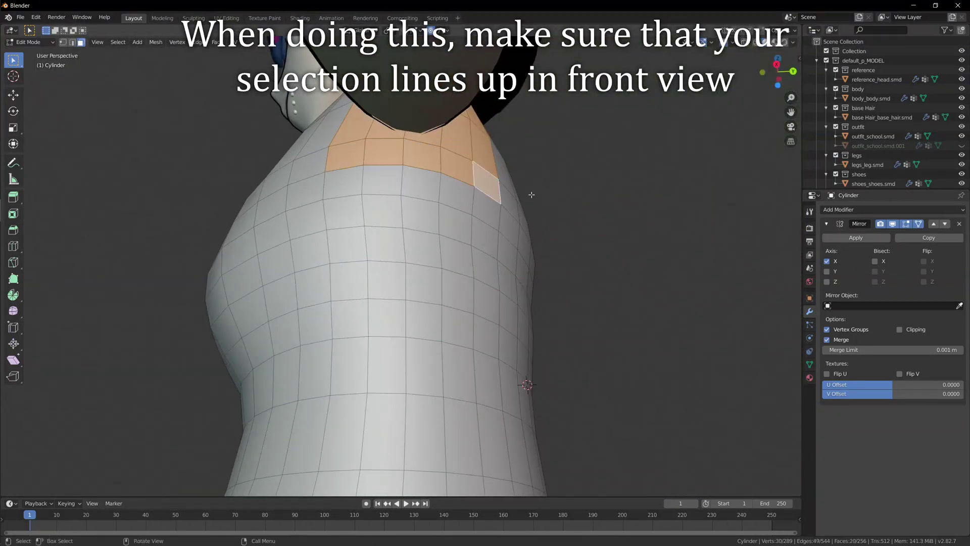
pyautogui.press('KP_1')
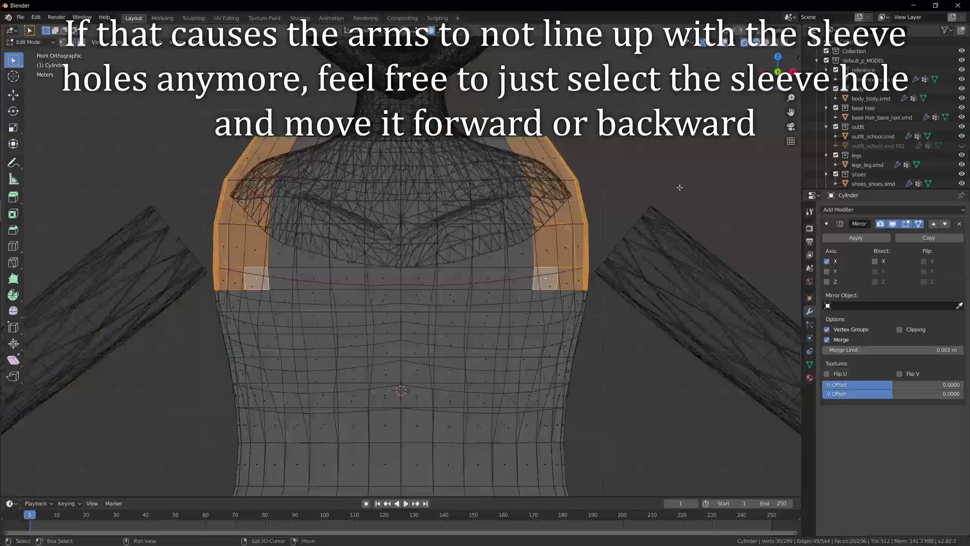
pyautogui.moveTo(631, 217); pyautogui.dragTo(480, 275, button='middle')
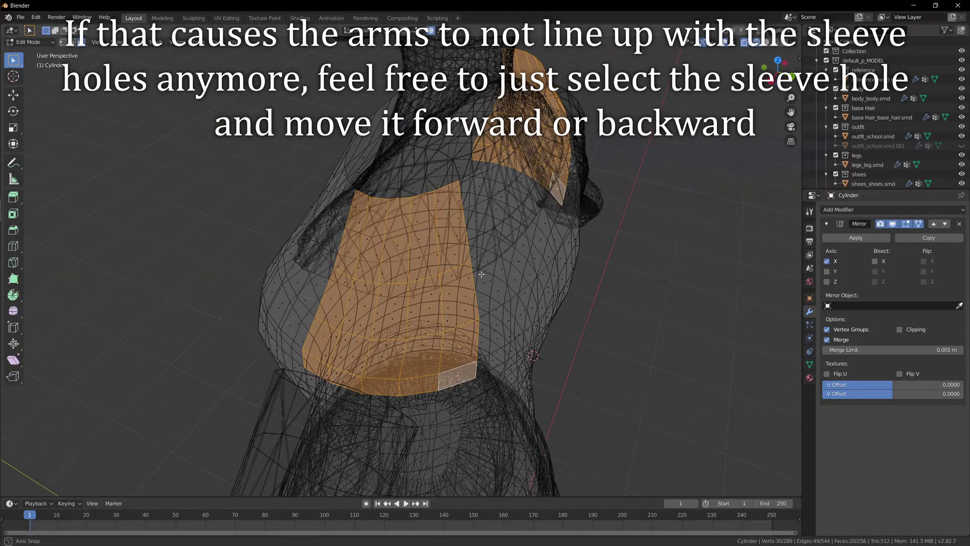
# Refine the sleeve-hole selection, leaving out some bottom faces for a rounder shape, and delete the selected faces
pyautogui.hotkey('shift', 'z')
pyautogui.keyDown('ctrl'); pyautogui.click(453, 283); pyautogui.keyUp('ctrl')
pyautogui.keyDown('shift'); pyautogui.click(457, 375); pyautogui.keyUp('shift')
pyautogui.moveTo(457, 375)
pyautogui.mouseDown(button='middle')
pyautogui.moveTo(487, 323)
pyautogui.moveTo(445, 303)
pyautogui.moveTo(425, 362)
pyautogui.moveTo(493, 237)
pyautogui.mouseUp(button='middle')
pyautogui.keyDown('shift'); pyautogui.click(390, 337); pyautogui.keyUp('shift')
pyautogui.keyDown('ctrl'); pyautogui.click(413, 210); pyautogui.keyUp('ctrl')
pyautogui.moveTo(413, 210); pyautogui.dragTo(394, 243, button='middle')
pyautogui.keyDown('shift'); pyautogui.click(385, 276); pyautogui.keyUp('shift')
pyautogui.keyDown('shift'); pyautogui.click(391, 306); pyautogui.keyUp('shift')
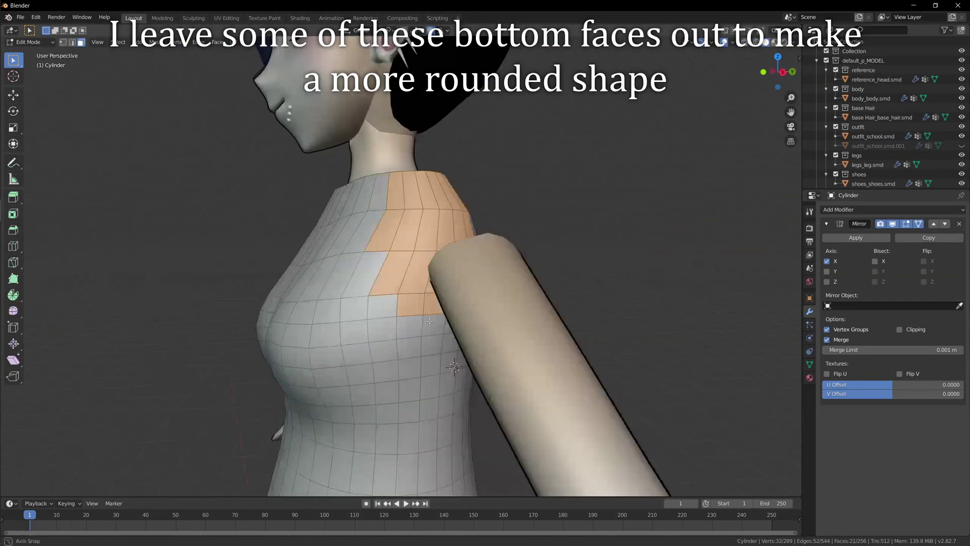
pyautogui.moveTo(445, 308); pyautogui.dragTo(456, 350, button='middle')
pyautogui.press('x')
pyautogui.click(375, 333)
# Connect the vertices across the corners of the sleeve hole with the fill command in vertex mode to round it
pyautogui.press('1')
pyautogui.scroll(2, 376, 331)
pyautogui.click(456, 350)
pyautogui.moveTo(482, 287); pyautogui.dragTo(361, 298, button='middle')
pyautogui.keyDown('shift'); pyautogui.click(379, 193); pyautogui.keyUp('shift')
pyautogui.press('f')
pyautogui.scroll(-4, 438, 290)
pyautogui.keyDown('shift'); pyautogui.click(414, 300); pyautogui.keyUp('shift')
pyautogui.keyDown('shift'); pyautogui.click(383, 329); pyautogui.keyUp('shift')
pyautogui.press('f')
# Bridge the front and back neckline vertices with faces across the top of the shoulder
pyautogui.moveTo(430, 356); pyautogui.dragTo(437, 379, button='middle')
pyautogui.click(360, 198)
pyautogui.keyDown('shift'); pyautogui.click(371, 212); pyautogui.keyUp('shift')
pyautogui.keyDown('shift'); pyautogui.click(462, 196); pyautogui.keyUp('shift')
pyautogui.keyDown('shift'); pyautogui.click(457, 210); pyautogui.keyUp('shift')
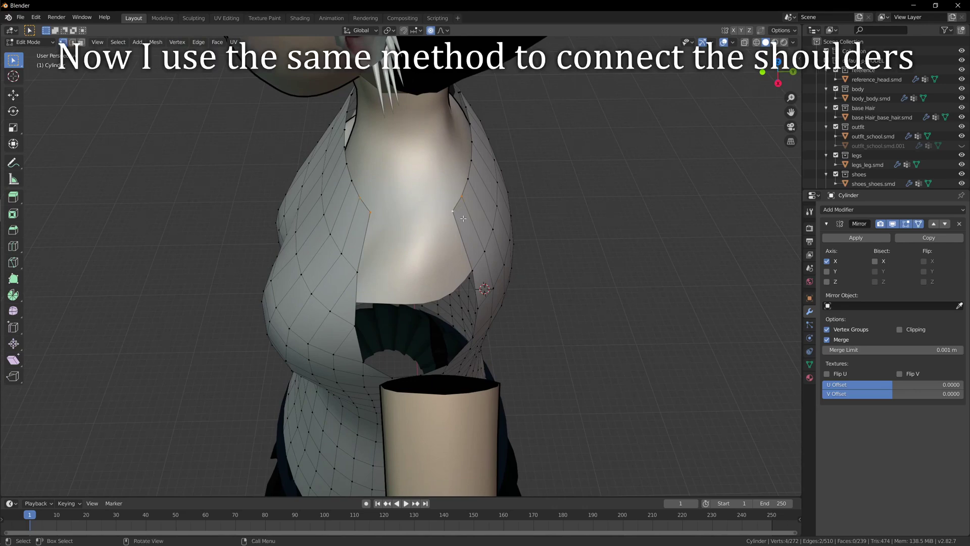
pyautogui.moveTo(361, 198); pyautogui.dragTo(335, 329, button='middle')
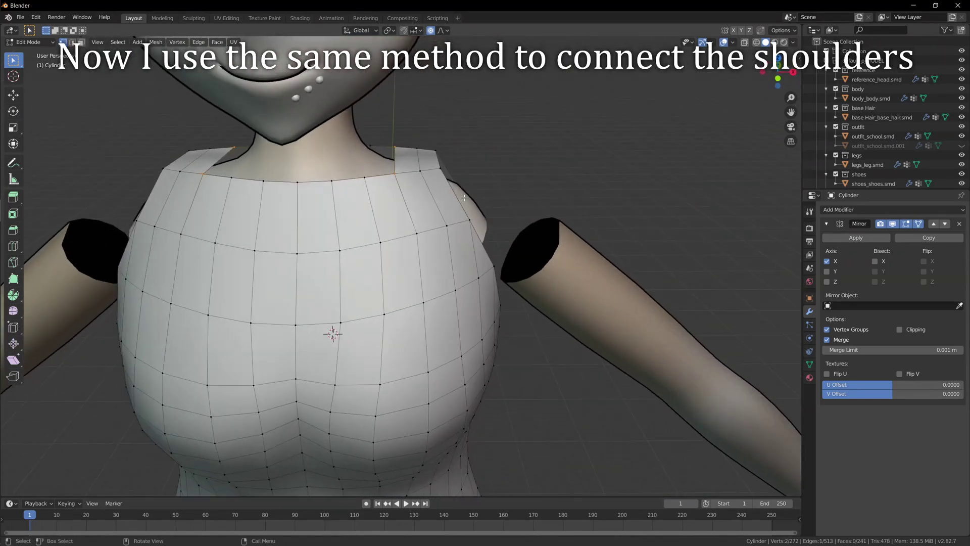
pyautogui.moveTo(458, 200); pyautogui.dragTo(362, 211, button='middle')
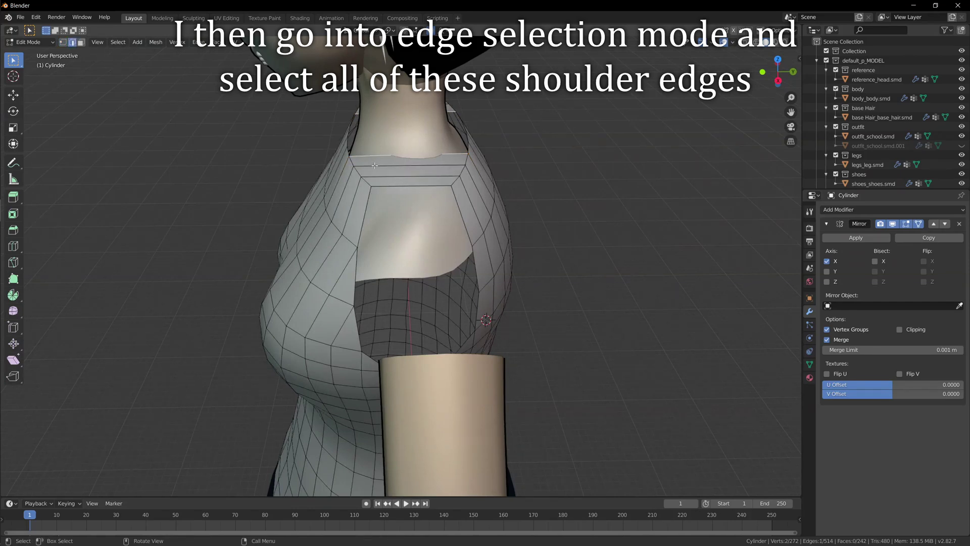
# Select the front-to-back shoulder edges in edge mode and subdivide them with 2 cuts
pyautogui.keyDown('shift'); pyautogui.click(392, 186); pyautogui.keyUp('shift')
pyautogui.moveTo(448, 211); pyautogui.dragTo(427, 184, button='middle')
pyautogui.rightClick(427, 183)
pyautogui.click(426, 182)
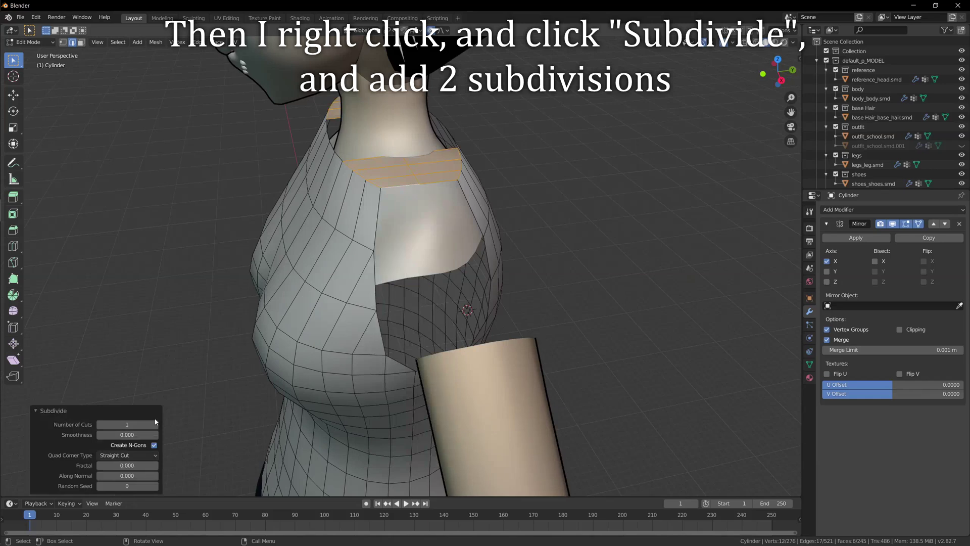
# Move the front edge row of the shoulder strip about 0.03 m along Y and -0.63 m along Z with proportional size 0.91
pyautogui.click(64, 42)
pyautogui.click(342, 162)
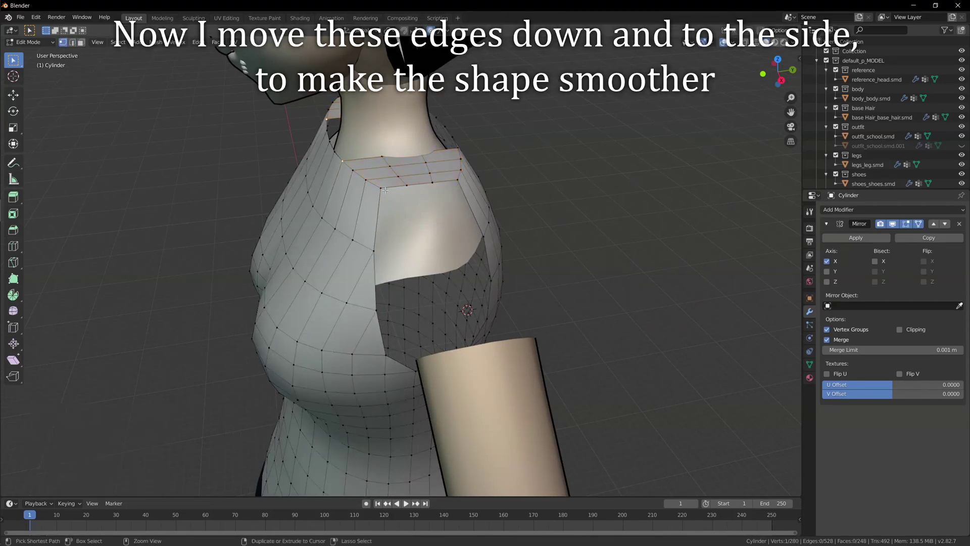
pyautogui.keyDown('ctrl'); pyautogui.click(380, 188); pyautogui.keyUp('ctrl')
pyautogui.click(342, 162)
pyautogui.keyDown('ctrl'); pyautogui.click(380, 188); pyautogui.keyUp('ctrl')
pyautogui.moveTo(461, 236); pyautogui.dragTo(504, 224, button='middle')
pyautogui.press('KP_3')
pyautogui.scroll(4, 408, 246)
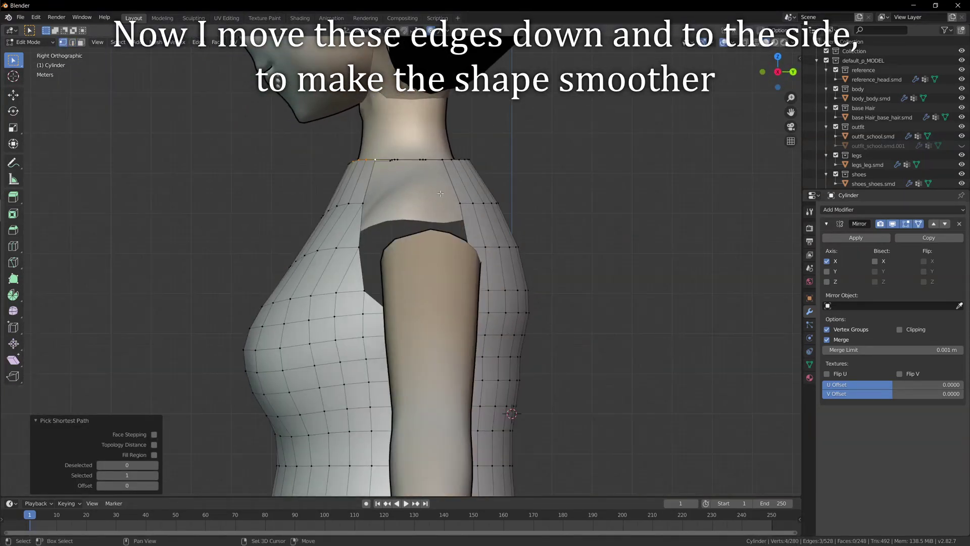
pyautogui.scroll(12, 411, 258)
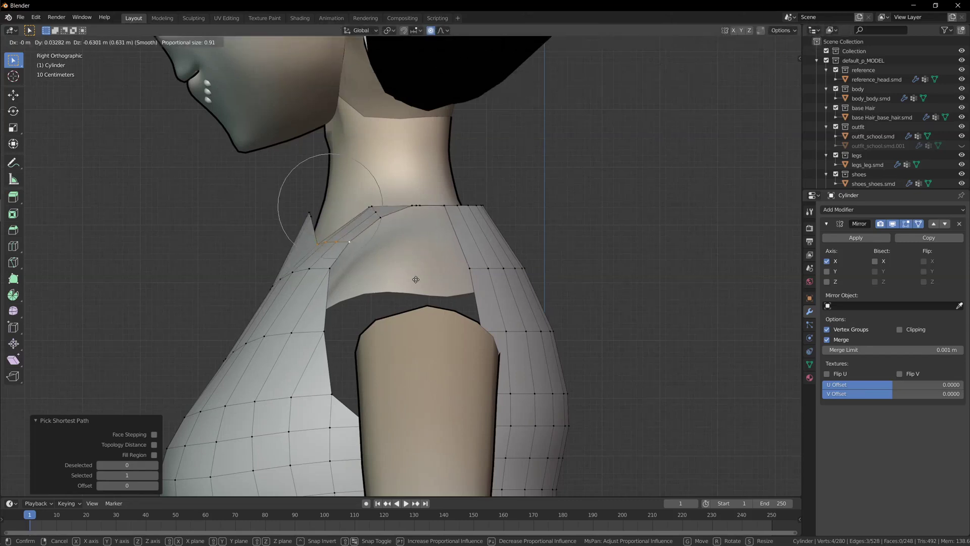
pyautogui.click(415, 279)
# Select the rear edge row of the shoulder strip and reposition it with proportional editing to smooth the shoulder's back
pyautogui.moveTo(416, 279); pyautogui.dragTo(348, 306, button='middle')
pyautogui.scroll(-1, 384, 263)
pyautogui.click(416, 220)
pyautogui.keyDown('ctrl'); pyautogui.click(480, 213); pyautogui.keyUp('ctrl')
pyautogui.moveTo(450, 253); pyautogui.dragTo(434, 292, button='middle')
pyautogui.press('KP_3')
pyautogui.click(496, 280)
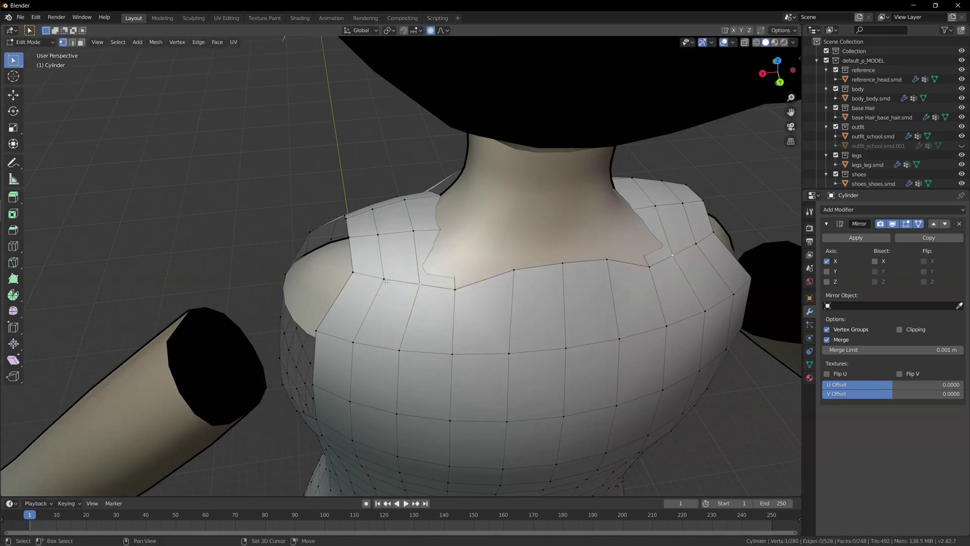
pyautogui.click(502, 312)
# Try to shift the rear shoulder edge row along X with a proportional size of 0.91
pyautogui.click(392, 235)
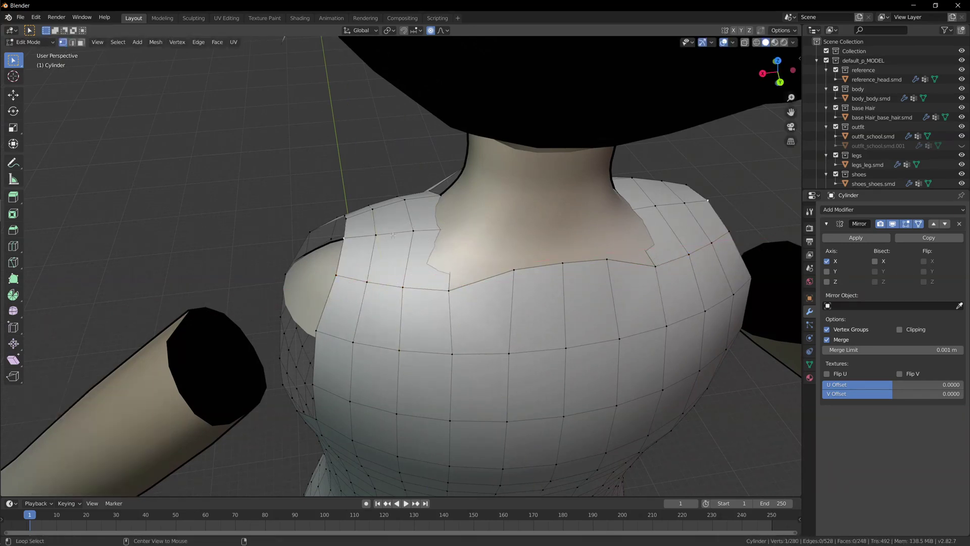
pyautogui.keyDown('ctrl'); pyautogui.click(412, 295); pyautogui.keyUp('ctrl')
pyautogui.press('g')
pyautogui.press('x')
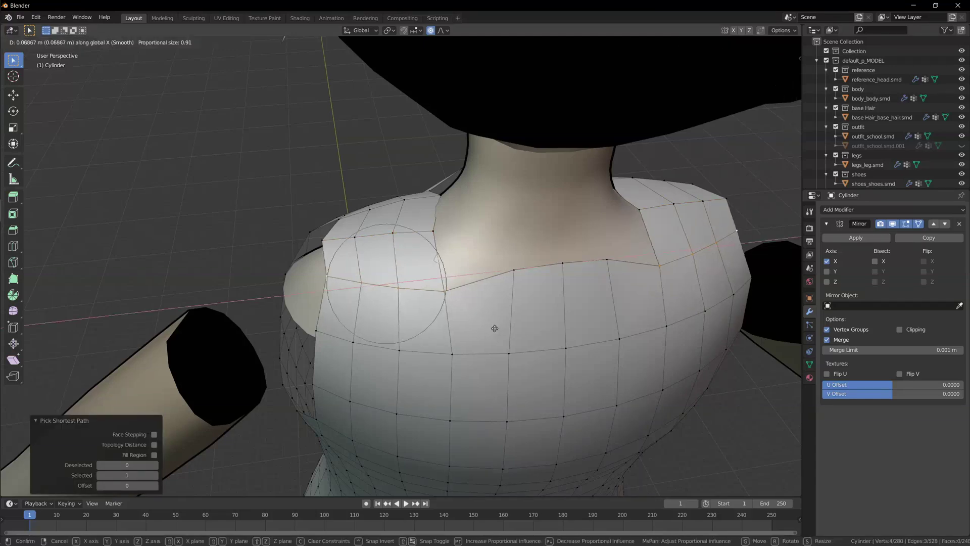
pyautogui.rightClick(486, 326)
pyautogui.moveTo(486, 326); pyautogui.dragTo(479, 295, button='middle')
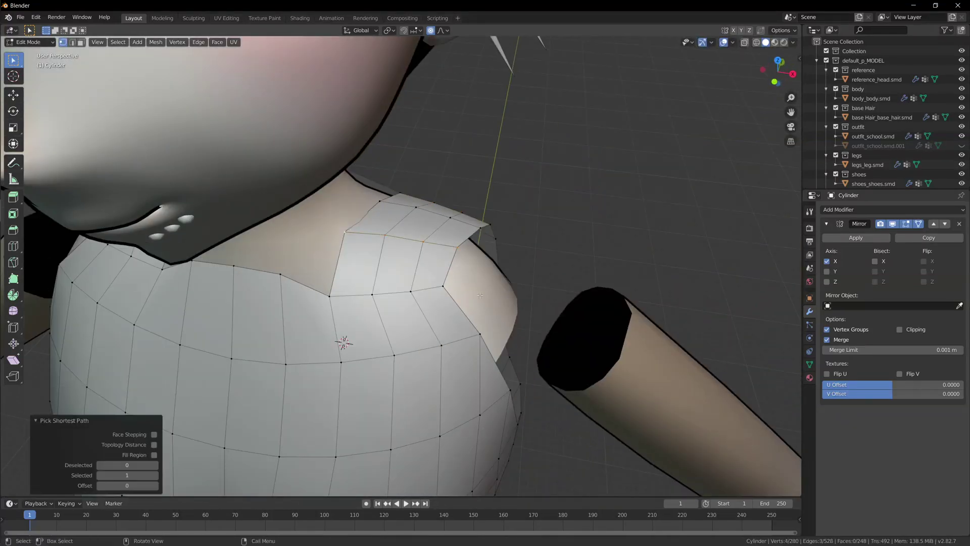
# Select the front shoulder edge row and move it outward along X with Smooth falloff and proportional size 0.68
pyautogui.click(501, 298)
pyautogui.click(443, 286)
pyautogui.keyDown('ctrl'); pyautogui.click(330, 296); pyautogui.keyUp('ctrl')
pyautogui.press('g')
pyautogui.press('x')
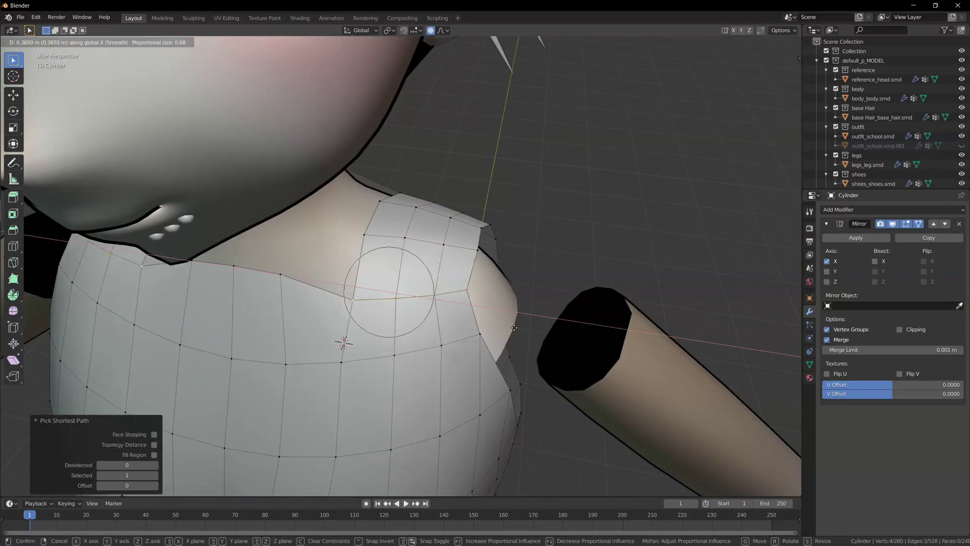
pyautogui.click(508, 321)
# Select the rear shoulder edge row, switch the proportional falloff to Sharp and reposition the row
pyautogui.moveTo(510, 323); pyautogui.dragTo(398, 263, button='middle')
pyautogui.click(354, 227)
pyautogui.keyDown('ctrl'); pyautogui.click(445, 245); pyautogui.keyUp('ctrl')
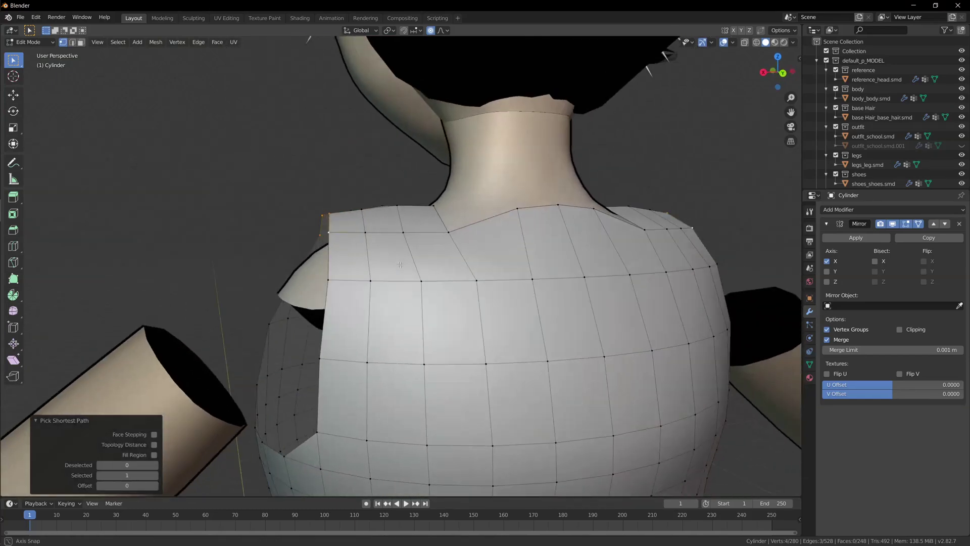
pyautogui.press('g')
pyautogui.press('z')
pyautogui.click(446, 31)
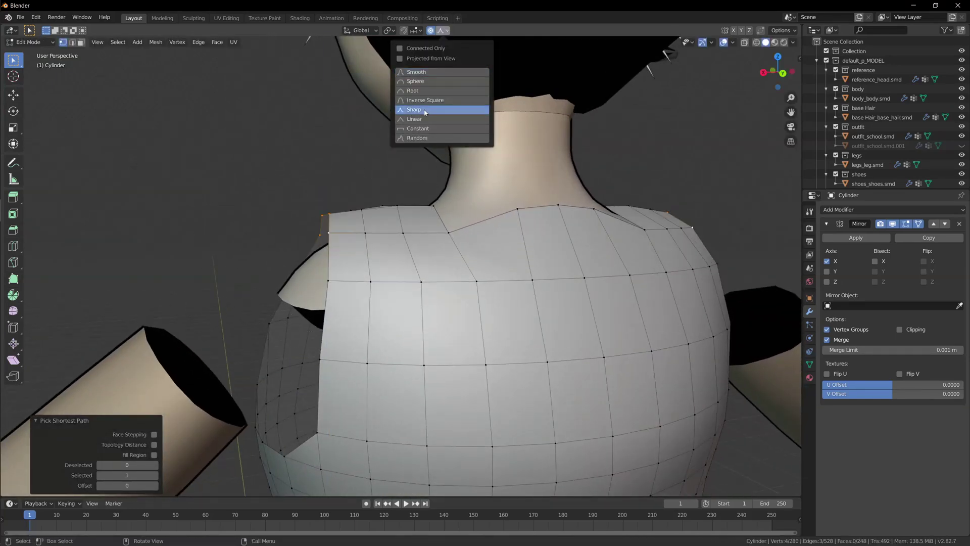
pyautogui.click(434, 112)
pyautogui.press('g')
pyautogui.click(402, 279)
# Shift a shoulder vertex along X with Sharp proportional falloff to even out the shoulder's shape
pyautogui.moveTo(404, 281); pyautogui.dragTo(530, 336, button='middle')
pyautogui.click(448, 324)
pyautogui.moveTo(493, 364); pyautogui.dragTo(545, 315, button='middle')
pyautogui.click(538, 344)
pyautogui.click(338, 274)
pyautogui.press('g')
pyautogui.press('x')
pyautogui.scroll(-6, 416, 323)
pyautogui.click(412, 323)
pyautogui.click(523, 281)
pyautogui.scroll(-4, 523, 281)
pyautogui.scroll(4, 561, 299)
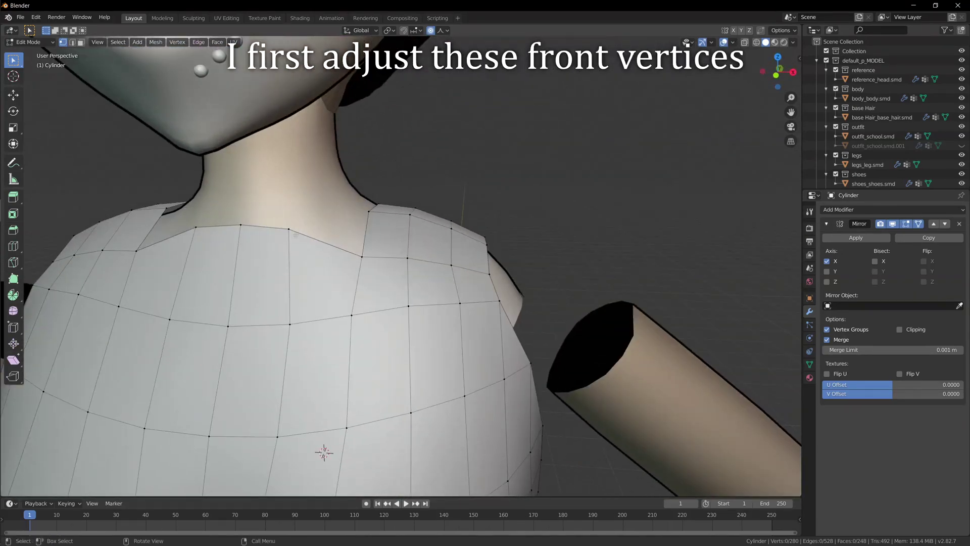
# Lower the centre front neckline vertices 0.548 m along Z with Sharp falloff and proportional size 1.0, refining the centre
pyautogui.click(289, 229)
pyautogui.keyDown('shift'); pyautogui.click(241, 225); pyautogui.keyUp('shift')
pyautogui.press('g')
pyautogui.press('z')
pyautogui.click(359, 306)
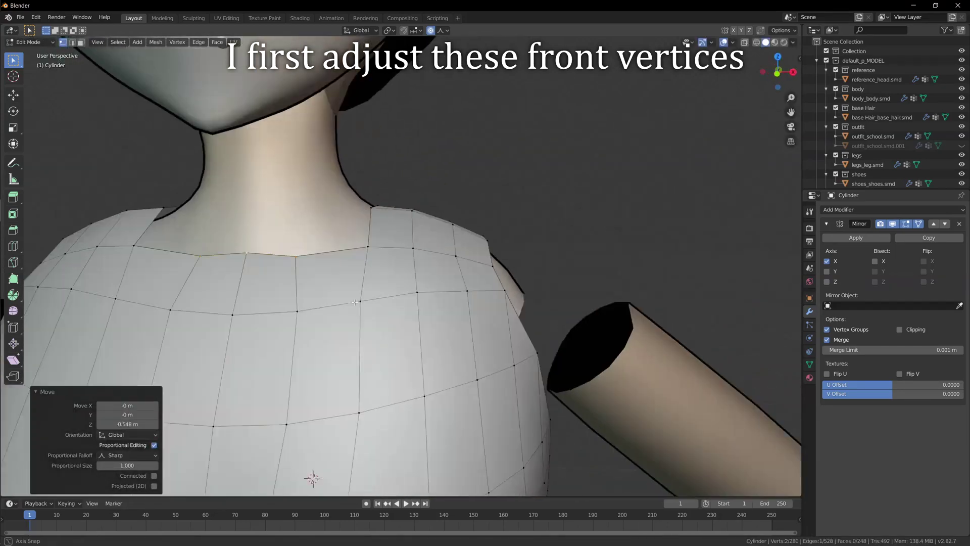
pyautogui.moveTo(363, 296); pyautogui.dragTo(370, 281, button='middle')
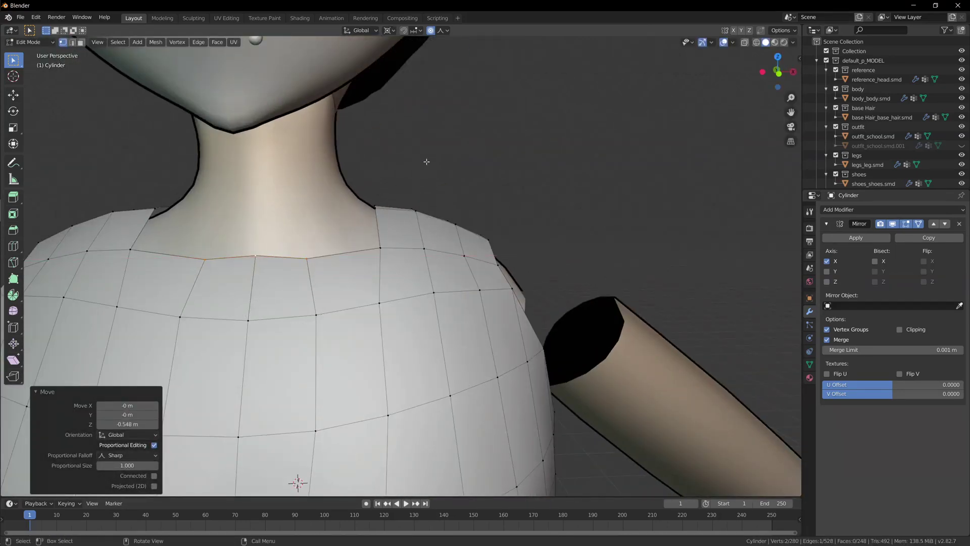
pyautogui.click(504, 114)
pyautogui.click(256, 257)
pyautogui.moveTo(381, 283); pyautogui.dragTo(356, 301, button='middle')
pyautogui.click(295, 278)
pyautogui.scroll(-3, 357, 301)
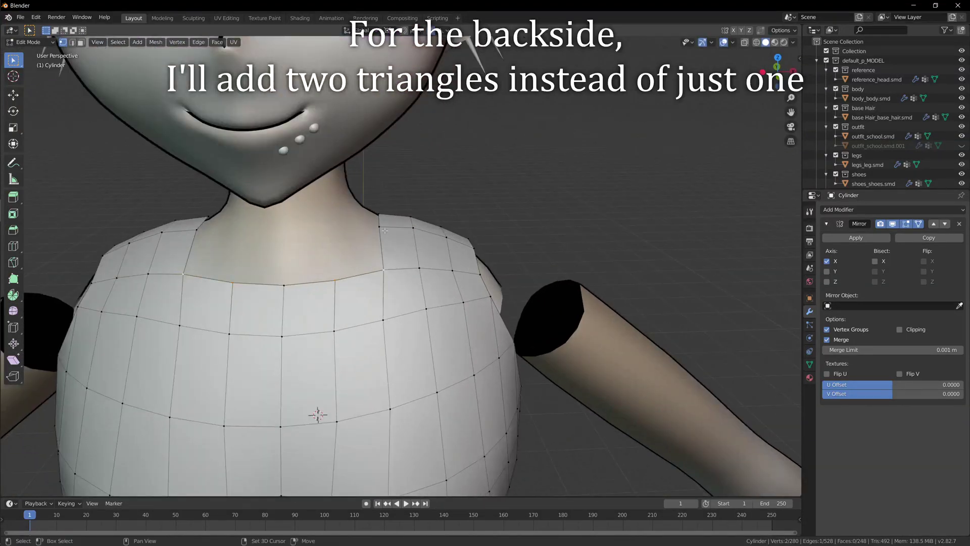
# Select the newly created back neckline edge beside the shoulder and subdivide it with 1 cut
pyautogui.moveTo(444, 288); pyautogui.dragTo(493, 247, button='middle')
pyautogui.scroll(5, 489, 260)
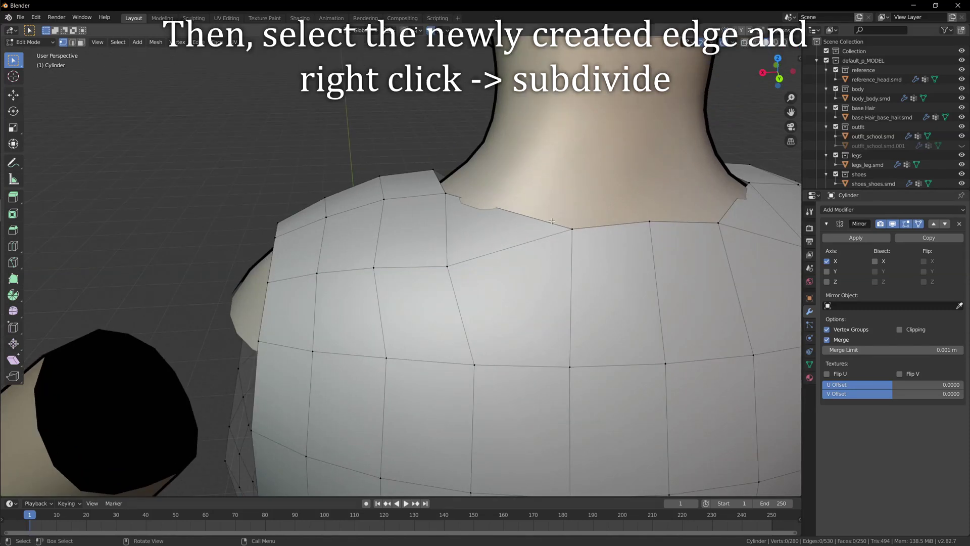
pyautogui.scroll(-1, 519, 227)
pyautogui.click(520, 227)
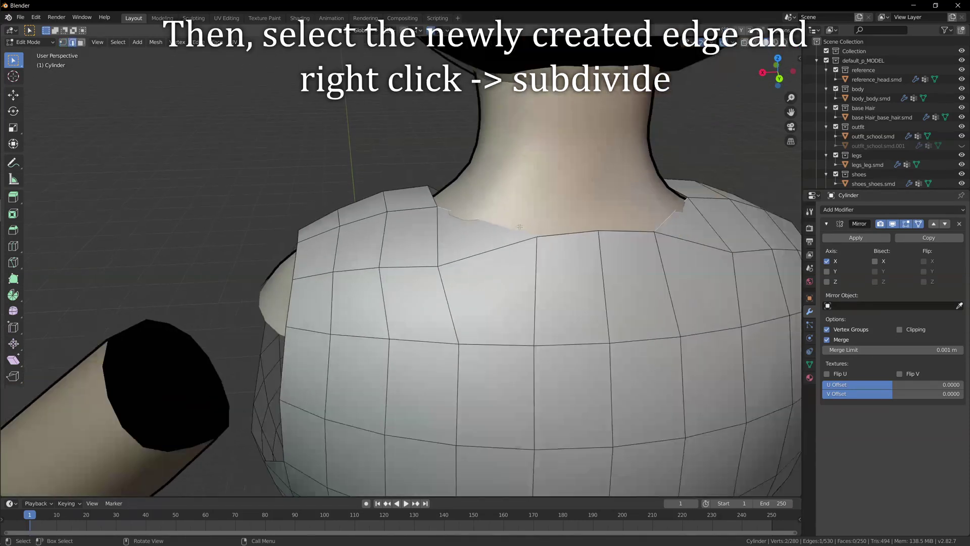
pyautogui.rightClick(503, 224)
pyautogui.click(506, 236)
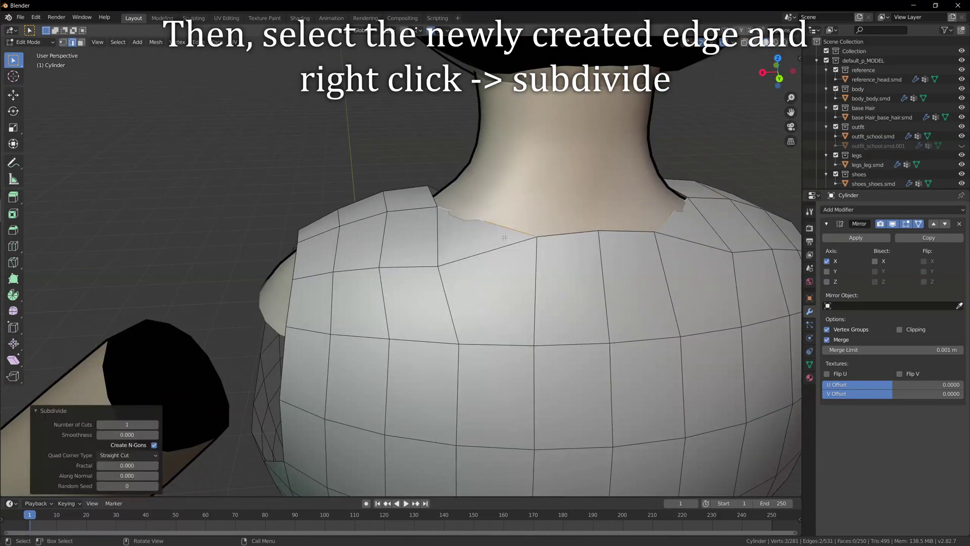
# Select the face under the subdivided back neckline edge and delete only the face
pyautogui.click(81, 43)
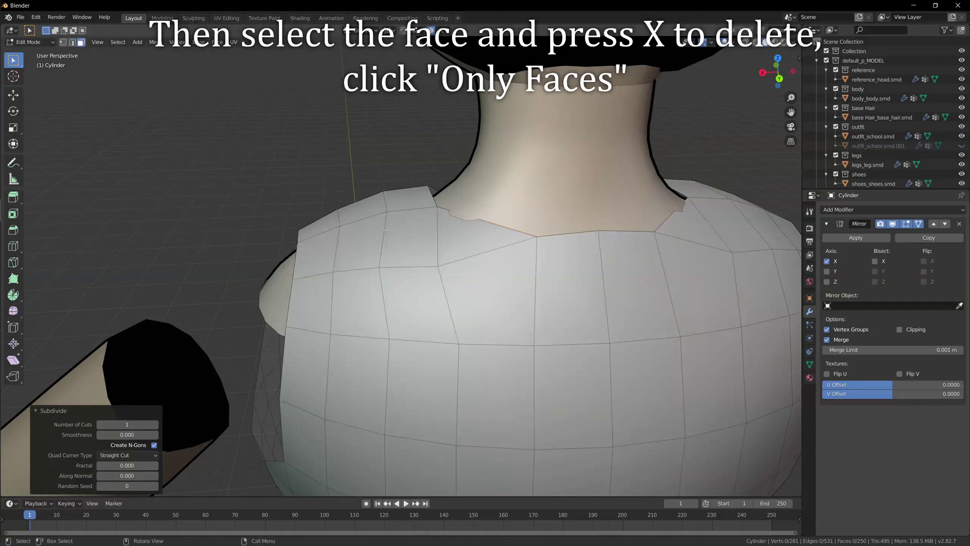
pyautogui.click(463, 236)
pyautogui.press('x')
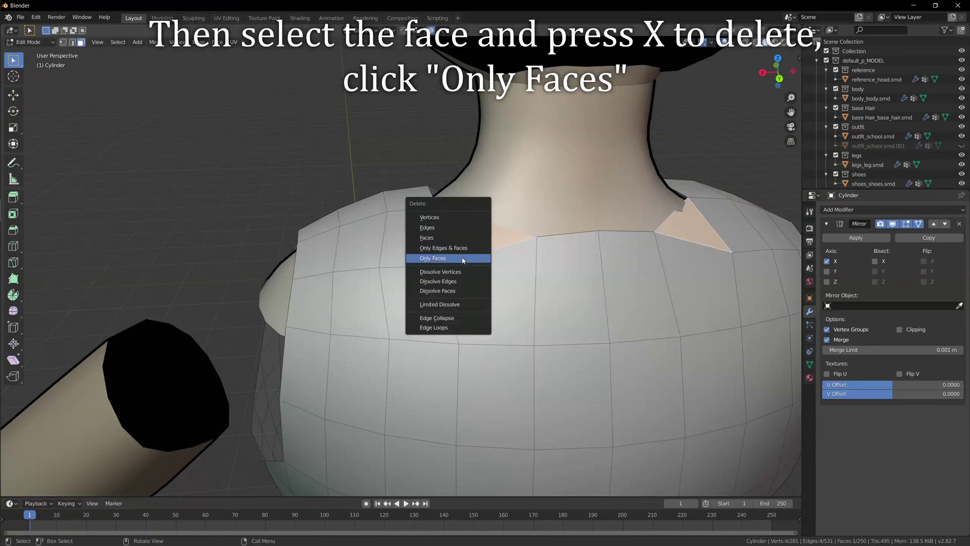
pyautogui.click(462, 259)
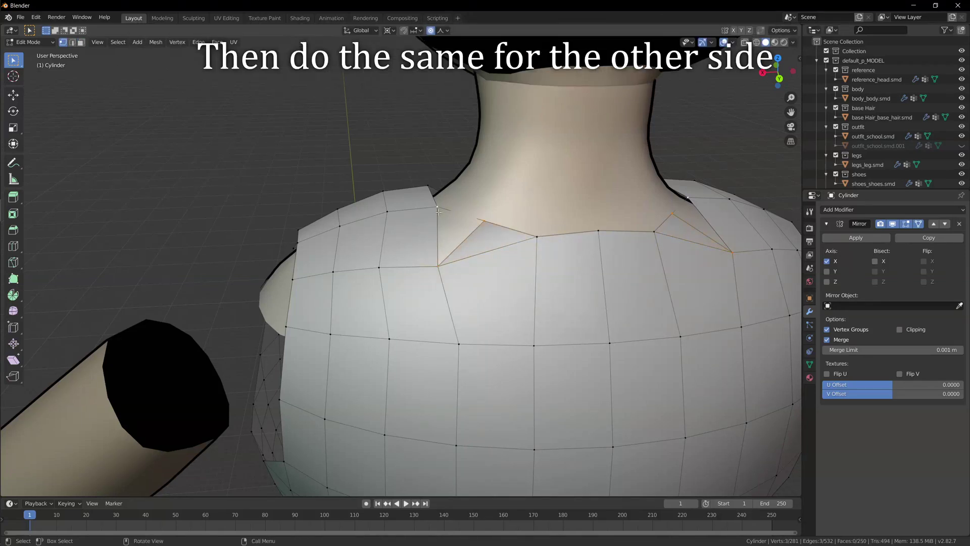
# Move the middle back neckline vertices -0.329 m along Z with Sharp falloff and proportional size 1.0, and adjust them along X
pyautogui.moveTo(522, 252)
pyautogui.mouseDown(button='middle')
pyautogui.moveTo(532, 263)
pyautogui.moveTo(516, 260)
pyautogui.mouseUp(button='middle')
pyautogui.press('g')
pyautogui.click(518, 255)
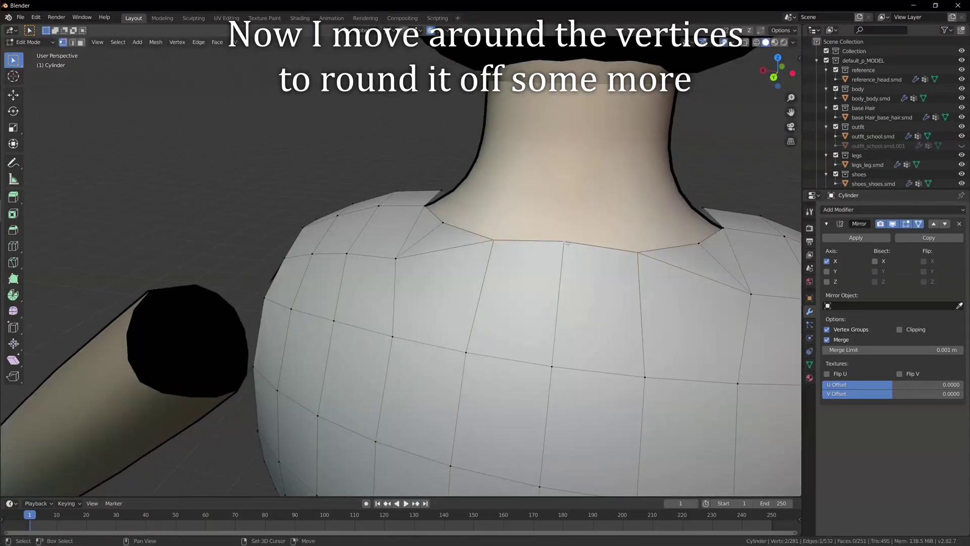
pyautogui.press('g')
pyautogui.press('z')
pyautogui.click(598, 274)
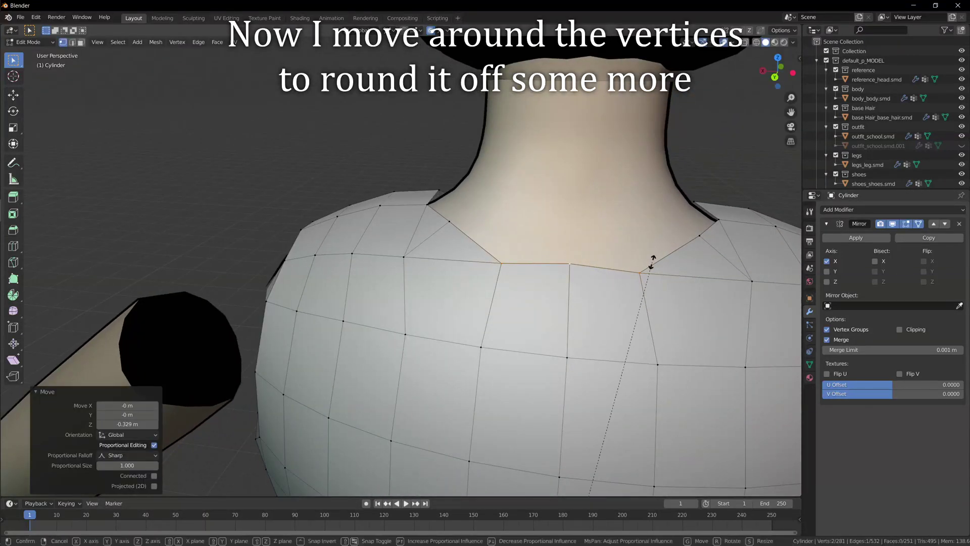
pyautogui.press('x')
pyautogui.click(705, 147)
# Reposition individual back neckline vertices with Sharp falloff and proportional size 1.0 to round off the neck opening
pyautogui.moveTo(706, 147); pyautogui.dragTo(510, 174, button='middle')
pyautogui.click(324, 270)
pyautogui.press('g')
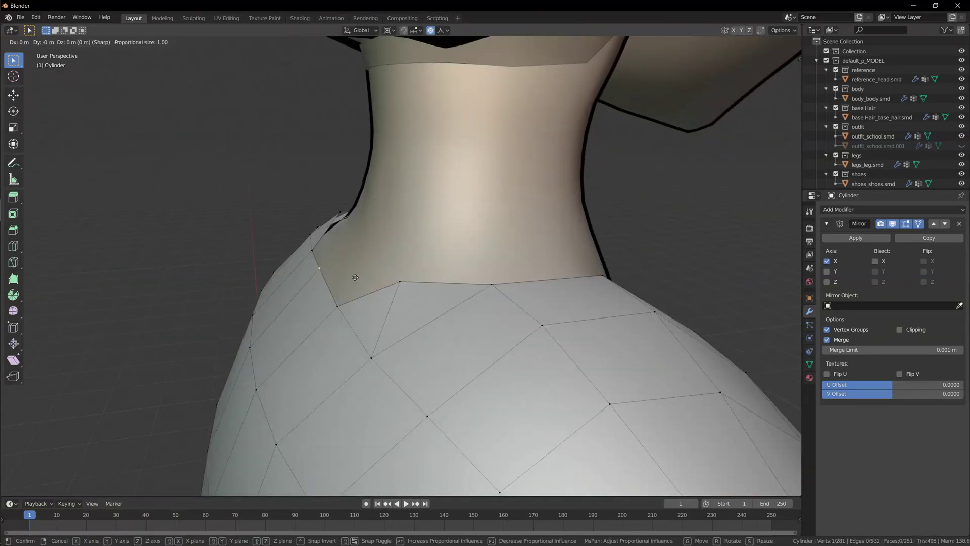
pyautogui.click(353, 281)
pyautogui.scroll(-4, 352, 281)
pyautogui.moveTo(352, 281); pyautogui.dragTo(526, 252, button='middle')
pyautogui.scroll(4, 474, 268)
pyautogui.click(442, 240)
pyautogui.press('g')
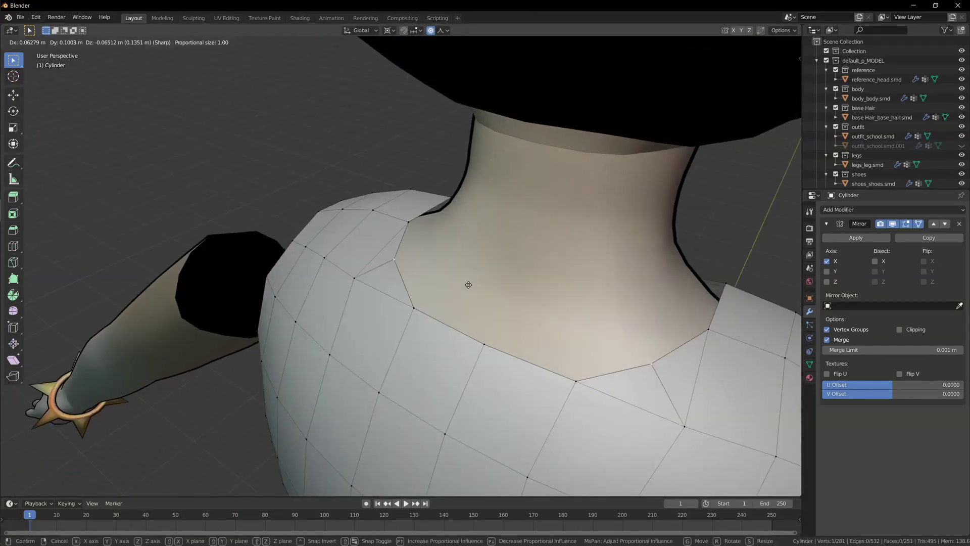
pyautogui.click(468, 284)
# Adjust the rear neck triangles' upper vertex and outer corner vertex to smooth the back of the shoulder
pyautogui.moveTo(468, 285); pyautogui.dragTo(530, 232, button='middle')
pyautogui.click(500, 223)
pyautogui.press('g')
pyautogui.click(502, 239)
pyautogui.click(443, 253)
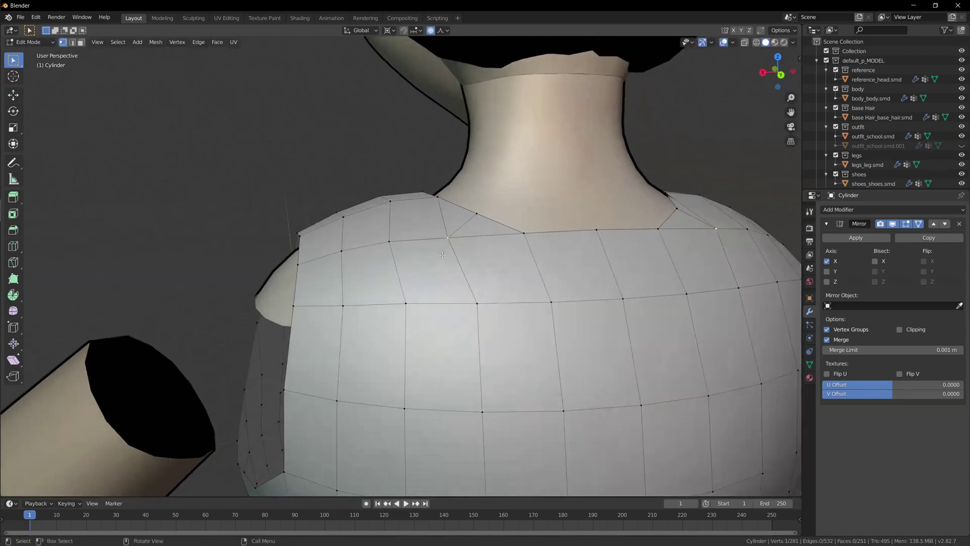
pyautogui.moveTo(442, 254); pyautogui.dragTo(485, 273, button='middle')
pyautogui.press('g')
pyautogui.click(448, 255)
pyautogui.scroll(-3, 416, 250)
pyautogui.click(593, 284)
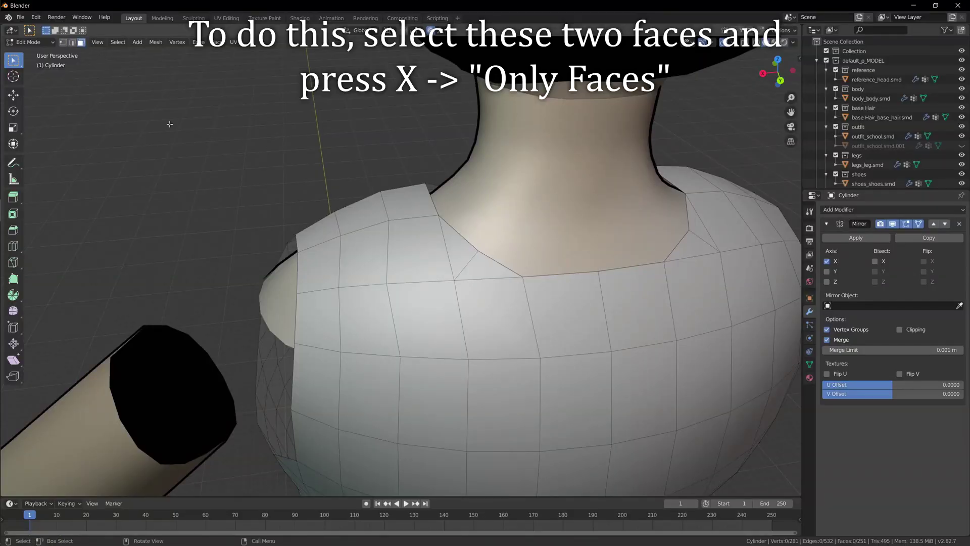
# Select the rear shoulder quad and its adjoining neckline triangle and delete only those two faces
pyautogui.click(430, 242)
pyautogui.keyDown('shift'); pyautogui.click(455, 247); pyautogui.keyUp('shift')
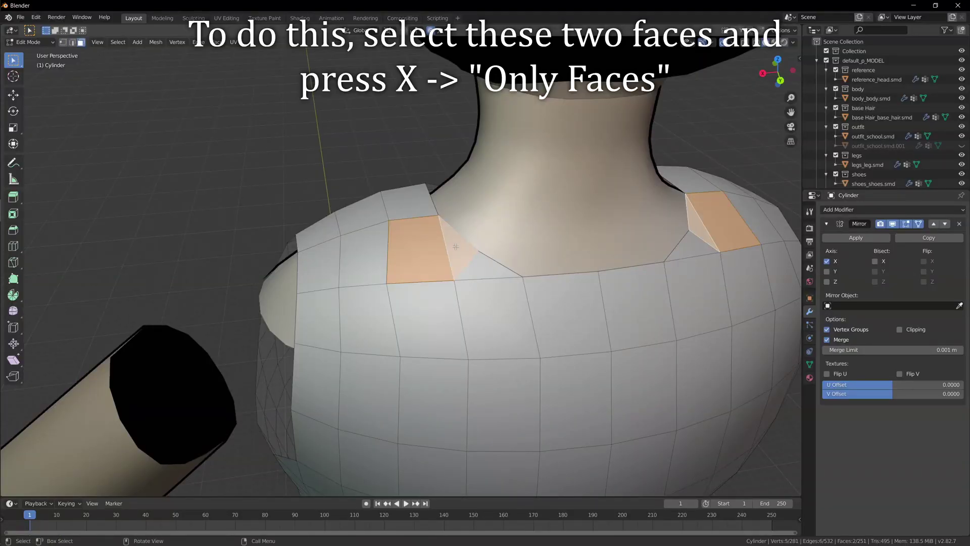
pyautogui.press('x')
pyautogui.click(456, 246)
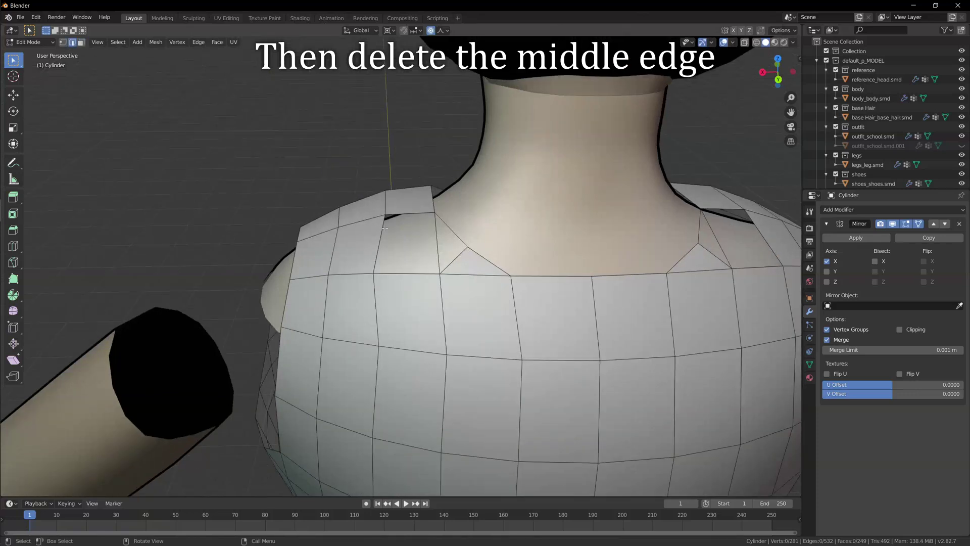
# Delete the middle edge left between the two removed shoulder faces and return to vertex selection
pyautogui.click(438, 242)
pyautogui.press('x')
pyautogui.click(430, 209)
pyautogui.press('1')
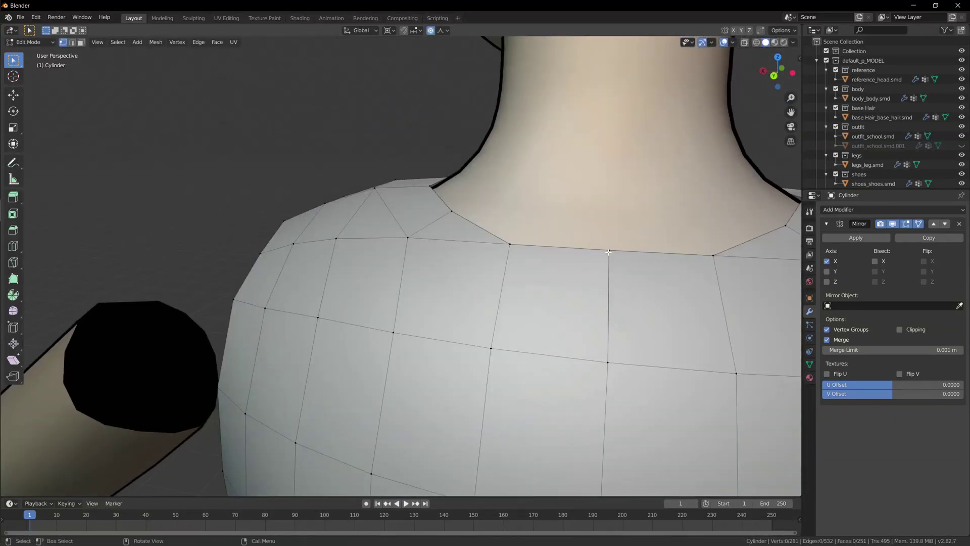
# Scale the centre back neckline vertex to 0 along X to align it with the mirror plane
pyautogui.press('s')
pyautogui.press('x')
pyautogui.press('0')
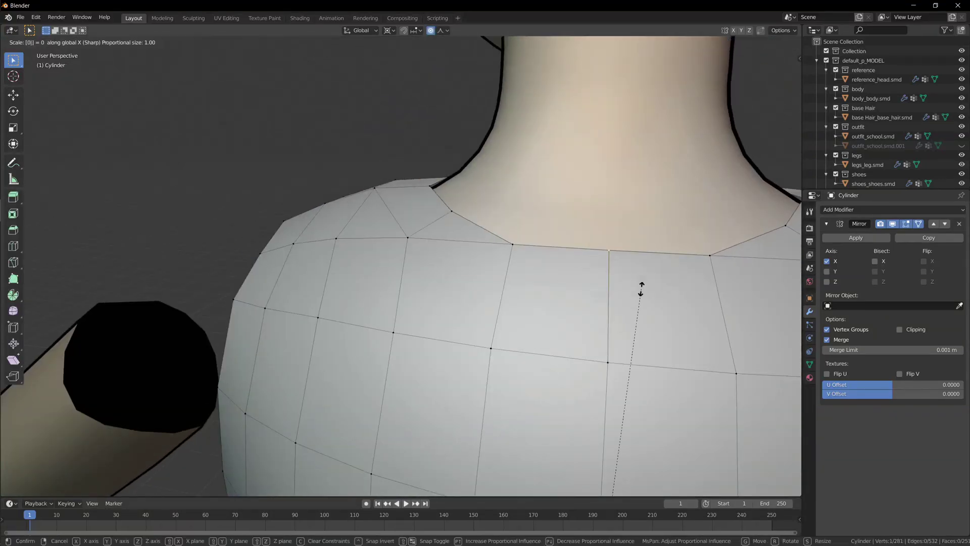
pyautogui.press('Return')
pyautogui.press('Tab')
pyautogui.scroll(-4, 641, 289)
pyautogui.moveTo(641, 289); pyautogui.dragTo(346, 309, button='middle')
pyautogui.scroll(-3, 381, 297)
# Reposition the front neckline vertex beside the centre with proportional editing turned off
pyautogui.press('Tab')
pyautogui.scroll(4, 382, 297)
pyautogui.click(332, 293)
pyautogui.press('g')
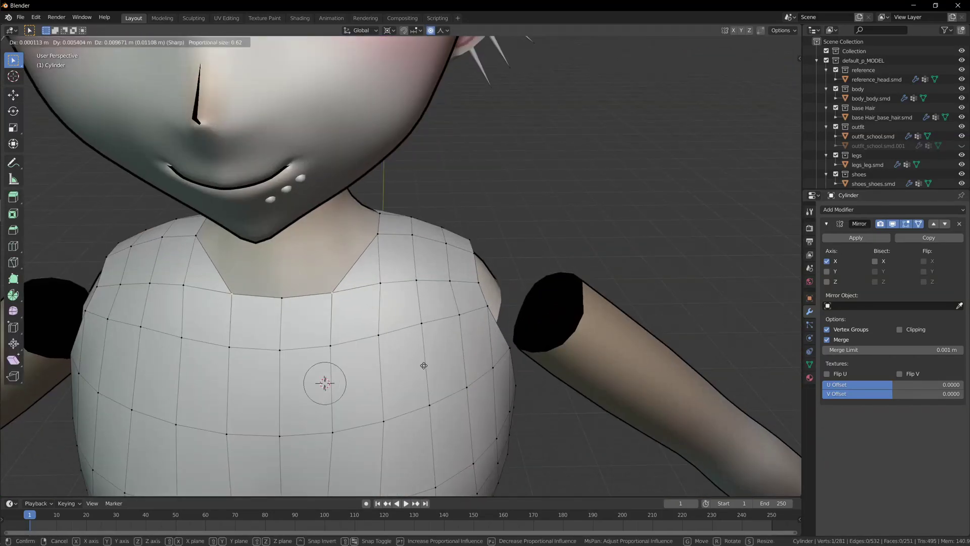
pyautogui.press('o')
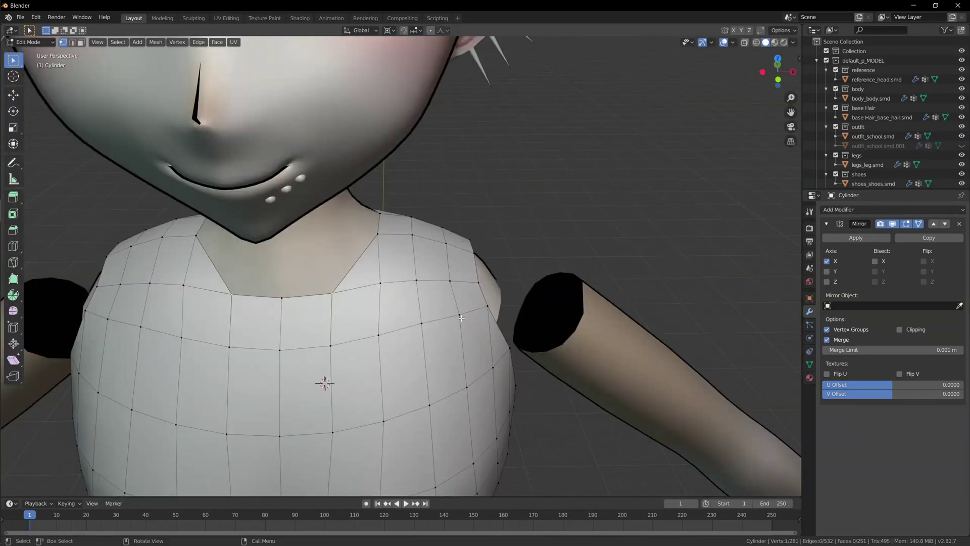
pyautogui.click(479, 381)
pyautogui.moveTo(586, 469); pyautogui.dragTo(485, 456, button='middle')
pyautogui.click(484, 457)
pyautogui.moveTo(404, 364); pyautogui.dragTo(478, 345, button='middle')
pyautogui.scroll(-2, 492, 347)
pyautogui.scroll(-5, 470, 353)
pyautogui.scroll(5, 470, 353)
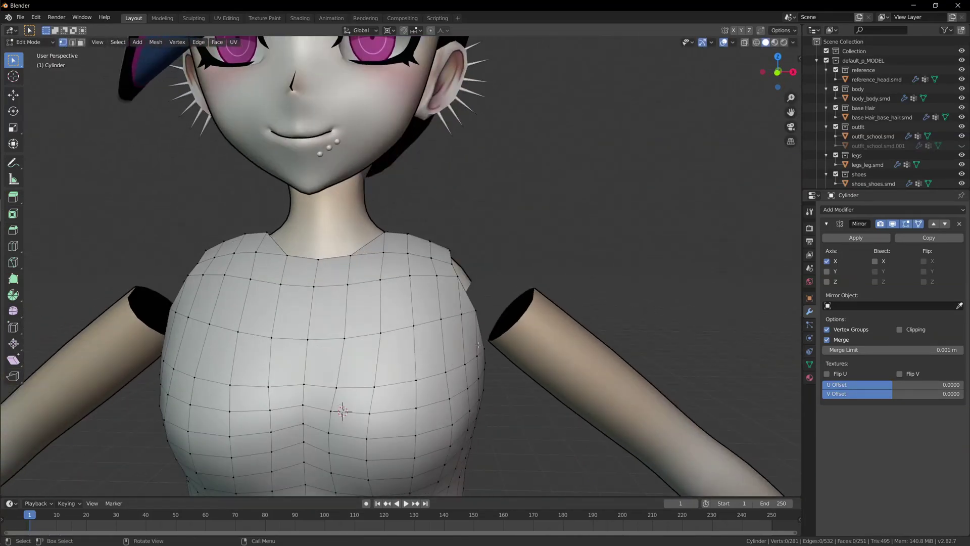
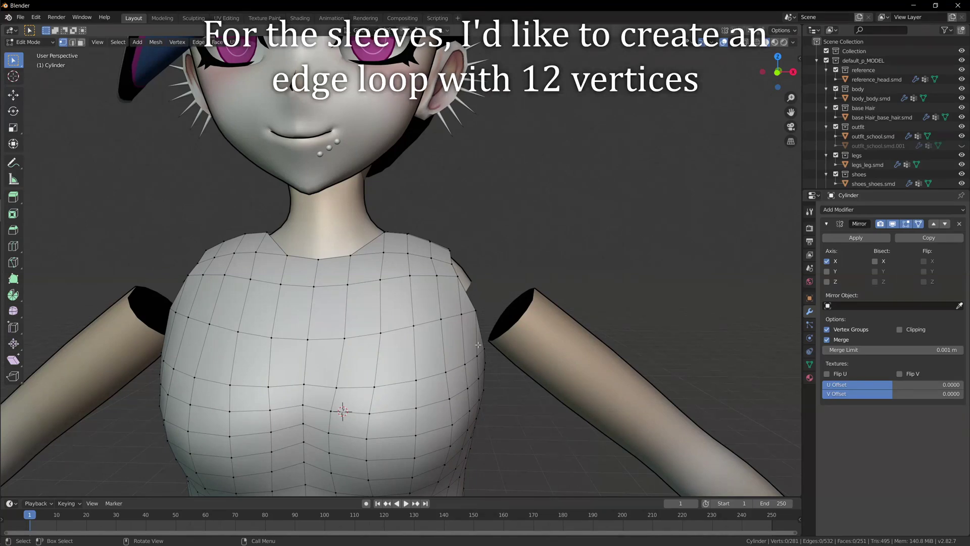
# Extrude the upper front armhole edge by 0.568 m along X, 0.179 m along Y and 0.0182 m along Z
pyautogui.moveTo(478, 344); pyautogui.dragTo(394, 329, button='middle')
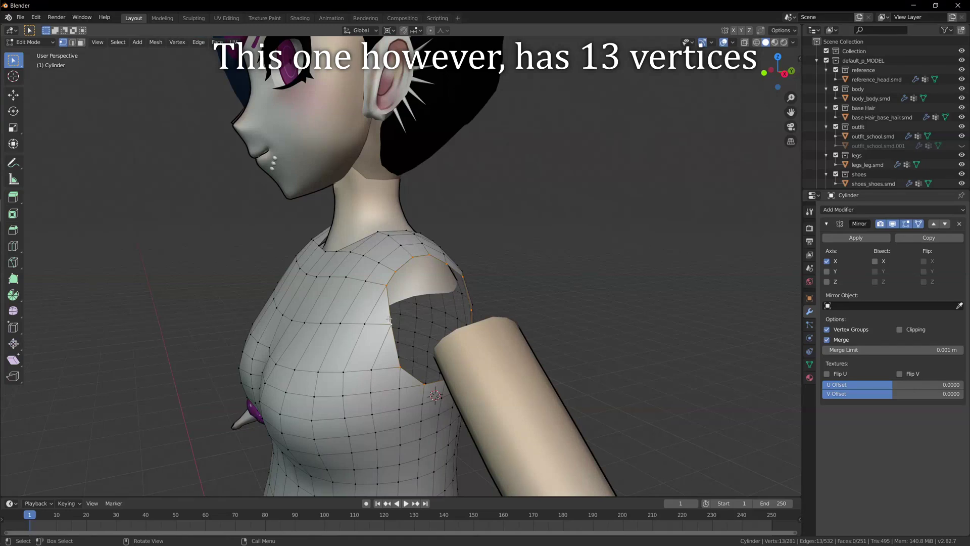
pyautogui.moveTo(389, 319); pyautogui.dragTo(413, 346, button='middle')
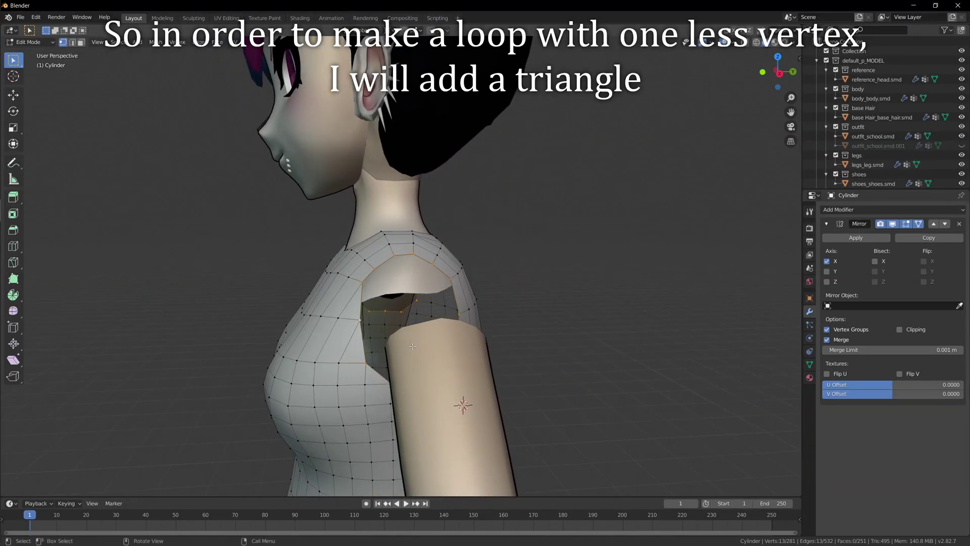
pyautogui.scroll(2, 412, 346)
pyautogui.moveTo(402, 343); pyautogui.dragTo(526, 377, button='middle')
pyautogui.scroll(3, 421, 348)
pyautogui.keyDown('shift'); pyautogui.click(416, 321); pyautogui.keyUp('shift')
pyautogui.scroll(-3, 415, 321)
pyautogui.press('e')
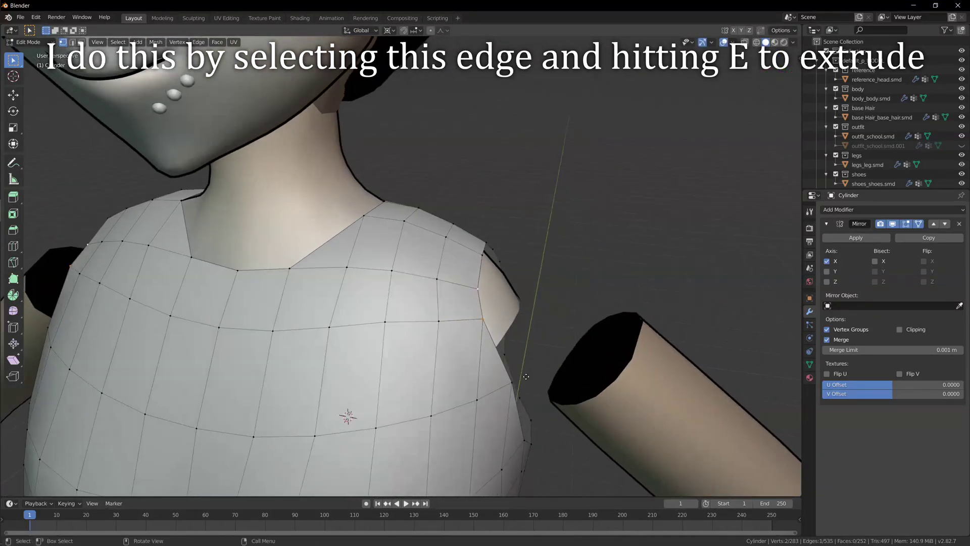
pyautogui.click(549, 375)
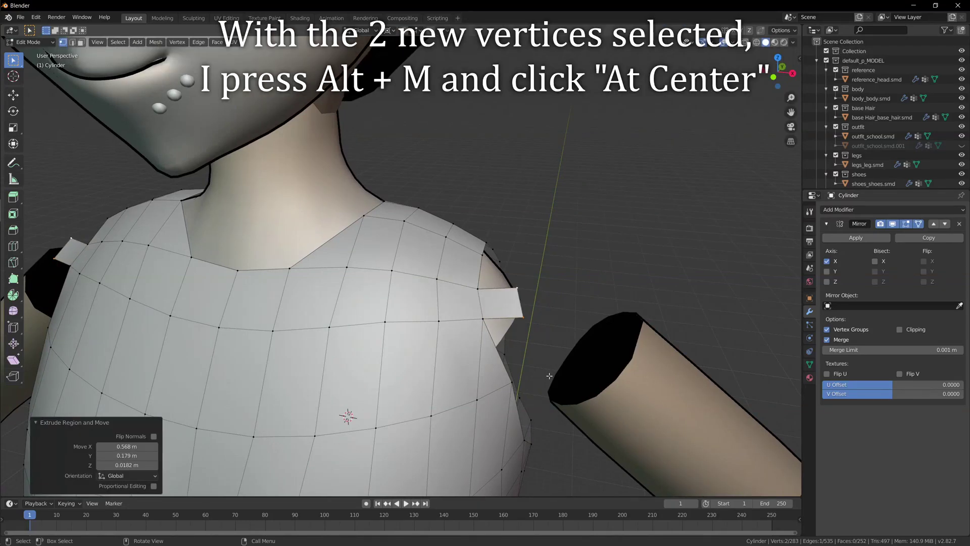
# Merge the two extruded vertices into a triangle and move its tip about -0.01 m in X, 0.04 m in Y and -0.05 m in Z
pyautogui.hotkey('alt', 'm')
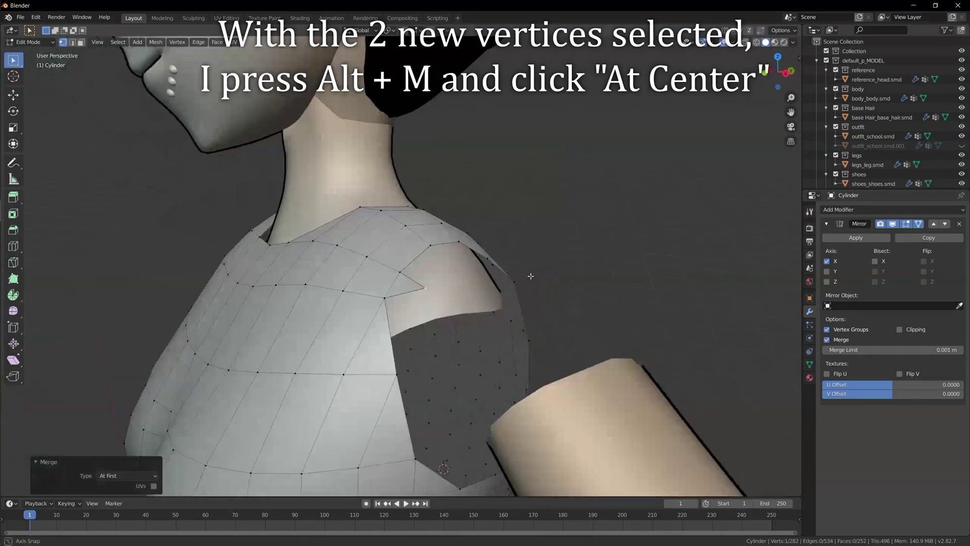
pyautogui.moveTo(531, 275); pyautogui.dragTo(447, 352, button='middle')
pyautogui.moveTo(447, 352); pyautogui.dragTo(457, 343, button='middle')
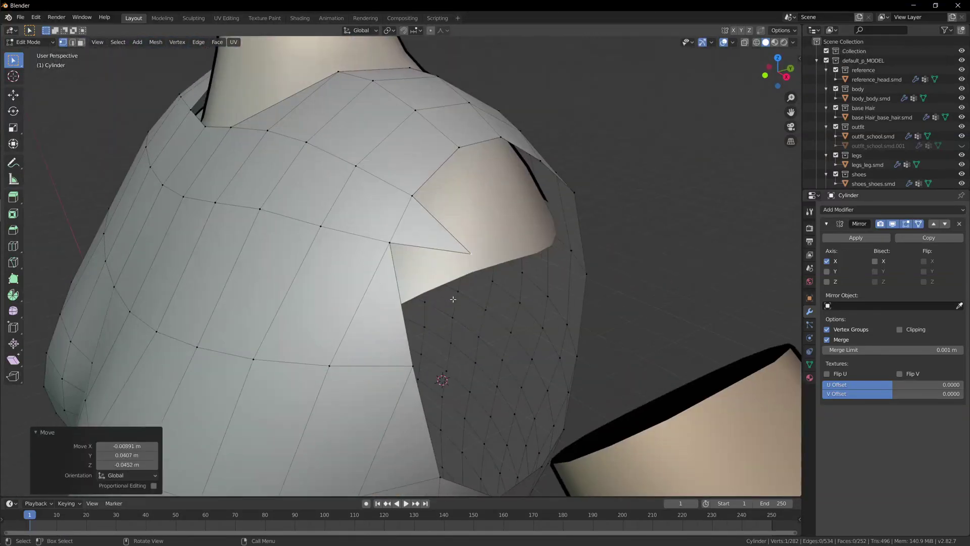
# Delete the front armhole edge beneath the new triangle and rebuild the adjoining face out to the triangle's tip
pyautogui.moveTo(455, 299); pyautogui.dragTo(404, 271, button='middle')
pyautogui.press('2')
pyautogui.click(356, 250)
pyautogui.press('x')
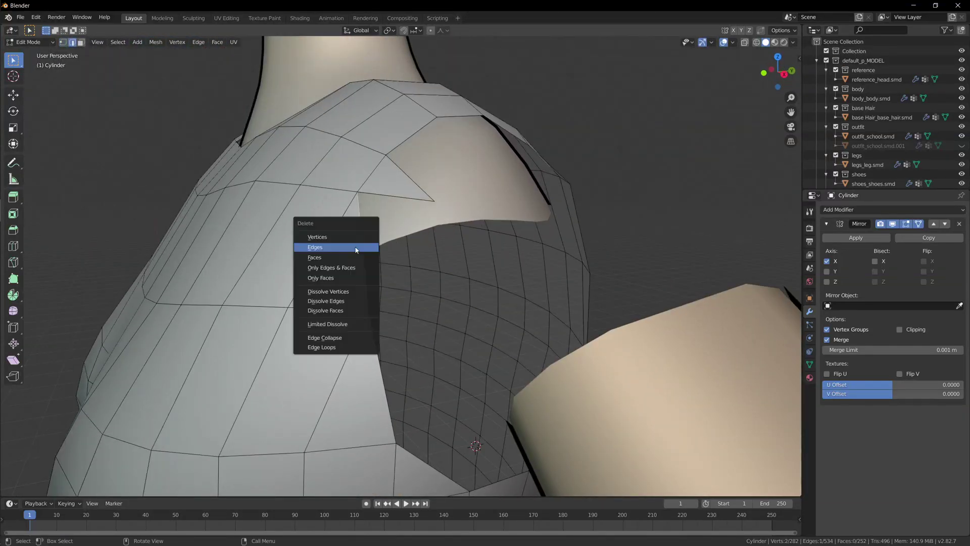
pyautogui.click(81, 43)
pyautogui.hotkey('alt', 'a')
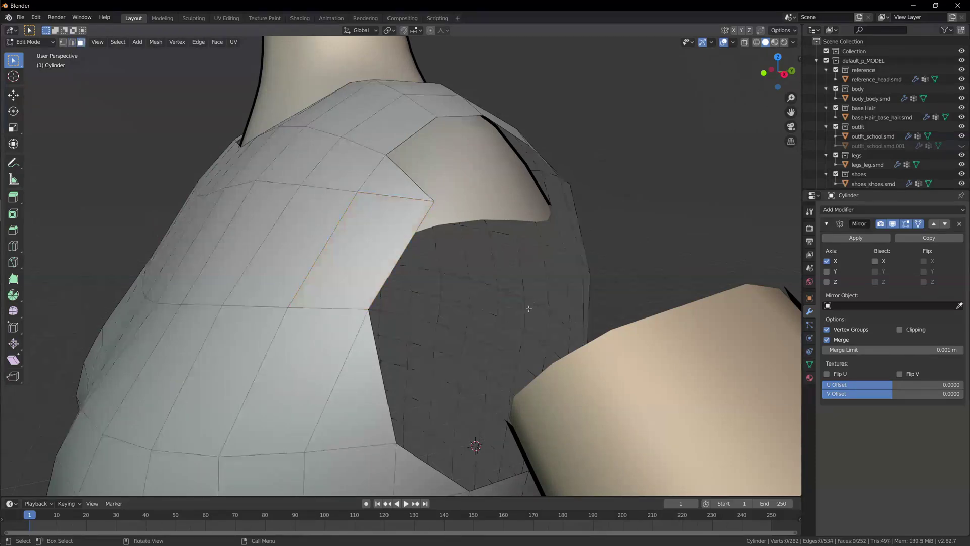
# Extrude the four open edges along the top and back of the armhole outward over the shoulder
pyautogui.moveTo(528, 308); pyautogui.dragTo(411, 337, button='middle')
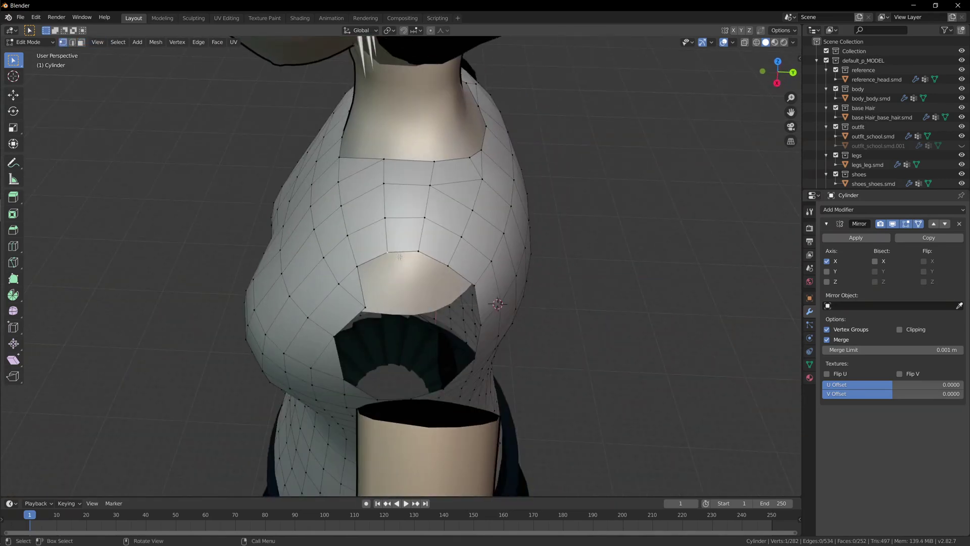
pyautogui.moveTo(477, 291); pyautogui.dragTo(411, 308, button='middle')
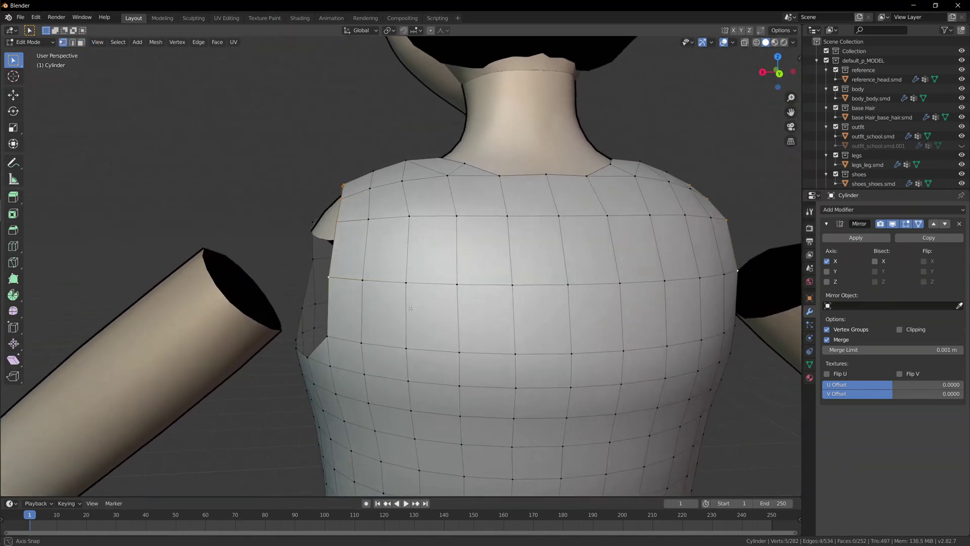
pyautogui.press('e')
pyautogui.click(388, 323)
# Reposition the newly extruded back armhole vertices one by one so the edge rounds over the shoulder towards the arm
pyautogui.click(306, 293)
pyautogui.press('g')
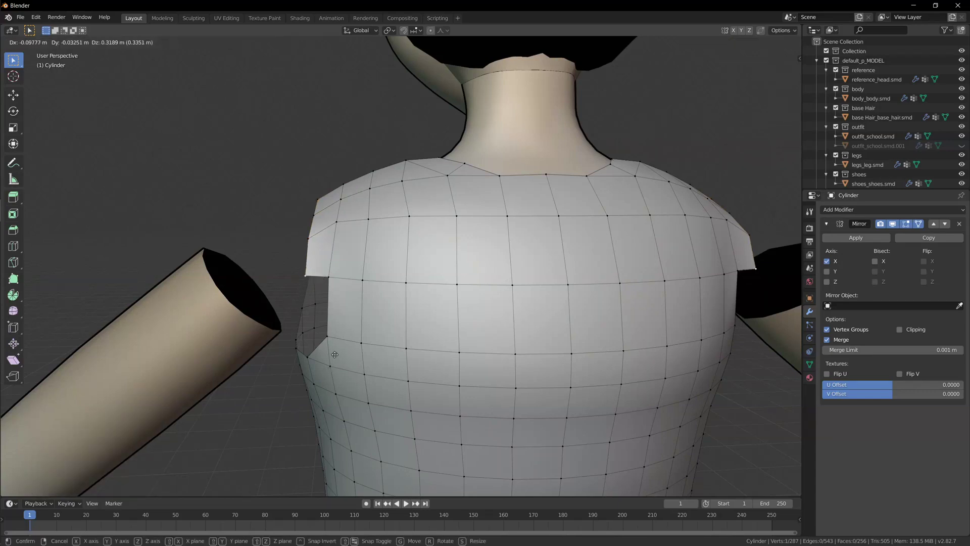
pyautogui.click(304, 279)
pyautogui.click(315, 237)
pyautogui.moveTo(354, 316); pyautogui.dragTo(437, 279, button='middle')
pyautogui.press('g')
pyautogui.click(368, 358)
pyautogui.press('g')
pyautogui.click(437, 340)
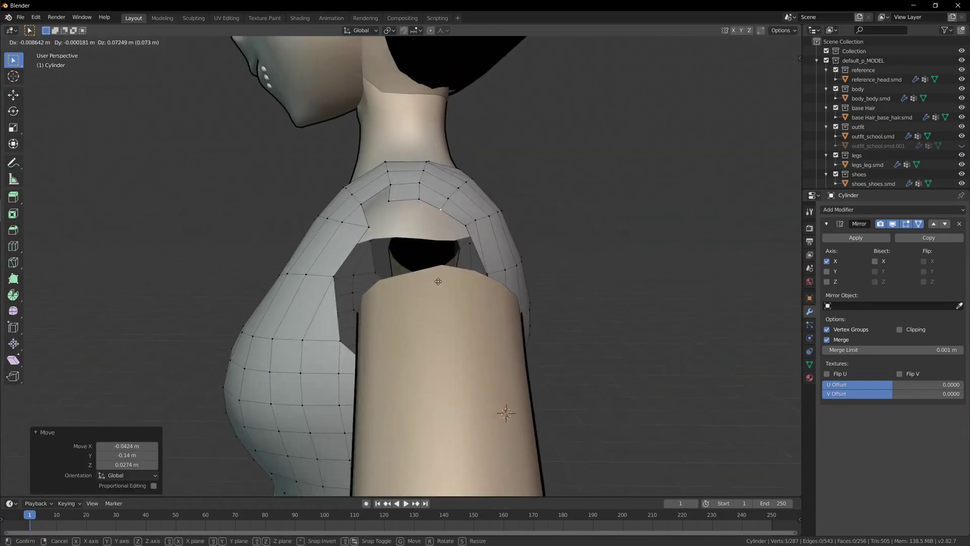
# Adjust the front vertex of the extruded shoulder edge and fill the gap between it and the front armhole triangle
pyautogui.click(392, 199)
pyautogui.click(390, 199)
pyautogui.press('g')
pyautogui.click(388, 202)
pyautogui.keyDown('shift'); pyautogui.click(368, 227); pyautogui.keyUp('shift')
pyautogui.press('f')
pyautogui.press('f')
pyautogui.moveTo(411, 247); pyautogui.dragTo(392, 330, button='middle')
pyautogui.hotkey('alt', 'a')
# Extrude the six-vertex lower armhole edge in side view, scale it to about 0.77 and raise it slightly
pyautogui.moveTo(342, 375); pyautogui.dragTo(396, 396, button='middle')
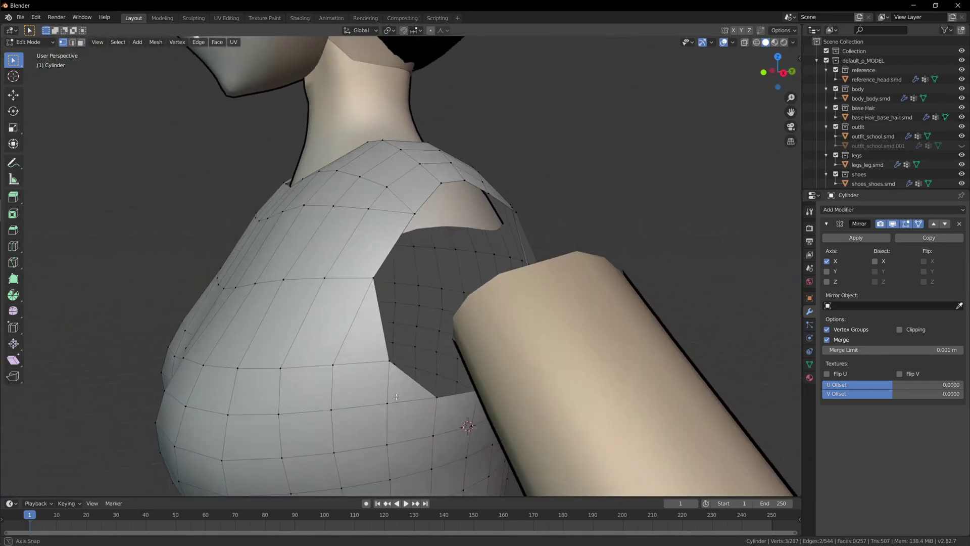
pyautogui.moveTo(492, 417)
pyautogui.mouseDown(button='middle')
pyautogui.moveTo(409, 422)
pyautogui.moveTo(474, 420)
pyautogui.mouseUp(button='middle')
pyautogui.click(756, 43)
pyautogui.press('KP_1')
pyautogui.press('KP_3')
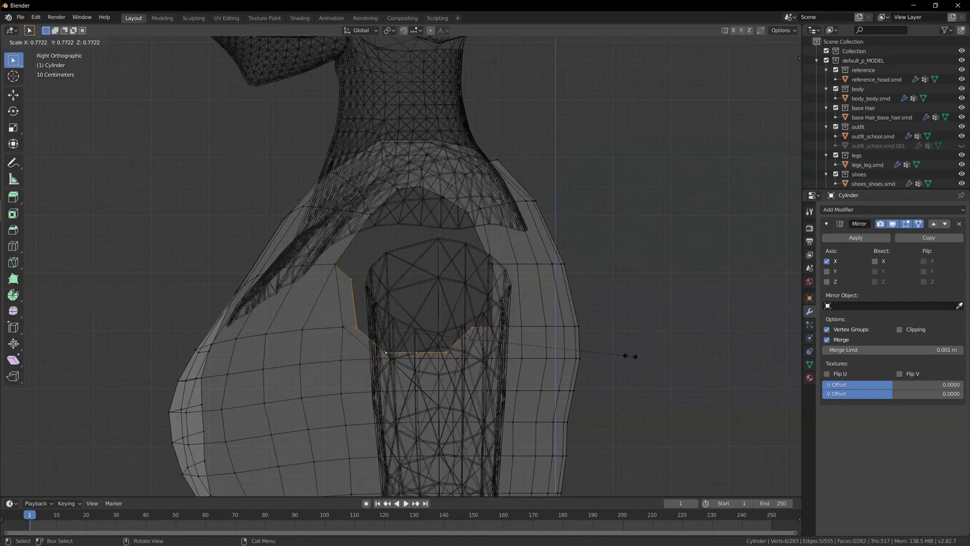
pyautogui.click(630, 356)
pyautogui.press('g')
pyautogui.click(627, 340)
# Move the extruded lower armhole edge outward along X in front view
pyautogui.moveTo(627, 340)
pyautogui.mouseDown(button='middle')
pyautogui.moveTo(573, 340)
pyautogui.moveTo(641, 363)
pyautogui.moveTo(693, 346)
pyautogui.moveTo(507, 347)
pyautogui.moveTo(536, 392)
pyautogui.mouseUp(button='middle')
pyautogui.press('KP_1')
pyautogui.press('g')
pyautogui.press('x')
pyautogui.click(705, 347)
pyautogui.hotkey('shift', 'z')
# Select the complete 12-vertex armhole loop and apply Smooth Vertices with smoothing 0.5 and one repeat
pyautogui.moveTo(379, 387); pyautogui.dragTo(493, 351, button='middle')
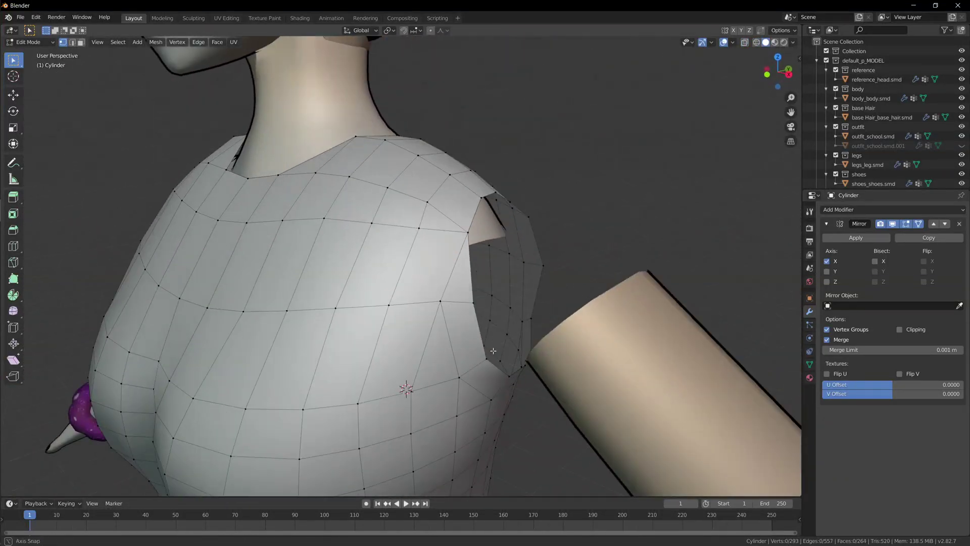
pyautogui.scroll(2, 444, 268)
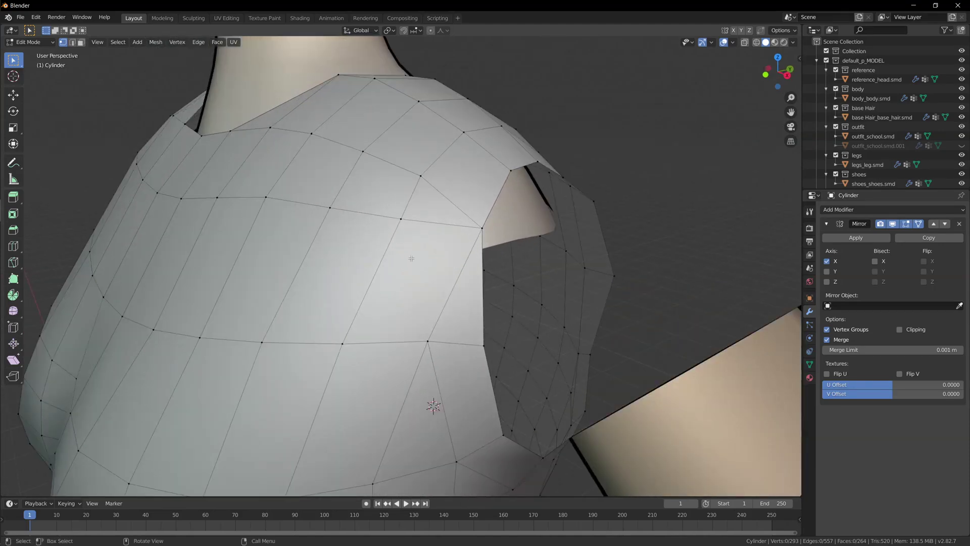
pyautogui.moveTo(411, 258); pyautogui.dragTo(349, 309, button='middle')
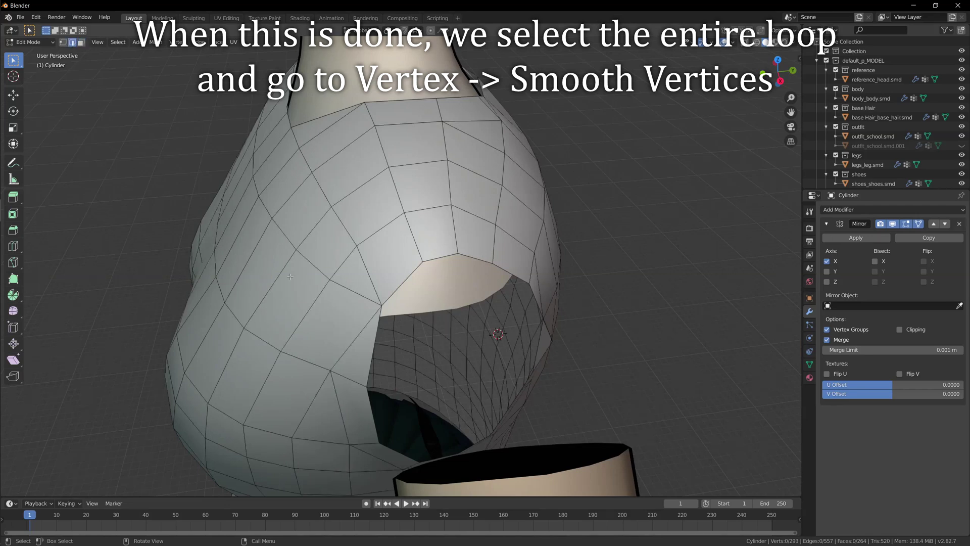
pyautogui.moveTo(374, 339); pyautogui.dragTo(411, 310, button='middle')
pyautogui.click(63, 43)
pyautogui.scroll(-3, 394, 222)
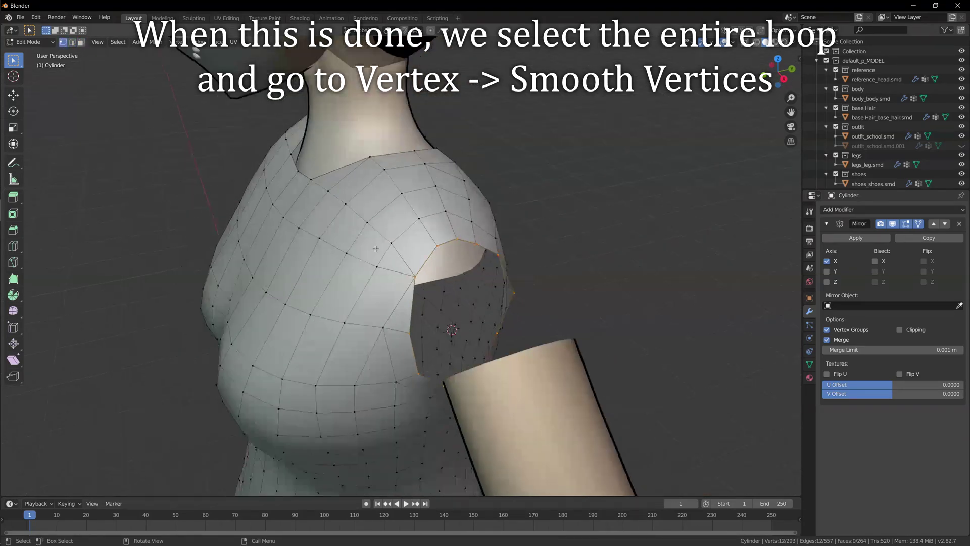
pyautogui.moveTo(396, 222); pyautogui.dragTo(320, 258, button='middle')
pyautogui.click(177, 42)
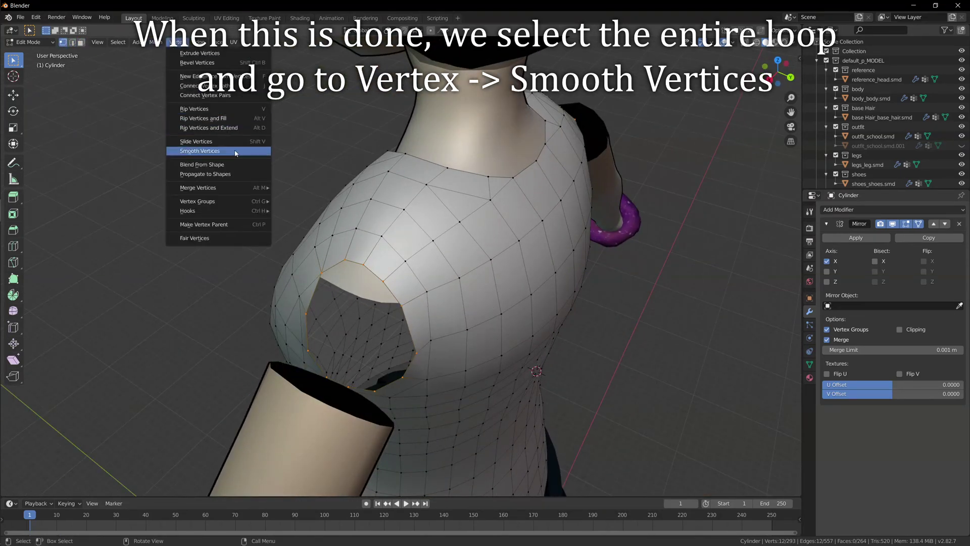
pyautogui.click(202, 147)
pyautogui.moveTo(244, 166); pyautogui.dragTo(385, 208, button='middle')
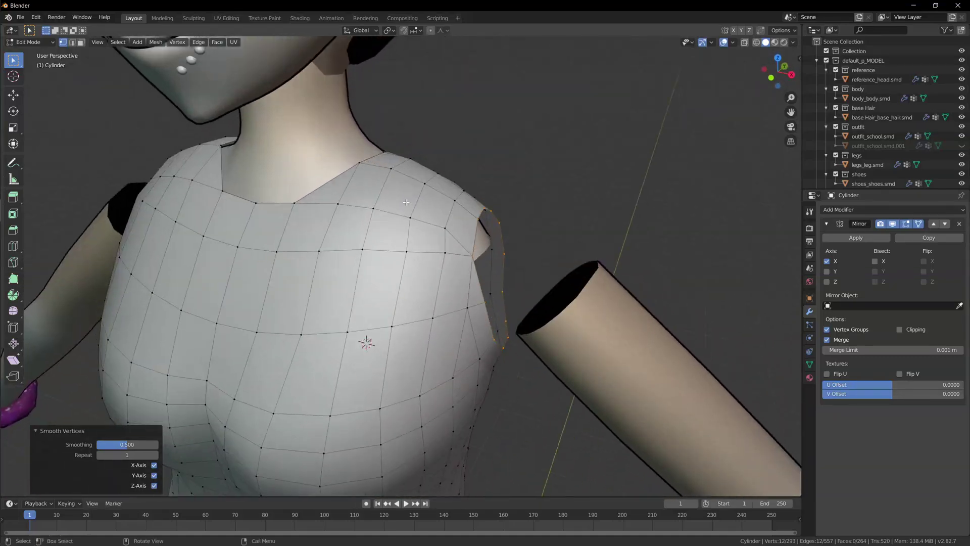
# Shift the upper chest vertices leading to the armhole along X to even out their spacing
pyautogui.click(449, 241)
pyautogui.moveTo(449, 253); pyautogui.dragTo(488, 247, button='middle')
pyautogui.press('g')
pyautogui.press('x')
pyautogui.click(565, 304)
pyautogui.press('g')
pyautogui.press('x')
pyautogui.click(565, 305)
pyautogui.click(353, 244)
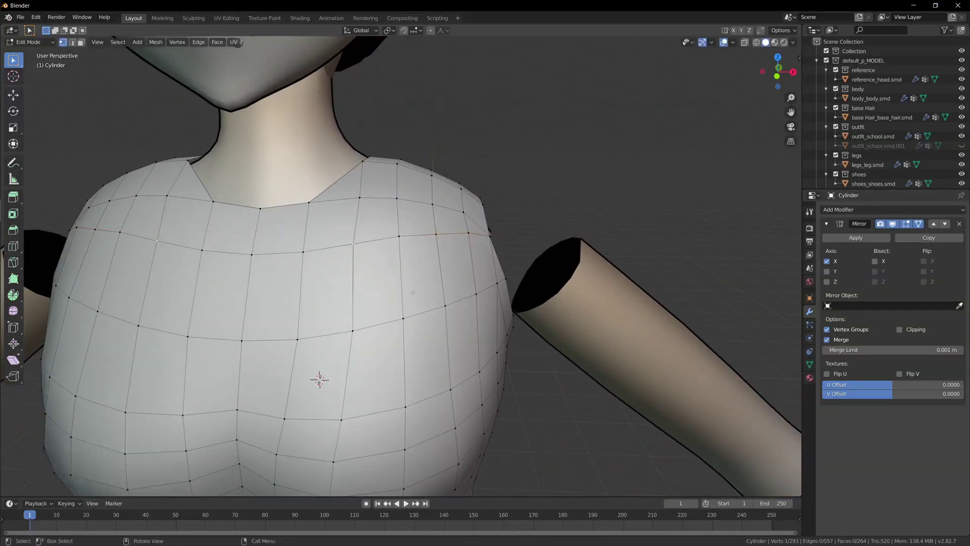
pyautogui.press('g')
pyautogui.press('x')
pyautogui.click(357, 245)
pyautogui.click(585, 312)
# Select the armhole loop in side wireframe view, pivot around the 3D cursor at its front edge, and enable Sharp proportional editing
pyautogui.moveTo(586, 313); pyautogui.dragTo(485, 328, button='middle')
pyautogui.keyDown('alt'); pyautogui.click(479, 357); pyautogui.keyUp('alt')
pyautogui.press('KP_1')
pyautogui.press('KP_3')
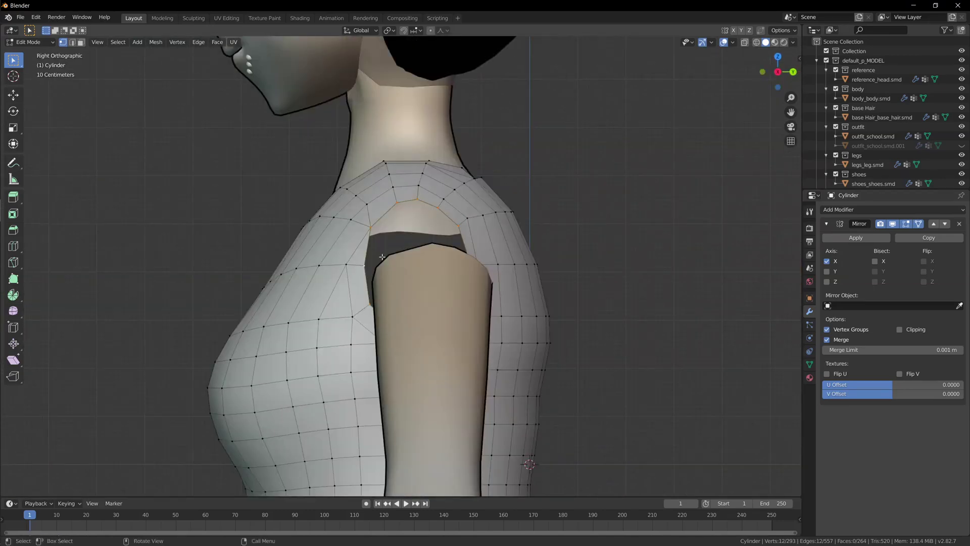
pyautogui.hotkey('shift', 'z')
pyautogui.click(389, 31)
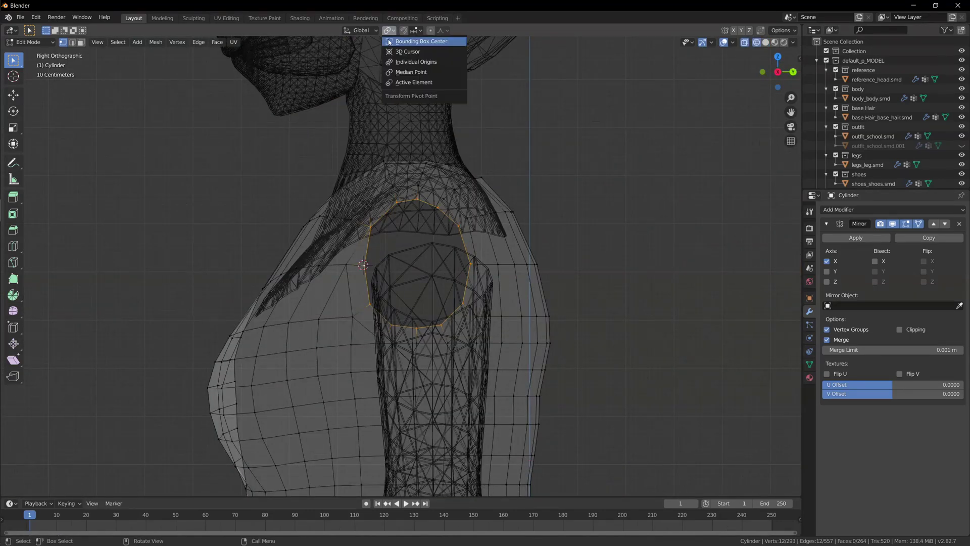
pyautogui.click(420, 40)
pyautogui.click(443, 31)
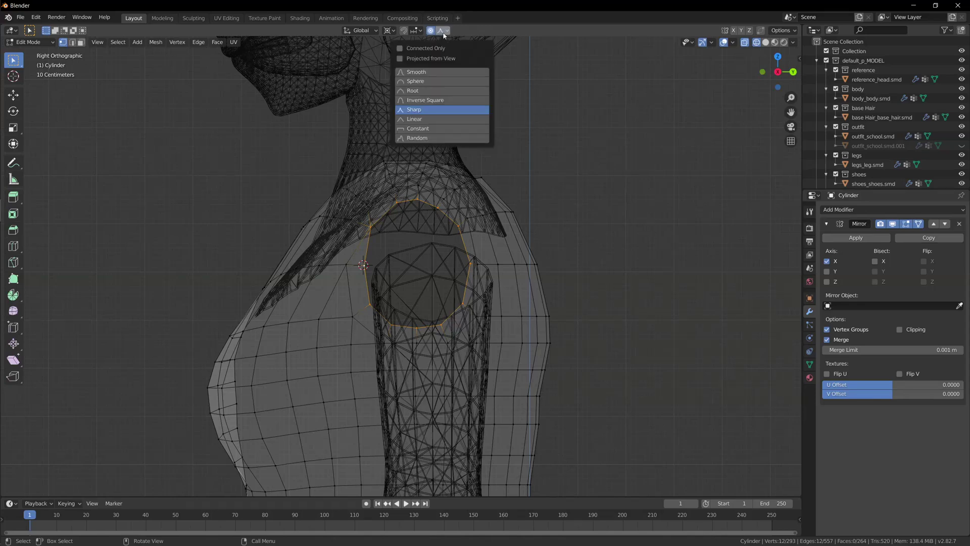
# Try to widen the armhole loop along Y by about 1.27 with sharp proportional falloff
pyautogui.press('KP_7')
pyautogui.press('KP_3')
pyautogui.press('s')
pyautogui.press('y')
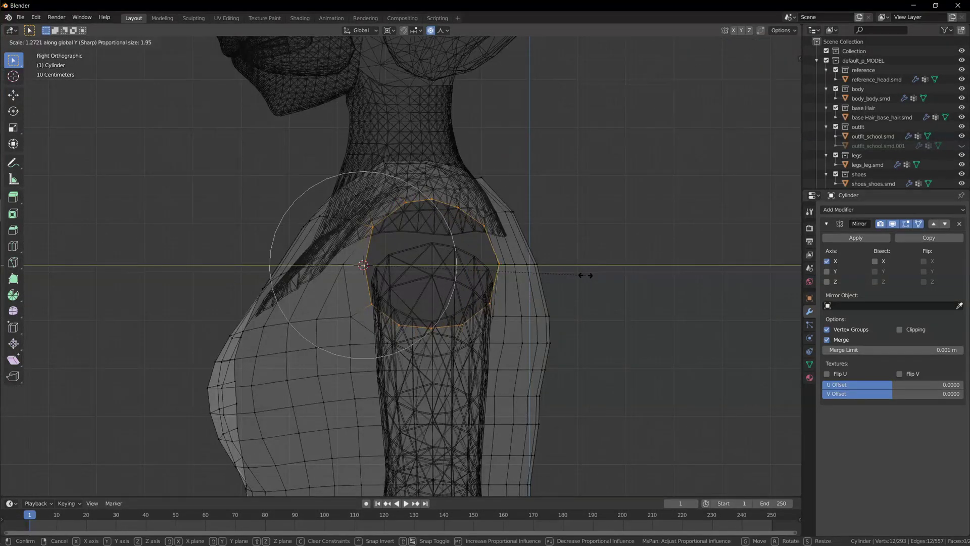
pyautogui.scroll(-4, 586, 275)
pyautogui.click(586, 275)
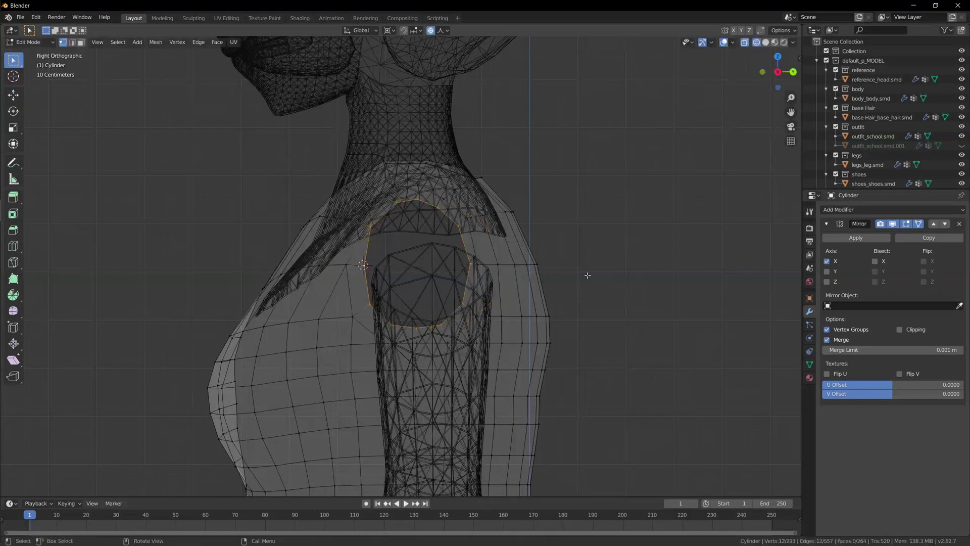
# Hide the front chest geometry beside the armhole in side view
pyautogui.scroll(-1, 525, 291)
pyautogui.moveTo(357, 359)
pyautogui.mouseDown()
pyautogui.moveTo(303, 317)
pyautogui.moveTo(344, 260)
pyautogui.moveTo(352, 200)
pyautogui.mouseUp()
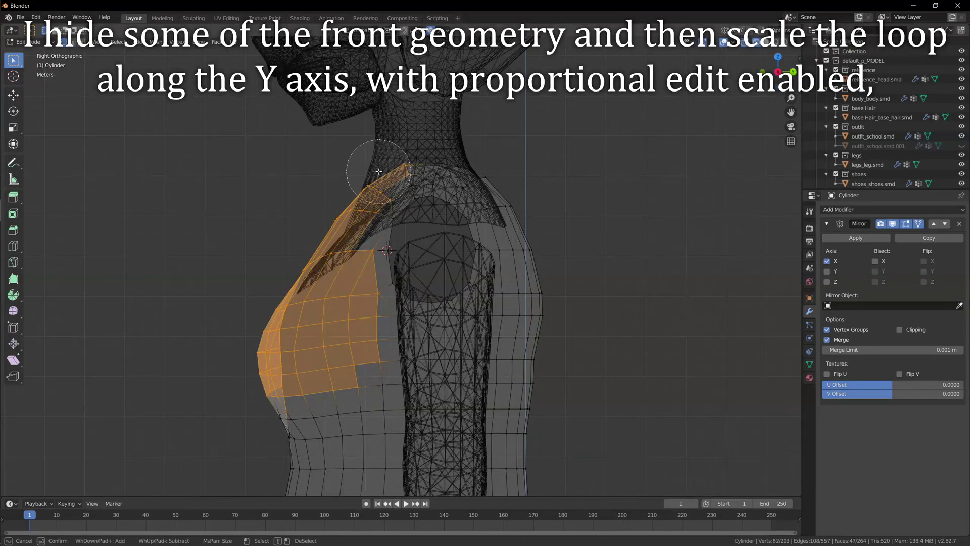
pyautogui.press('h')
# Scale the armhole loop by about 1.28 along Y with proportional editing and reveal the hidden geometry
pyautogui.keyDown('alt'); pyautogui.click(393, 285); pyautogui.keyUp('alt')
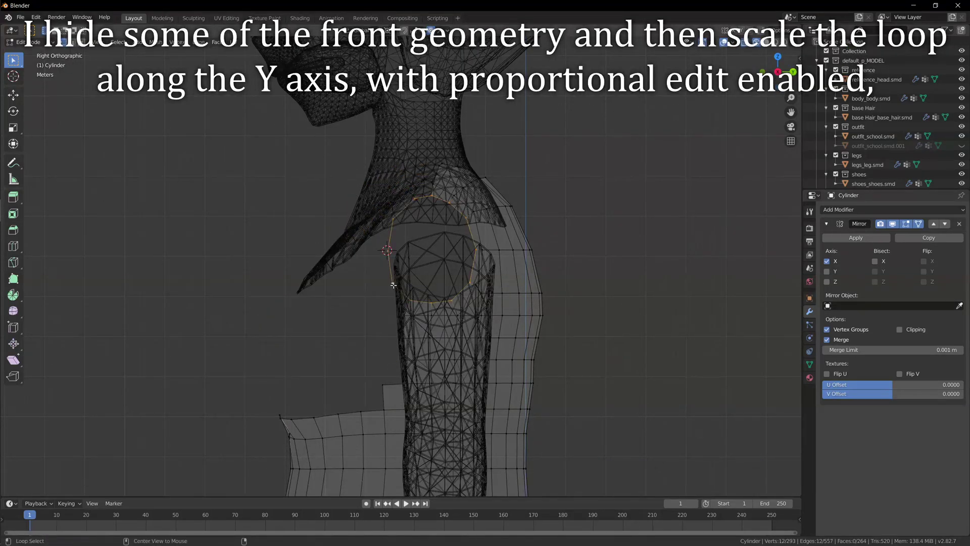
pyautogui.press('s')
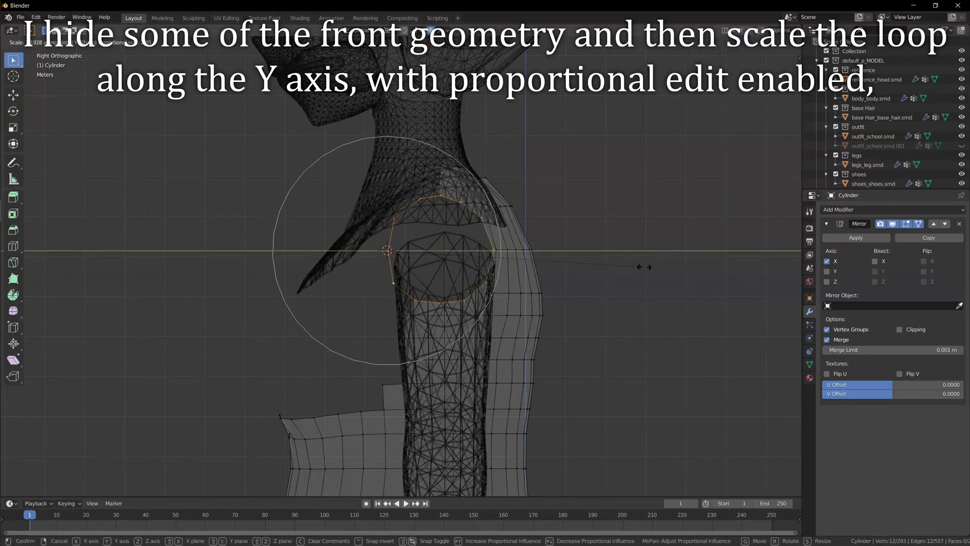
pyautogui.scroll(-3, 651, 265)
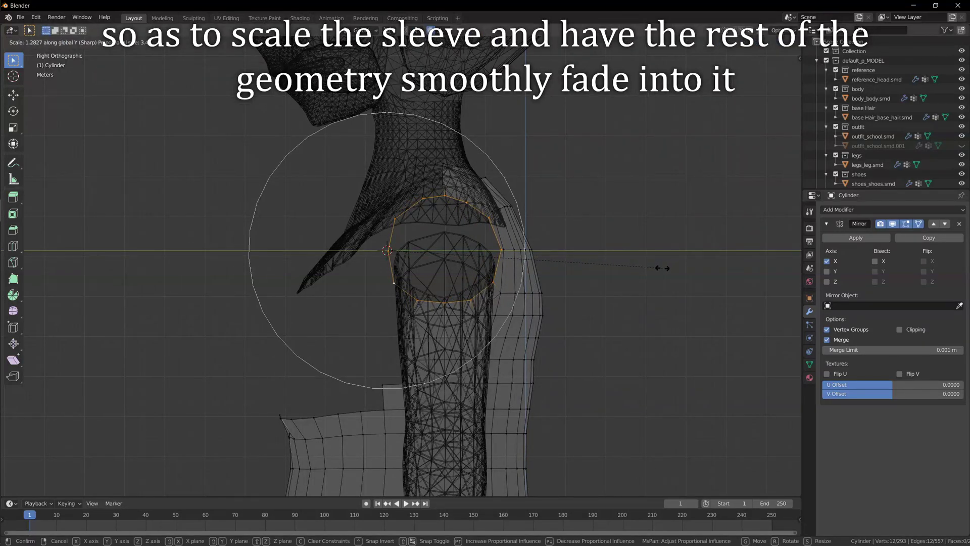
pyautogui.click(665, 267)
pyautogui.hotkey('alt', 'a')
pyautogui.hotkey('alt', 'h')
pyautogui.hotkey('alt', 'a')
# Extrude the whole armhole loop outward by 0.678 m along X and 0.0711 m along Z
pyautogui.click(765, 43)
pyautogui.moveTo(656, 177)
pyautogui.mouseDown(button='middle')
pyautogui.moveTo(551, 187)
pyautogui.moveTo(596, 212)
pyautogui.mouseUp(button='middle')
pyautogui.scroll(-4, 545, 232)
pyautogui.moveTo(545, 232)
pyautogui.mouseDown(button='middle')
pyautogui.moveTo(523, 276)
pyautogui.moveTo(625, 214)
pyautogui.mouseUp(button='middle')
pyautogui.keyDown('alt'); pyautogui.click(443, 255); pyautogui.keyUp('alt')
pyautogui.click(757, 42)
pyautogui.scroll(8, 710, 233)
pyautogui.moveTo(715, 248)
pyautogui.keyDown('shift'); pyautogui.mouseDown(button='middle')
pyautogui.moveTo(591, 250)
pyautogui.moveTo(578, 116)
pyautogui.moveTo(550, 247)
pyautogui.mouseUp(button='middle'); pyautogui.keyUp('shift')
pyautogui.scroll(-3, 591, 243)
pyautogui.scroll(2, 539, 262)
pyautogui.press('e')
pyautogui.click(585, 258)
# Rotate the extruded sleeve loop 16° around its median point with proportional editing turned off
pyautogui.press('r')
pyautogui.rightClick(589, 155)
pyautogui.press('o')
pyautogui.press('r')
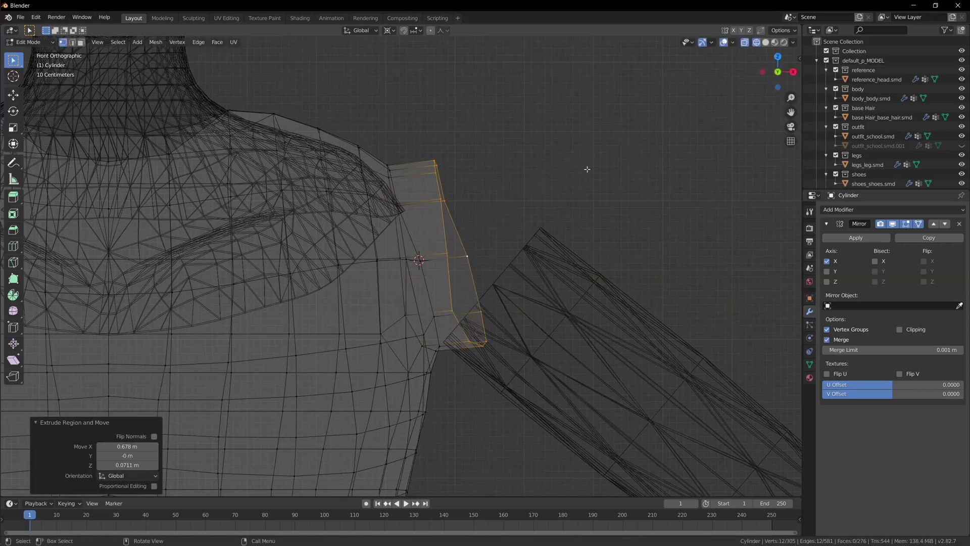
pyautogui.rightClick(576, 157)
pyautogui.click(388, 31)
pyautogui.click(411, 72)
pyautogui.press('r')
pyautogui.click(556, 149)
# Flatten the sleeve loop to about 0.42 along X and move it -0.093 m along X
pyautogui.press('s')
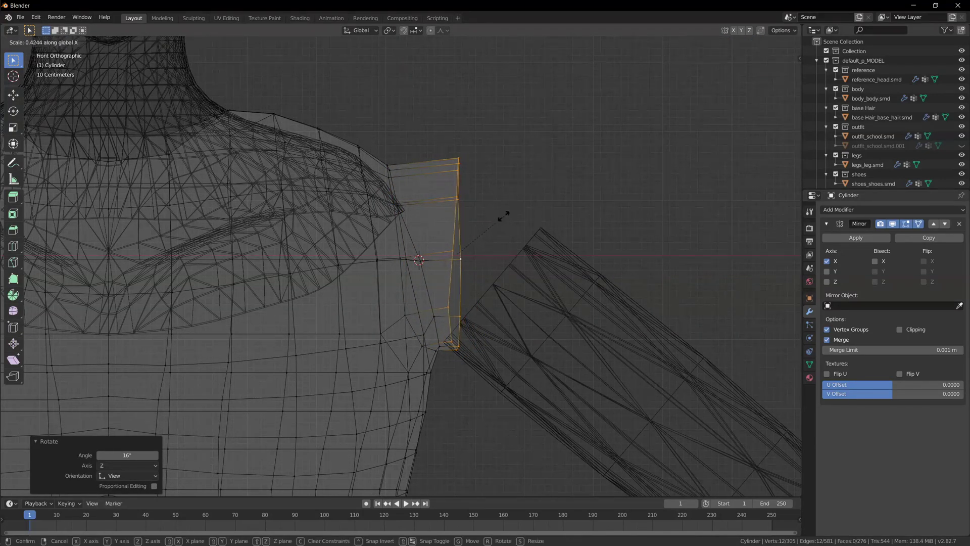
pyautogui.click(504, 217)
pyautogui.press('g')
pyautogui.press('x')
pyautogui.click(558, 206)
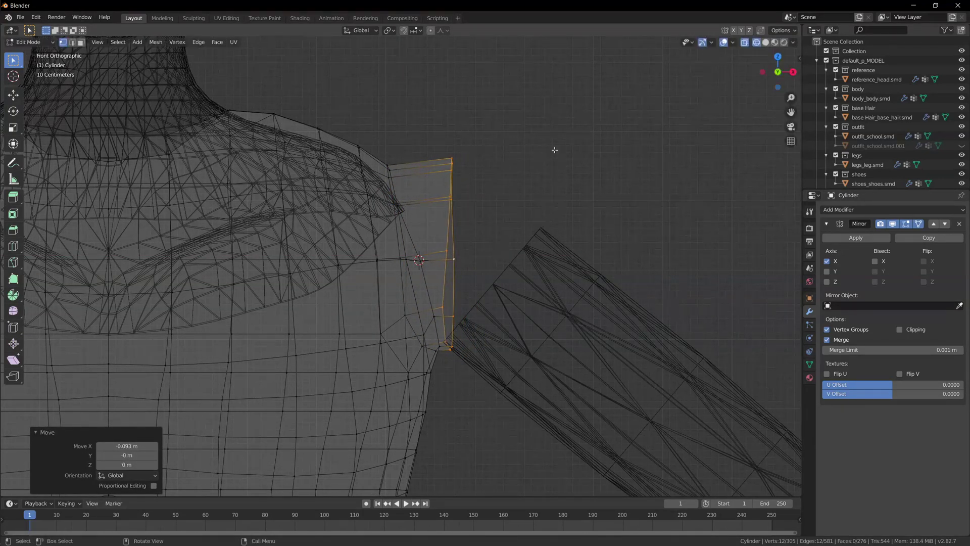
# Scale the sleeve loop to 0.788 along Z and move it about -0.05 m in X and -0.27 m in Z
pyautogui.press('s')
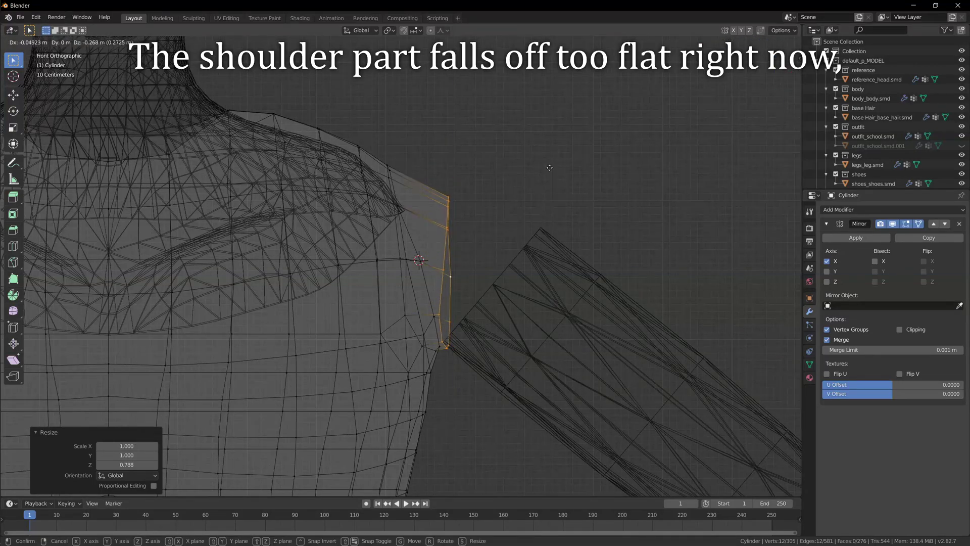
pyautogui.click(549, 168)
# Place the 3D cursor at the bottom of the sleeve loop and rotate the loop inward using the cursor as pivot
pyautogui.keyDown('shift'); pyautogui.rightClick(448, 350); pyautogui.keyUp('shift')
pyautogui.click(389, 30)
pyautogui.click(410, 51)
pyautogui.press('r')
pyautogui.click(549, 132)
pyautogui.click(549, 131)
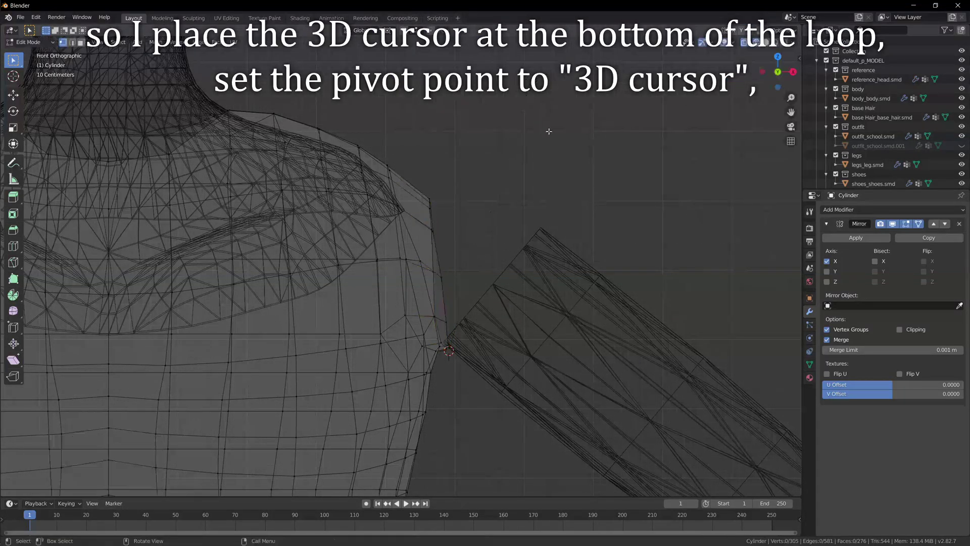
pyautogui.scroll(-1, 549, 131)
pyautogui.keyDown('shift'); pyautogui.moveTo(560, 185); pyautogui.dragTo(537, 159, button='middle'); pyautogui.keyUp('shift')
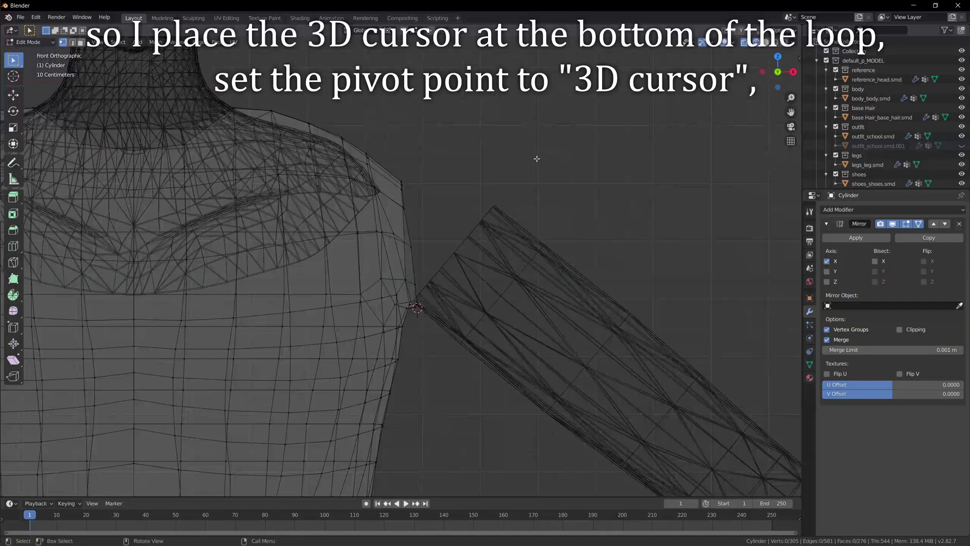
pyautogui.press('s')
pyautogui.press('z')
pyautogui.rightClick(406, 126)
# Select the original armhole loop and scale it up slightly along Z from the 3D cursor
pyautogui.keyDown('alt'); pyautogui.click(398, 250); pyautogui.keyUp('alt')
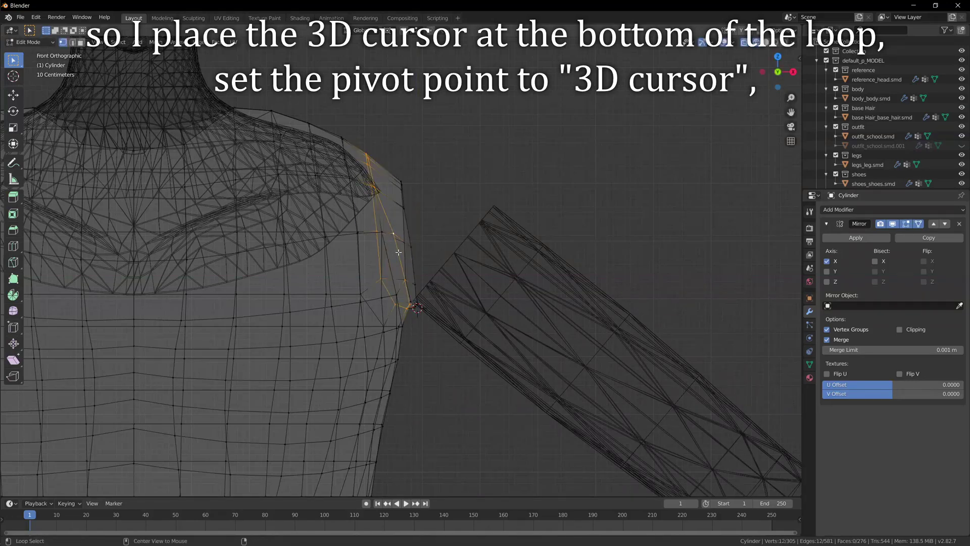
pyautogui.press('s')
pyautogui.press('z')
pyautogui.click(391, 121)
pyautogui.hotkey('alt', 'a')
# Circle-select the shoulder vertex row just inside the armhole loop and scale it by 1.009 along Z
pyautogui.press('c')
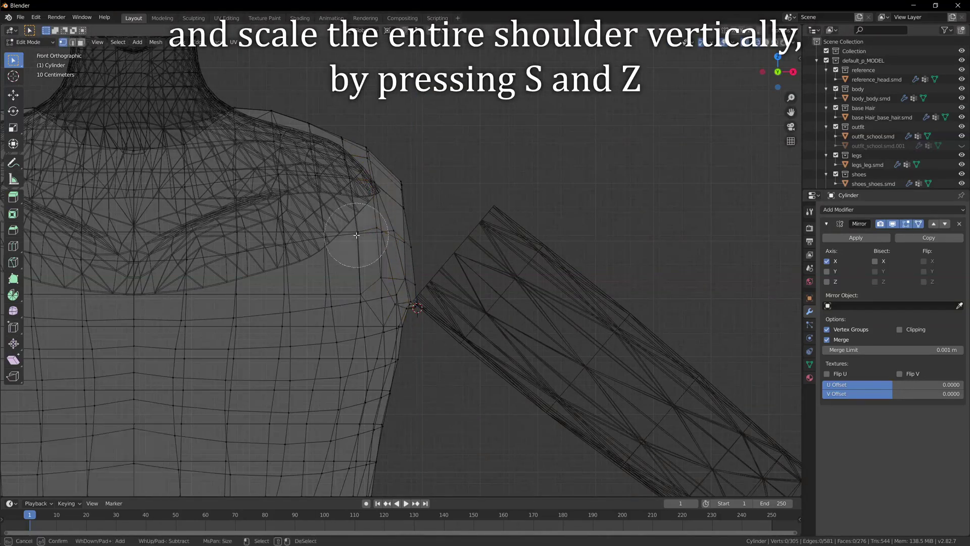
pyautogui.press('s')
pyautogui.press('z')
pyautogui.click(359, 144)
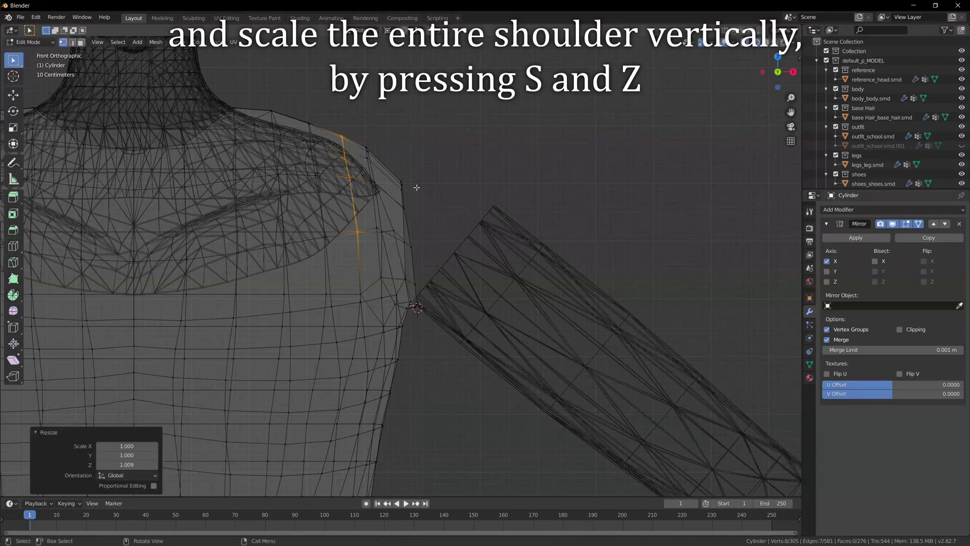
# Select the outermost sleeve loop and scale it up along Z to raise the shoulder end
pyautogui.hotkey('alt', 'a')
pyautogui.keyDown('alt'); pyautogui.click(412, 232); pyautogui.keyUp('alt')
pyautogui.press('s')
pyautogui.press('z')
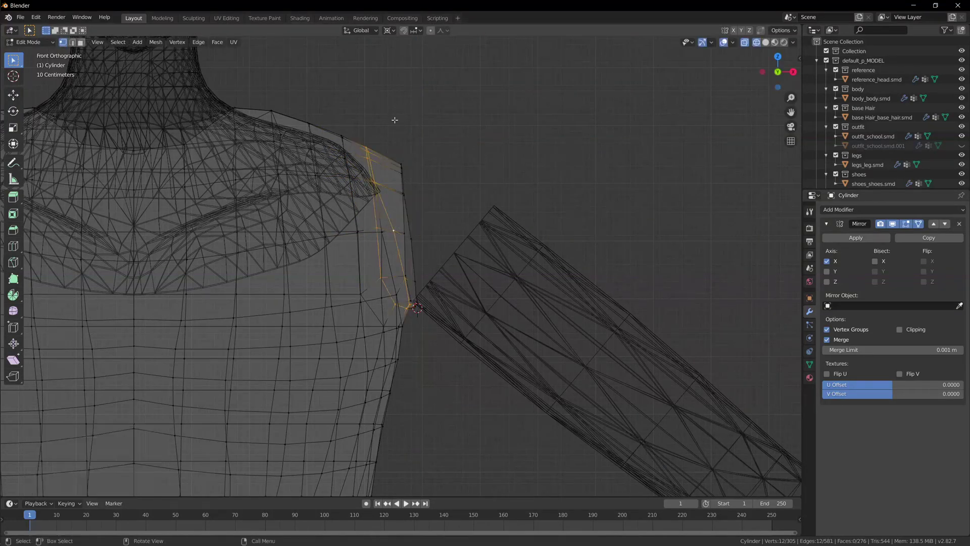
pyautogui.click(394, 119)
# Raise the armhole and outermost sleeve loops by scaling them along Z using proportional editing with Smooth falloff
pyautogui.click(444, 30)
pyautogui.click(447, 75)
pyautogui.press('s')
pyautogui.press('z')
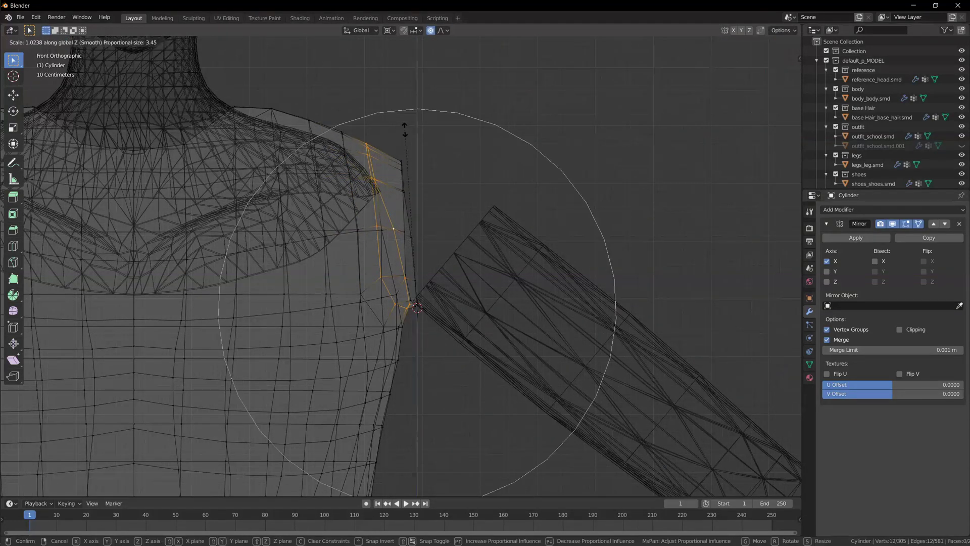
pyautogui.scroll(5, 404, 129)
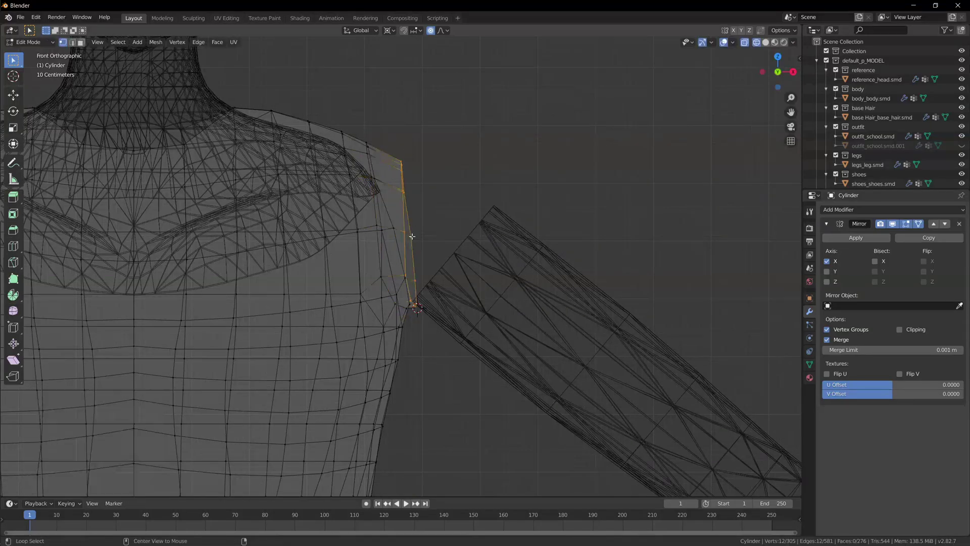
pyautogui.click(430, 162)
pyautogui.click(466, 191)
pyautogui.moveTo(465, 191); pyautogui.dragTo(466, 237, button='middle')
pyautogui.press('KP_1')
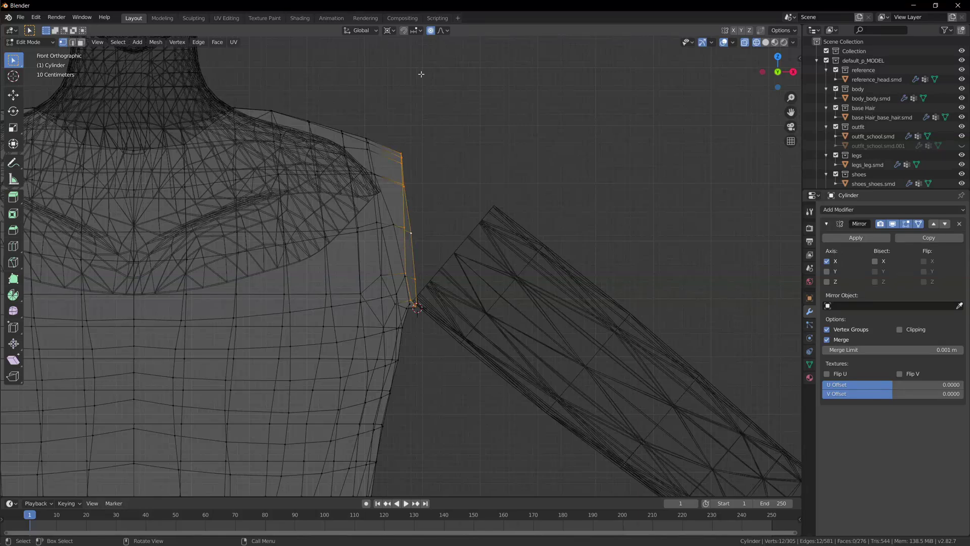
# Extrude the outermost sleeve loop outward, rotate it 16° and move it 0.289 m in X and -0.328 m in Z
pyautogui.click(481, 83)
pyautogui.press('g')
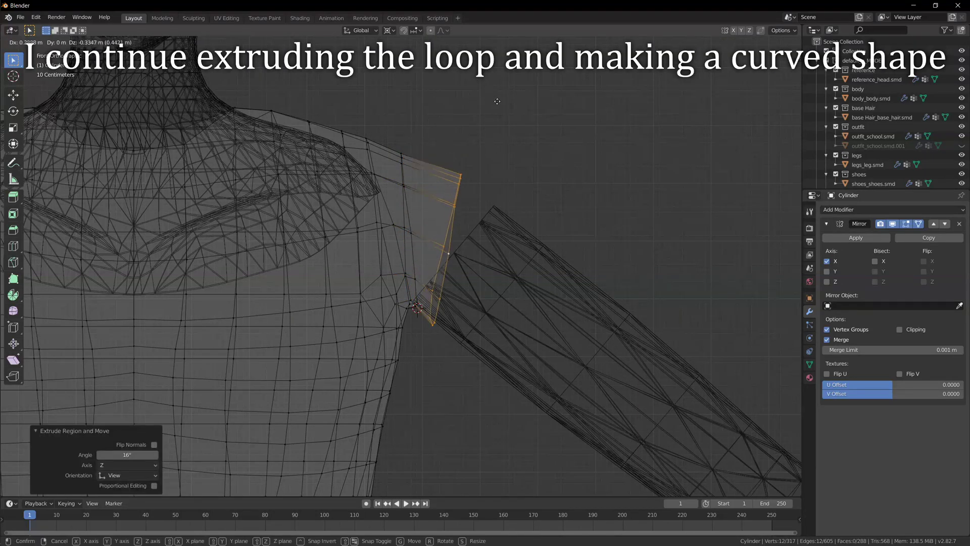
pyautogui.click(497, 101)
# Try to scale the newly extruded sleeve loop down uniformly
pyautogui.press('s')
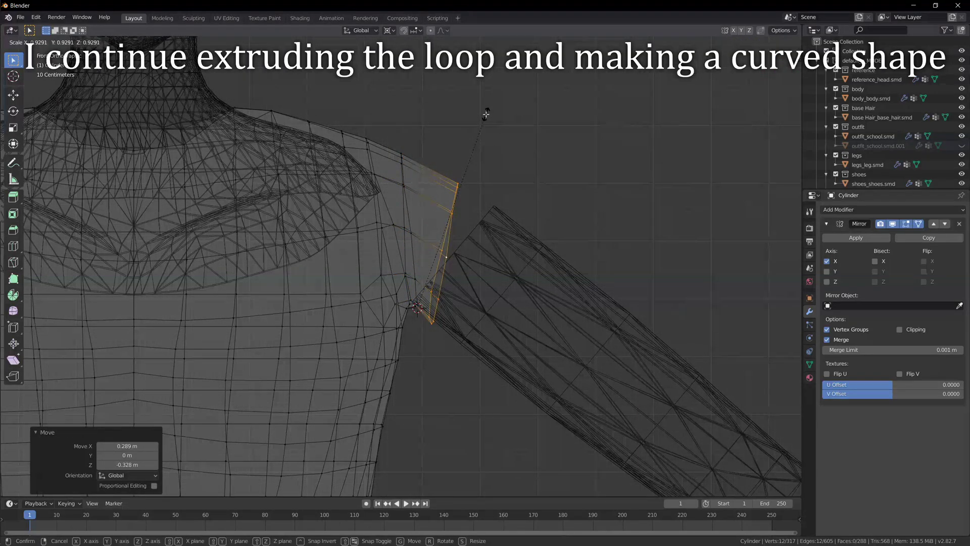
pyautogui.click(486, 115)
pyautogui.scroll(2, 490, 141)
pyautogui.keyDown('shift'); pyautogui.moveTo(502, 172); pyautogui.dragTo(487, 182, button='middle'); pyautogui.keyUp('shift')
pyautogui.hotkey('ctrl', 'z')
# Adjust the new sleeve loop by scaling it along Z, rotating it 3.57° and moving it -0.0912 m in X and 0.1 m in Z
pyautogui.press('s')
pyautogui.press('z')
pyautogui.click(502, 134)
pyautogui.press('r')
pyautogui.click(550, 149)
pyautogui.press('g')
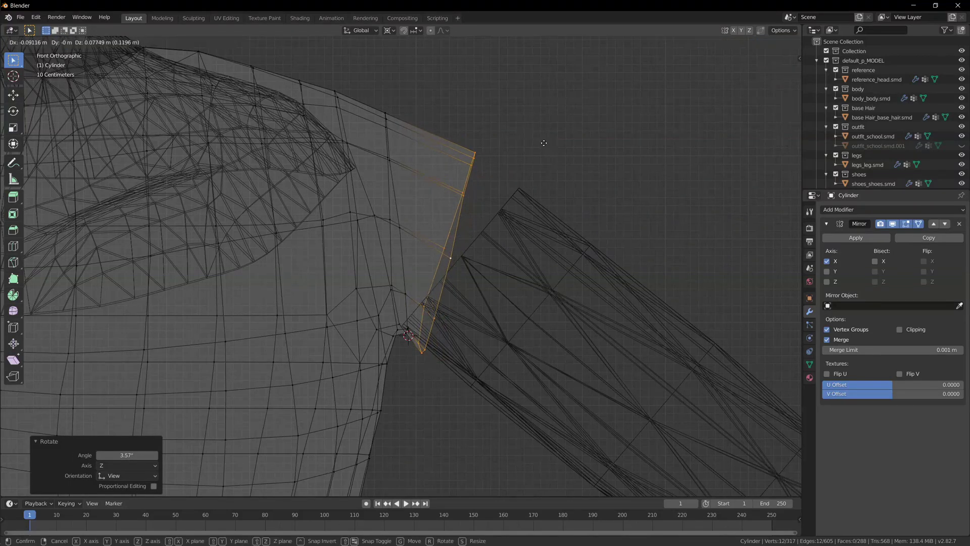
pyautogui.click(544, 141)
# Tilt the outermost loop slightly about its own centre, and move the adjacent inner sleeve loop -0.0182 m in X and -0.0456 m in Z
pyautogui.click(388, 31)
pyautogui.click(430, 71)
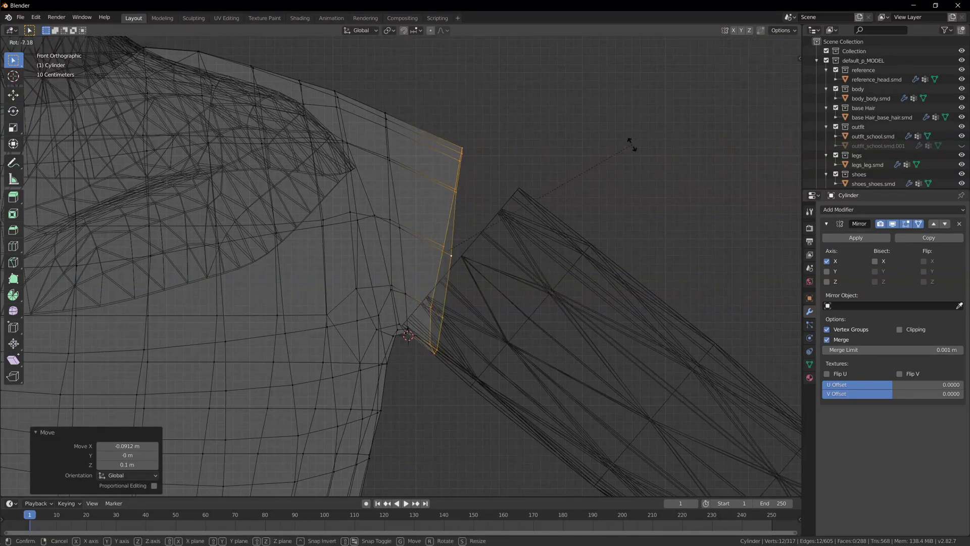
pyautogui.press('h')
pyautogui.hotkey('alt', 'h')
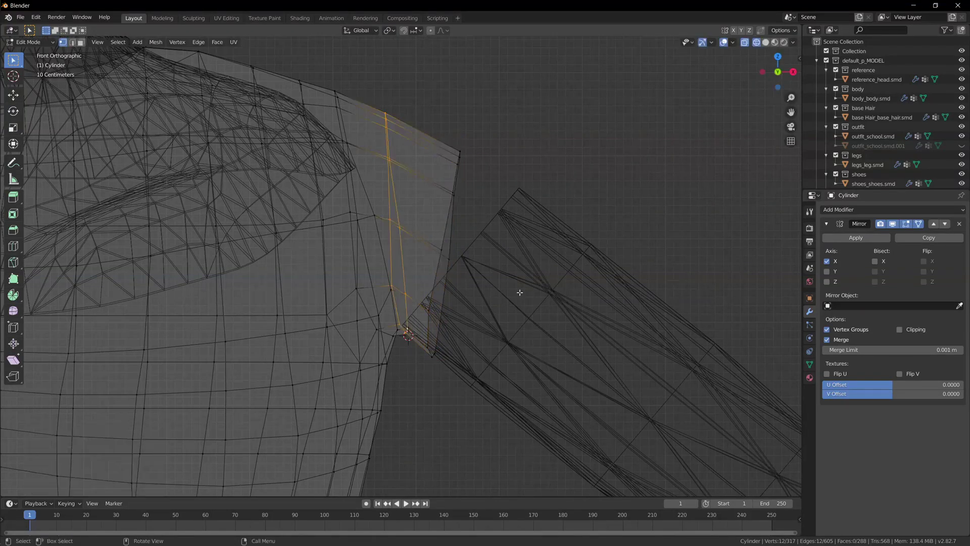
pyautogui.click(554, 265)
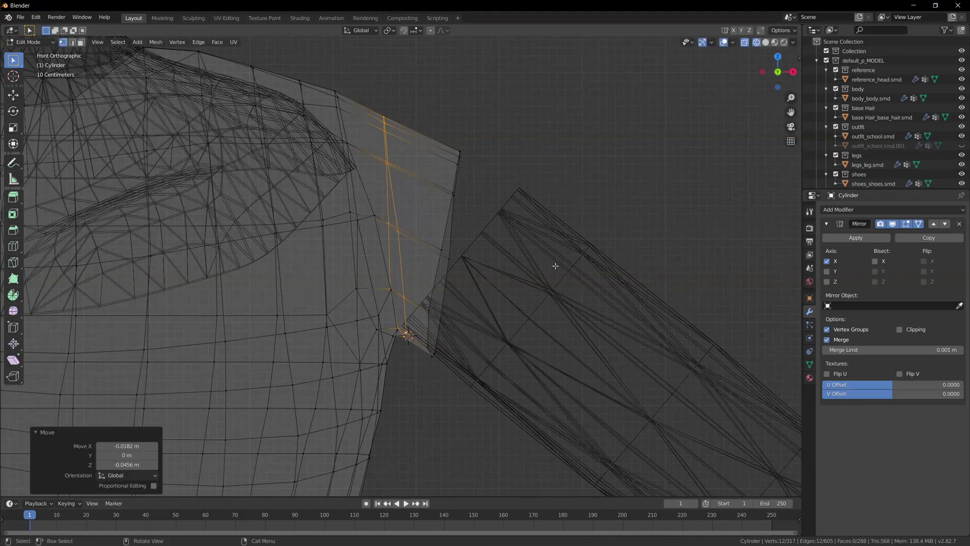
# Select the original armhole loop, scale it up along Z, rotate it slightly and move it 0.00912 m in X and -0.105 m in Z
pyautogui.keyDown('alt'); pyautogui.click(398, 328); pyautogui.keyUp('alt')
pyautogui.keyDown('alt'); pyautogui.click(395, 319); pyautogui.keyUp('alt')
pyautogui.moveTo(397, 323); pyautogui.dragTo(428, 339, button='middle')
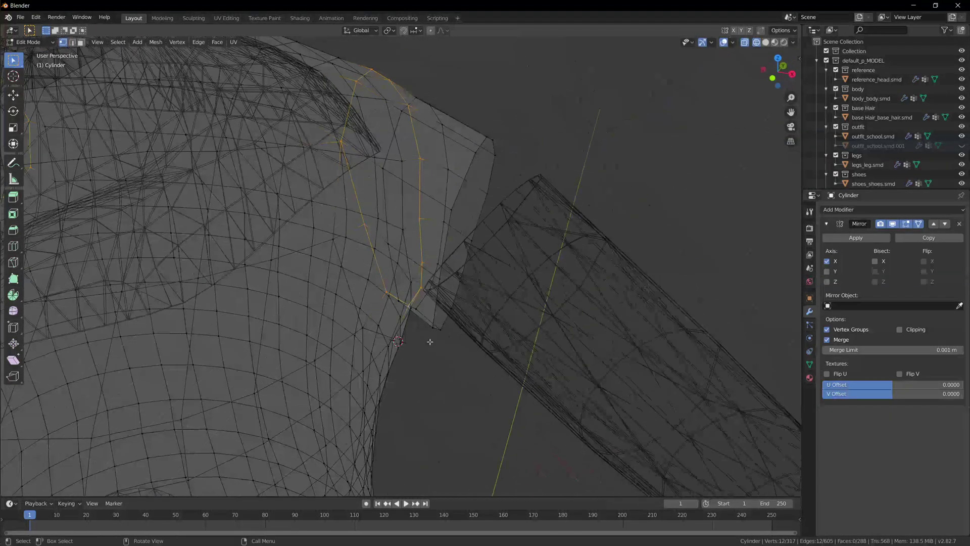
pyautogui.press('KP_1')
pyautogui.press('s')
pyautogui.press('z')
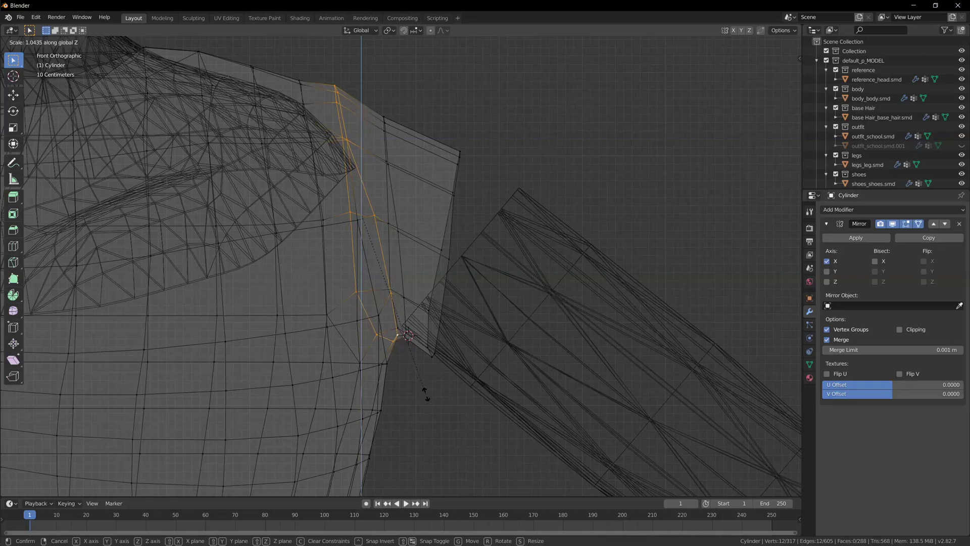
pyautogui.click(426, 394)
pyautogui.press('g')
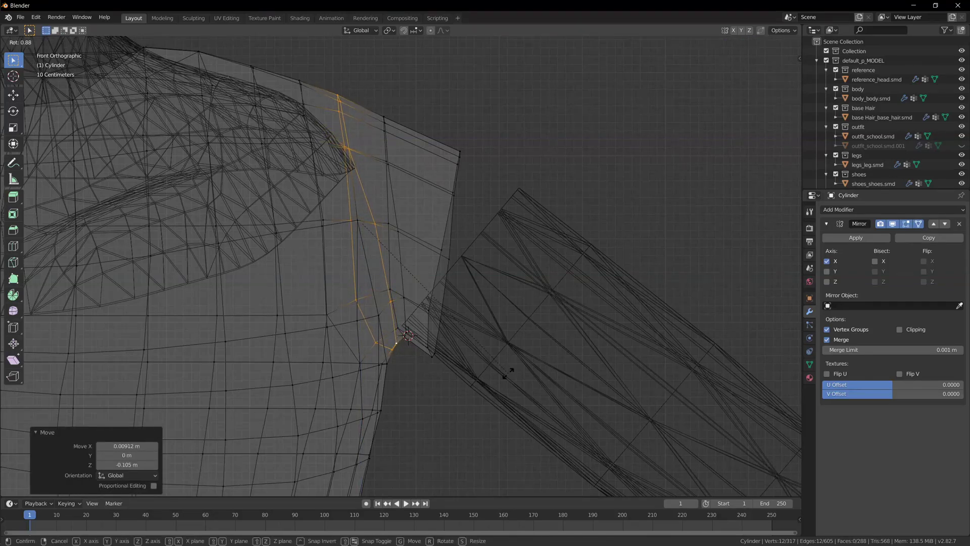
pyautogui.hotkey('ctrl', 'z')
pyautogui.click(506, 375)
# Select the sleeve loop just outside the armhole and adjust its position and size to smooth the shoulder curve
pyautogui.keyDown('alt'); pyautogui.click(402, 283); pyautogui.keyUp('alt')
pyautogui.press('g')
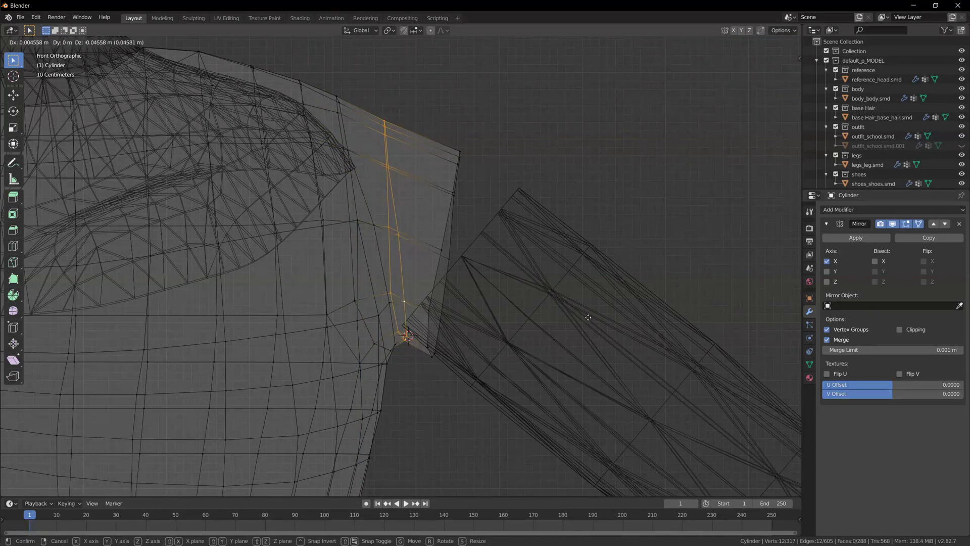
pyautogui.click(590, 319)
pyautogui.press('s')
pyautogui.press('g')
pyautogui.click(523, 251)
# Extrude the outermost sleeve loop by 1.84 m in X and -0.0945 m in Z, and flatten it with an X scale of 0
pyautogui.keyDown('alt'); pyautogui.click(447, 267); pyautogui.keyUp('alt')
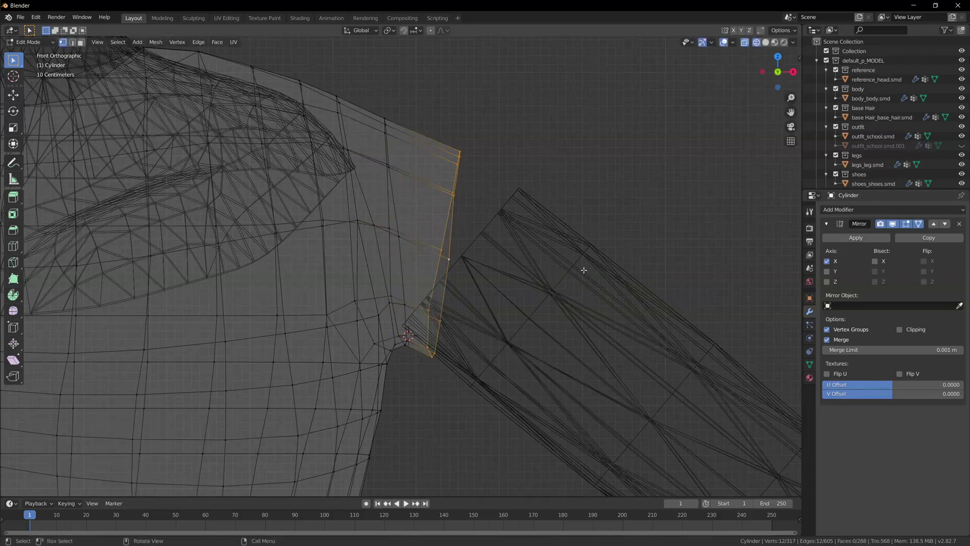
pyautogui.press('g')
pyautogui.press('z')
pyautogui.click(601, 144)
pyautogui.scroll(-3, 578, 244)
pyautogui.press('s')
pyautogui.press('x')
pyautogui.press('0')
pyautogui.press('Return')
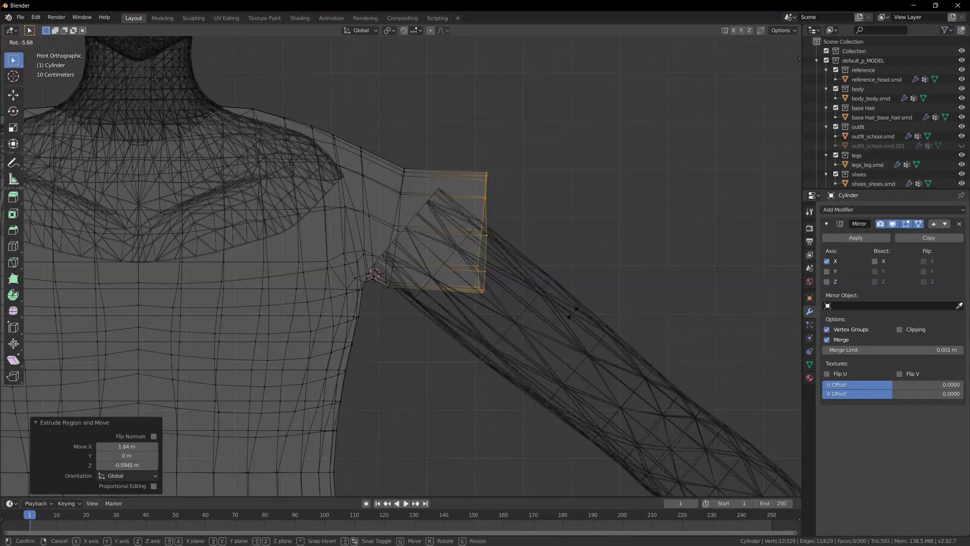
# Apply Smooth Vertices to the new sleeve-end loop with a smoothing of 0.5, repeating it to even out the ring
pyautogui.hotkey('ctrl', 'v')
pyautogui.click(236, 152)
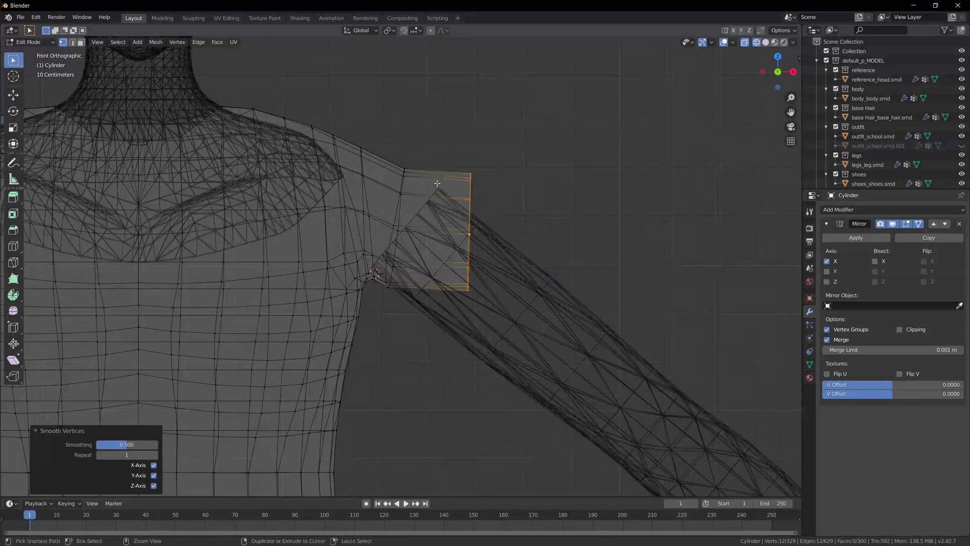
pyautogui.moveTo(437, 183); pyautogui.dragTo(528, 336, button='middle')
pyautogui.rightClick(528, 336)
pyautogui.click(520, 336)
pyautogui.press('KP_1')
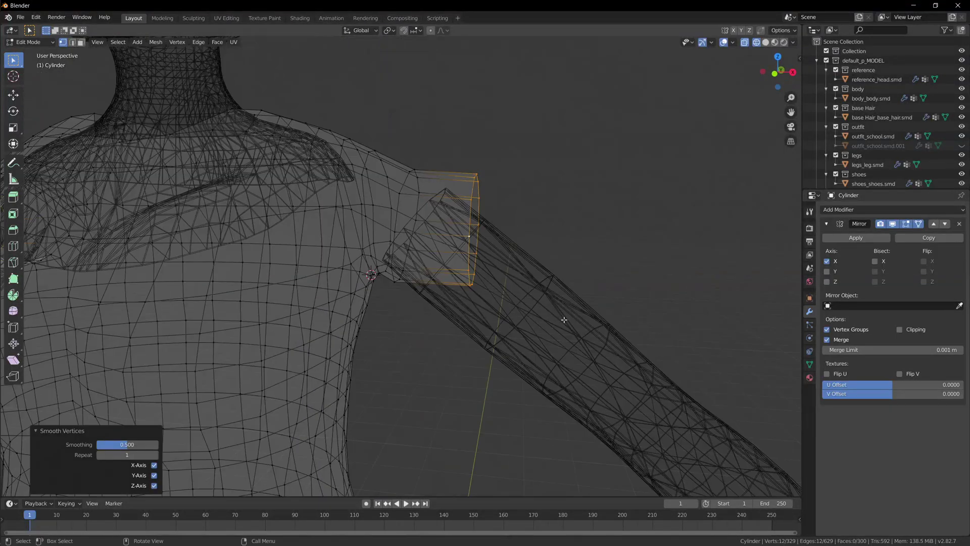
# Flatten the sleeve-end loop with an X scale of 0 and rotate it 38.2° towards the arm's angle
pyautogui.press('s')
pyautogui.press('x')
pyautogui.press('0')
pyautogui.press('Return')
pyautogui.press('r')
pyautogui.click(610, 232)
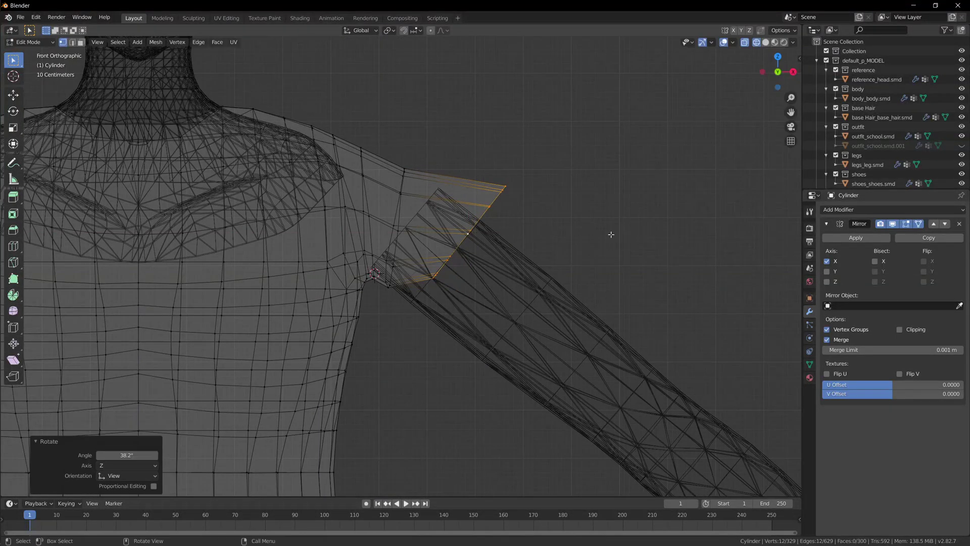
# Rotate the sleeve-end loop back slightly and move it -0.74 m in X and -0.386 m in Z onto the upper arm
pyautogui.press('r')
pyautogui.click(563, 168)
pyautogui.moveTo(563, 168); pyautogui.dragTo(392, 179, button='middle')
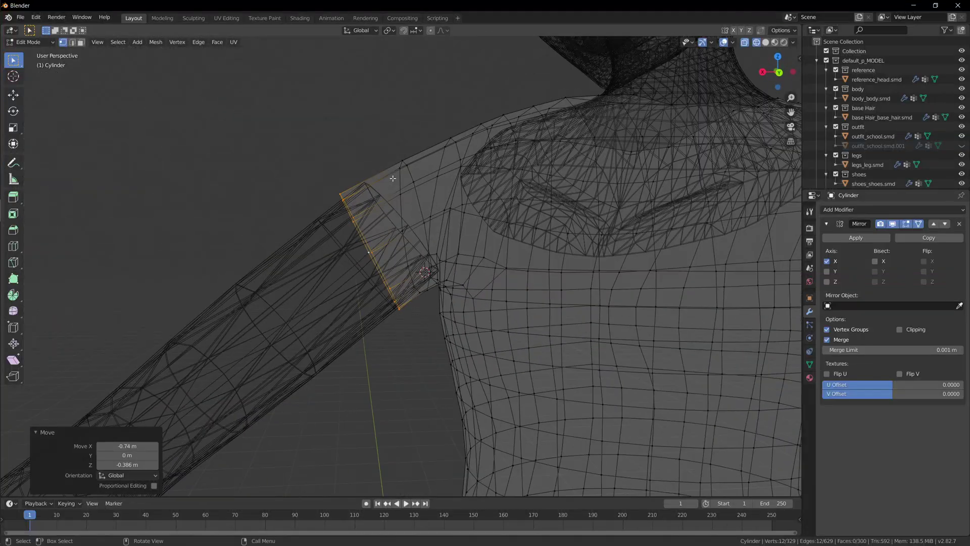
pyautogui.press('KP_7')
pyautogui.press('KP_1')
pyautogui.scroll(2, 554, 197)
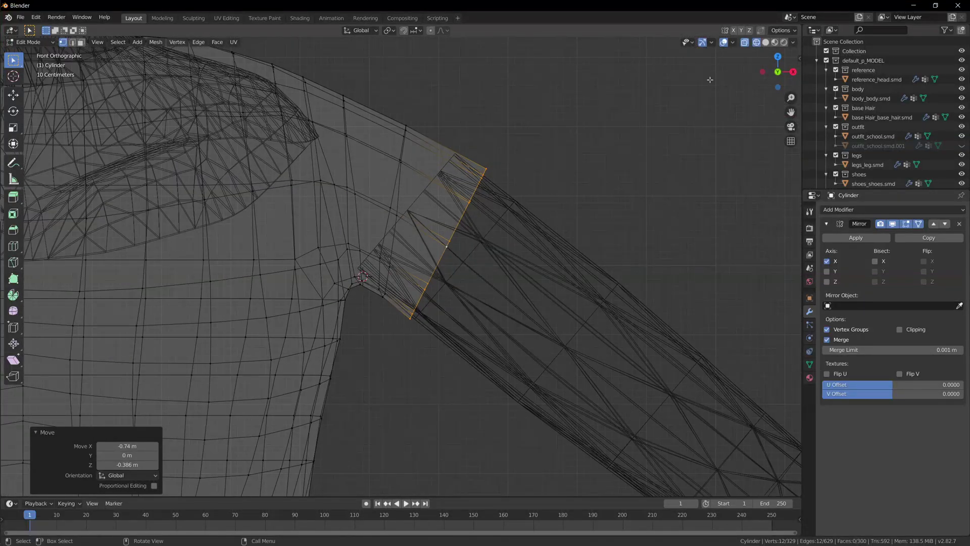
# Inspect the short sleeves on the full character in solid shading, and return to the front wireframe view
pyautogui.click(765, 43)
pyautogui.moveTo(642, 144)
pyautogui.mouseDown(button='middle')
pyautogui.moveTo(553, 138)
pyautogui.moveTo(608, 136)
pyautogui.moveTo(529, 177)
pyautogui.moveTo(587, 147)
pyautogui.moveTo(570, 227)
pyautogui.moveTo(502, 212)
pyautogui.moveTo(534, 212)
pyautogui.moveTo(480, 244)
pyautogui.mouseUp(button='middle')
pyautogui.scroll(-7, 608, 136)
pyautogui.scroll(-3, 587, 147)
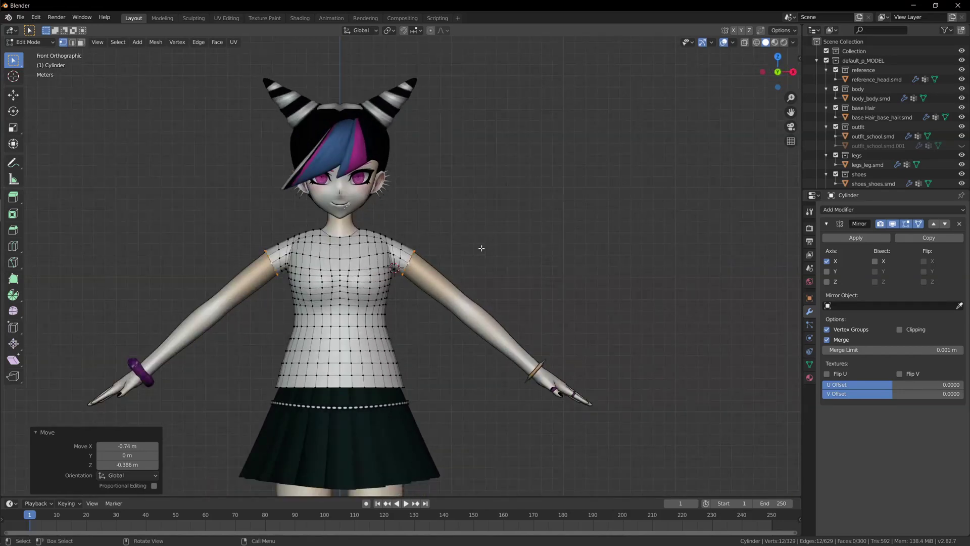
pyautogui.scroll(5, 480, 245)
pyautogui.press('KP_1')
pyautogui.hotkey('shift', 'z')
pyautogui.scroll(-6, 540, 147)
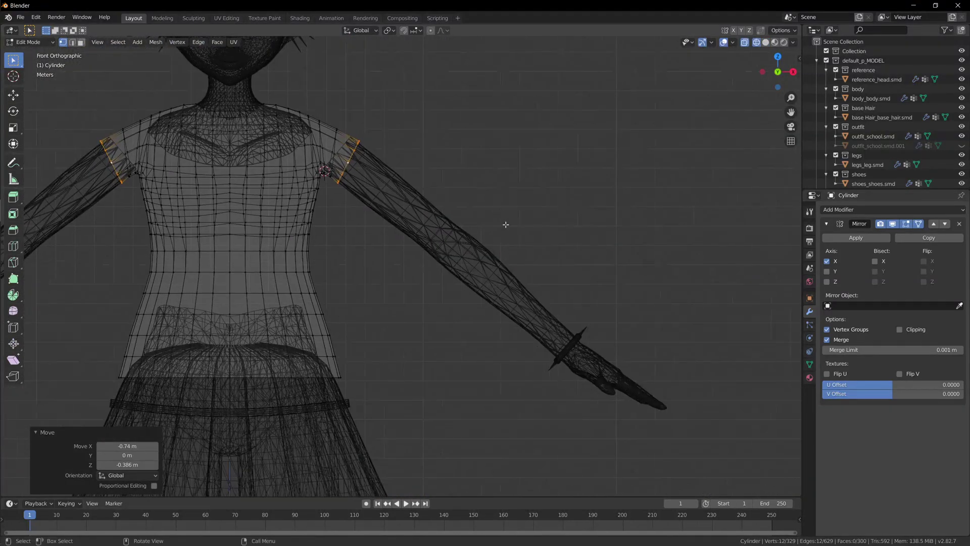
# Extrude another short sleeve segment along the upper arm, rotating its end loop 14.2° to sit square across the arm
pyautogui.press('e')
pyautogui.click(558, 237)
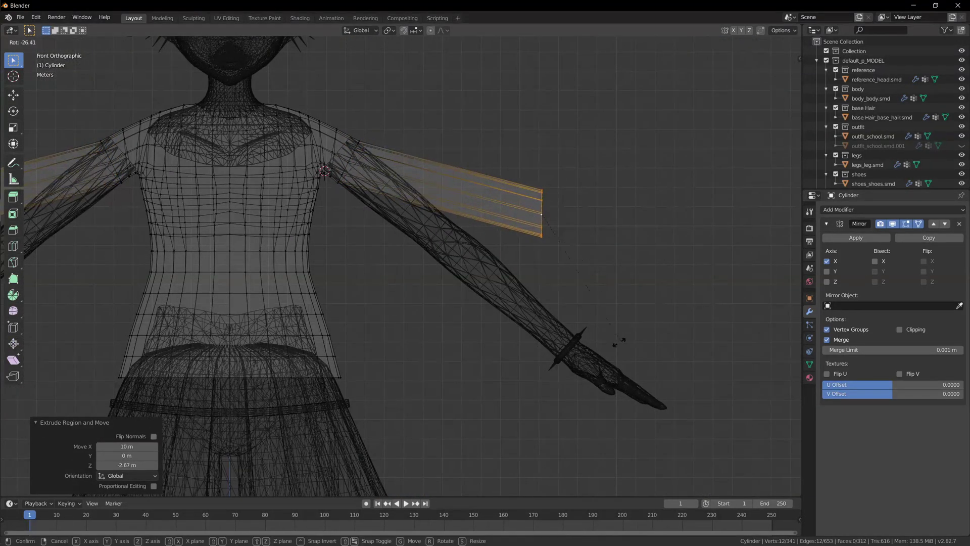
pyautogui.press('g')
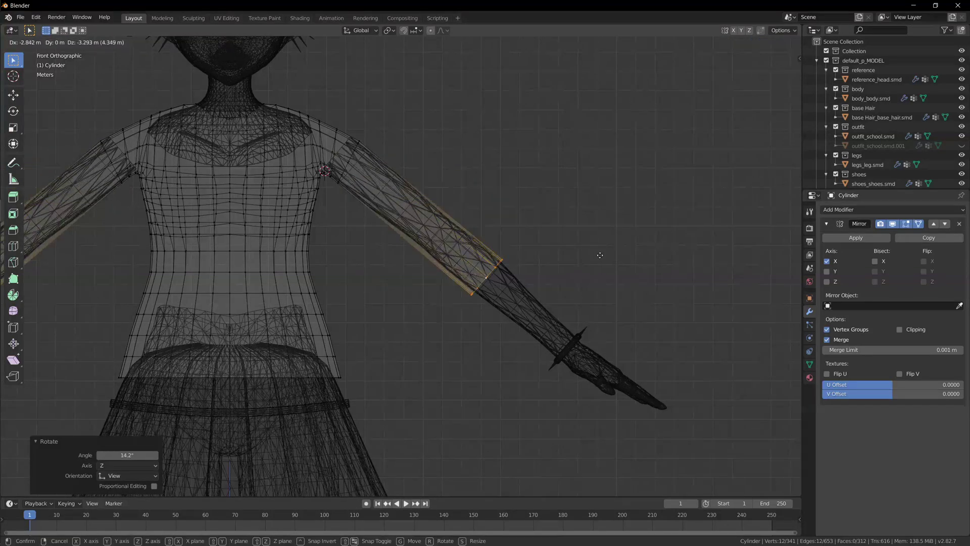
pyautogui.click(471, 149)
pyautogui.scroll(6, 471, 149)
pyautogui.press('g')
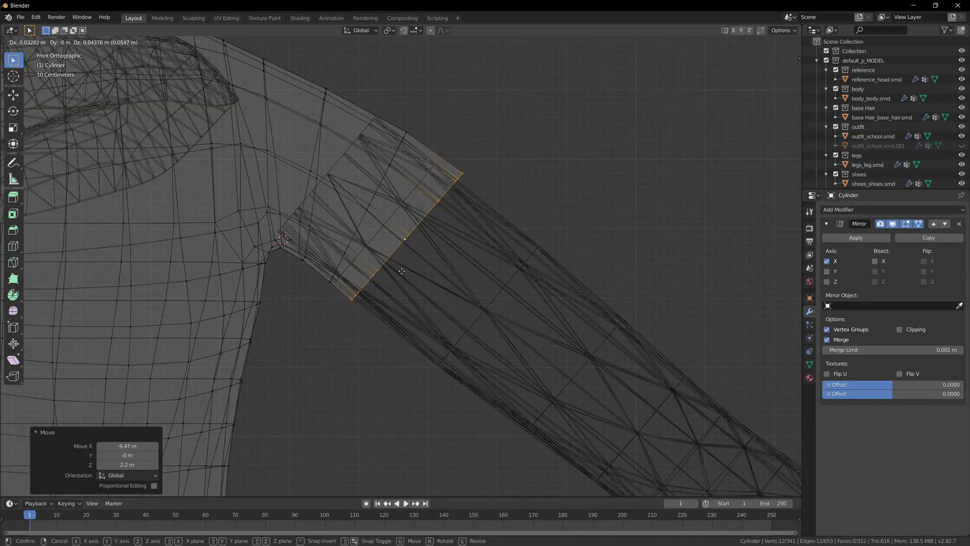
pyautogui.click(401, 271)
# Extrude the sleeve-end loop down to the wrist by 10.4 m in X and -8.86 m in Z
pyautogui.scroll(-6, 468, 294)
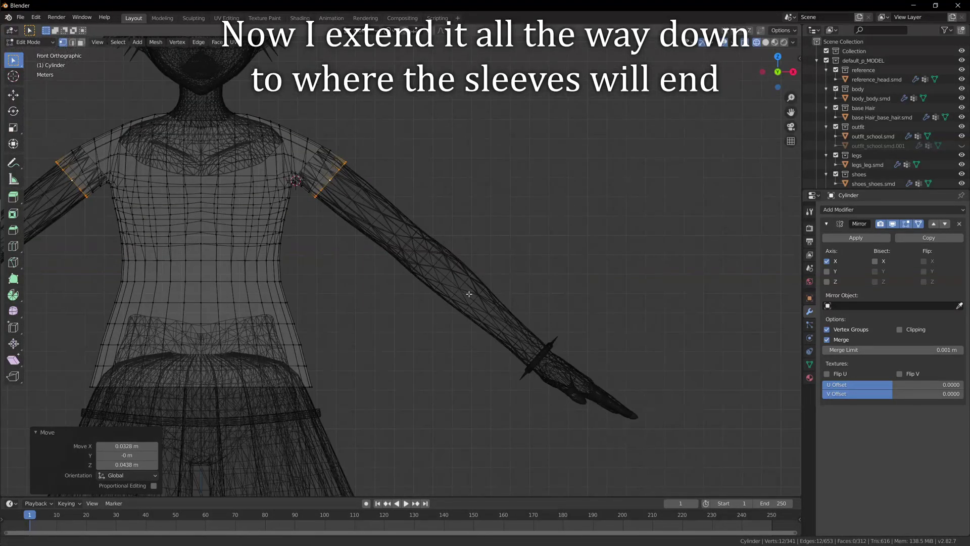
pyautogui.click(598, 401)
pyautogui.scroll(-3, 597, 401)
pyautogui.scroll(7, 556, 328)
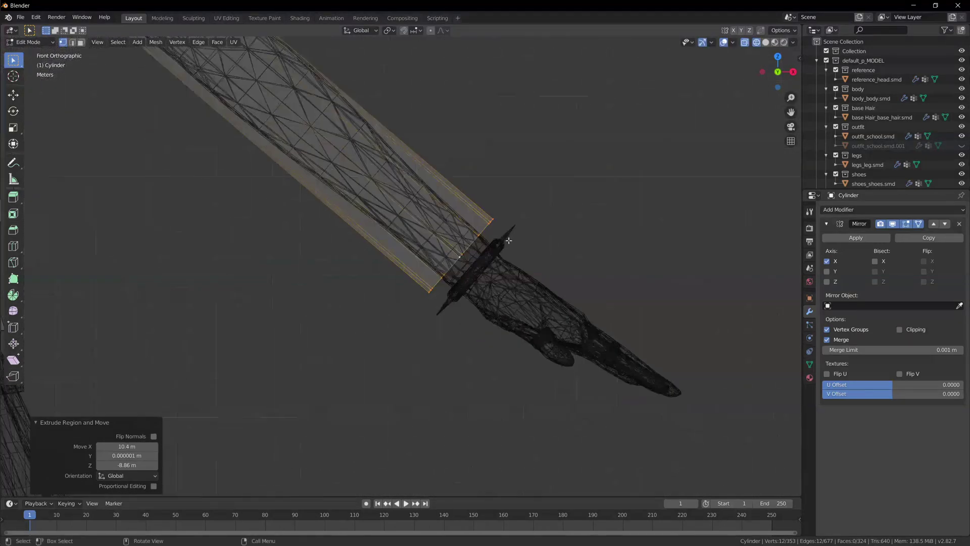
# Scale the wrist loop to 0.705, adjust its width along Y to fit around the wrist, and deselect it
pyautogui.press('s')
pyautogui.press('KP_7')
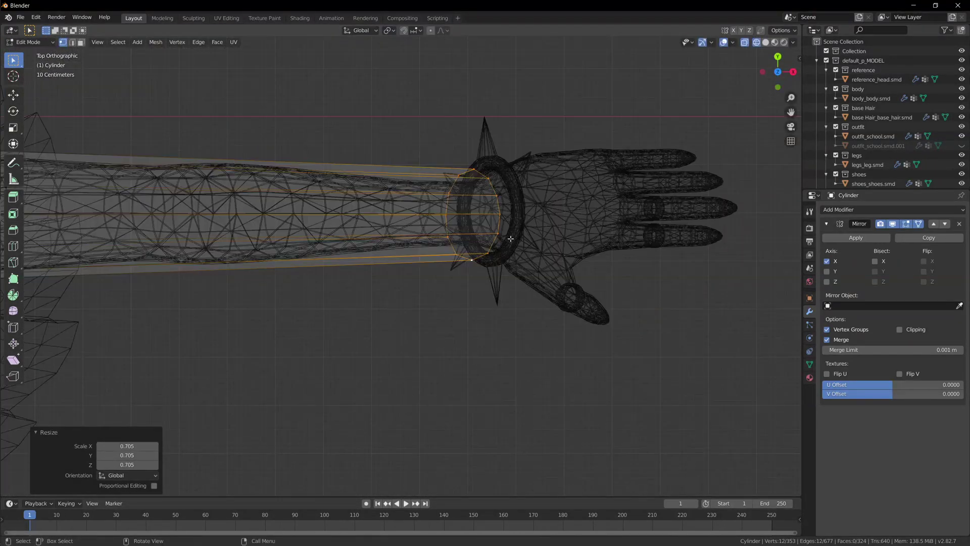
pyautogui.press('y')
pyautogui.click(483, 326)
pyautogui.click(484, 325)
pyautogui.scroll(-2, 483, 325)
pyautogui.press('KP_1')
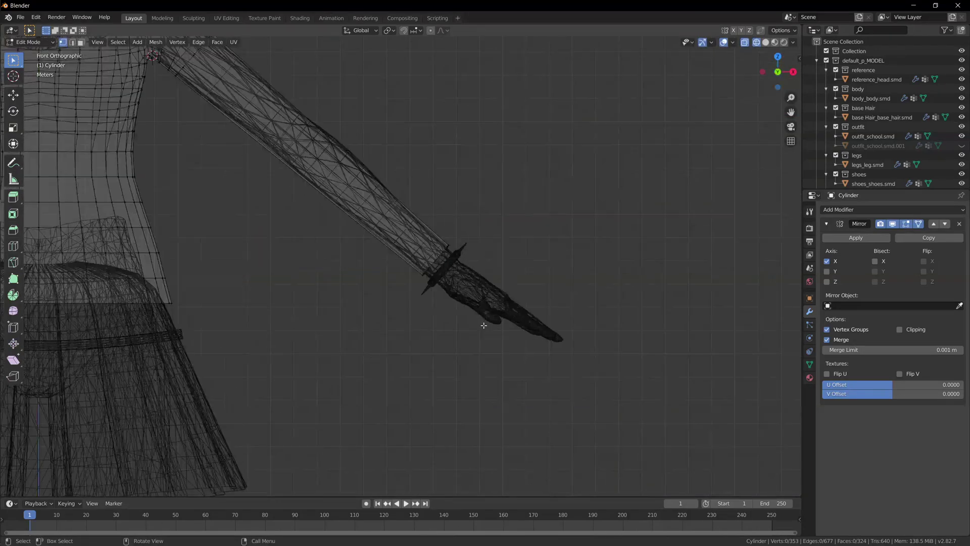
# Make two loop cuts around the elbow area of the sleeve in solid shading, and add 4 cuts in the segment between them
pyautogui.keyDown('shift'); pyautogui.moveTo(483, 325); pyautogui.dragTo(507, 441, button='middle'); pyautogui.keyUp('shift')
pyautogui.click(766, 42)
pyautogui.moveTo(564, 196)
pyautogui.mouseDown(button='middle')
pyautogui.moveTo(514, 216)
pyautogui.moveTo(466, 211)
pyautogui.moveTo(341, 138)
pyautogui.mouseUp(button='middle')
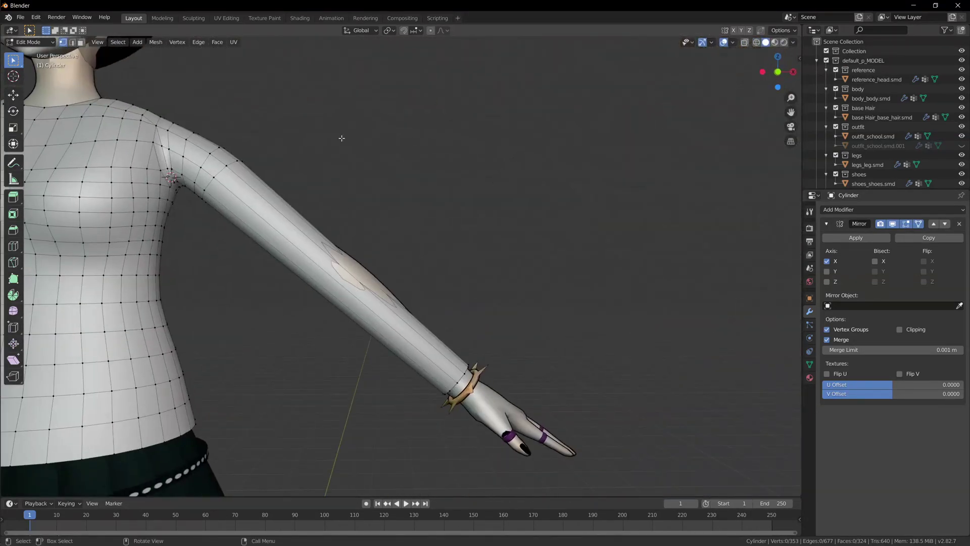
pyautogui.click(338, 294)
pyautogui.press('KP_1')
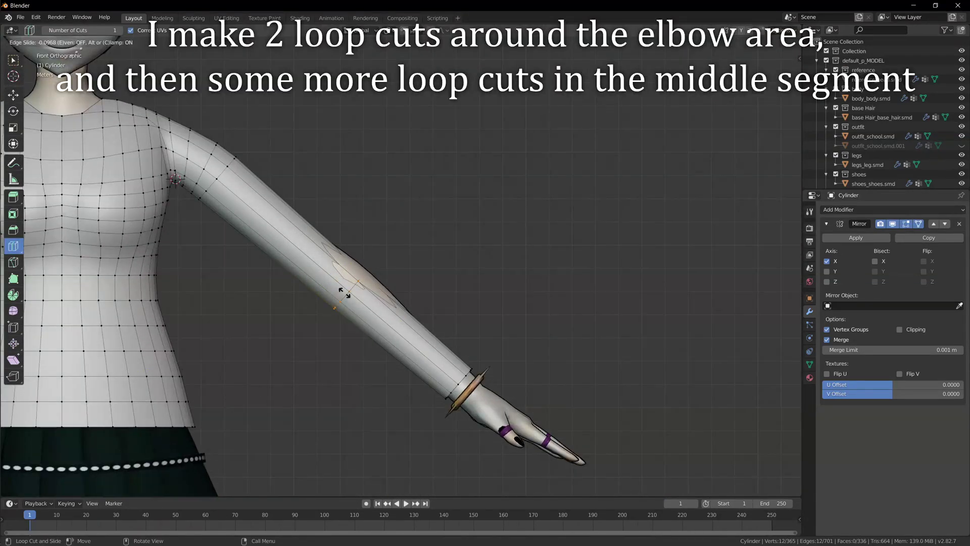
pyautogui.hotkey('ctrl', 'z')
pyautogui.moveTo(335, 276); pyautogui.dragTo(358, 296)
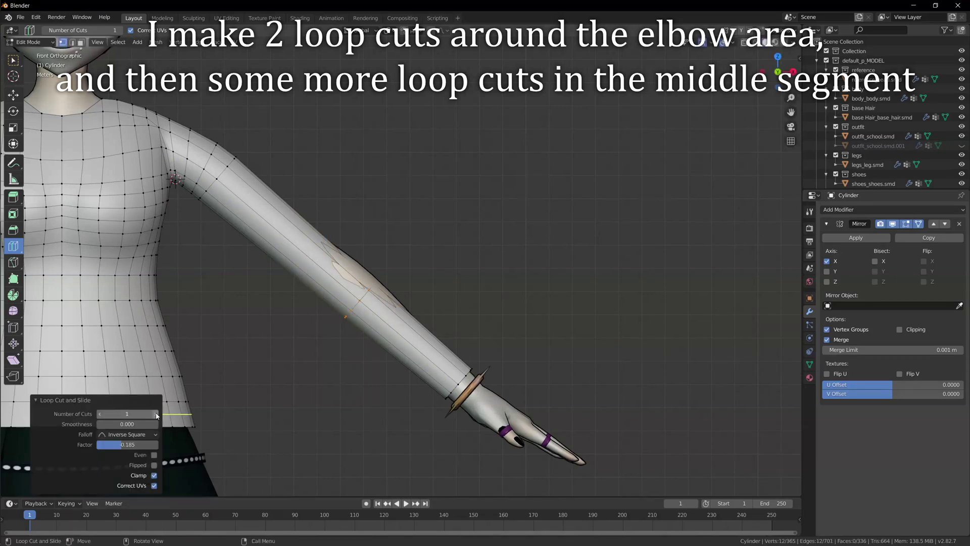
pyautogui.scroll(2, 344, 309)
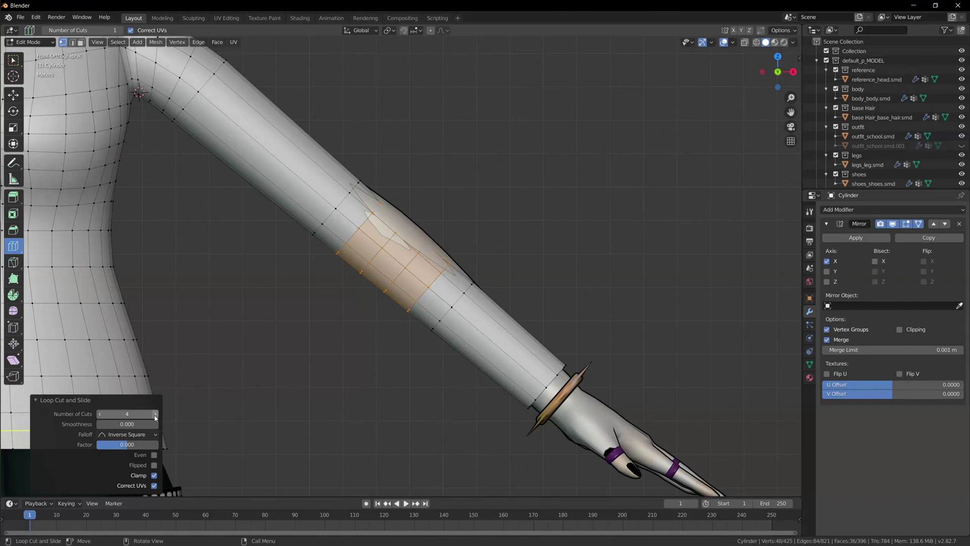
# Select the elbow loop nearest the wrist, try dissolving its vertices, and delete the vertices instead
pyautogui.hotkey('alt', 'a')
pyautogui.hotkey('shift', 'z')
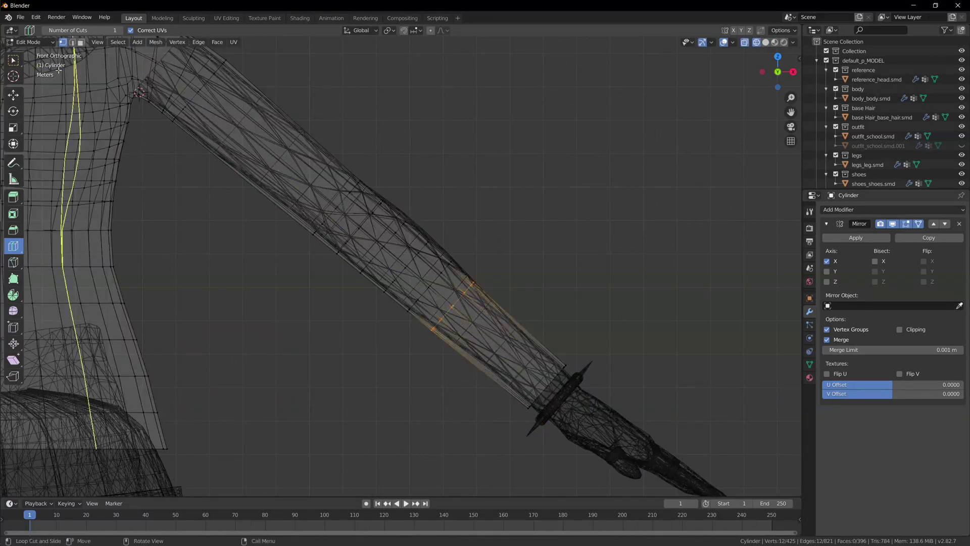
pyautogui.press('w')
pyautogui.hotkey('shift', 'z')
pyautogui.press('x')
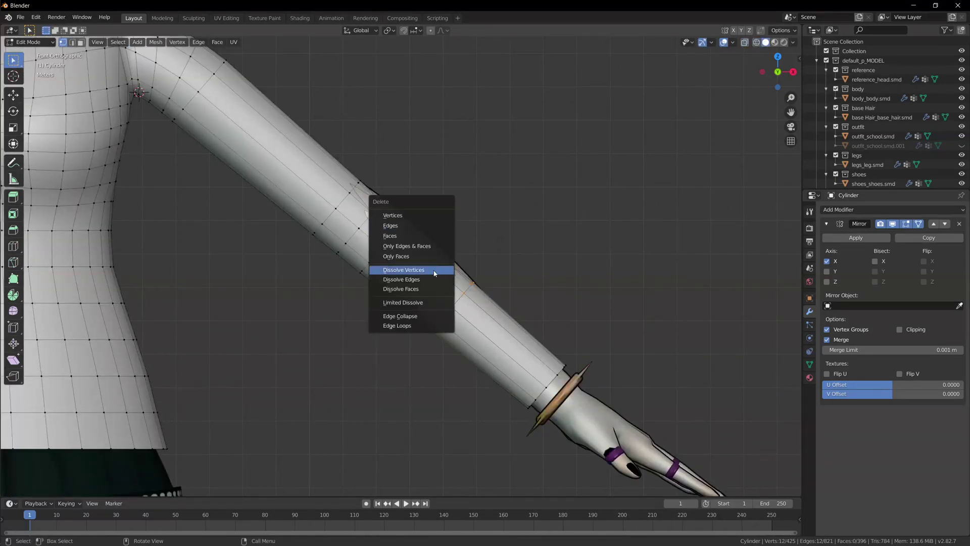
pyautogui.click(433, 273)
pyautogui.hotkey('ctrl', 'z')
pyautogui.press('x')
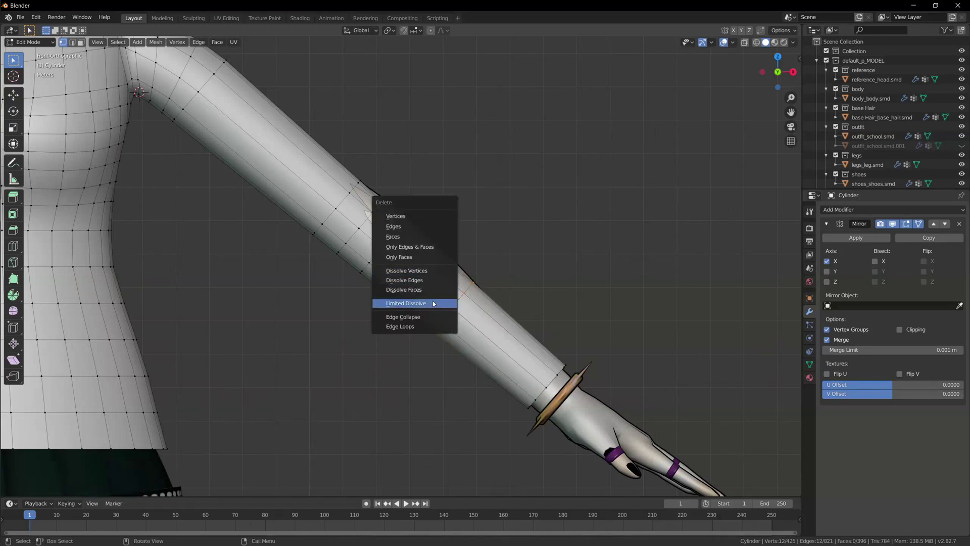
pyautogui.press('x')
pyautogui.click(485, 223)
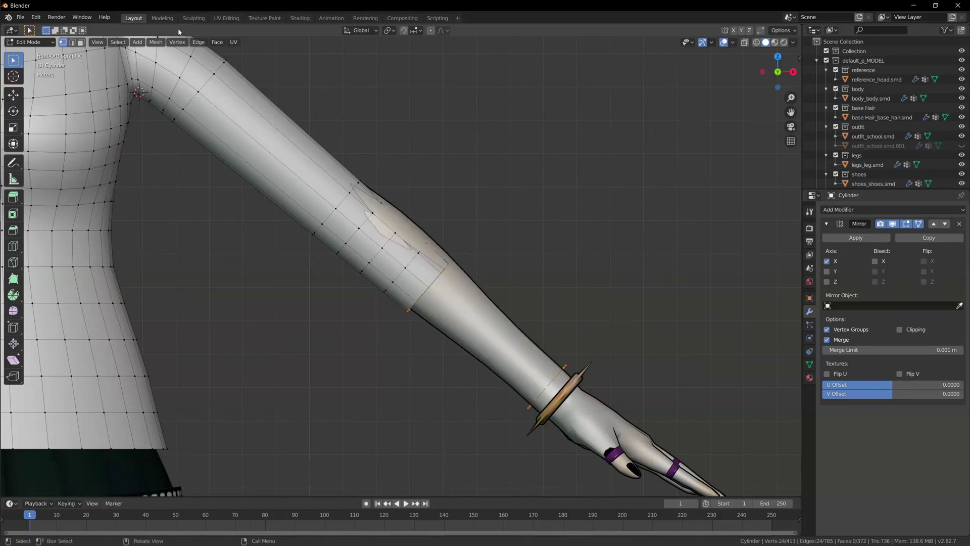
# Bridge the two open edge loops to rebuild the sleeve between the elbow and the wrist
pyautogui.hotkey('ctrl', 'b')
pyautogui.click(198, 42)
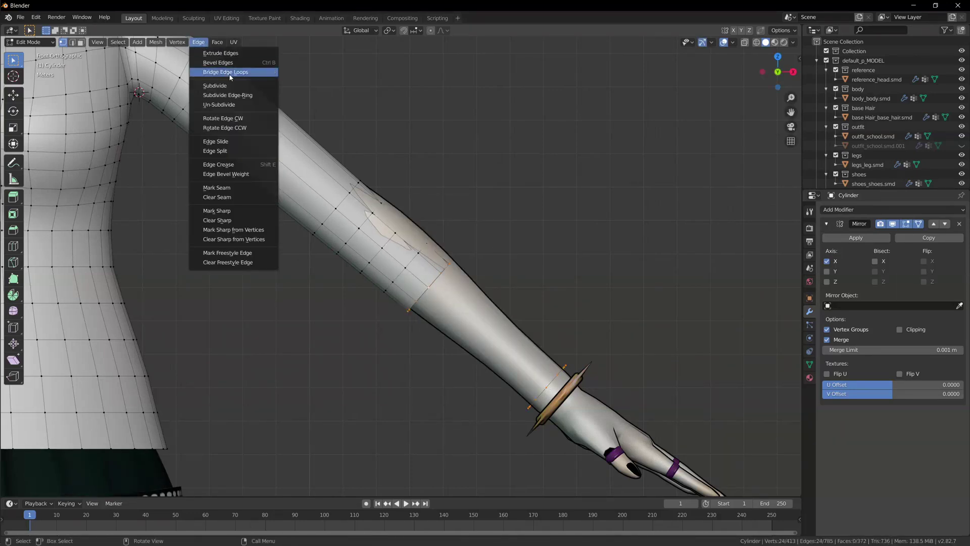
pyautogui.click(227, 71)
pyautogui.hotkey('shift', 'z')
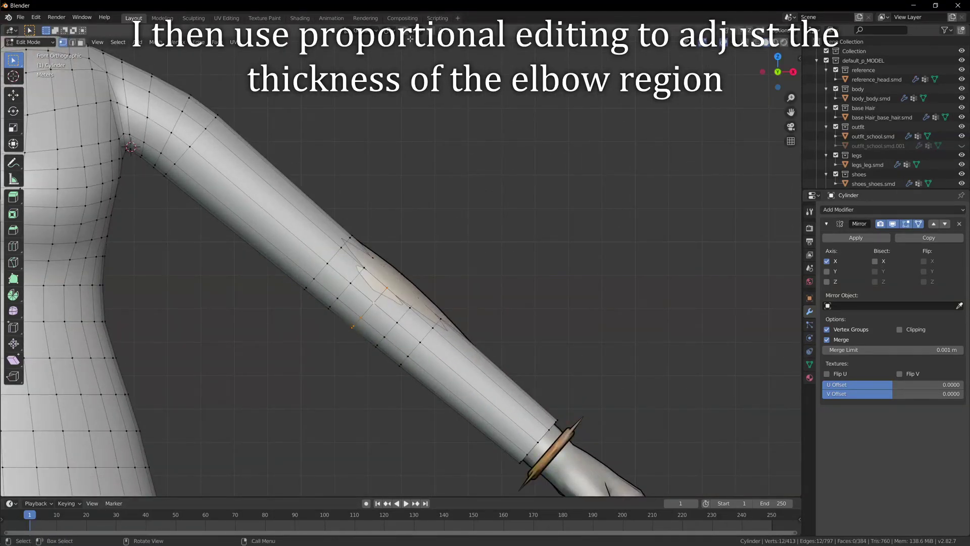
# With smooth proportional editing, scale the middle elbow loop to 1.084 and move it 0.102 m in X and 0.147 m in Z
pyautogui.press('s')
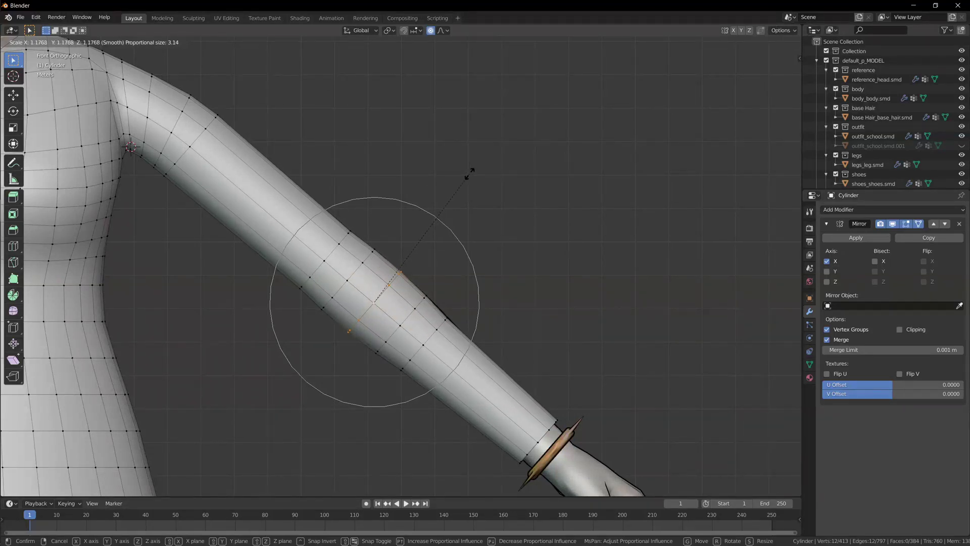
pyautogui.click(459, 182)
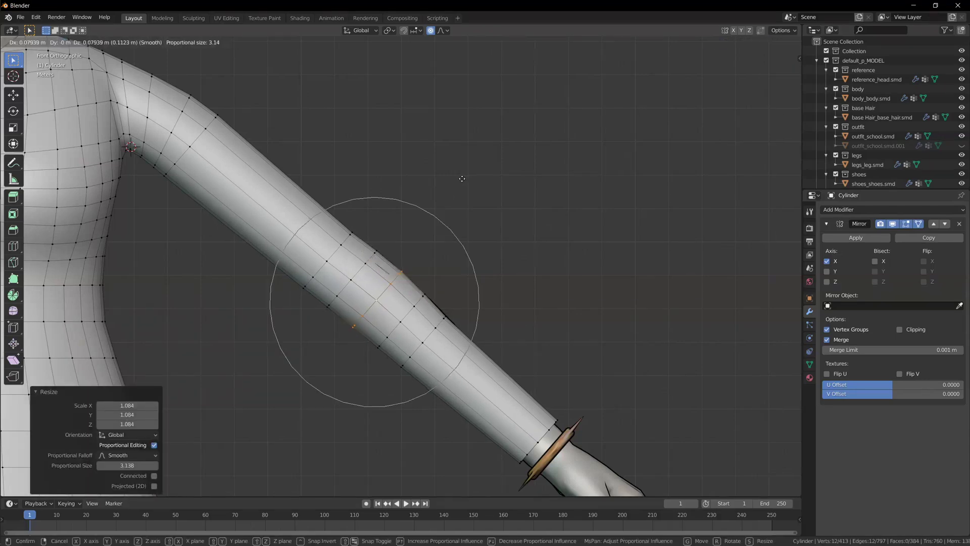
pyautogui.press('g')
pyautogui.scroll(-5, 462, 177)
pyautogui.click(461, 178)
pyautogui.scroll(4, 461, 173)
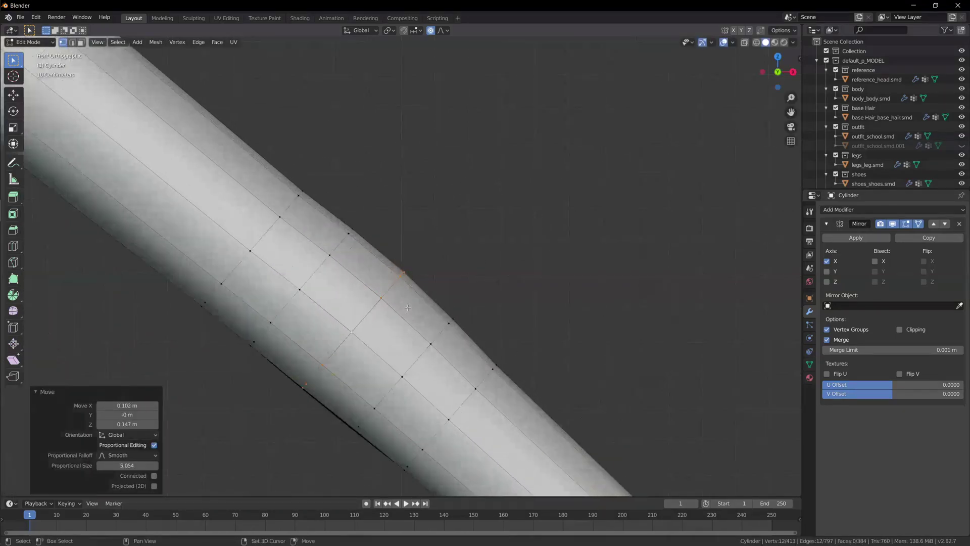
# Reposition the middle elbow loop over the arm in wireframe, finishing with a move of -0.0383 m in X and -0.0273 m in Z
pyautogui.press('g')
pyautogui.click(522, 153)
pyautogui.hotkey('shift', 'z')
pyautogui.press('g')
pyautogui.click(542, 142)
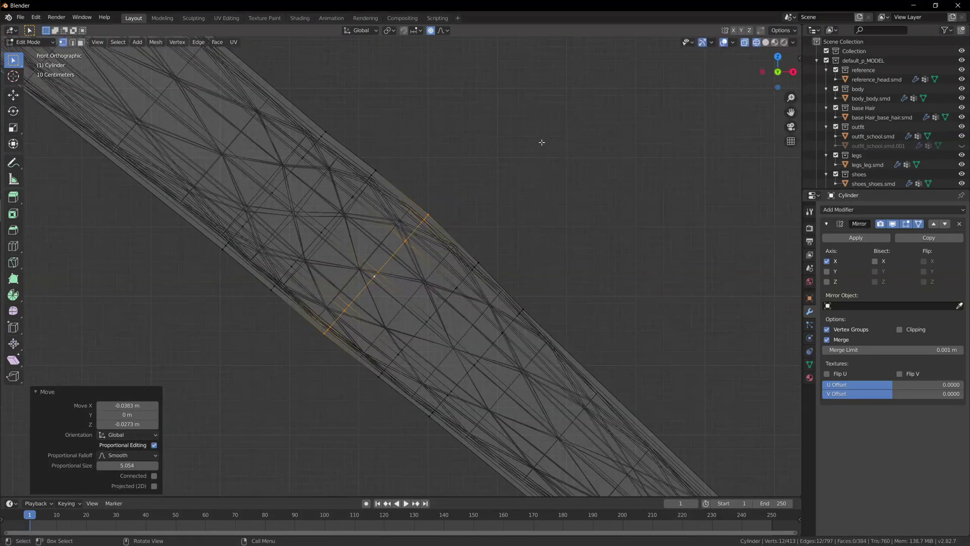
# From above, scale the middle elbow loop along Y to about 0.96 and move it 0.0315 m in Y
pyautogui.press('KP_7')
pyautogui.scroll(-2, 442, 377)
pyautogui.press('s')
pyautogui.press('x')
pyautogui.scroll(2, 418, 392)
pyautogui.press('y')
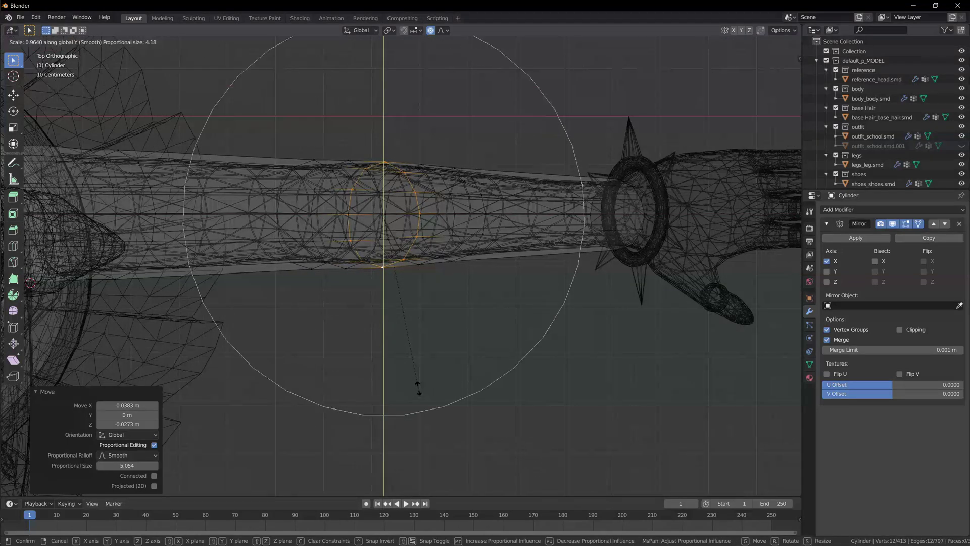
pyautogui.click(419, 385)
pyautogui.press('g')
pyautogui.press('y')
pyautogui.click(418, 384)
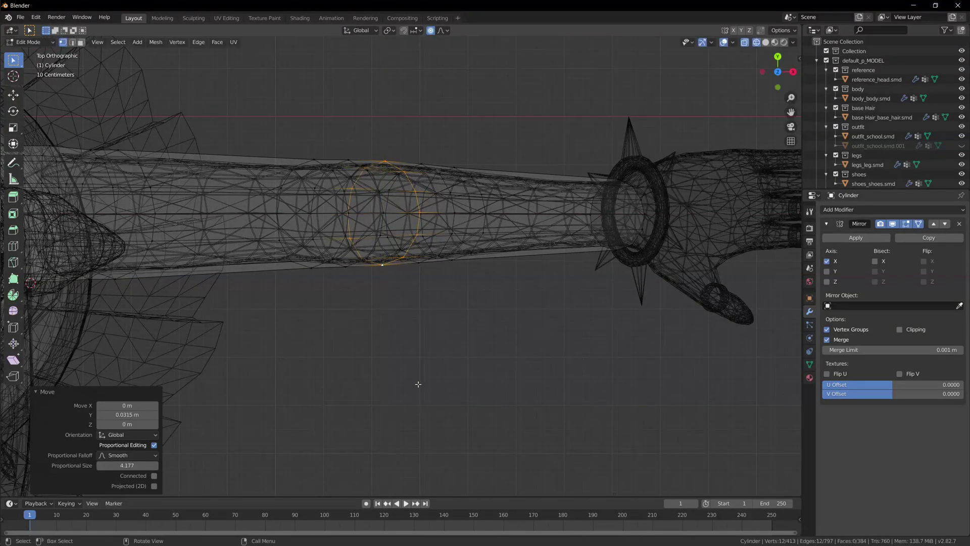
# Scale the elbow loop nearest the shoulder to 0.945 along Y with Sharp falloff, and deselect it in solid shading
pyautogui.keyDown('alt'); pyautogui.click(311, 268); pyautogui.keyUp('alt')
pyautogui.click(441, 30)
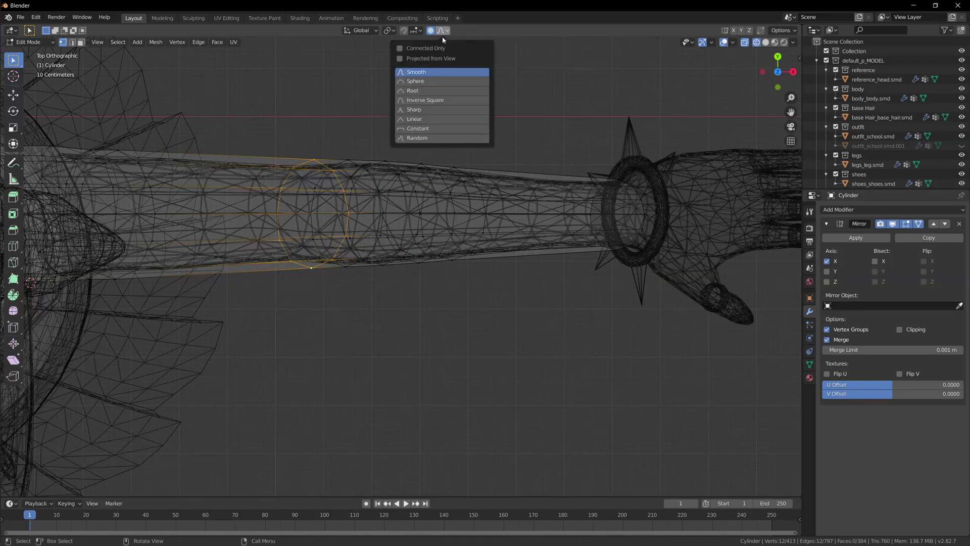
pyautogui.click(425, 109)
pyautogui.press('s')
pyautogui.press('y')
pyautogui.click(362, 342)
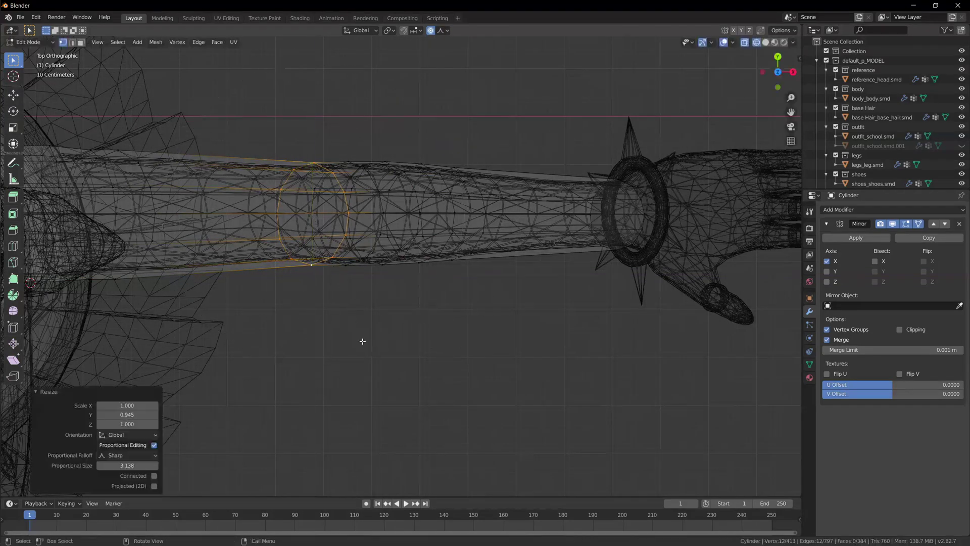
pyautogui.scroll(-1, 491, 283)
pyautogui.moveTo(444, 294)
pyautogui.mouseDown(button='middle')
pyautogui.moveTo(433, 247)
pyautogui.moveTo(439, 204)
pyautogui.mouseUp(button='middle')
pyautogui.hotkey('shift', 'z')
pyautogui.click(557, 169)
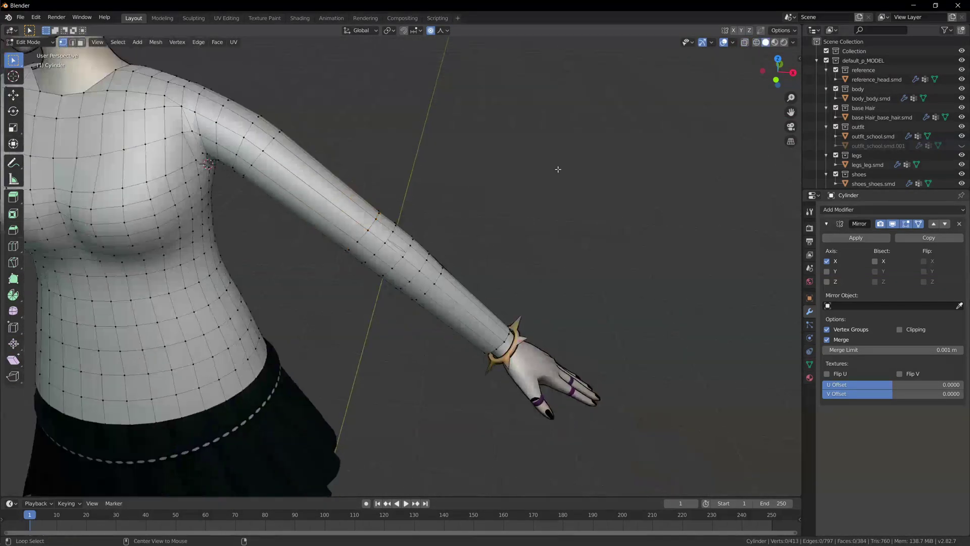
# From the back, enlarge the elbow loop on the wrist side to about 1.03 in X and Z with Smooth falloff
pyautogui.moveTo(557, 169); pyautogui.dragTo(372, 149, button='middle')
pyautogui.press('KP_1')
pyautogui.press('ctrl+KP_1')
pyautogui.scroll(5, 443, 277)
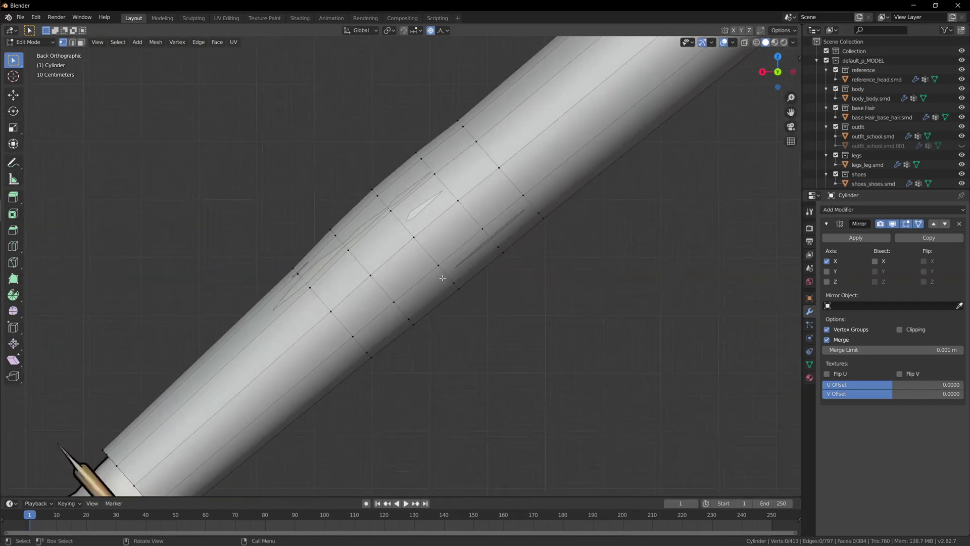
pyautogui.keyDown('alt'); pyautogui.click(387, 280); pyautogui.keyUp('alt')
pyautogui.scroll(-2, 423, 327)
pyautogui.click(443, 31)
pyautogui.click(440, 74)
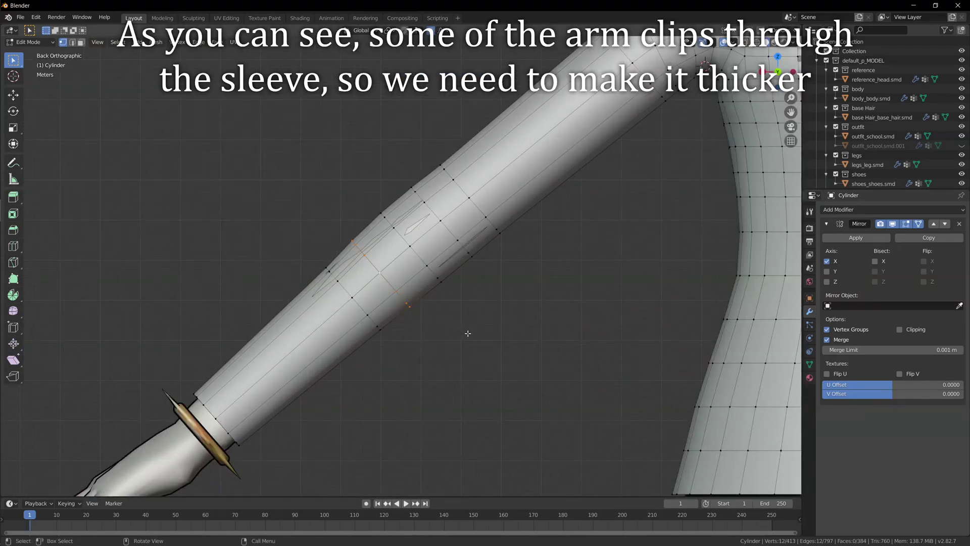
pyautogui.press('s')
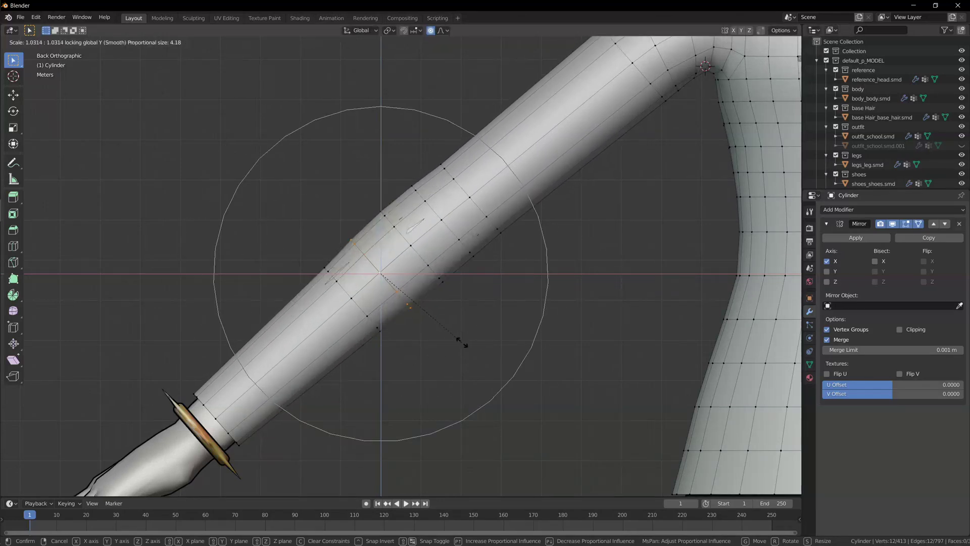
pyautogui.click(462, 342)
# From above, widen the two neighbouring loops on the wrist side of the elbow to about 1.05 along Y
pyautogui.moveTo(462, 342); pyautogui.dragTo(520, 359, button='middle')
pyautogui.press('KP_7')
pyautogui.scroll(3, 512, 313)
pyautogui.keyDown('shift'); pyautogui.moveTo(508, 266); pyautogui.dragTo(475, 365, button='middle'); pyautogui.keyUp('shift')
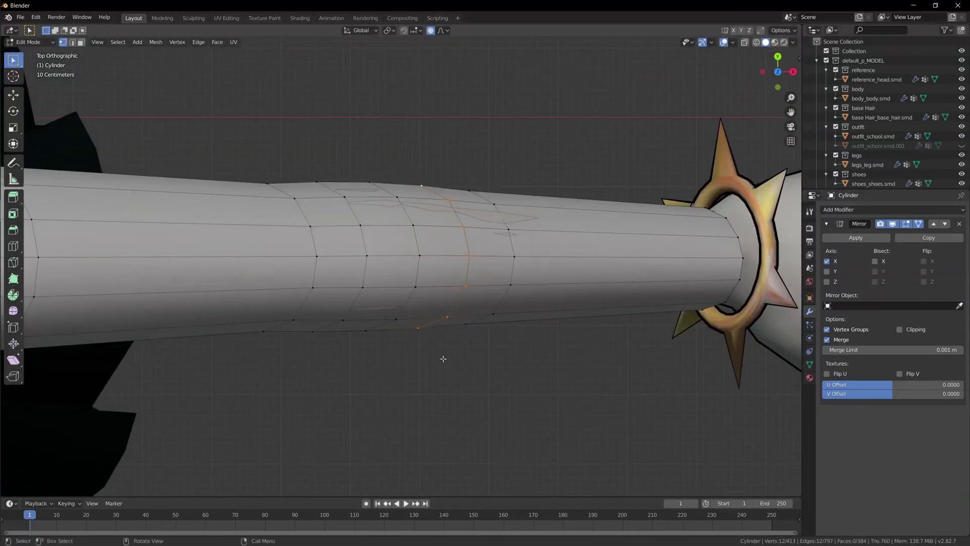
pyautogui.press('s')
pyautogui.press('y')
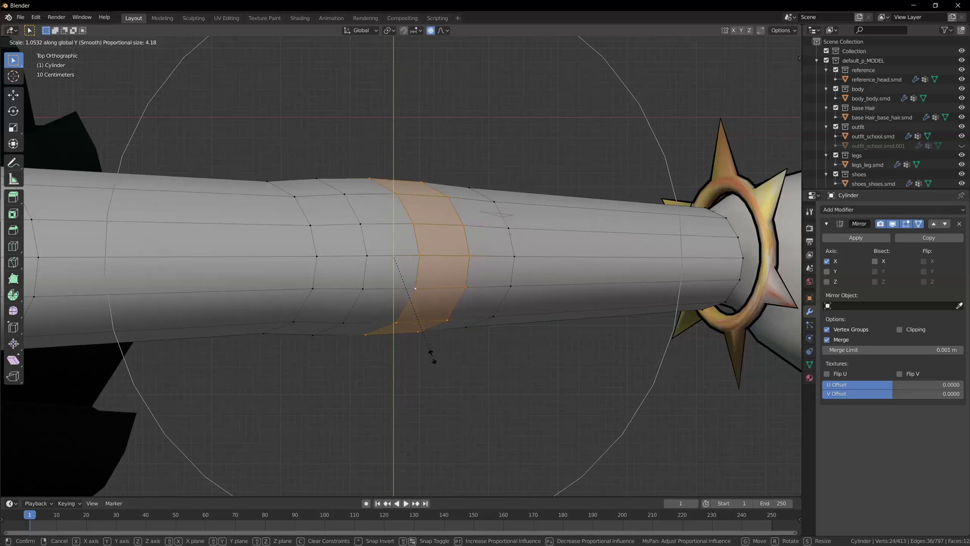
pyautogui.click(432, 357)
# Scale the elbow loop nearest the wrist to 1.027 along Y with a proportional size of 1.464
pyautogui.keyDown('alt'); pyautogui.click(512, 266); pyautogui.keyUp('alt')
pyautogui.press('s')
pyautogui.press('y')
pyautogui.click(504, 363)
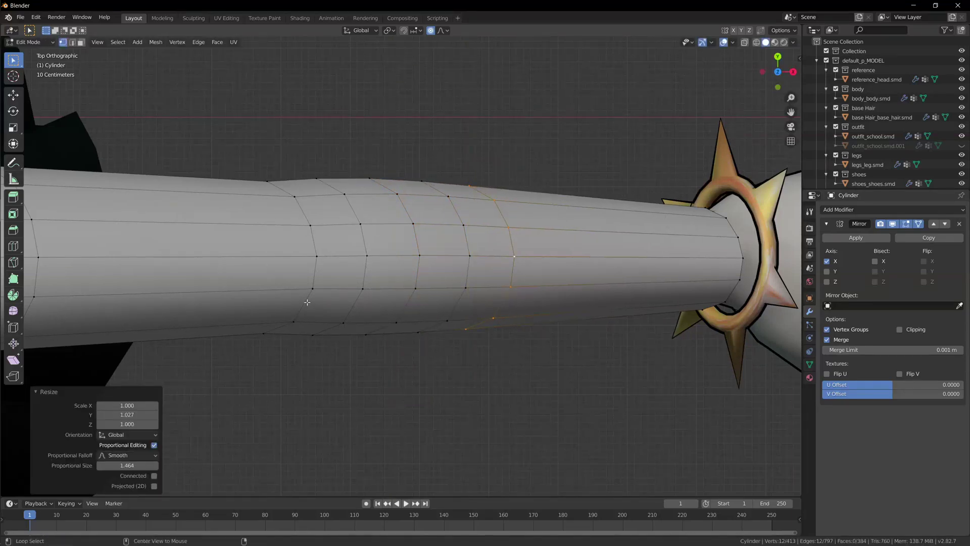
# Scale the elbow loop nearest the shoulder to 1.044 along Y with Sharp falloff, deselect it and switch proportional editing off
pyautogui.keyDown('alt'); pyautogui.click(314, 279); pyautogui.keyUp('alt')
pyautogui.click(443, 31)
pyautogui.click(439, 107)
pyautogui.press('s')
pyautogui.press('y')
pyautogui.click(405, 355)
pyautogui.scroll(-3, 405, 355)
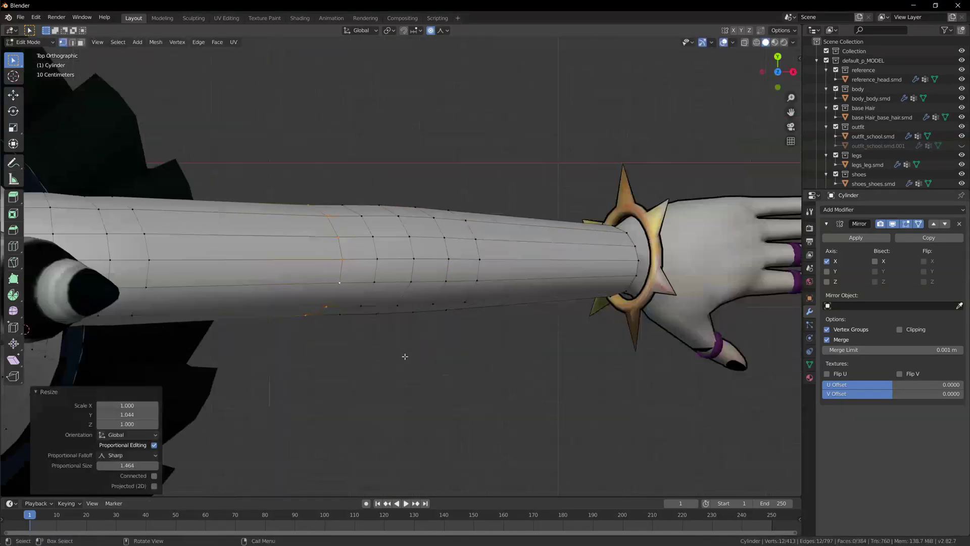
pyautogui.click(405, 355)
pyautogui.moveTo(404, 355); pyautogui.dragTo(292, 349, button='middle')
pyautogui.scroll(-8, 454, 157)
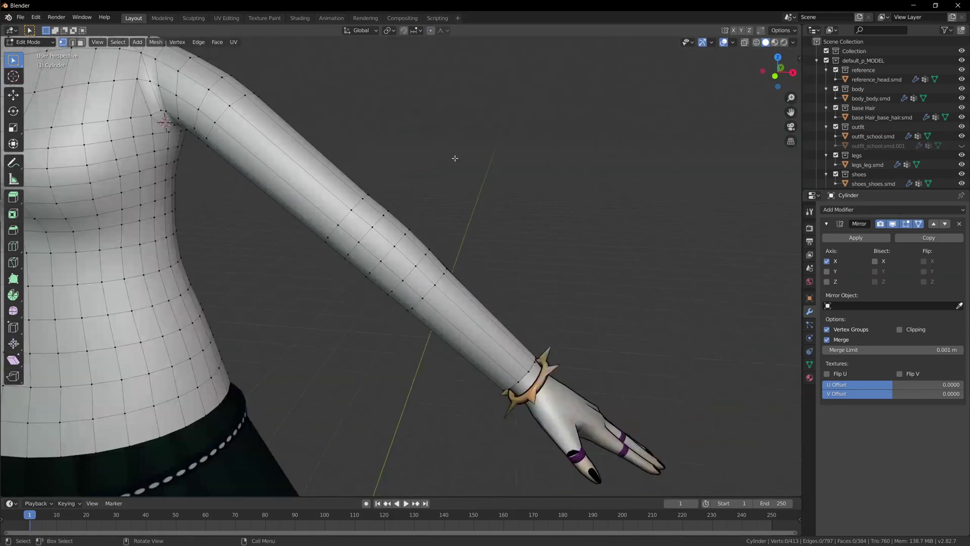
# Check the sleeve in Object Mode, return to editing and scale the sleeve-end loop to 0.897 in X and Z
pyautogui.press('Tab')
pyautogui.moveTo(454, 158); pyautogui.dragTo(451, 176, button='middle')
pyautogui.press('KP_1')
pyautogui.scroll(6, 451, 179)
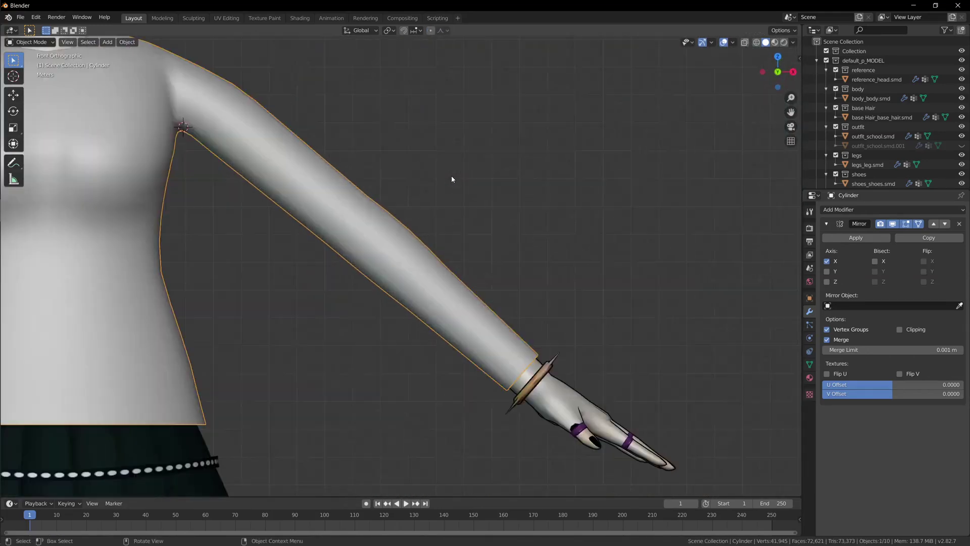
pyautogui.keyDown('shift'); pyautogui.moveTo(414, 214); pyautogui.dragTo(483, 291, button='middle'); pyautogui.keyUp('shift')
pyautogui.press('Tab')
pyautogui.keyDown('shift'); pyautogui.moveTo(601, 434); pyautogui.dragTo(548, 305, button='middle'); pyautogui.keyUp('shift')
pyautogui.scroll(3, 606, 354)
pyautogui.keyDown('alt'); pyautogui.click(441, 290); pyautogui.keyUp('alt')
pyautogui.press('s')
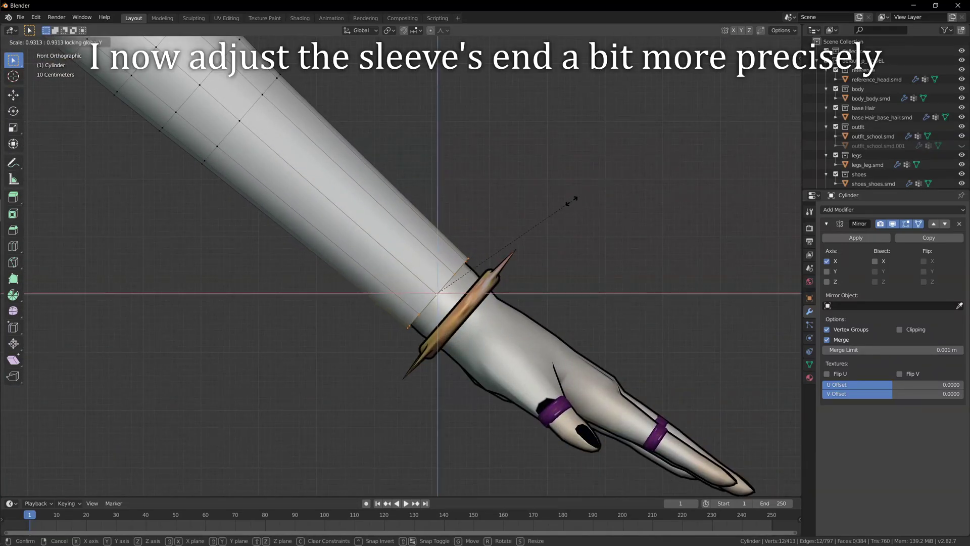
pyautogui.click(566, 203)
# Move the sleeve-end loop 0.0109 m in X and 0.0492 m in Y, and scale it uniformly to about 1.03
pyautogui.moveTo(565, 203); pyautogui.dragTo(384, 303, button='middle')
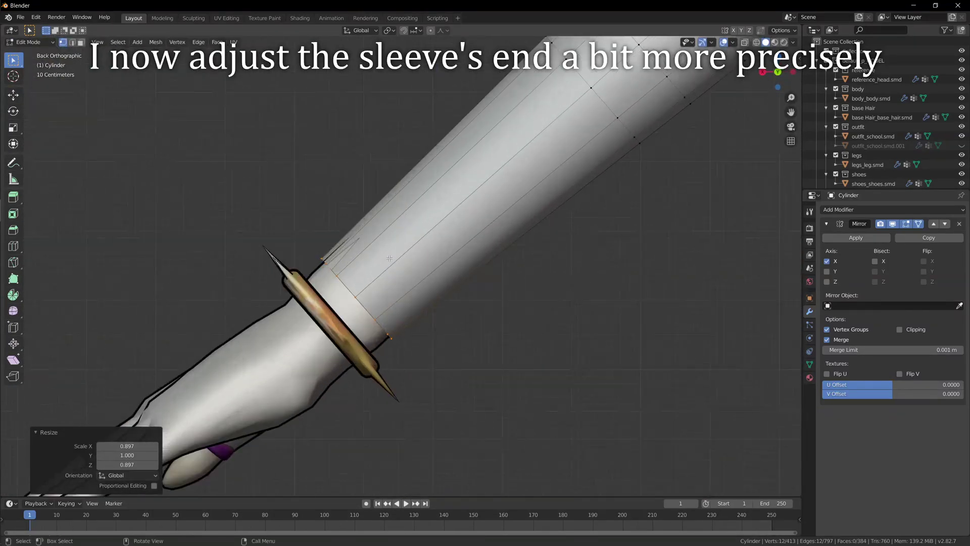
pyautogui.press('KP_7')
pyautogui.press('g')
pyautogui.click(522, 327)
pyautogui.moveTo(521, 327); pyautogui.dragTo(226, 288, button='middle')
pyautogui.press('s')
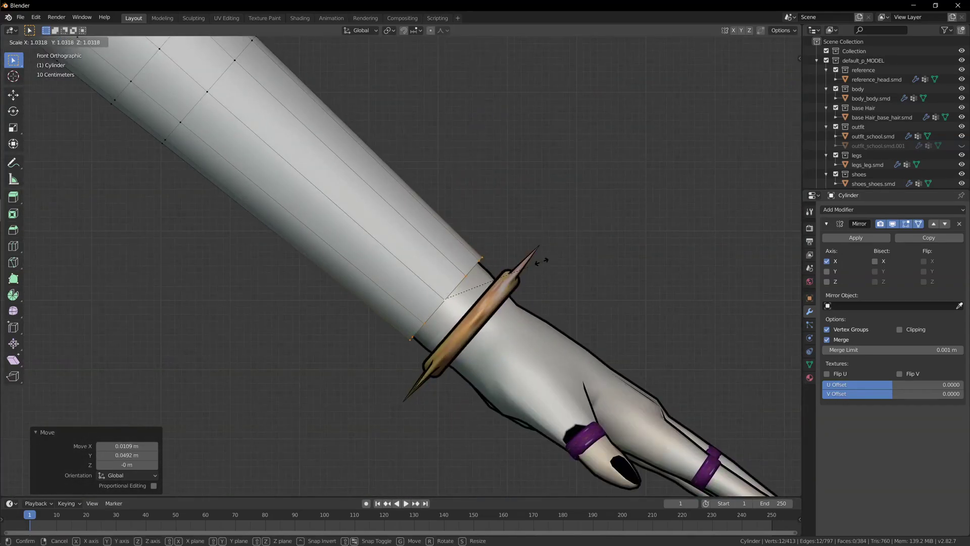
pyautogui.click(540, 262)
# Clear the sleeve-end selection and hide the left bracelet to expose the wrist
pyautogui.moveTo(540, 262); pyautogui.dragTo(500, 323, button='middle')
pyautogui.click(513, 228)
pyautogui.keyDown('shift'); pyautogui.click(454, 275); pyautogui.keyUp('shift')
pyautogui.scroll(-2, 892, 171)
pyautogui.click(961, 172)
# Turn on proportional editing, fine-tune the sleeve geometry with two small moves, and deselect it
pyautogui.moveTo(609, 293); pyautogui.dragTo(561, 227, button='middle')
pyautogui.click(430, 31)
pyautogui.click(439, 183)
pyautogui.moveTo(455, 253); pyautogui.dragTo(537, 288, button='middle')
pyautogui.press('g')
pyautogui.click(496, 294)
pyautogui.press('g')
pyautogui.click(440, 276)
pyautogui.scroll(-4, 537, 288)
pyautogui.click(537, 288)
pyautogui.press('KP_1')
pyautogui.scroll(-5, 451, 266)
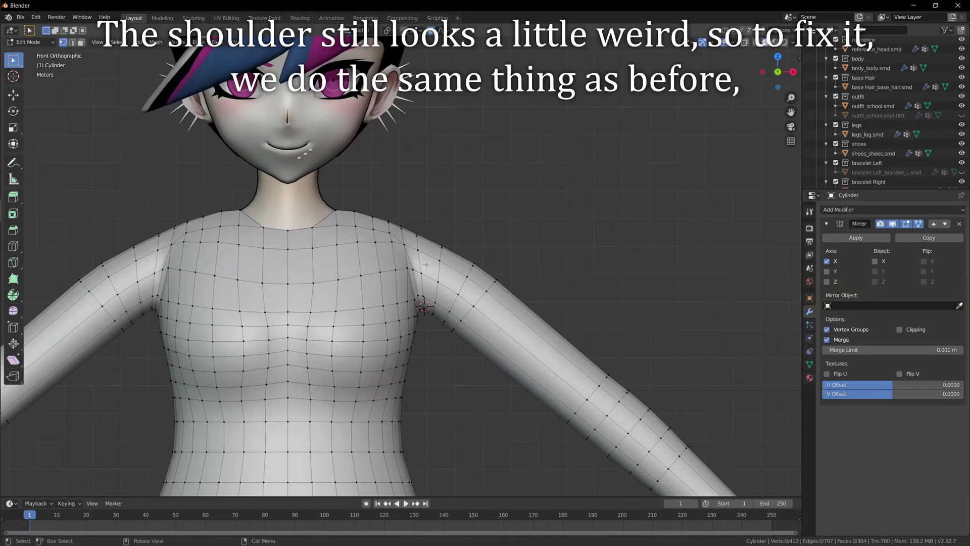
# Select the loop where the sleeve meets the shoulder and scale it up along Z around the 3D cursor with Smooth proportional editing
pyautogui.scroll(-2, 488, 259)
pyautogui.press('Tab')
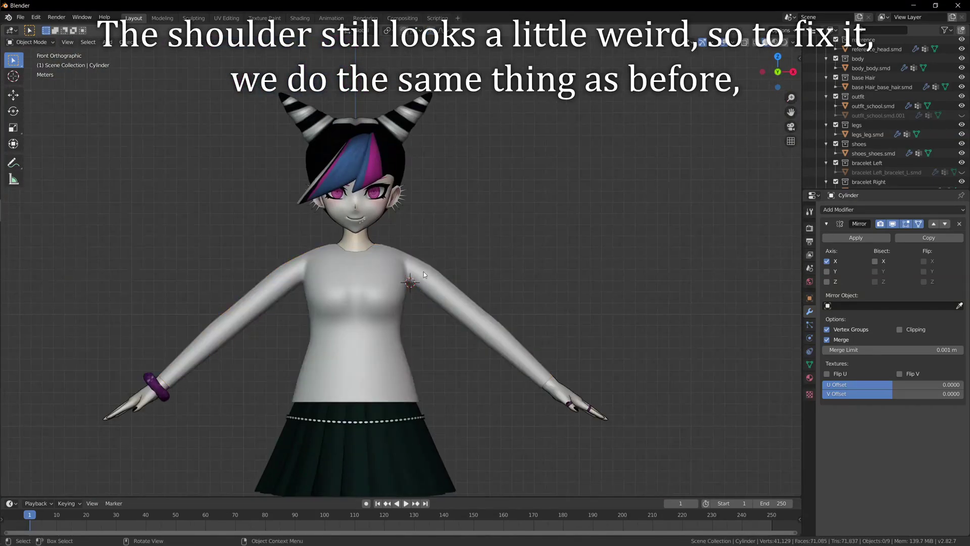
pyautogui.press('Tab')
pyautogui.scroll(8, 441, 340)
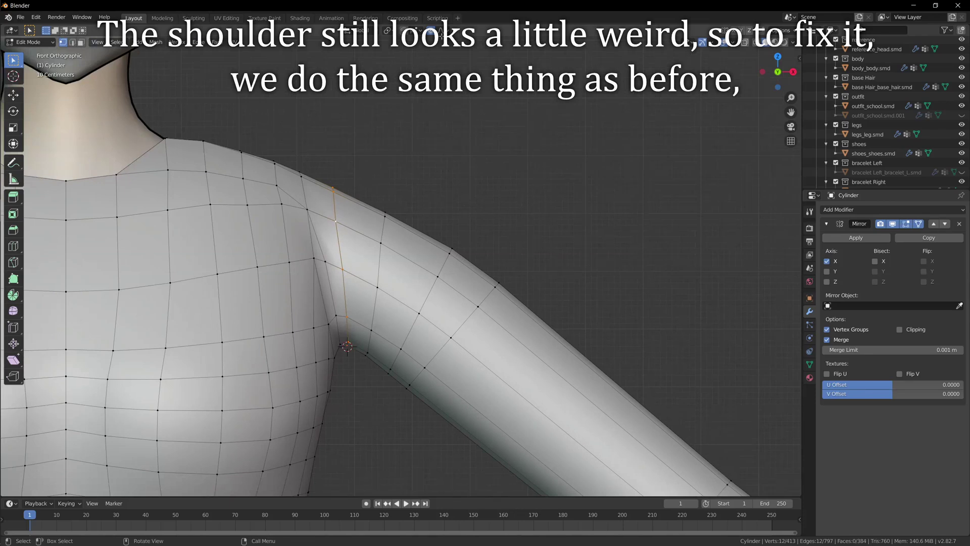
pyautogui.scroll(-4, 400, 147)
pyautogui.press('s')
pyautogui.press('z')
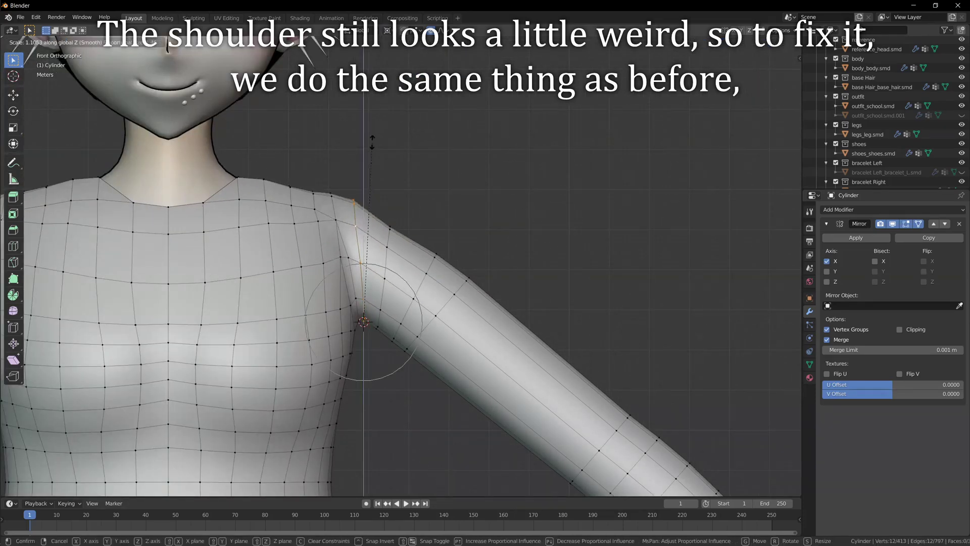
pyautogui.scroll(-5, 372, 142)
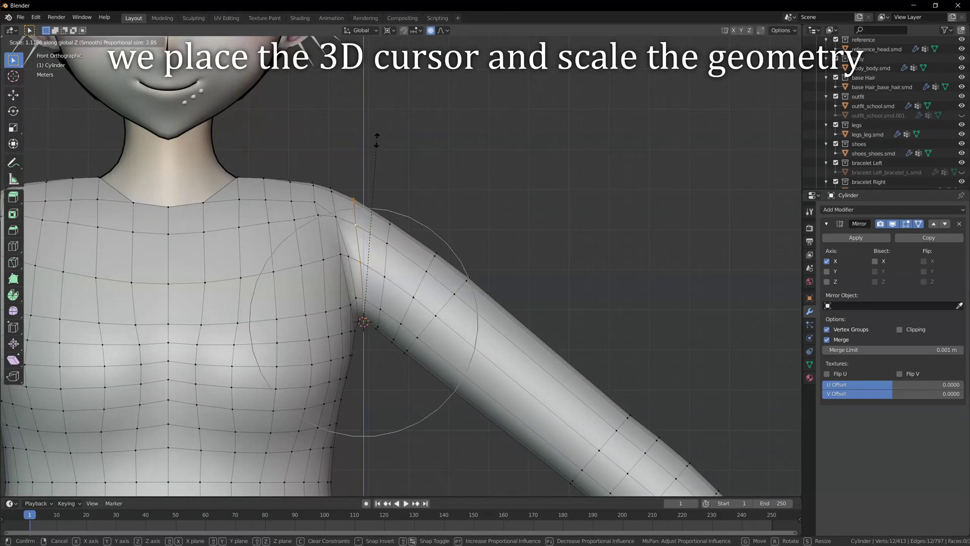
pyautogui.click(377, 140)
# Scale the next sleeve loop outward from the shoulder along Z around the 3D cursor, and deselect it
pyautogui.scroll(-3, 379, 141)
pyautogui.scroll(3, 418, 219)
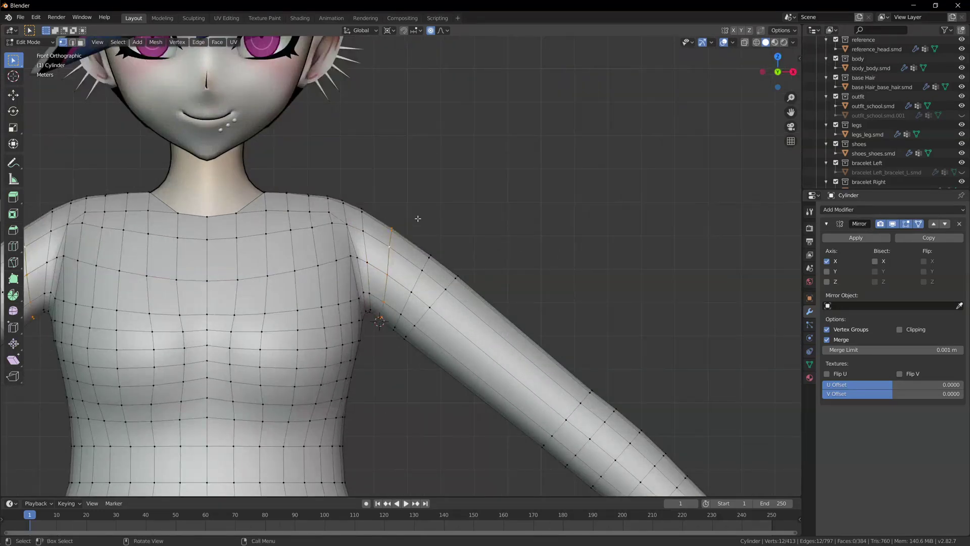
pyautogui.press('s')
pyautogui.press('z')
pyautogui.click(416, 176)
pyautogui.click(451, 222)
pyautogui.scroll(-2, 453, 222)
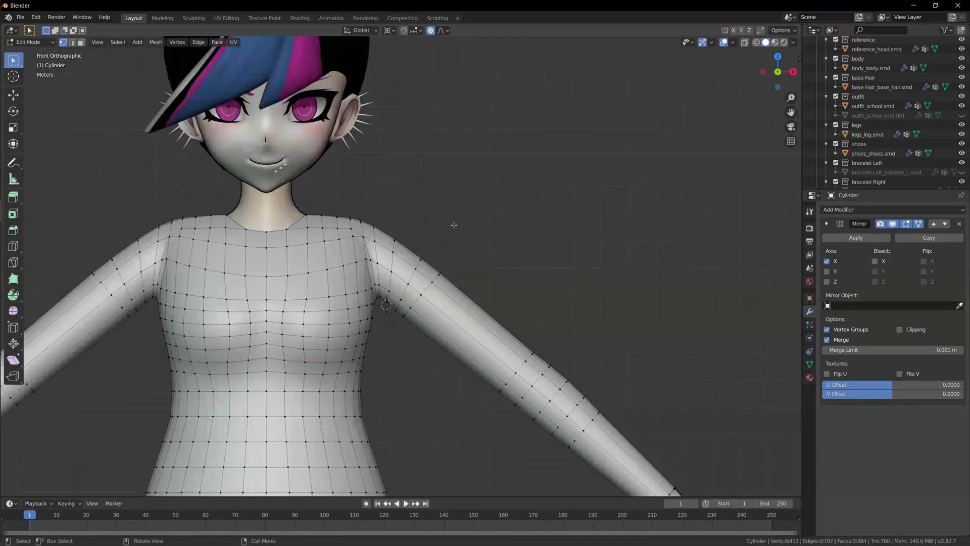
# Examine the reshaped shoulders and the whole shirt in Object Mode
pyautogui.press('Tab')
pyautogui.press('Tab')
pyautogui.scroll(3, 445, 241)
pyautogui.moveTo(445, 243); pyautogui.dragTo(314, 252, button='middle')
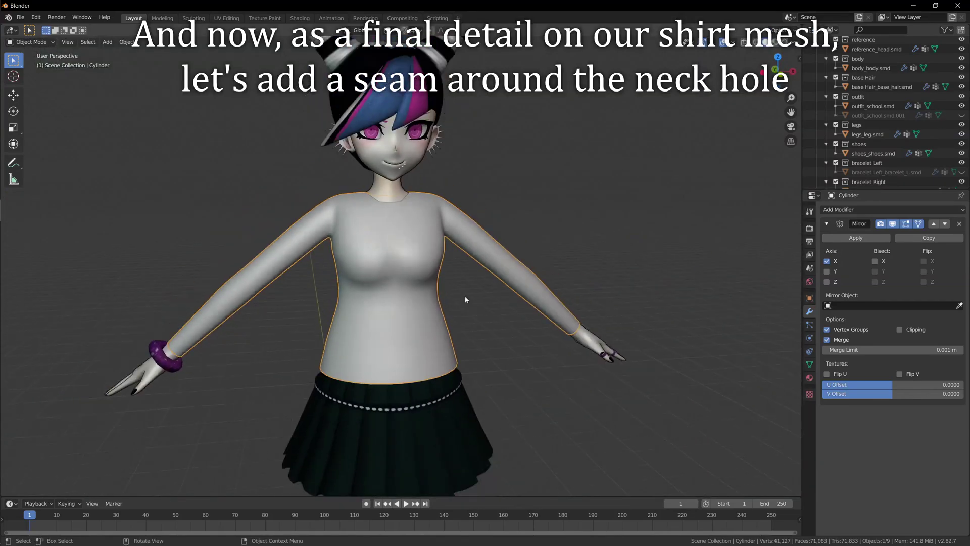
pyautogui.scroll(-2, 465, 299)
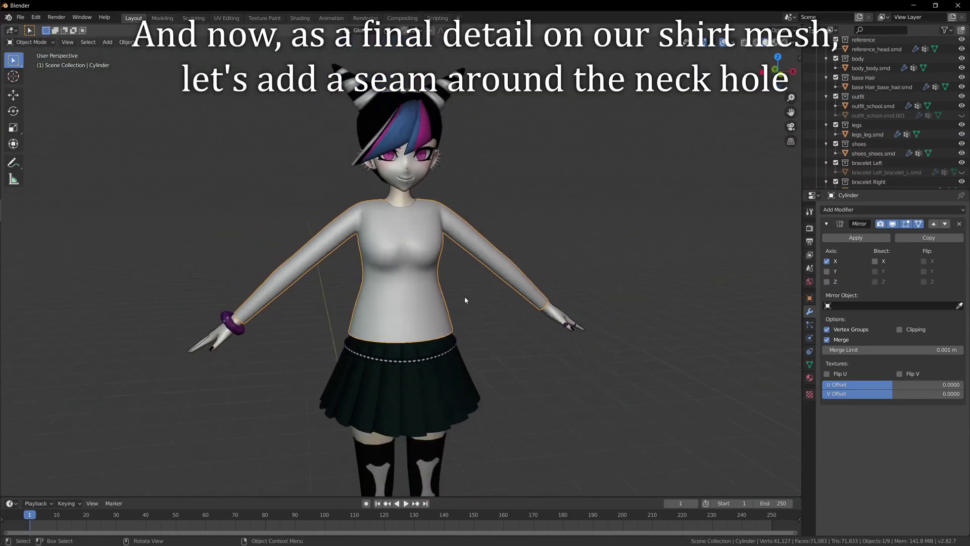
pyautogui.click(485, 307)
pyautogui.moveTo(485, 307)
pyautogui.mouseDown(button='middle')
pyautogui.moveTo(467, 316)
pyautogui.moveTo(288, 321)
pyautogui.moveTo(475, 307)
pyautogui.mouseUp(button='middle')
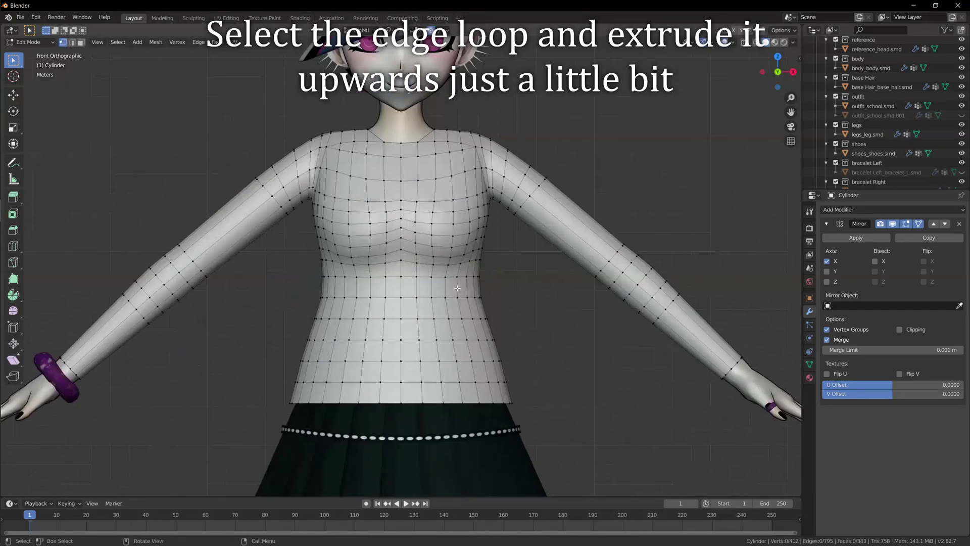
# Extrude the neck-hole edge loop slightly upward along Z, and extrude it again 0.36 m upward to form a collar
pyautogui.scroll(5, 488, 288)
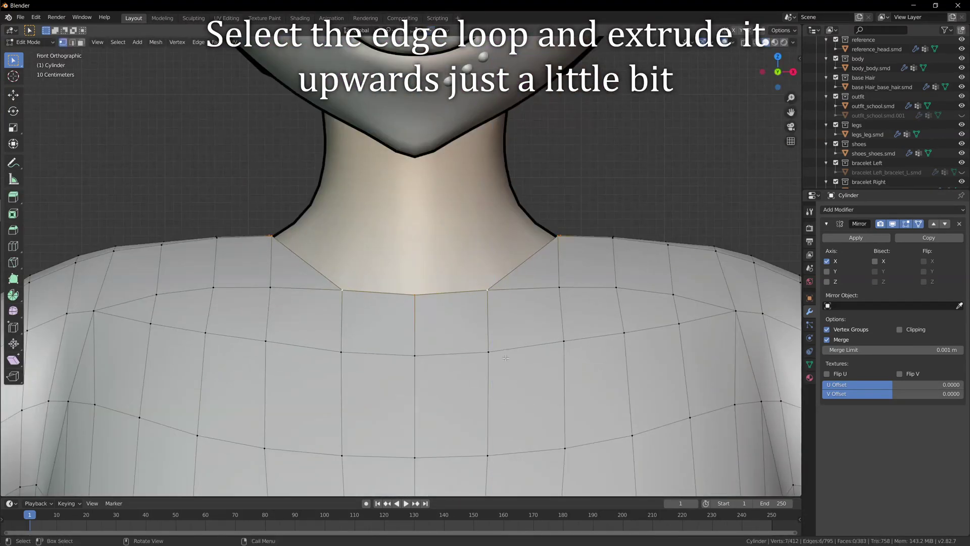
pyautogui.press('e')
pyautogui.press('z')
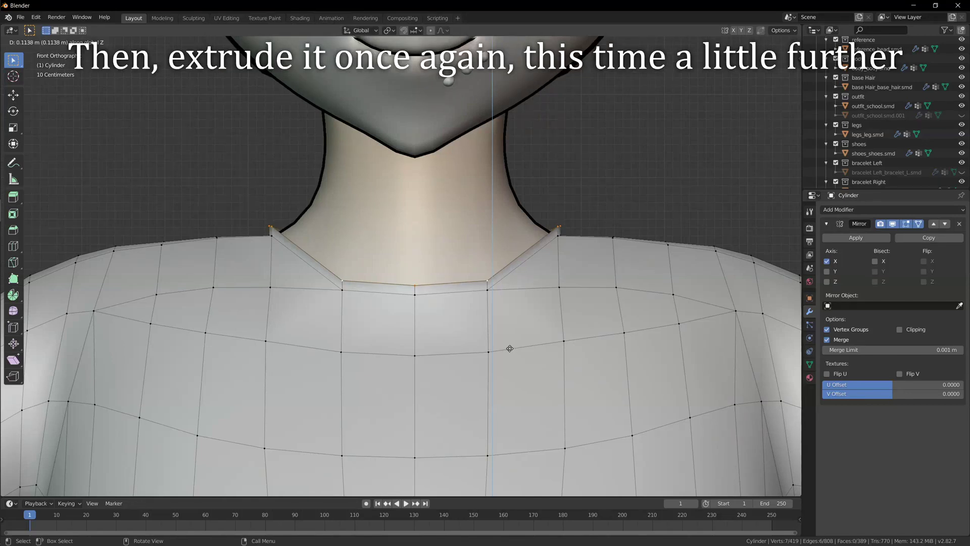
pyautogui.click(510, 352)
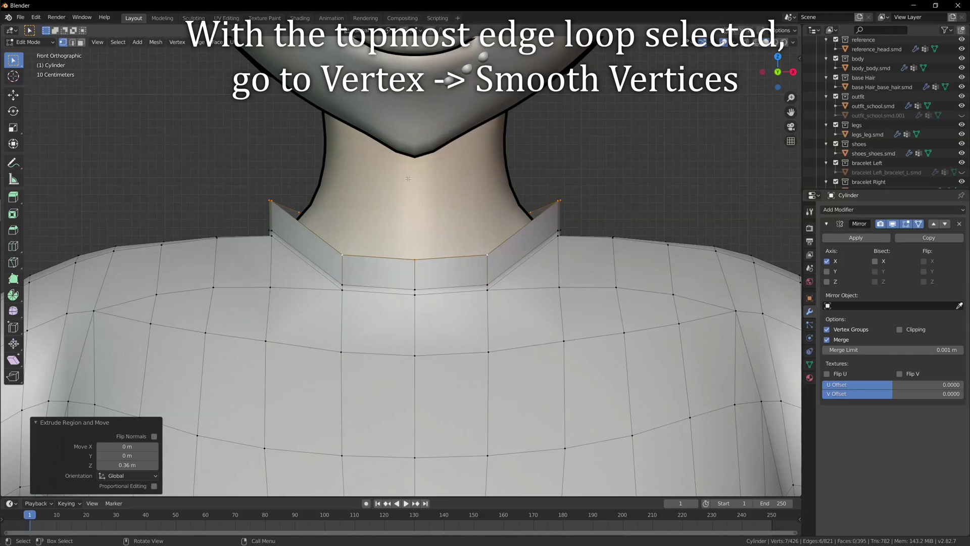
# Apply Smooth Vertices once to the collar's topmost edge loop with smoothing 0.5
pyautogui.click(177, 42)
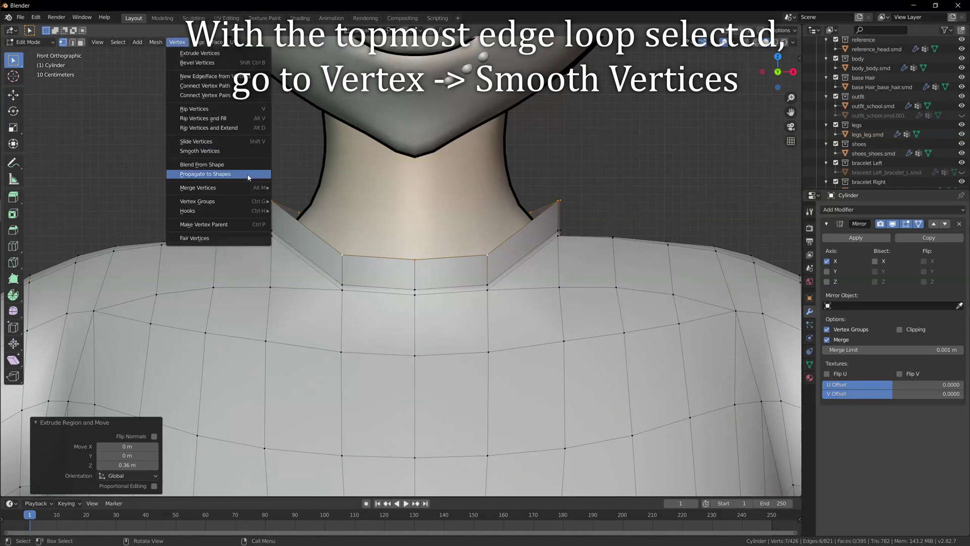
pyautogui.click(222, 163)
pyautogui.moveTo(436, 267); pyautogui.dragTo(273, 295, button='middle')
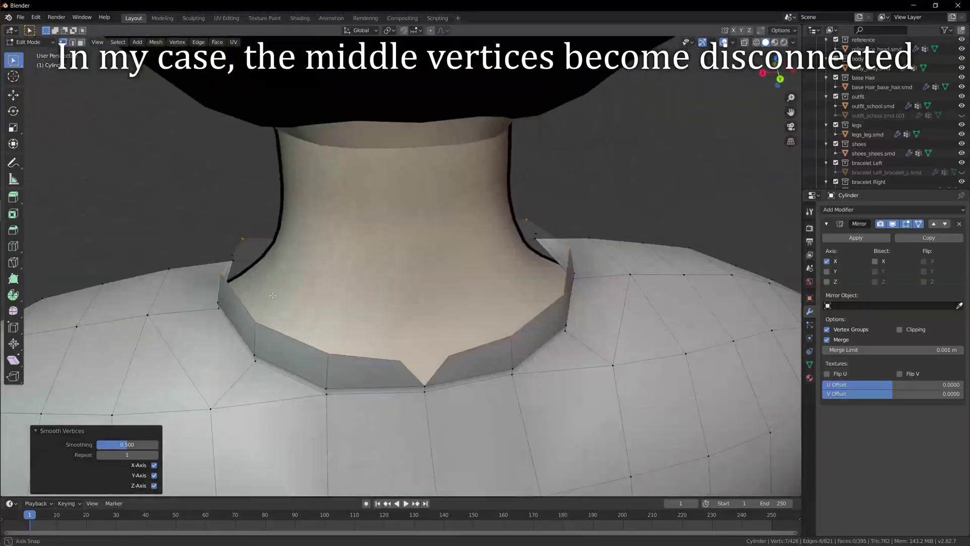
# In wireframe view, select the disconnected front and back middle vertices of the collar and scale them to 0 along X to rejoin them
pyautogui.click(757, 44)
pyautogui.moveTo(642, 124); pyautogui.dragTo(598, 185, button='middle')
pyautogui.click(416, 261)
pyautogui.moveTo(421, 232); pyautogui.dragTo(428, 267, button='middle')
pyautogui.keyDown('shift'); pyautogui.click(402, 251); pyautogui.keyUp('shift')
pyautogui.scroll(-5, 450, 176)
pyautogui.moveTo(444, 197)
pyautogui.mouseDown(button='middle')
pyautogui.moveTo(422, 244)
pyautogui.moveTo(427, 199)
pyautogui.mouseUp(button='middle')
pyautogui.scroll(5, 426, 202)
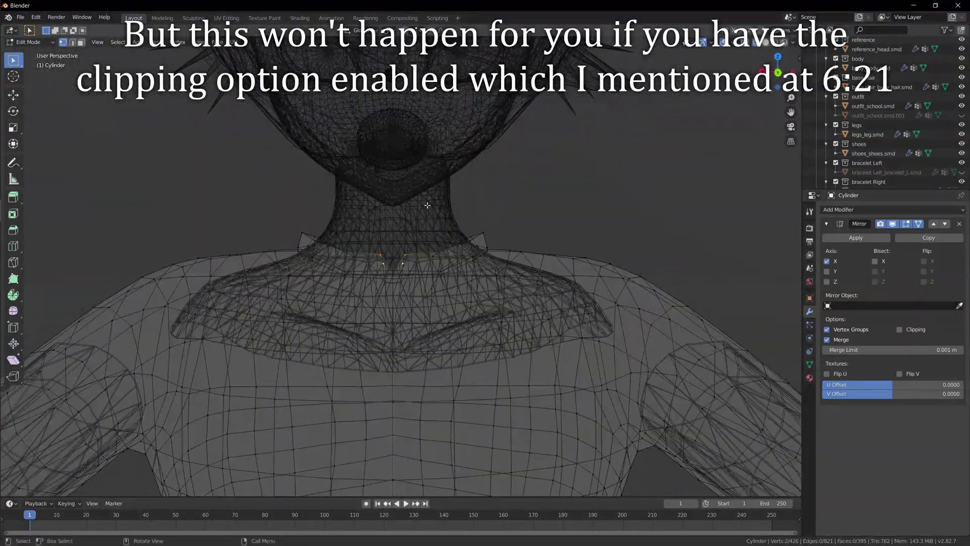
pyautogui.click(389, 30)
pyautogui.press('Return')
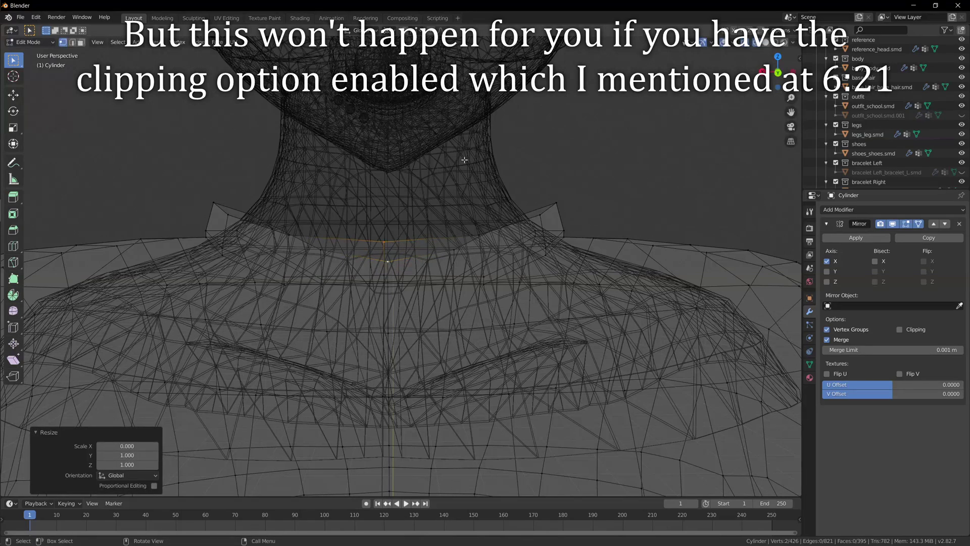
# Move the collar's top loop toward the neck, -0.216 m in X and -0.0266 m in Z, and rotate it about -0.6° in side view
pyautogui.press('KP_1')
pyautogui.scroll(1, 498, 244)
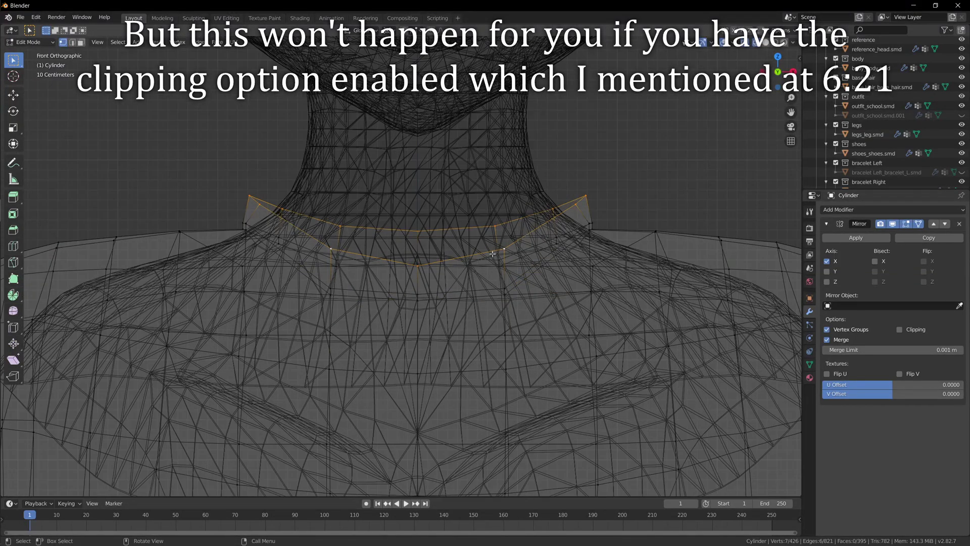
pyautogui.press('g')
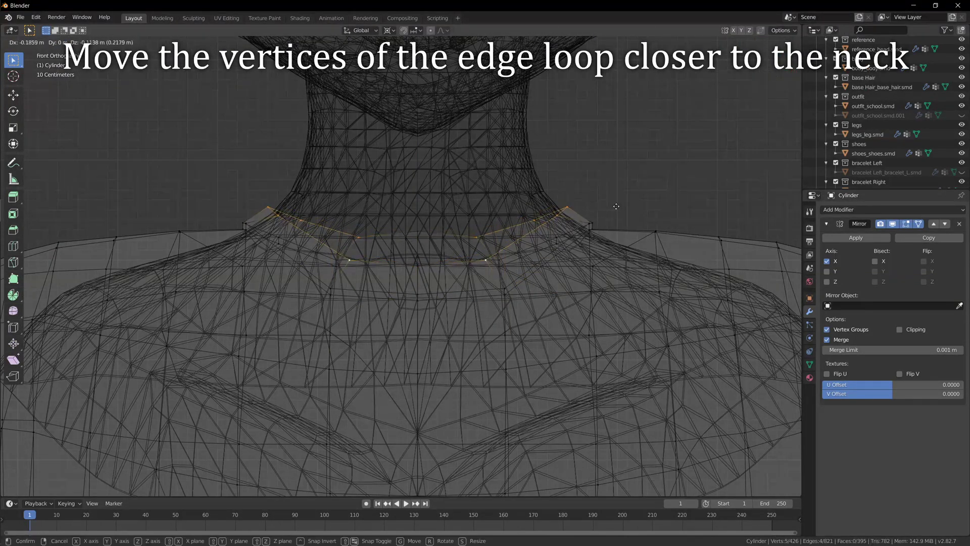
pyautogui.click(613, 198)
pyautogui.press('KP_3')
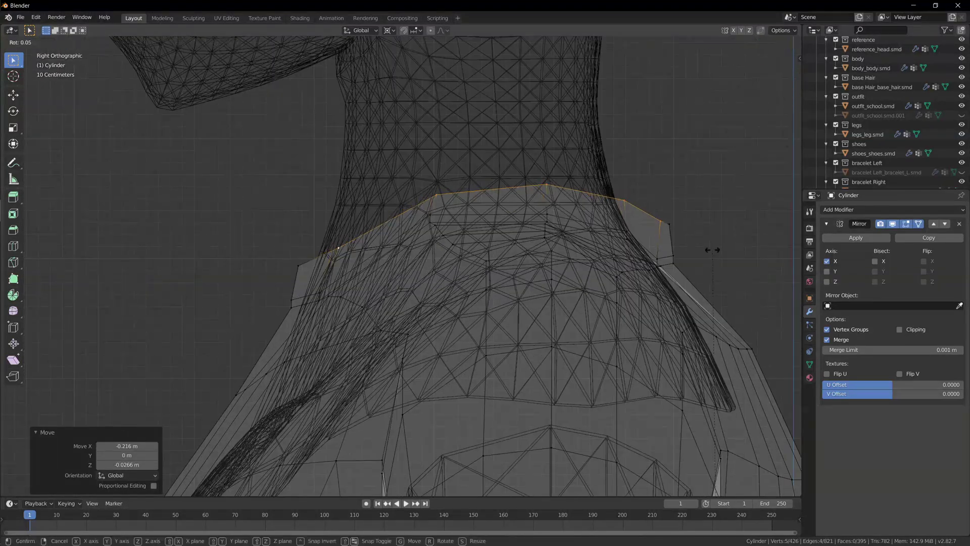
pyautogui.click(388, 30)
pyautogui.click(422, 73)
pyautogui.press('KP_1')
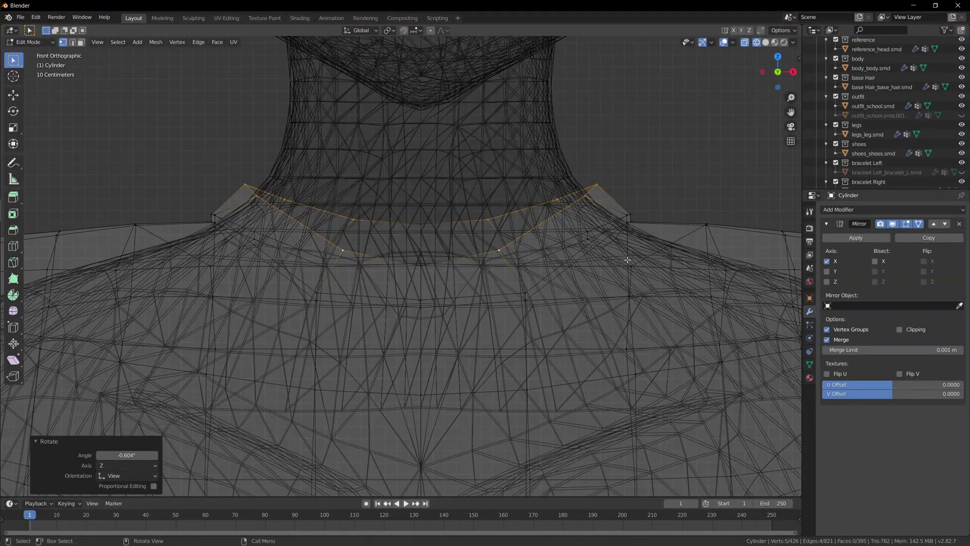
# Raise the collar's front middle vertex about 0.0285 m along Z and return to solid shading
pyautogui.click(420, 265)
pyautogui.press('g')
pyautogui.press('z')
pyautogui.click(481, 315)
pyautogui.hotkey('shift', 'z')
pyautogui.moveTo(653, 204); pyautogui.dragTo(556, 200, button='middle')
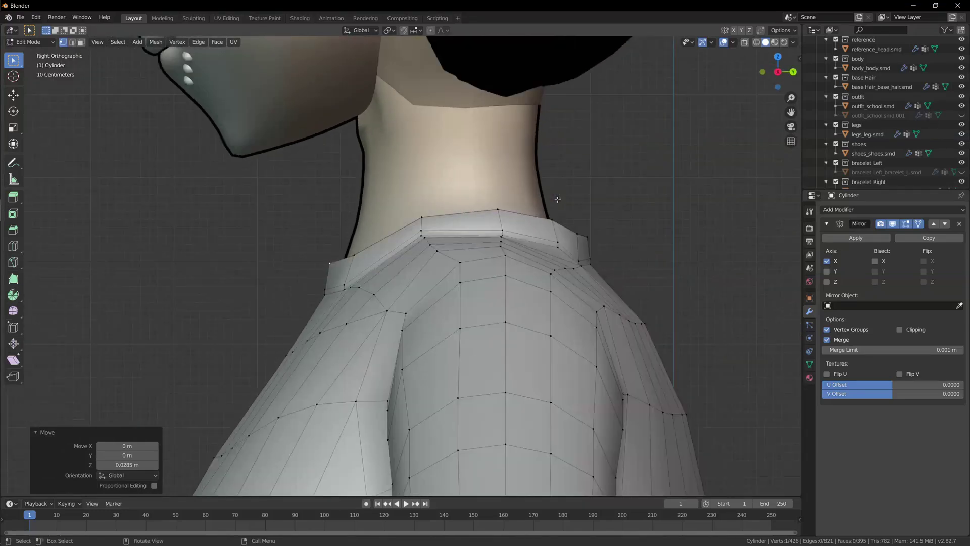
# In side view, reposition the collar's front middle vertex and the back vertices to sit closer to the neck
pyautogui.press('KP_3')
pyautogui.press('g')
pyautogui.click(668, 223)
pyautogui.keyDown('shift'); pyautogui.click(654, 219); pyautogui.keyUp('shift')
pyautogui.press('g')
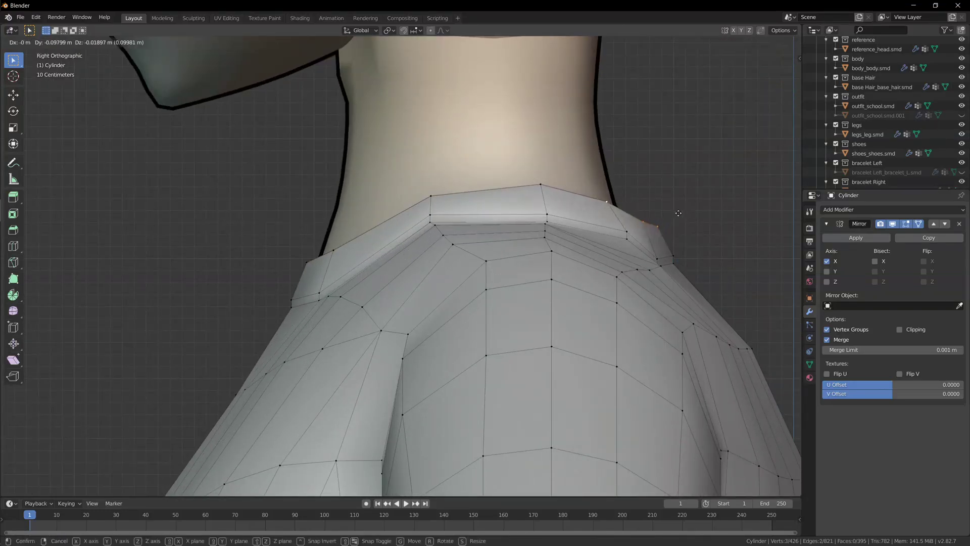
pyautogui.click(670, 215)
# Adjust the collar's top side vertex in side view and lower the back middle vertex about 0.015 m
pyautogui.click(541, 185)
pyautogui.press('g')
pyautogui.click(535, 188)
pyautogui.click(438, 205)
pyautogui.moveTo(439, 206); pyautogui.dragTo(706, 278, button='middle')
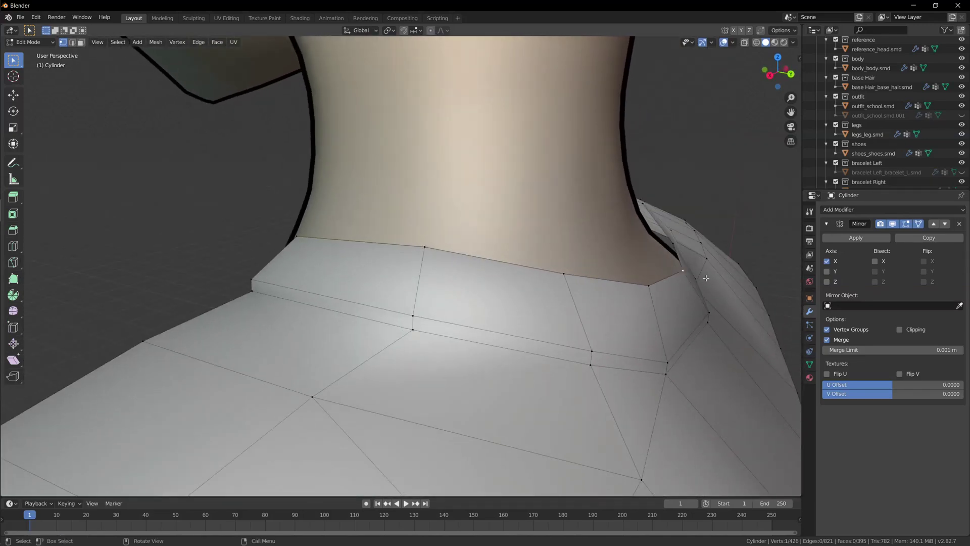
pyautogui.press('KP_3')
pyautogui.press('g')
pyautogui.moveTo(603, 274); pyautogui.dragTo(488, 283, button='middle')
pyautogui.scroll(-4, 485, 283)
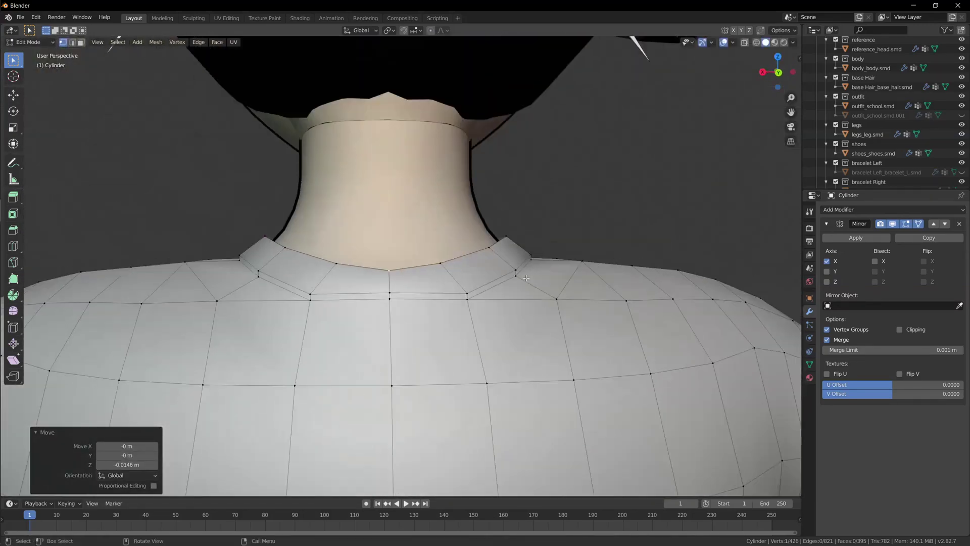
# Select the middle vertices at the back base of the collar and shift them along Z and along Y
pyautogui.moveTo(372, 284); pyautogui.dragTo(411, 326)
pyautogui.press('g')
pyautogui.press('z')
pyautogui.click(411, 336)
pyautogui.moveTo(407, 335); pyautogui.dragTo(489, 323, button='middle')
pyautogui.press('g')
pyautogui.press('y')
pyautogui.click(520, 329)
# Examine the finished collar and the whole shirt from the front in Object Mode
pyautogui.click(401, 335)
pyautogui.press('Tab')
pyautogui.scroll(-10, 359, 330)
pyautogui.press('Tab')
pyautogui.scroll(-2, 505, 314)
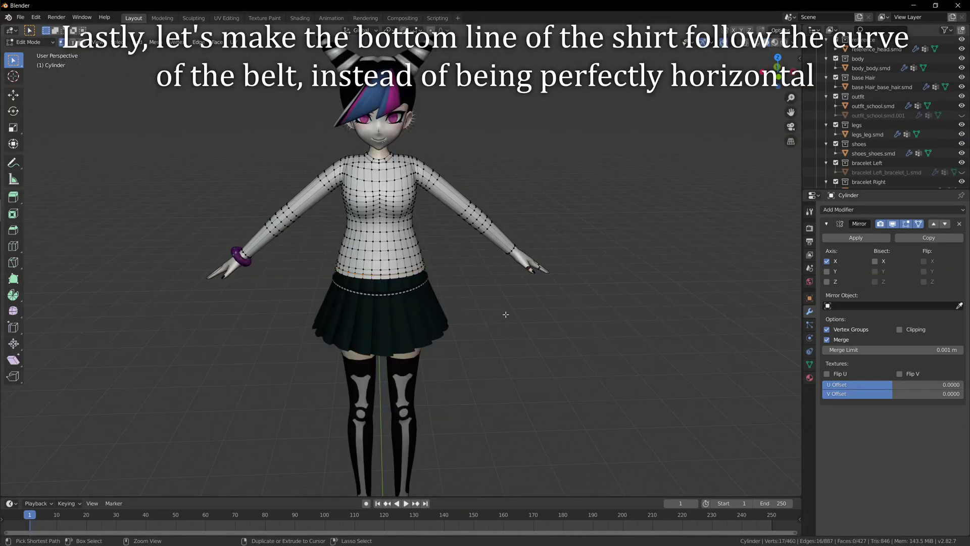
pyautogui.press('Tab')
pyautogui.moveTo(505, 314); pyautogui.dragTo(463, 303, button='middle')
pyautogui.press('KP_1')
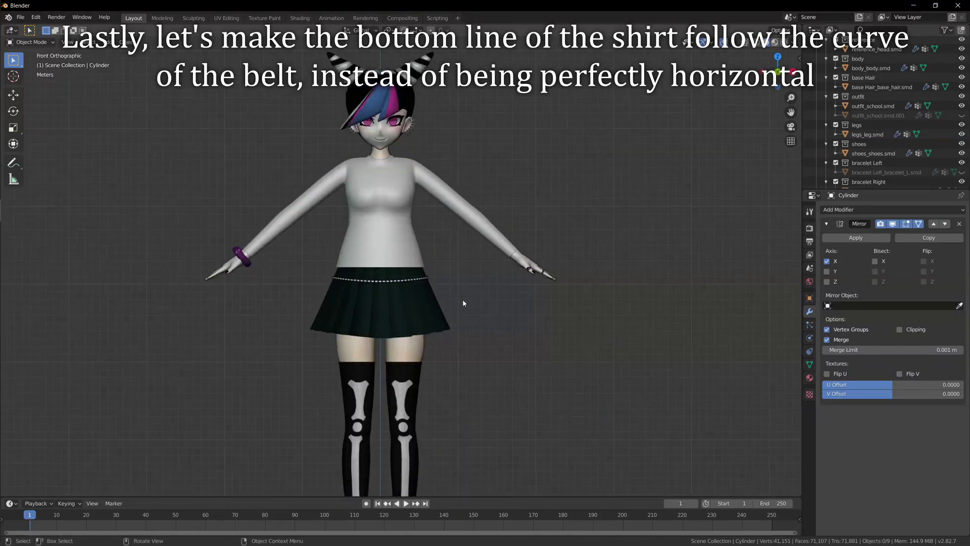
# Move the hem's front middle vertex down toward the belt, locking X, with Smooth proportional editing at a size of about 8.14
pyautogui.scroll(4, 462, 303)
pyautogui.press('Tab')
pyautogui.scroll(2, 412, 335)
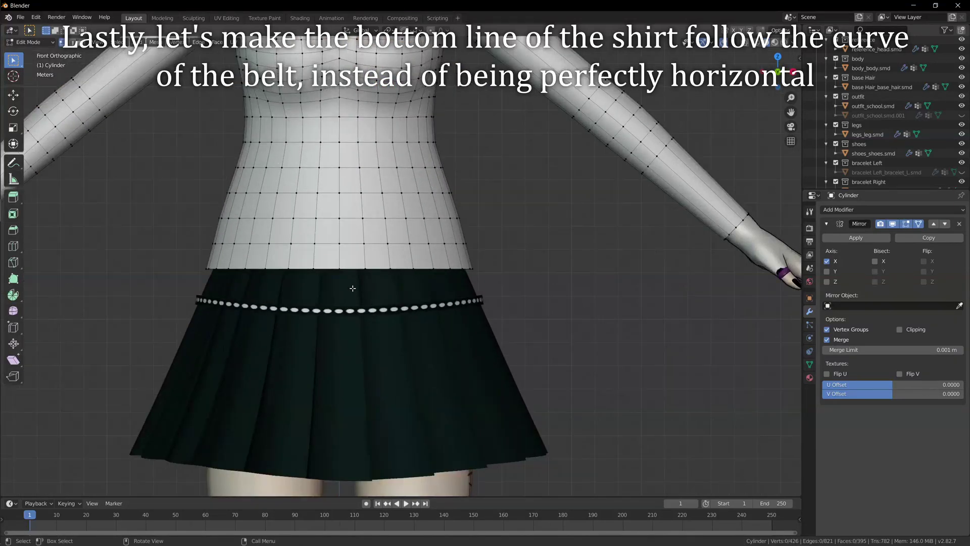
pyautogui.scroll(-3, 422, 297)
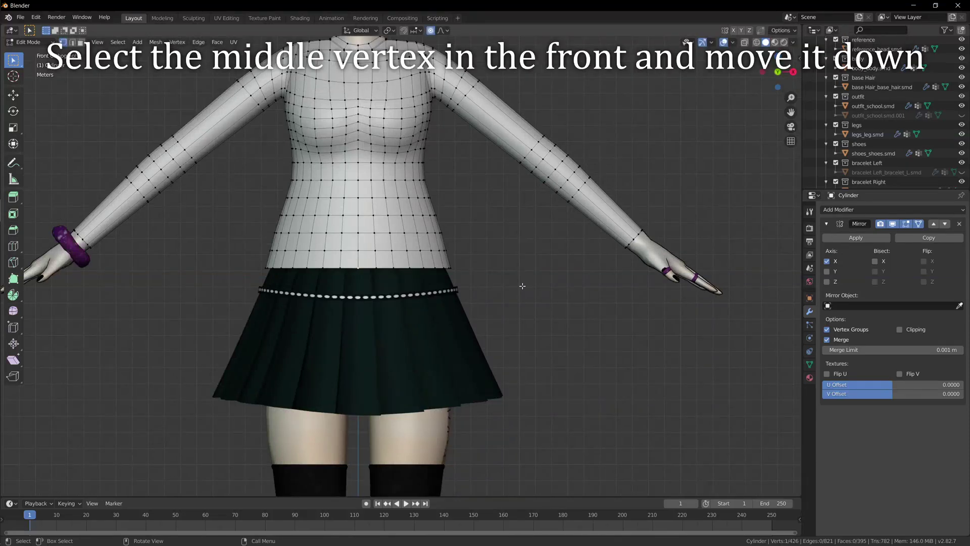
pyautogui.press('g')
pyautogui.hotkey('shift', 'x')
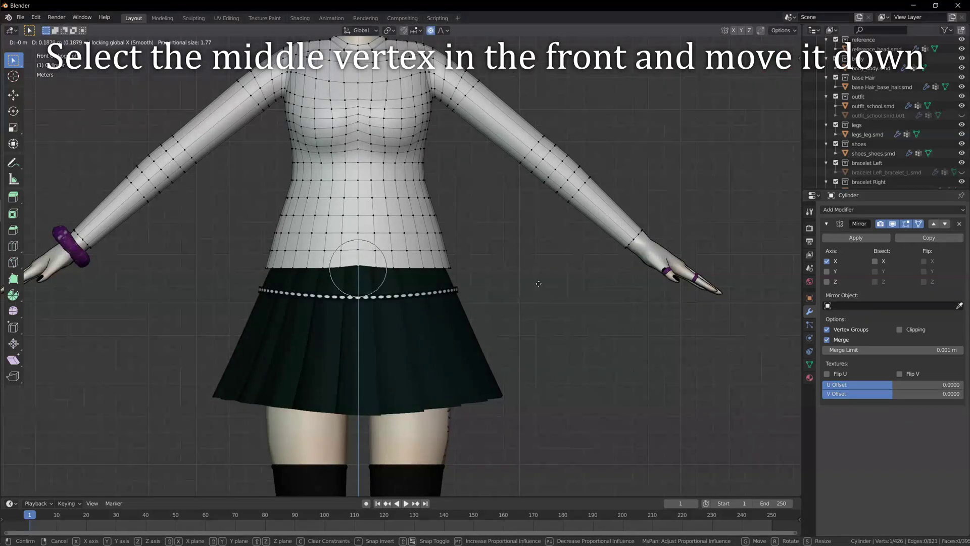
pyautogui.scroll(-16, 539, 286)
pyautogui.click(539, 288)
# Move the hem's back middle vertex about 0.42 m down and 0.12 m backward with Smooth proportional editing, and return to Object Mode
pyautogui.moveTo(538, 287); pyautogui.dragTo(361, 291, button='middle')
pyautogui.click(448, 272)
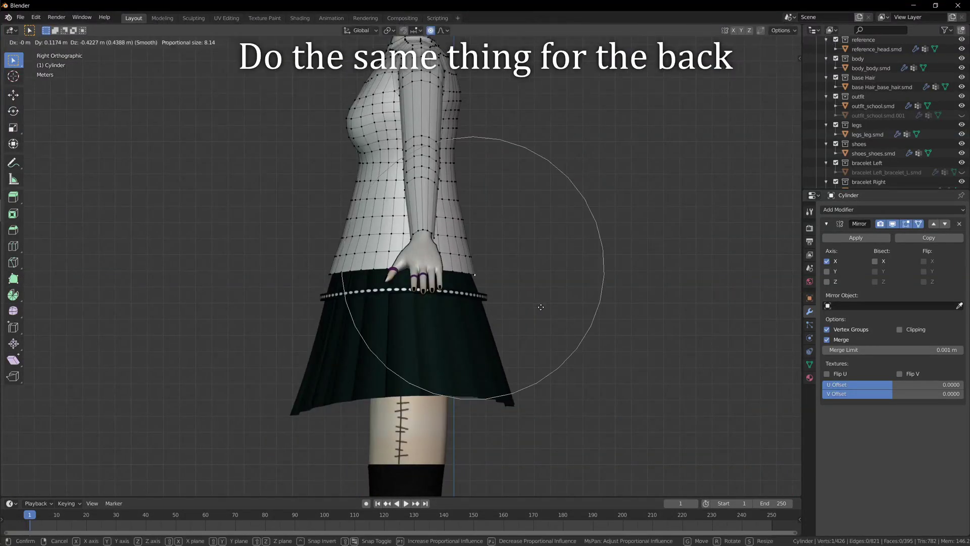
pyautogui.click(539, 306)
pyautogui.click(540, 306)
pyautogui.moveTo(540, 307); pyautogui.dragTo(275, 315, button='middle')
pyautogui.press('Tab')
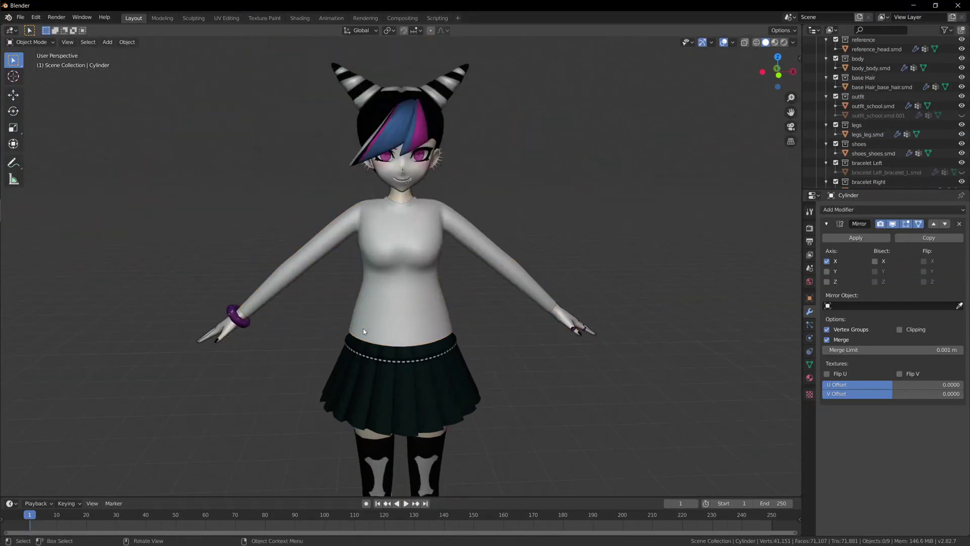
# Reveal all hidden objects, and hide the tie (outfit_school.smd.001) and the armature (default_p_ARM) again
pyautogui.moveTo(364, 331); pyautogui.dragTo(344, 323, button='middle')
pyautogui.hotkey('alt', 'h')
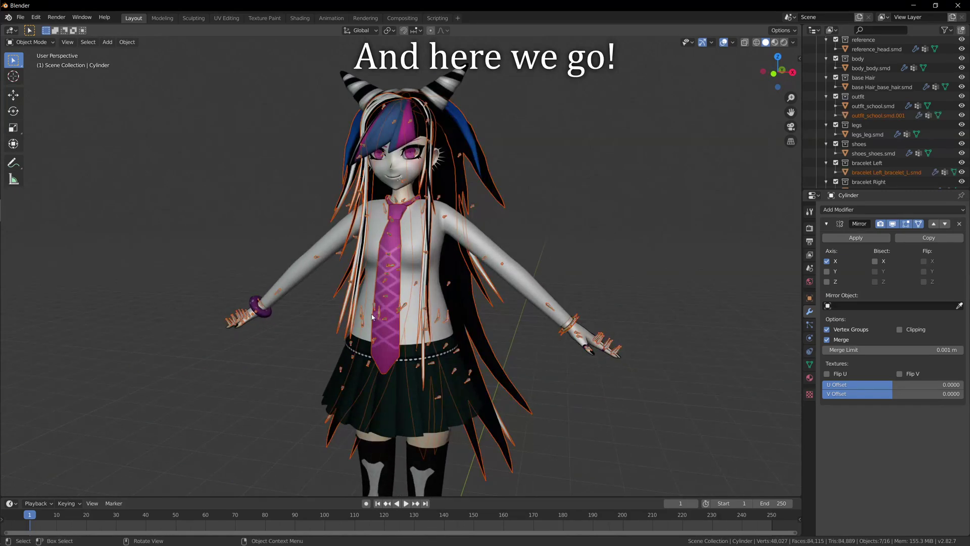
pyautogui.click(392, 345)
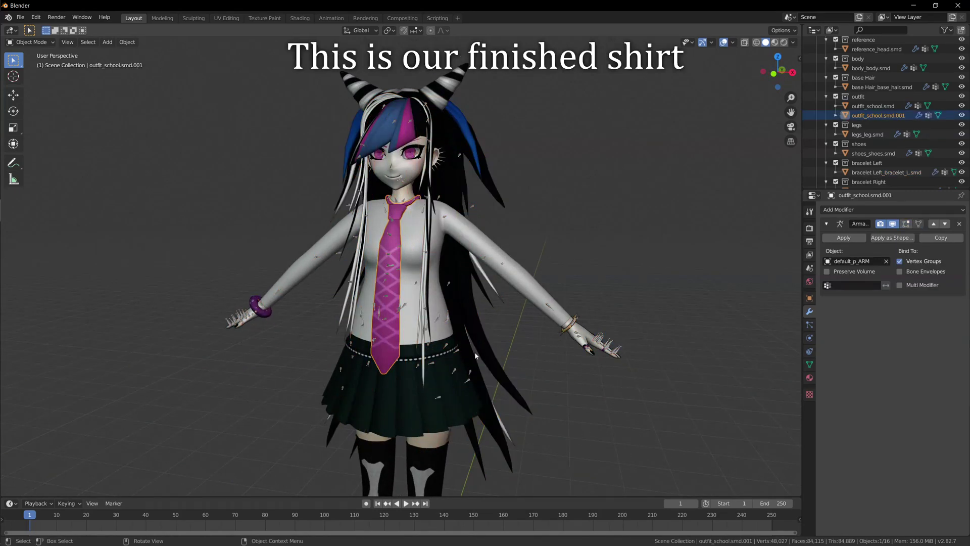
pyautogui.press('h')
pyautogui.click(467, 385)
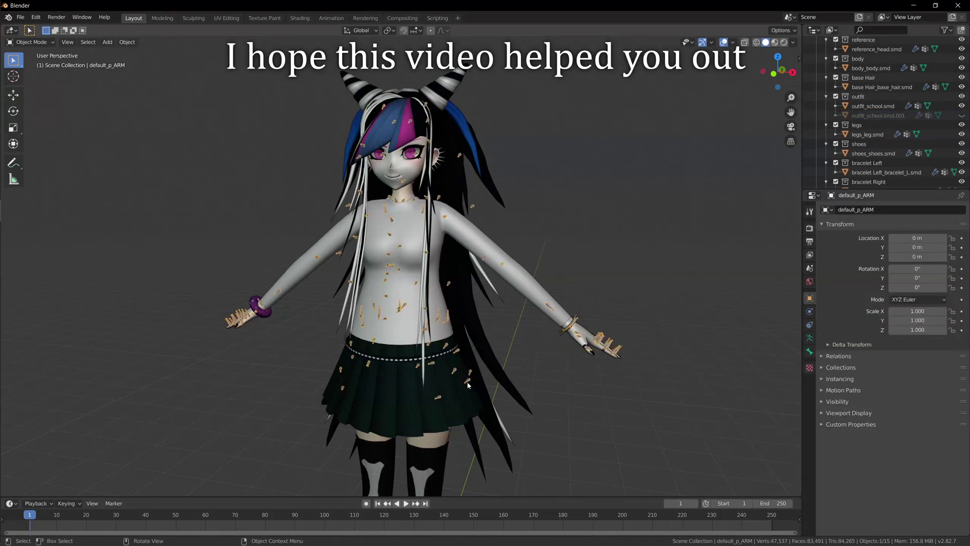
pyautogui.moveTo(457, 361); pyautogui.dragTo(483, 364, button='middle')
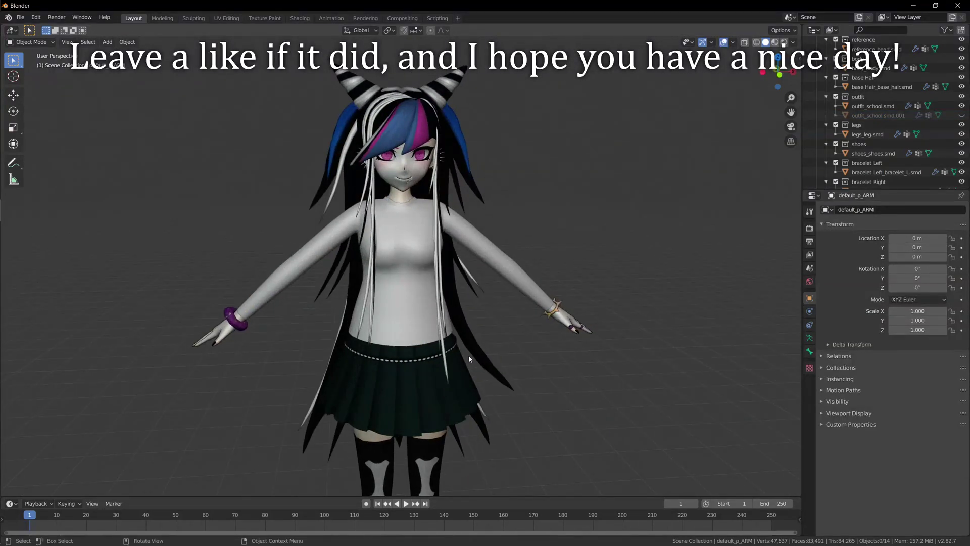
# Examine the complete character wearing the finished shirt from several angles, checking the shirt, skirt and hair objects
pyautogui.press('a')
pyautogui.press('Home')
pyautogui.hotkey('alt', 'a')
pyautogui.moveTo(509, 313); pyautogui.dragTo(437, 292, button='middle')
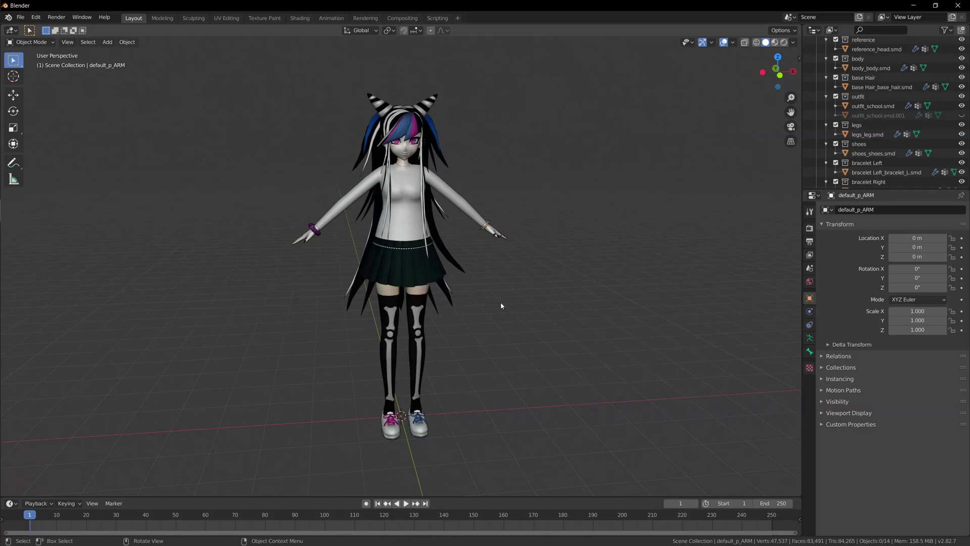
pyautogui.moveTo(501, 306); pyautogui.dragTo(466, 299, button='middle')
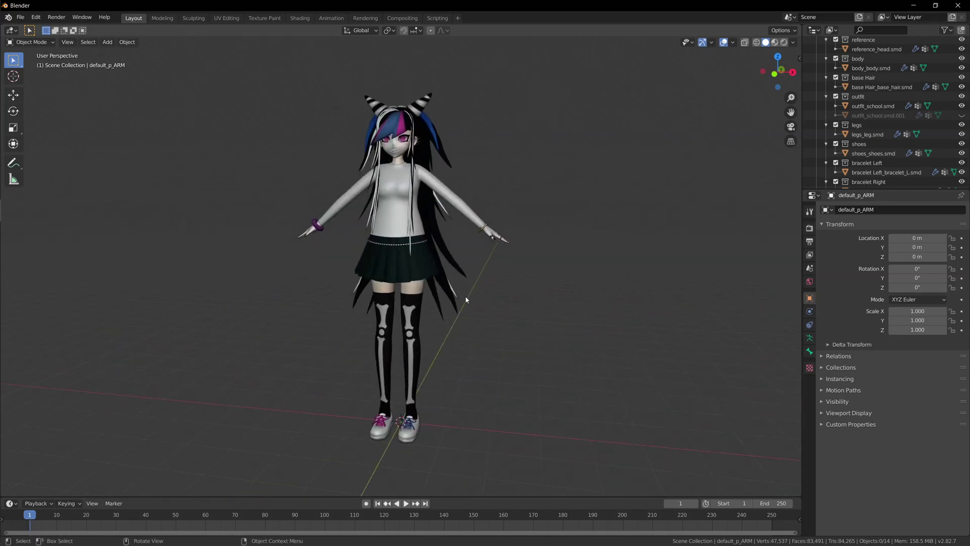
pyautogui.click(421, 278)
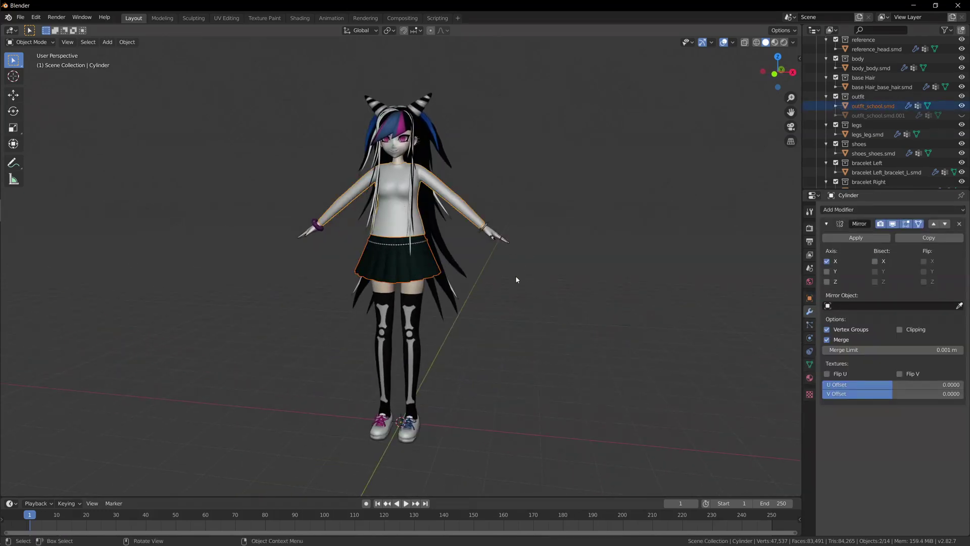
pyautogui.scroll(3, 515, 275)
pyautogui.click(413, 340)
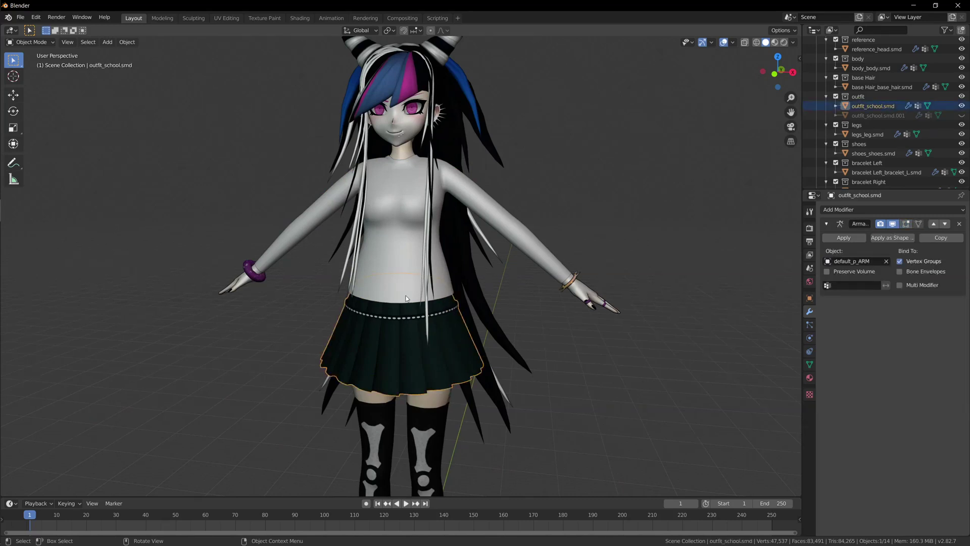
pyautogui.keyDown('shift'); pyautogui.click(396, 88); pyautogui.keyUp('shift')
pyautogui.keyDown('shift'); pyautogui.moveTo(520, 187); pyautogui.dragTo(570, 241, button='middle'); pyautogui.keyUp('shift')
pyautogui.click(517, 217)
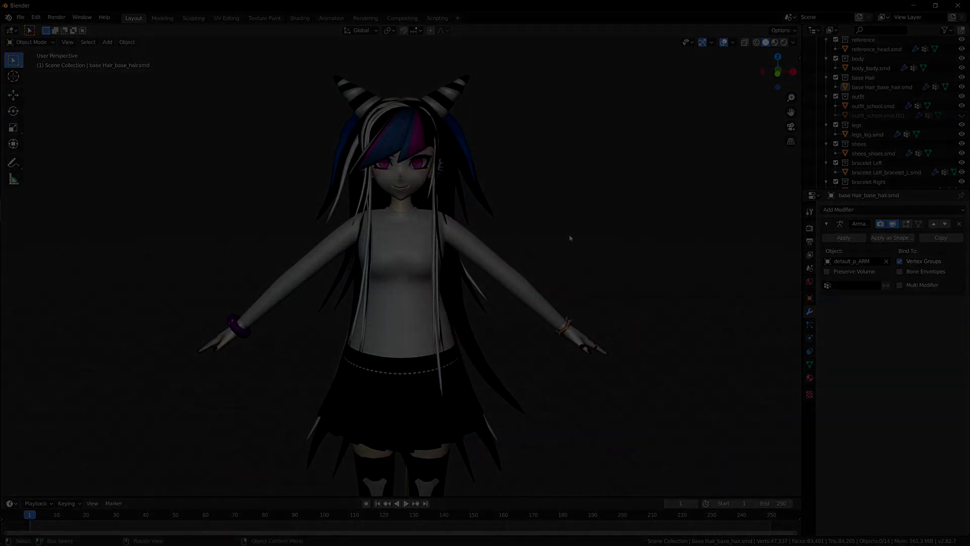